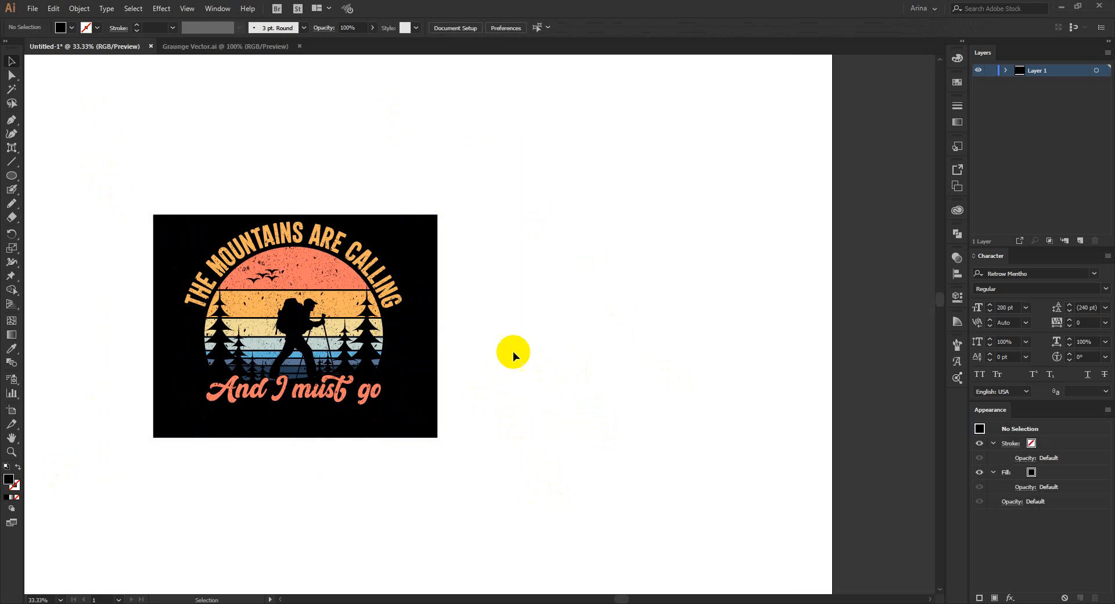
Step: Examine the finished hiking T-shirt artwork on its black background, checking its lettering, sunset and hiker silhouette up close
left_click(405, 347)
left_click_drag(493, 175, 163, 485)
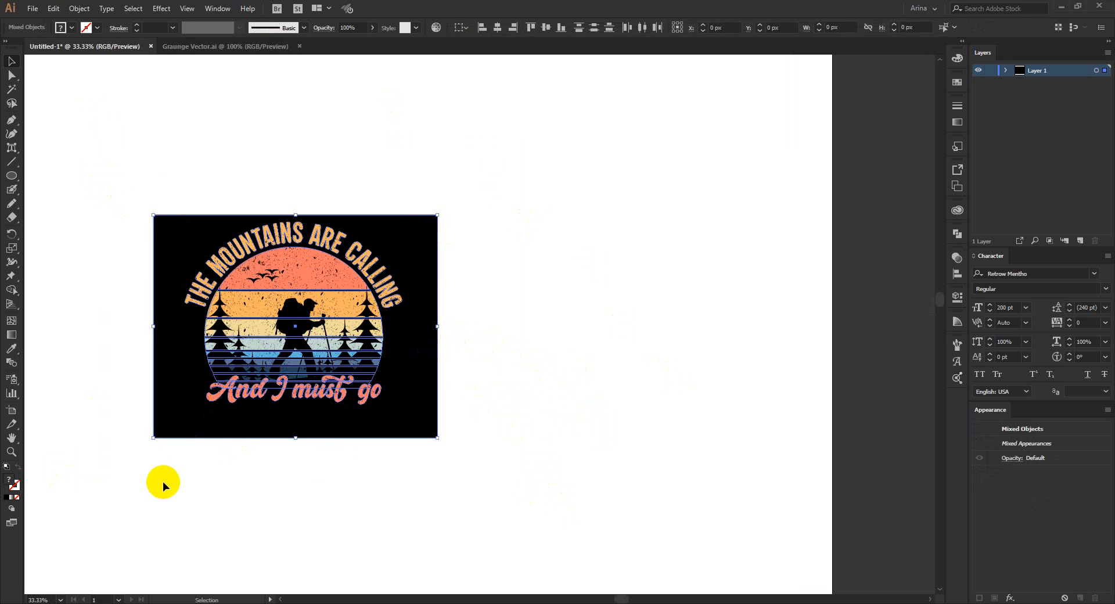
left_click(450, 439)
scroll(456, 353, "up", 1)
scroll(423, 354, "down", 1)
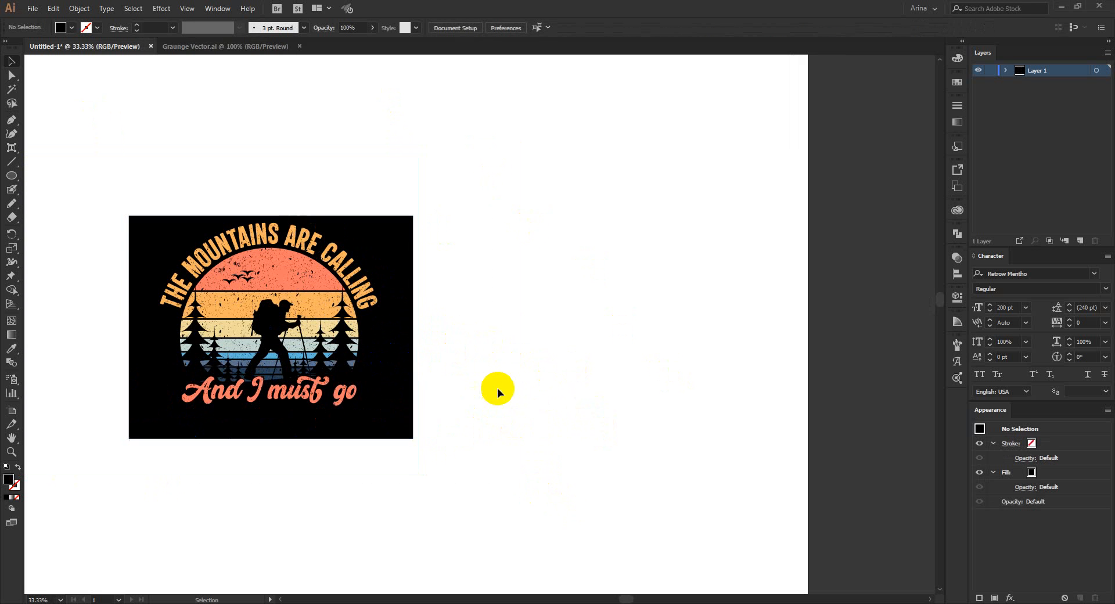
scroll(466, 357, "up", 1)
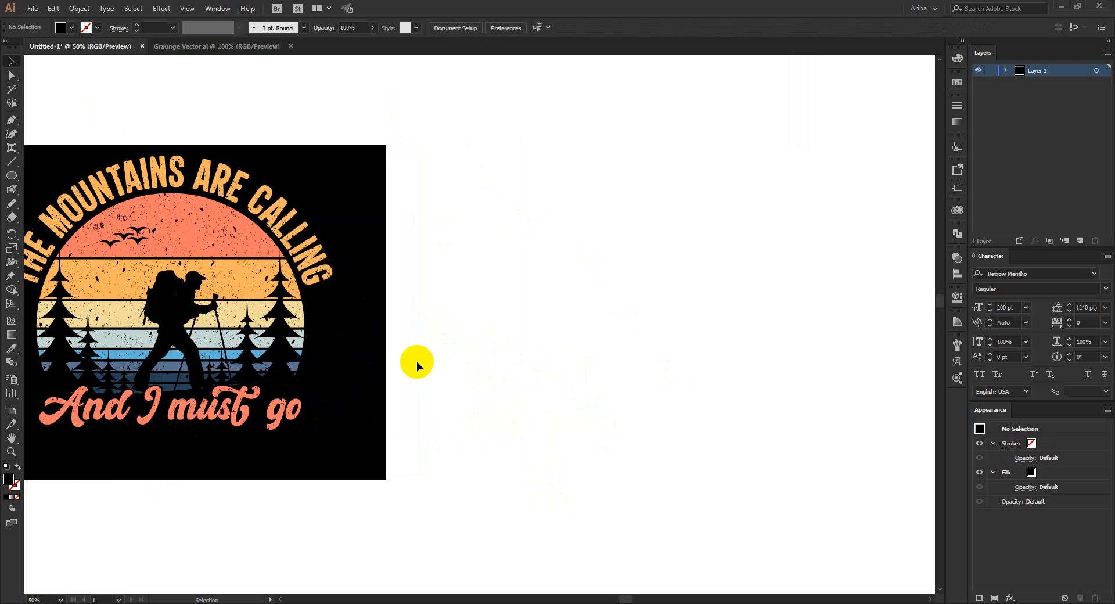
scroll(416, 361, "down", 1)
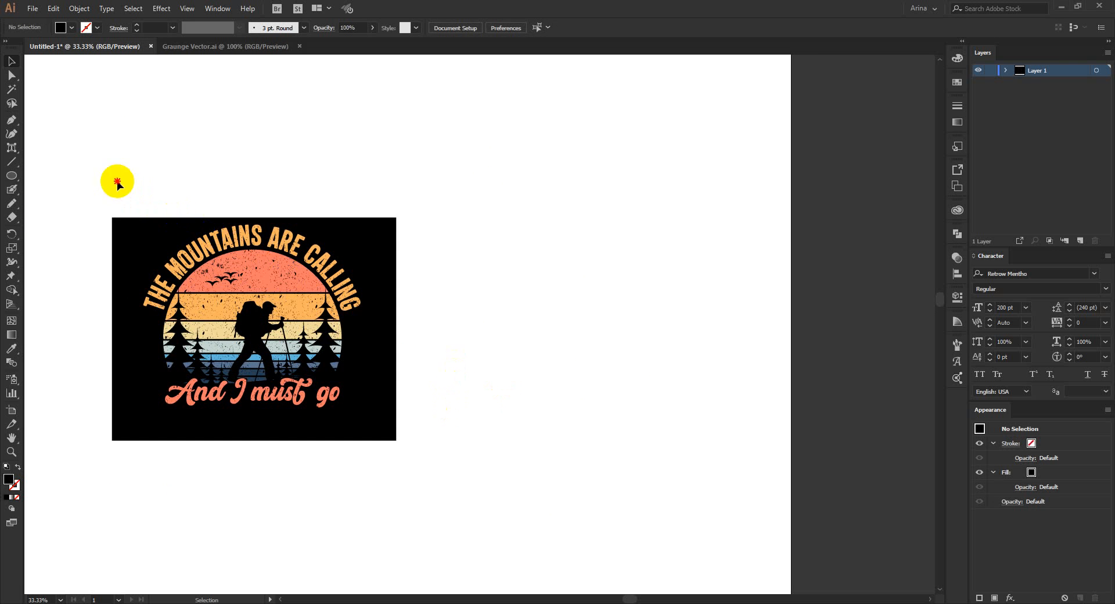
left_click_drag(117, 181, 401, 500)
left_click(488, 477)
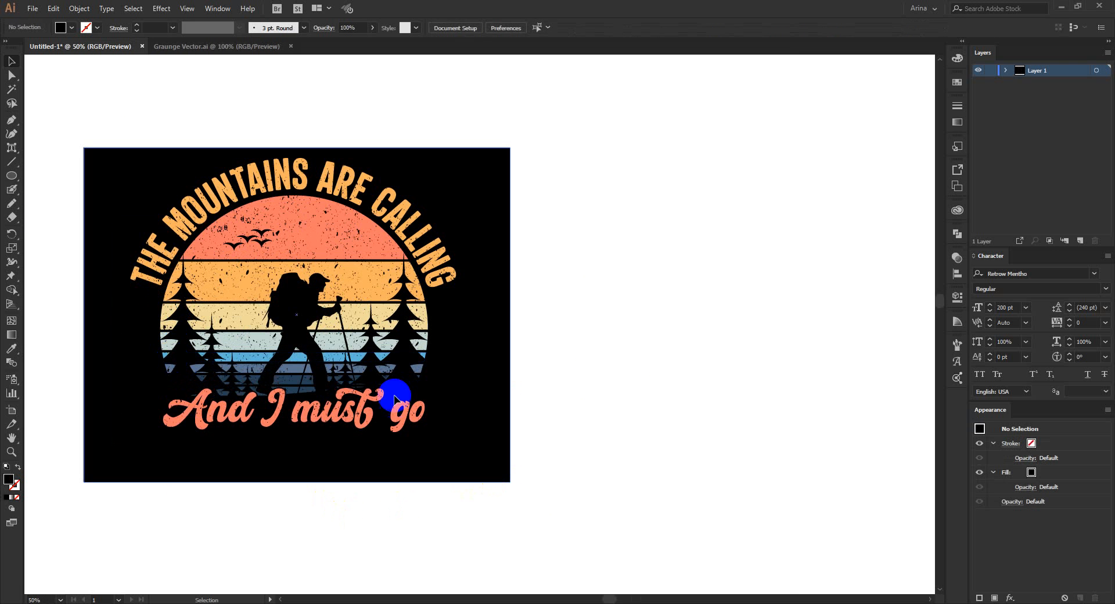
scroll(238, 366, "down", 1)
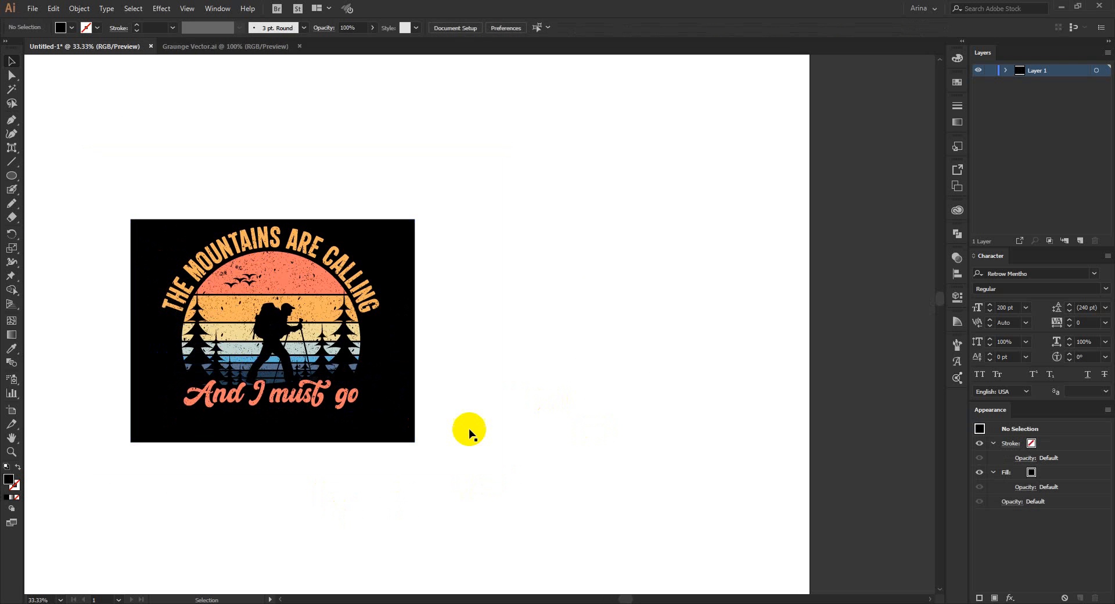
scroll(264, 339, "up", 1)
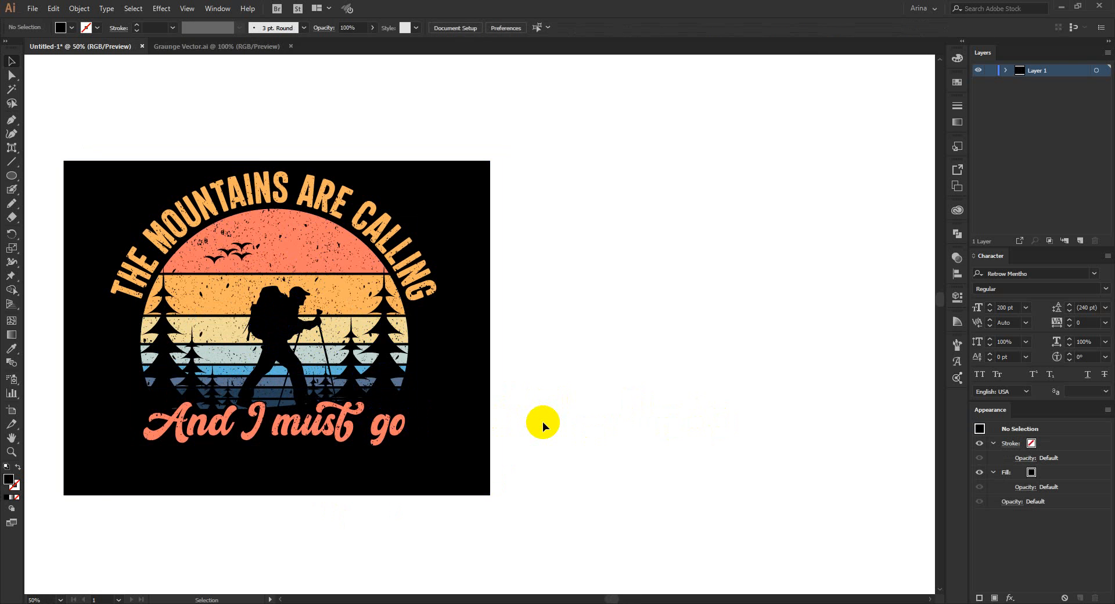
scroll(157, 313, "down", 1)
scroll(251, 361, "up", 1)
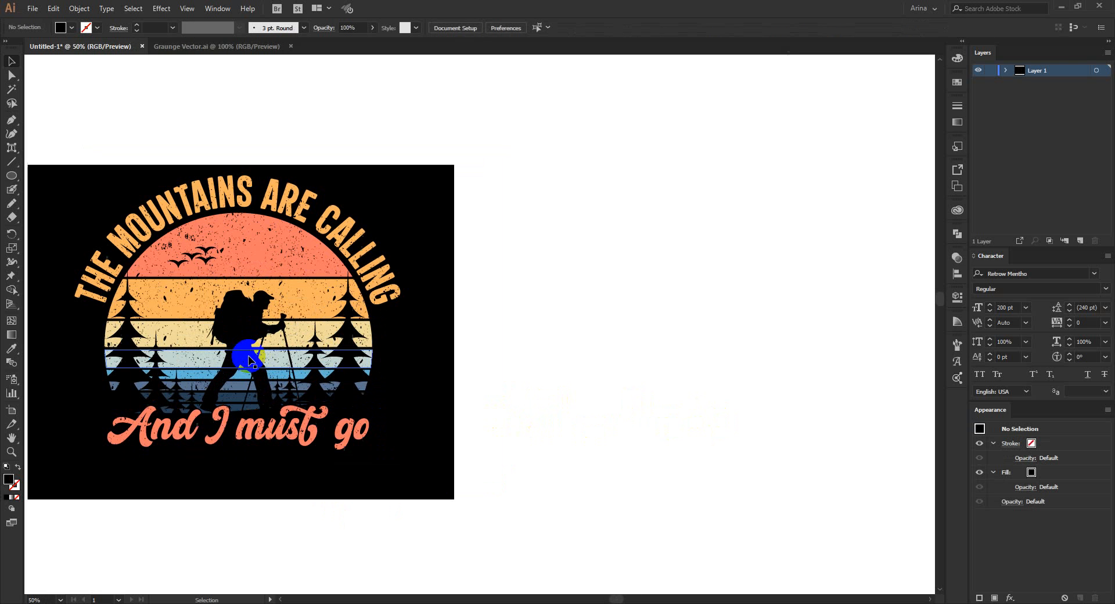
Step: Ungroup the hiking artwork and move the speckled grunge texture and the sunset emblem off the black background
right_click(240, 332)
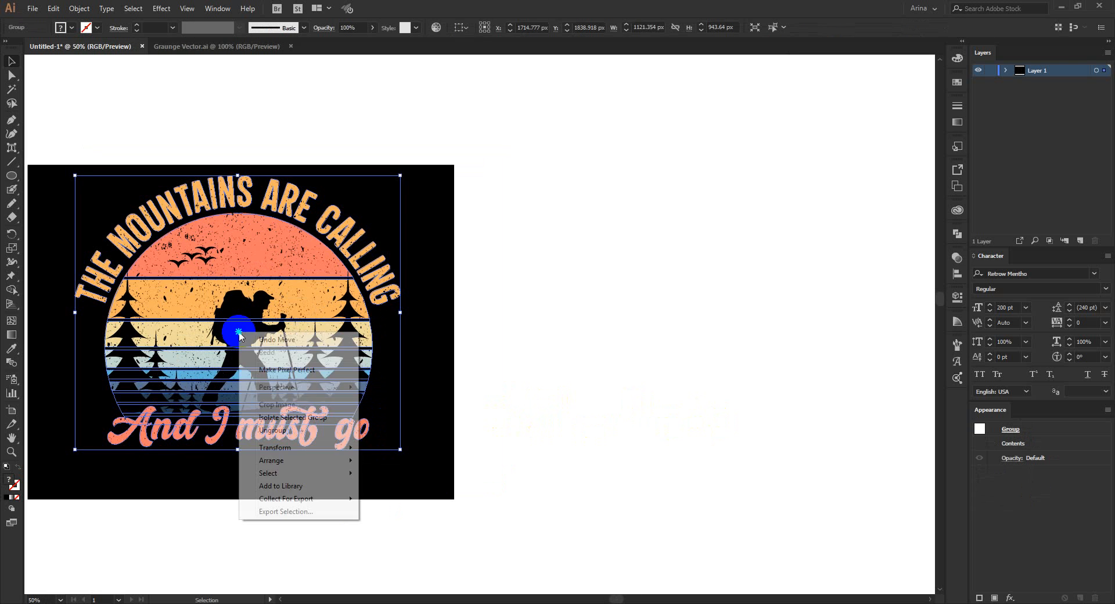
left_click(277, 431)
left_click(487, 440)
left_click_drag(391, 410, 806, 276)
scroll(428, 381, "down", 1)
key("ctrl+shift+a")
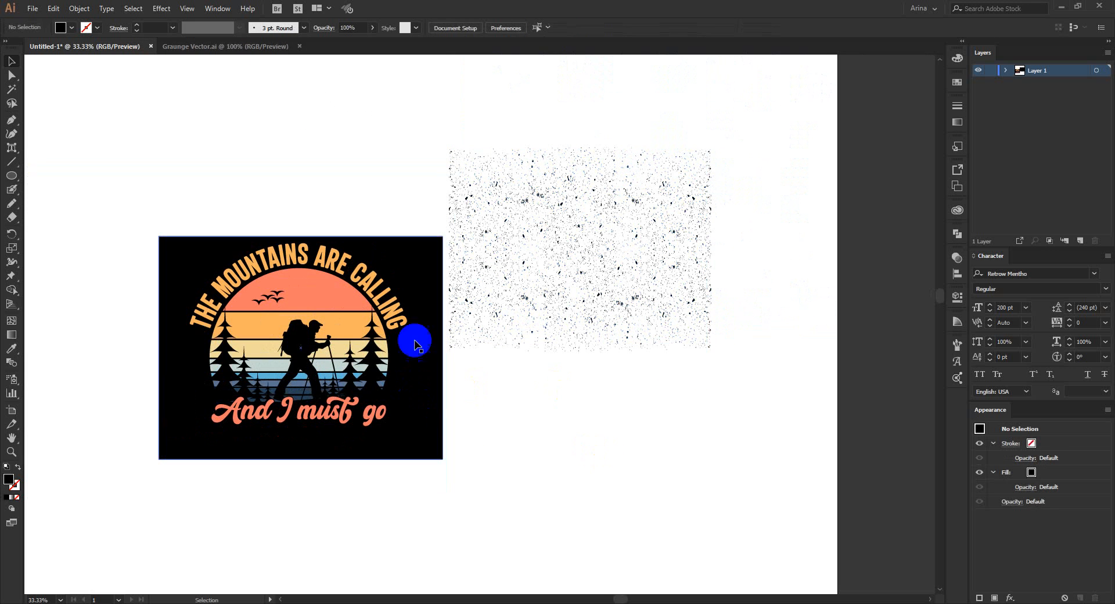
left_click_drag(328, 306, 677, 434)
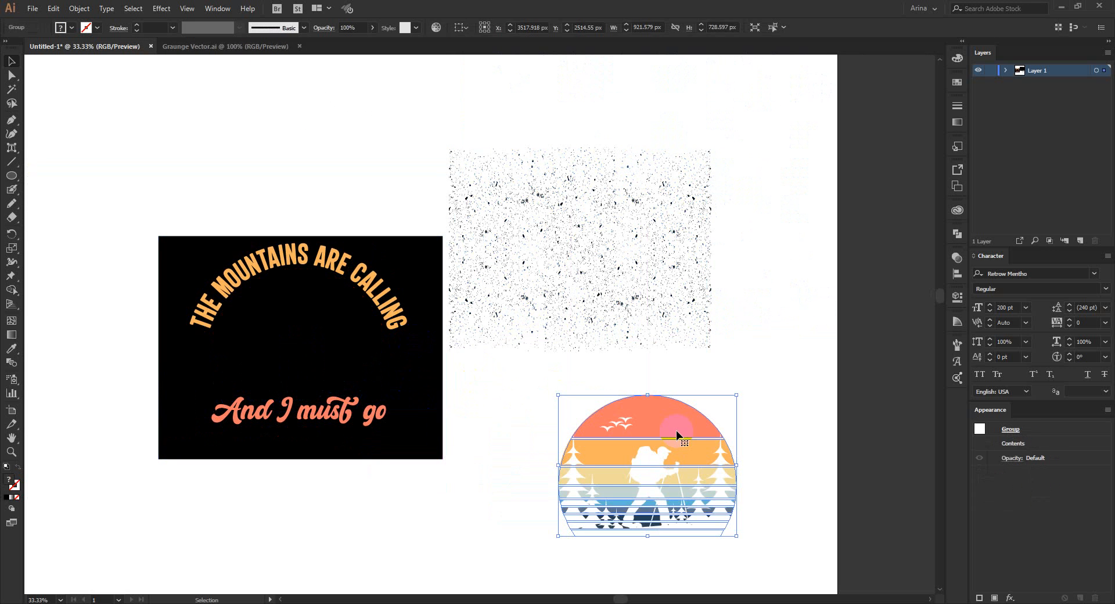
left_click_drag(443, 418, 478, 421)
Step: Delete the hiker, tree and bird silhouettes from the sunset's opacity mask and return to editing the artwork
left_click(599, 445)
left_click(957, 257)
left_click(875, 301)
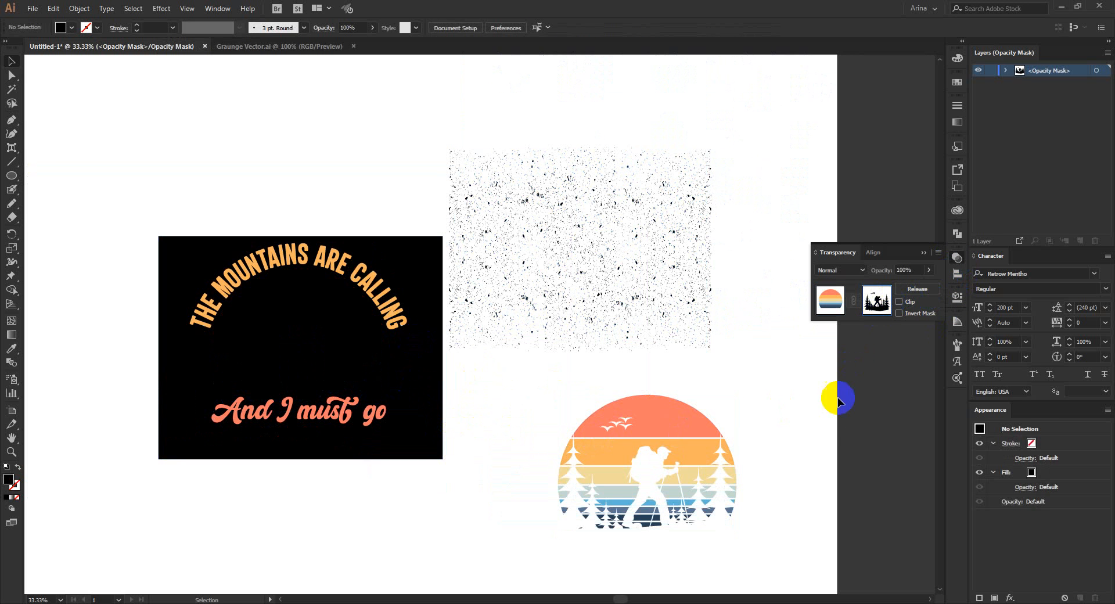
key("ctrl+f")
left_click(838, 529)
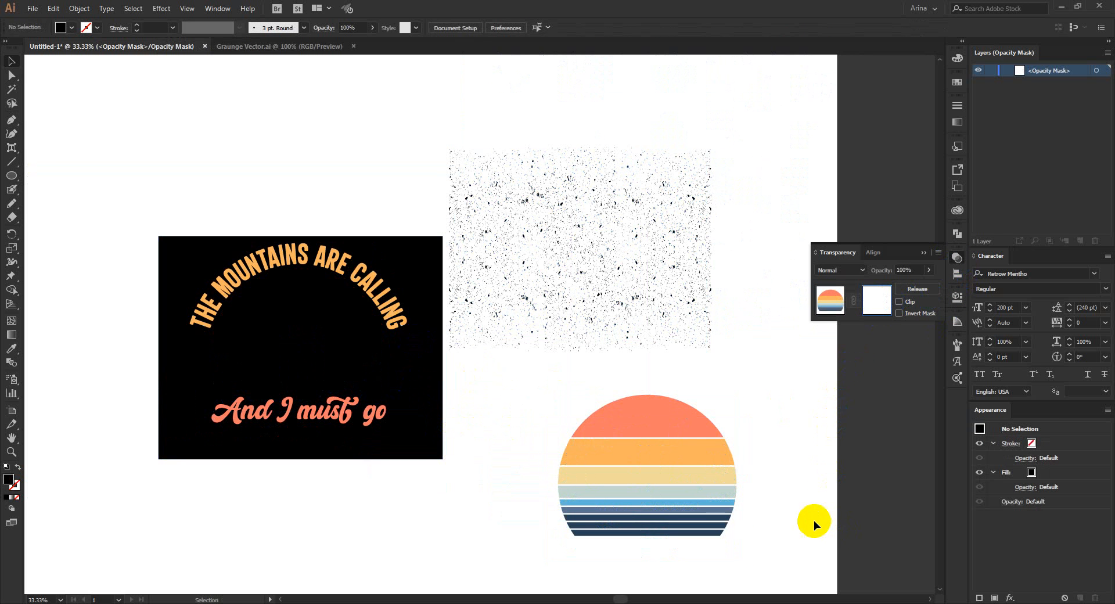
left_click(839, 301)
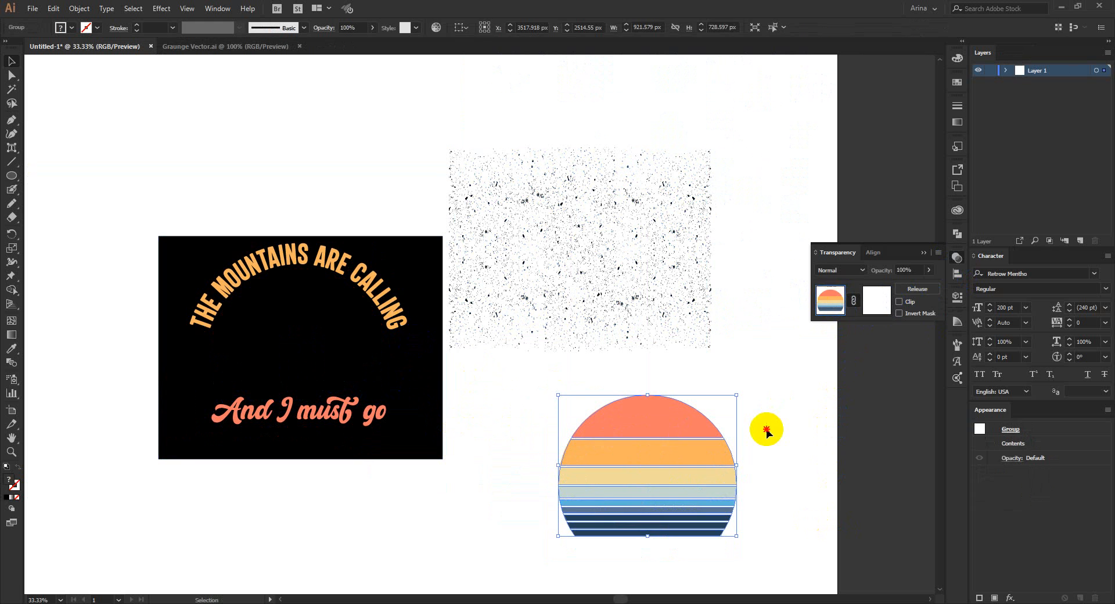
left_click(595, 430)
Step: Shift the black background, lettering and grunge texture aside and move the striped sunset to the middle of the workspace
left_click_drag(476, 512, 193, 232)
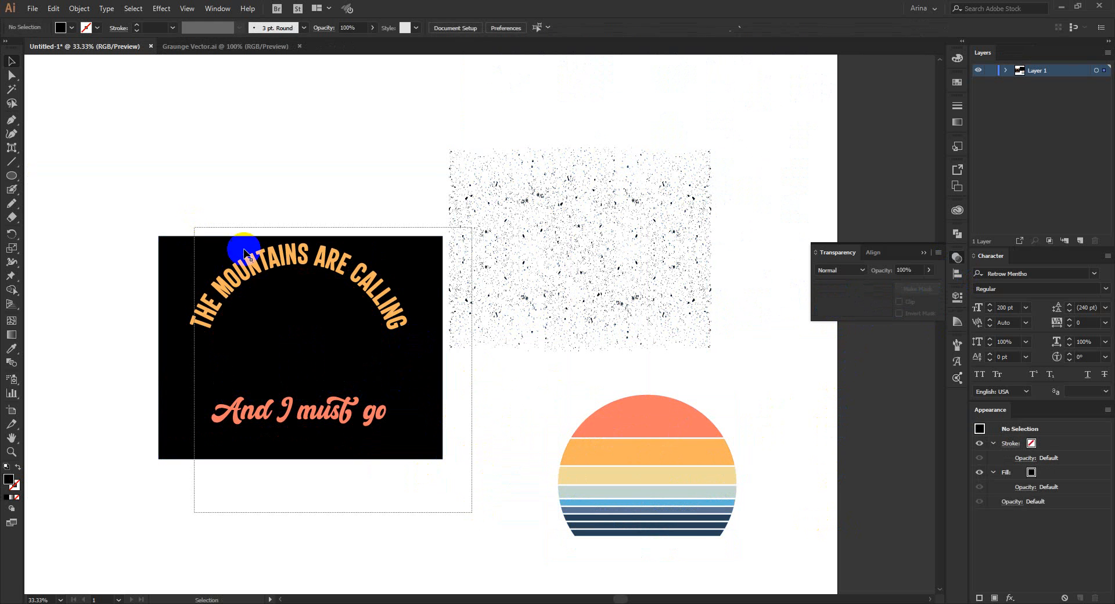
left_click_drag(481, 273, 286, 143)
left_click_drag(384, 281, 384, 281)
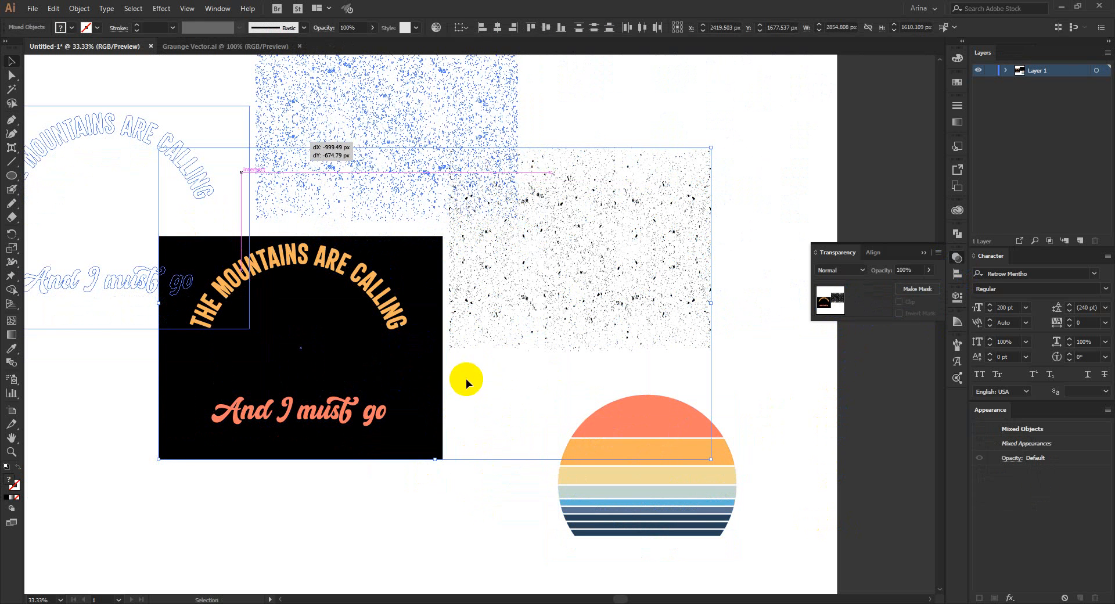
left_click_drag(506, 391, 730, 535)
left_click_drag(631, 472, 438, 401)
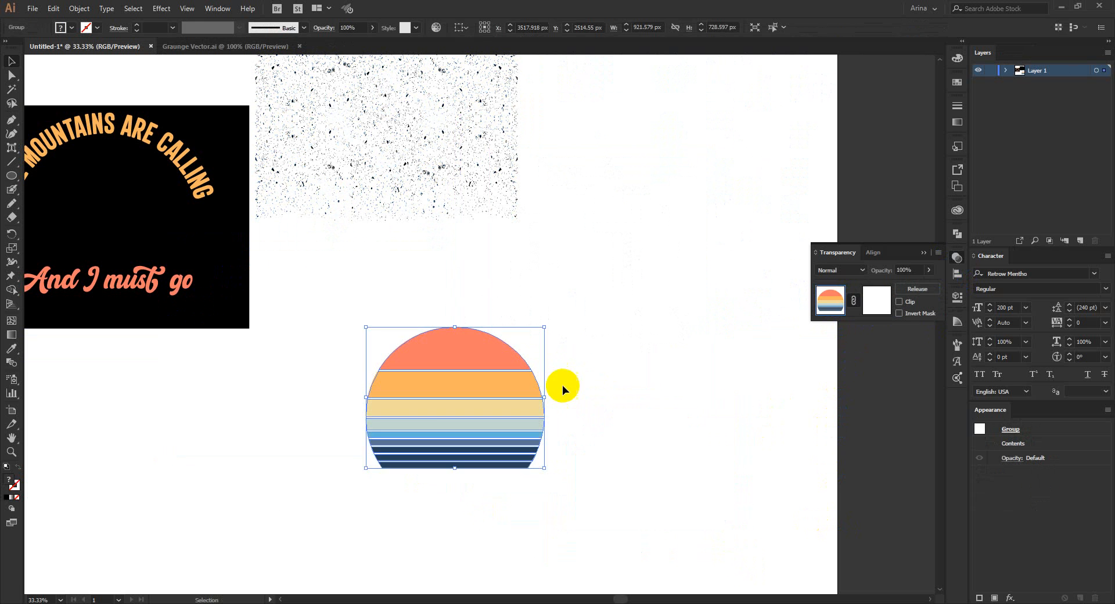
left_click(565, 386)
scroll(487, 457, "up", 1)
scroll(420, 343, "down", 1)
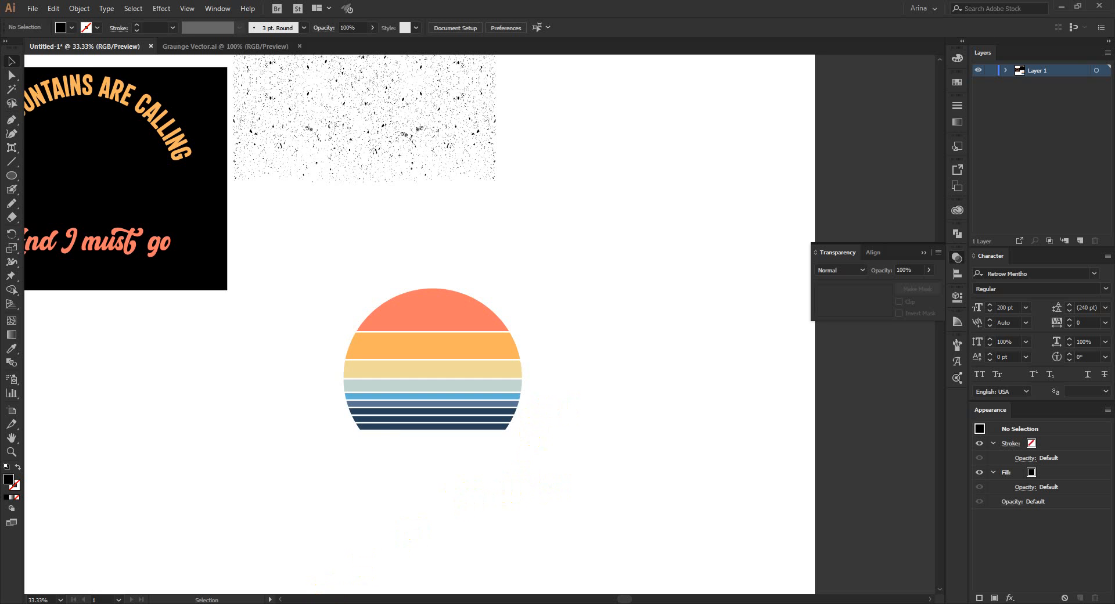
Step: Switch to the web browser and review the reference photos found for hiking man, pine tree and mountain
left_click(304, 603)
scroll(465, 327, "down", 2)
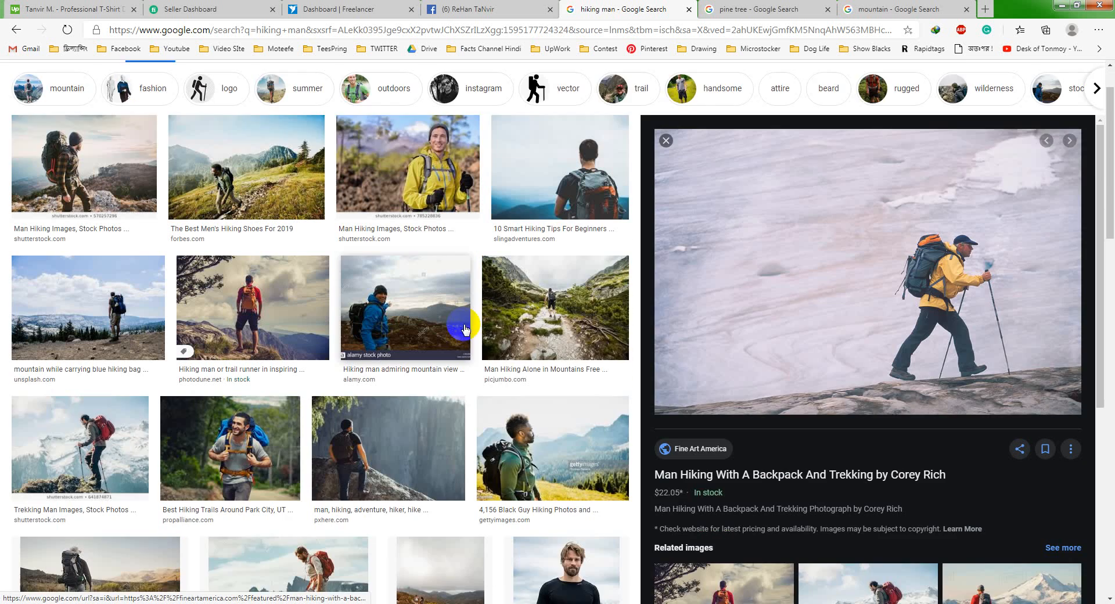
scroll(465, 328, "up", 2)
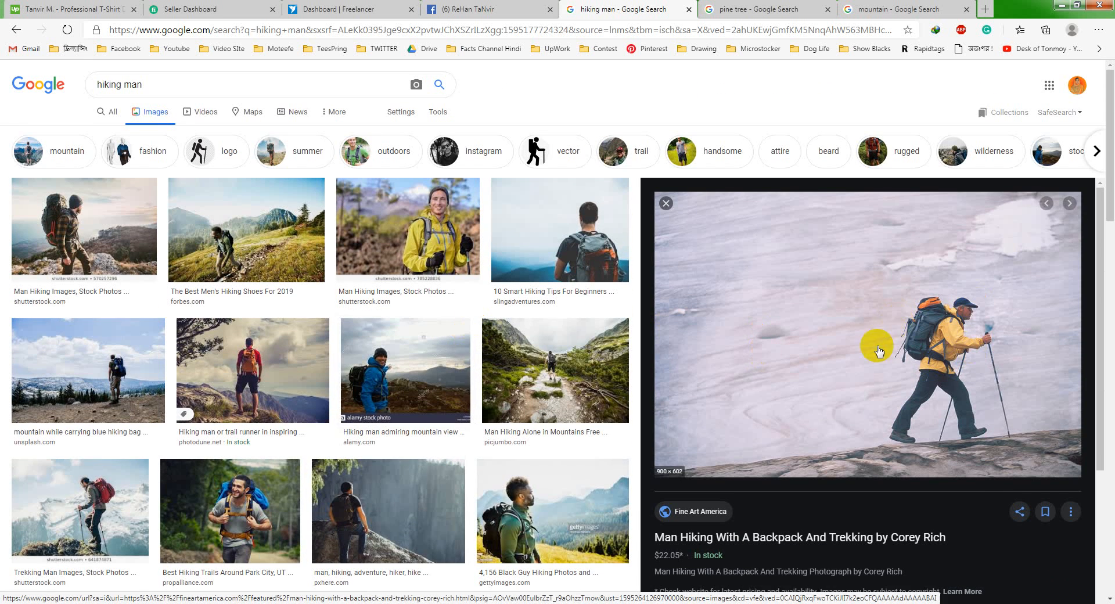
left_click(158, 86)
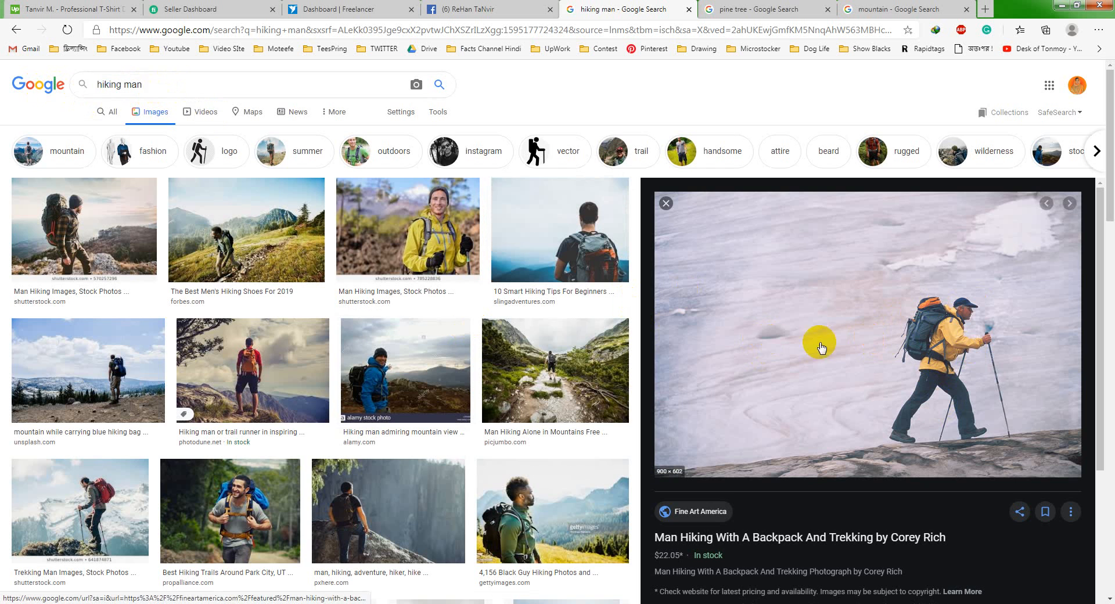
key("ctrl+Tab")
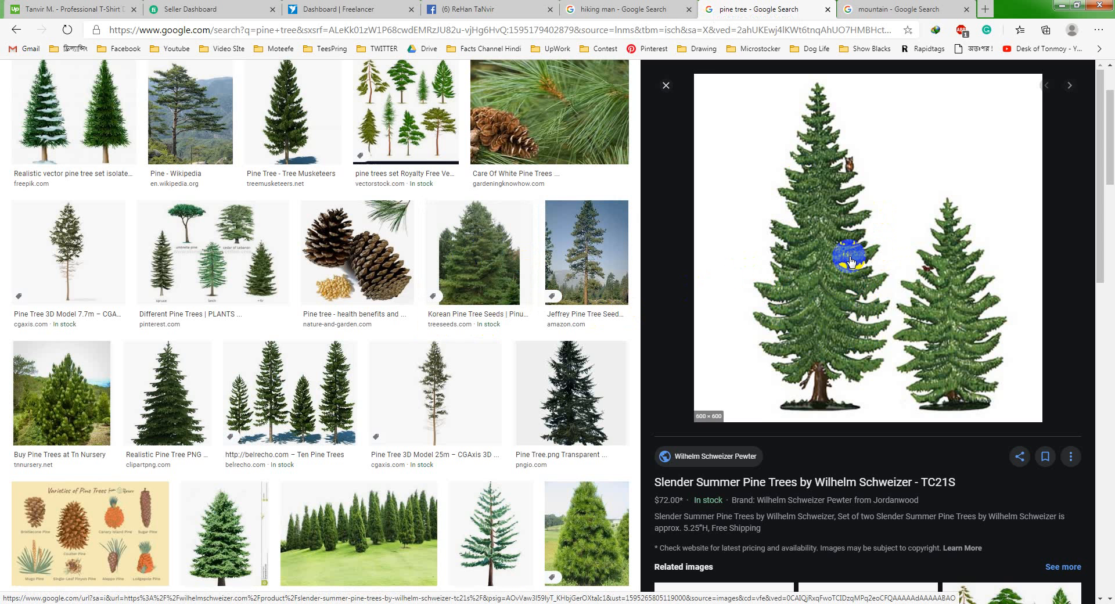
left_click(877, 9)
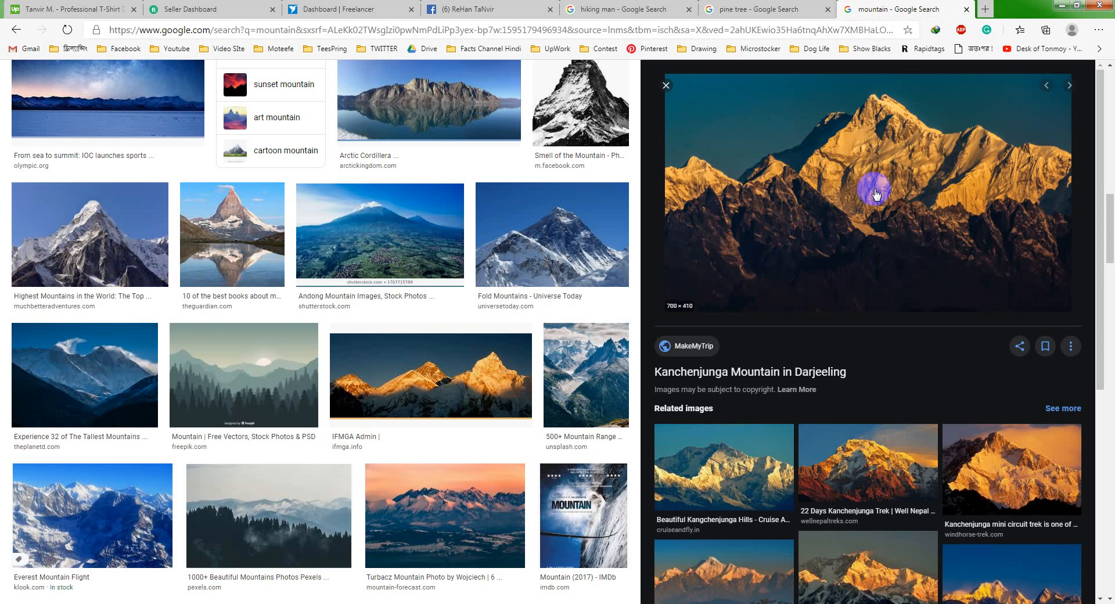
scroll(436, 286, "up", 6)
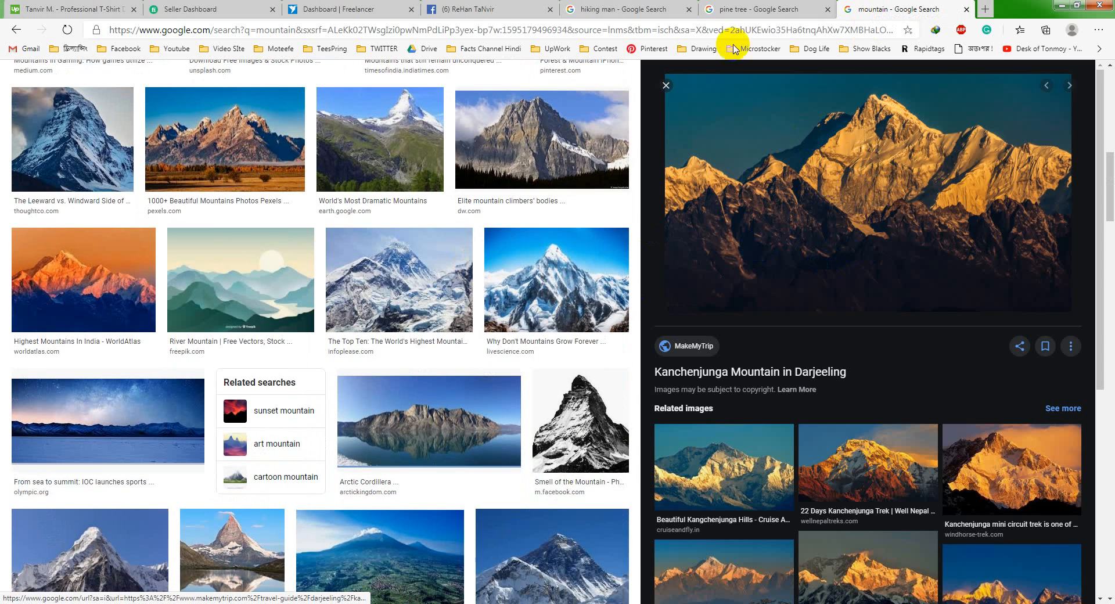
Step: Return to the hiking man results and copy the enlarged photo of the hiker with backpack and trekking poles
left_click(620, 9)
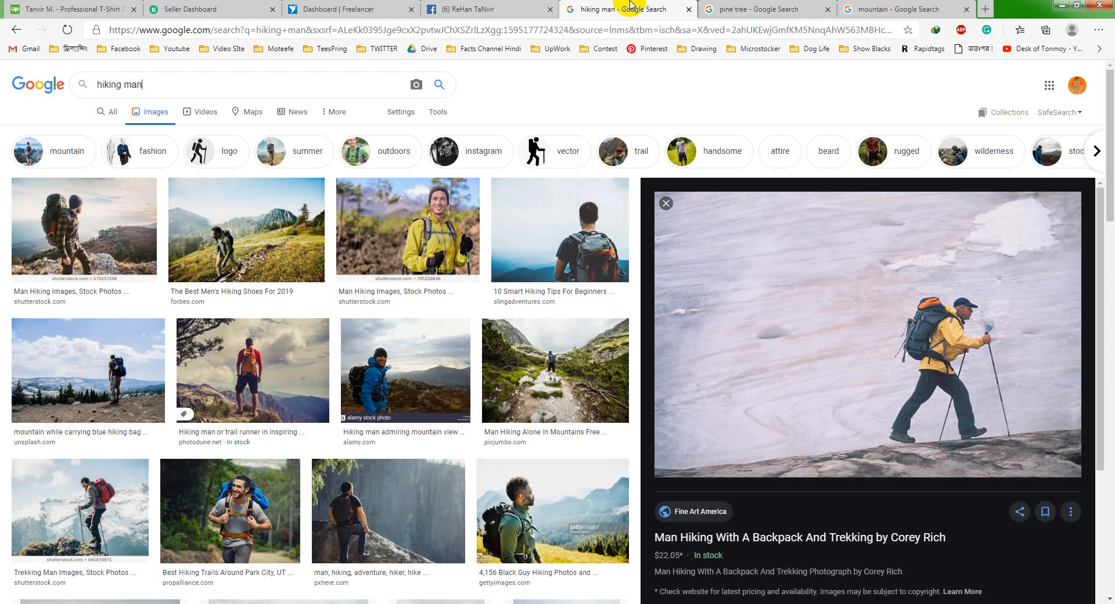
right_click(888, 298)
left_click(928, 433)
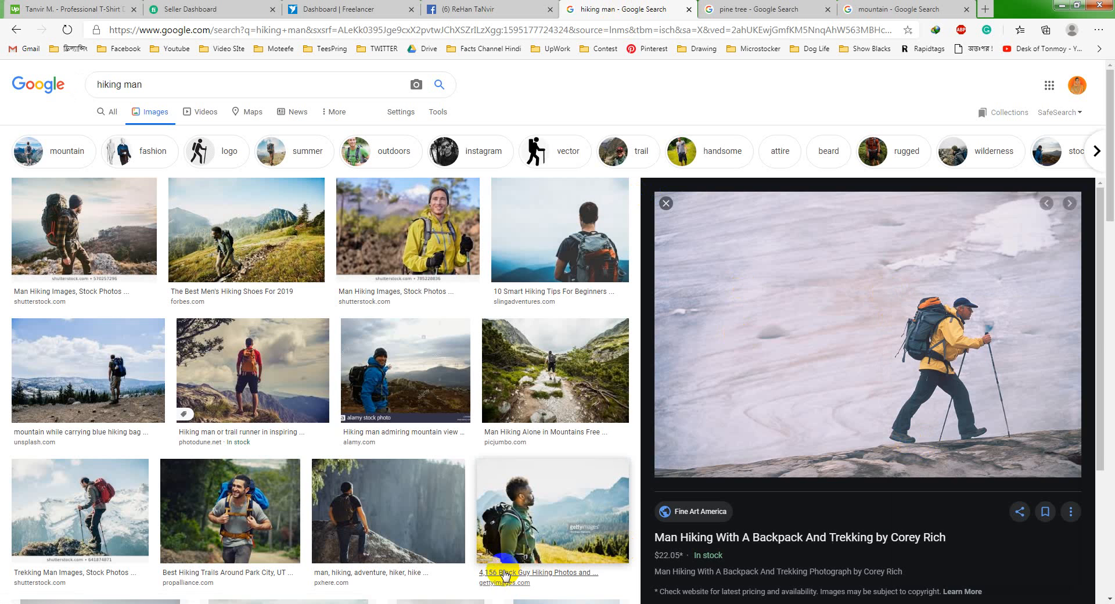
Step: Switch to paint.net, create a new 900 × 602 image, and paste the copied hiker photo into it, leaving nothing selected
left_click(465, 603)
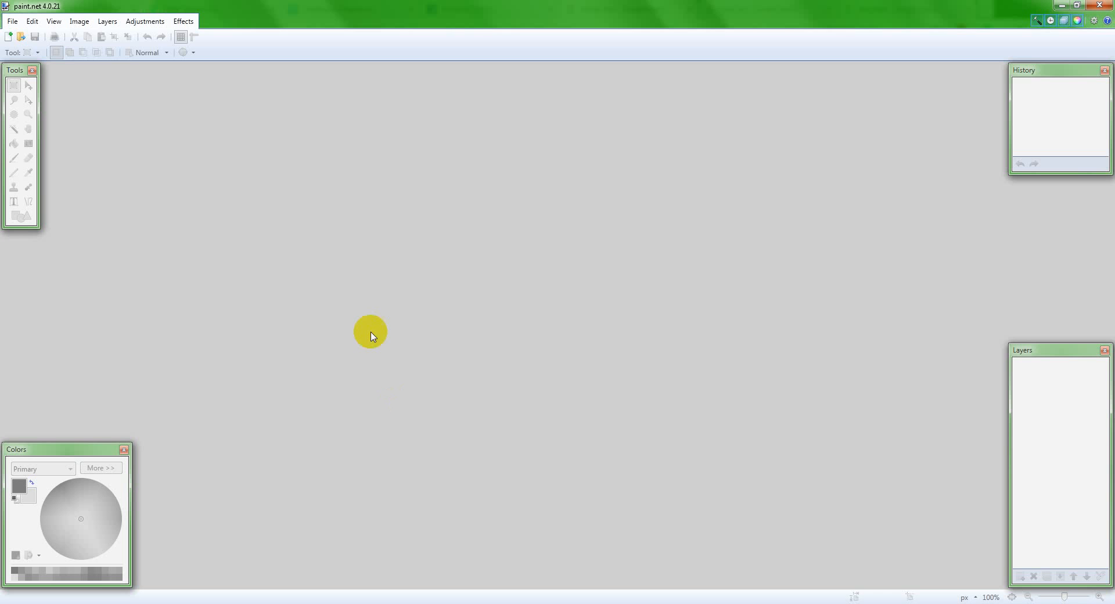
left_click(8, 38)
key("Return")
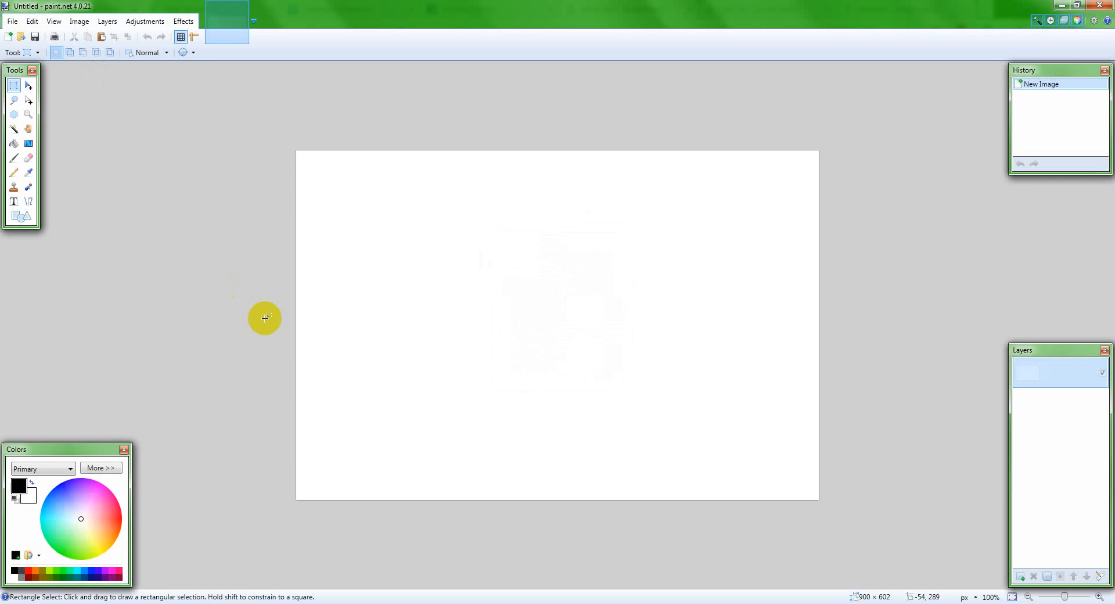
key("ctrl+v")
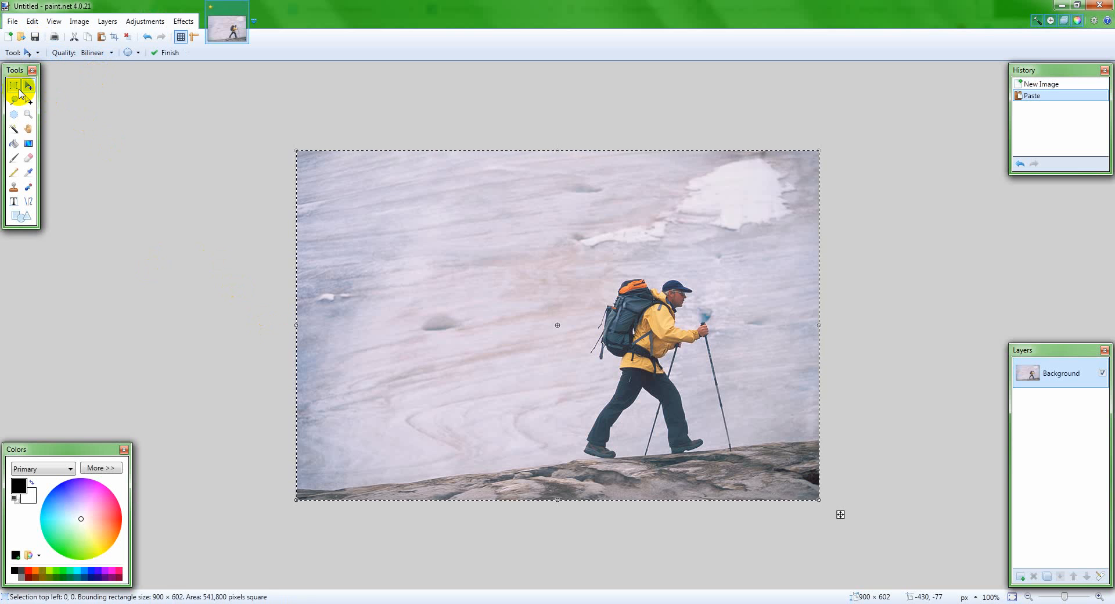
left_click(14, 85)
left_click(158, 227)
Step: Apply a Levels adjustment to the hiker photo with the input white point at 158 and the input black point at 95
scroll(698, 412, "up", 2)
scroll(296, 265, "down", 1)
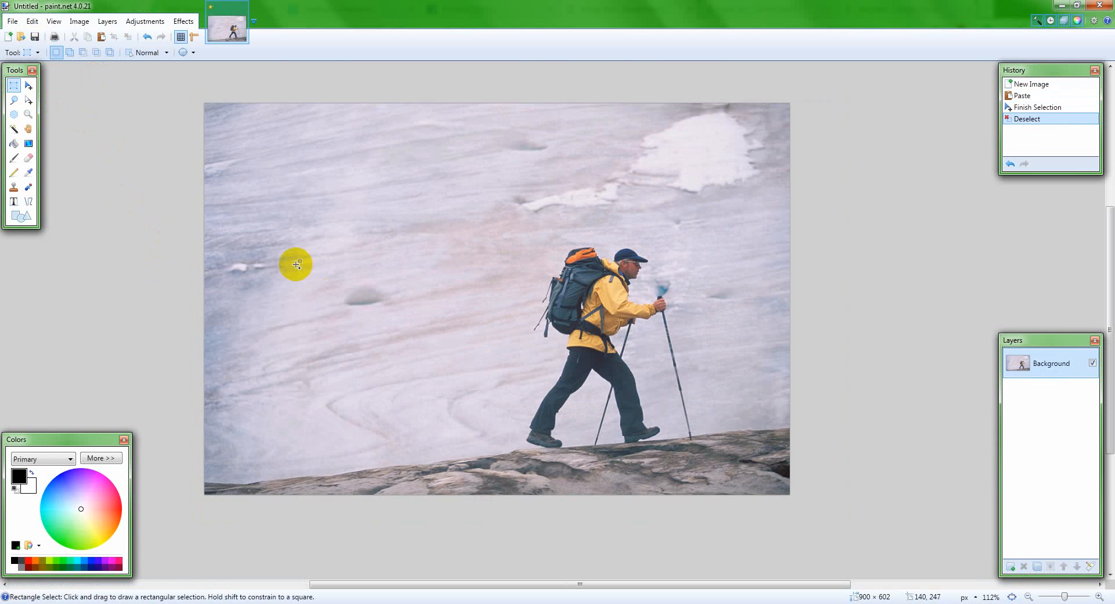
scroll(529, 342, "up", 2)
scroll(529, 342, "down", 2)
scroll(497, 311, "up", 1)
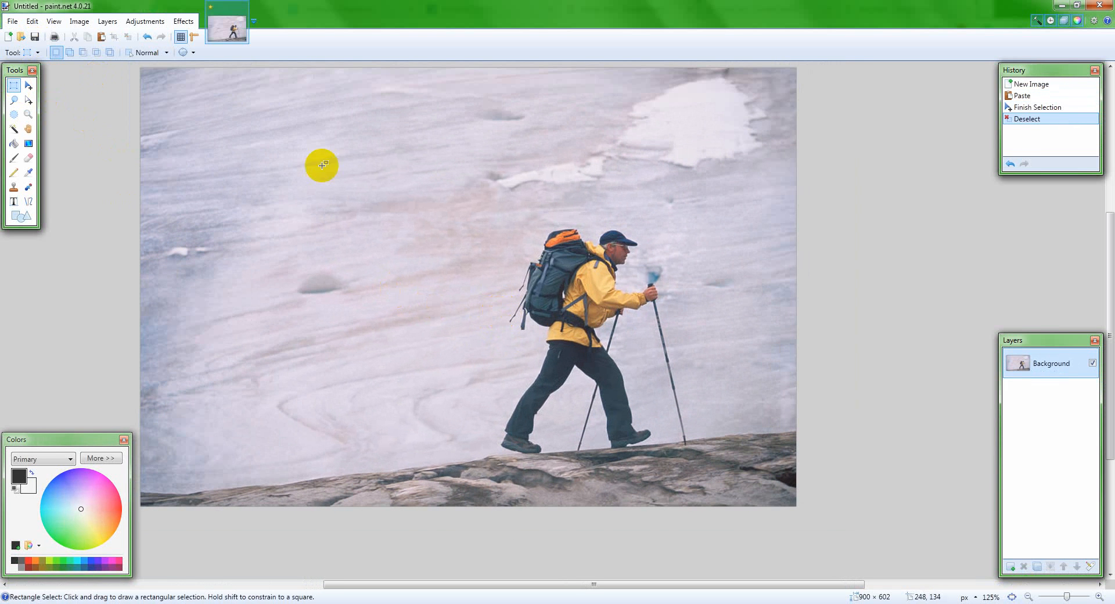
left_click(154, 19)
left_click(243, 526)
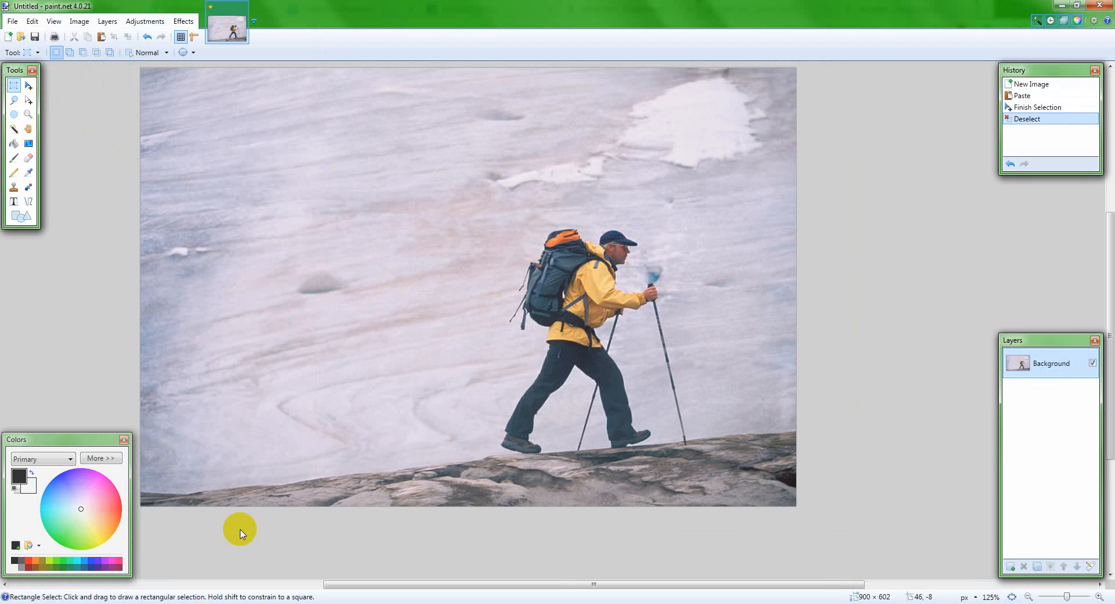
left_click_drag(558, 215, 249, 211)
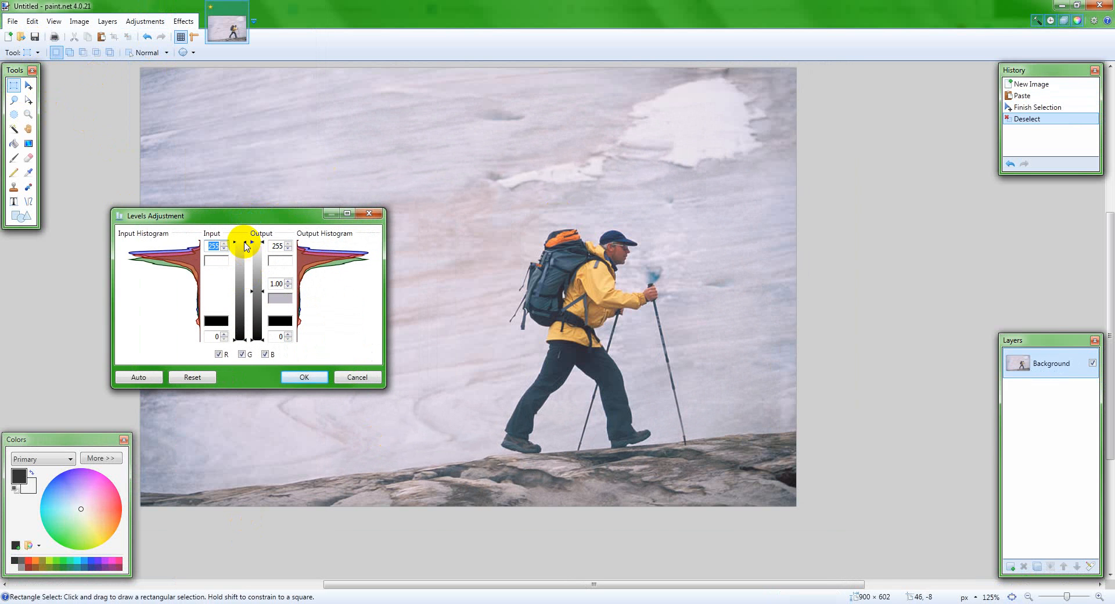
left_click_drag(244, 245, 244, 283)
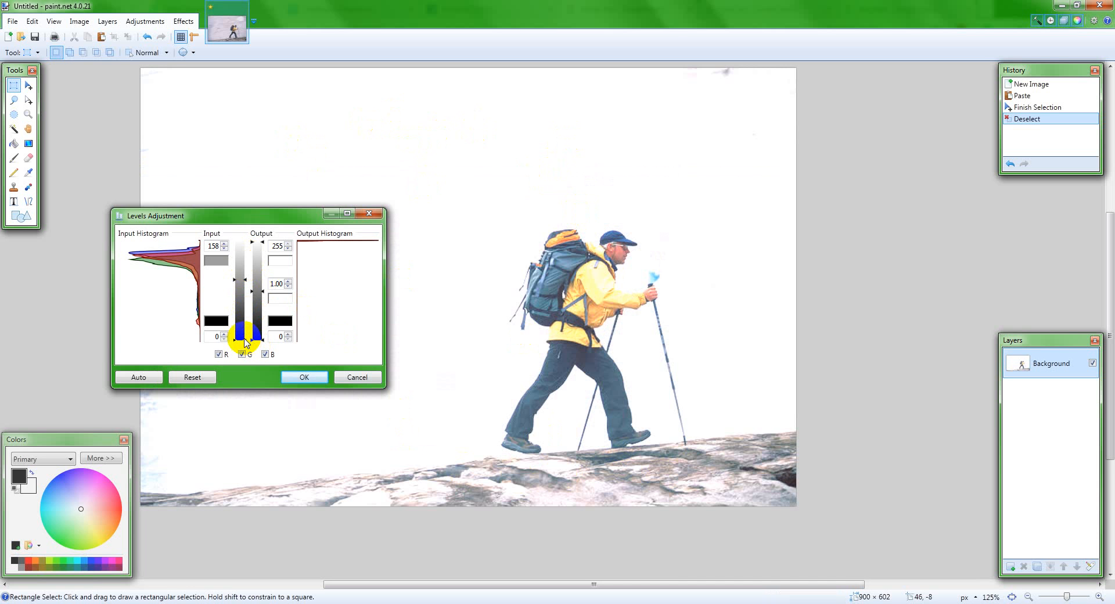
left_click_drag(244, 339, 245, 307)
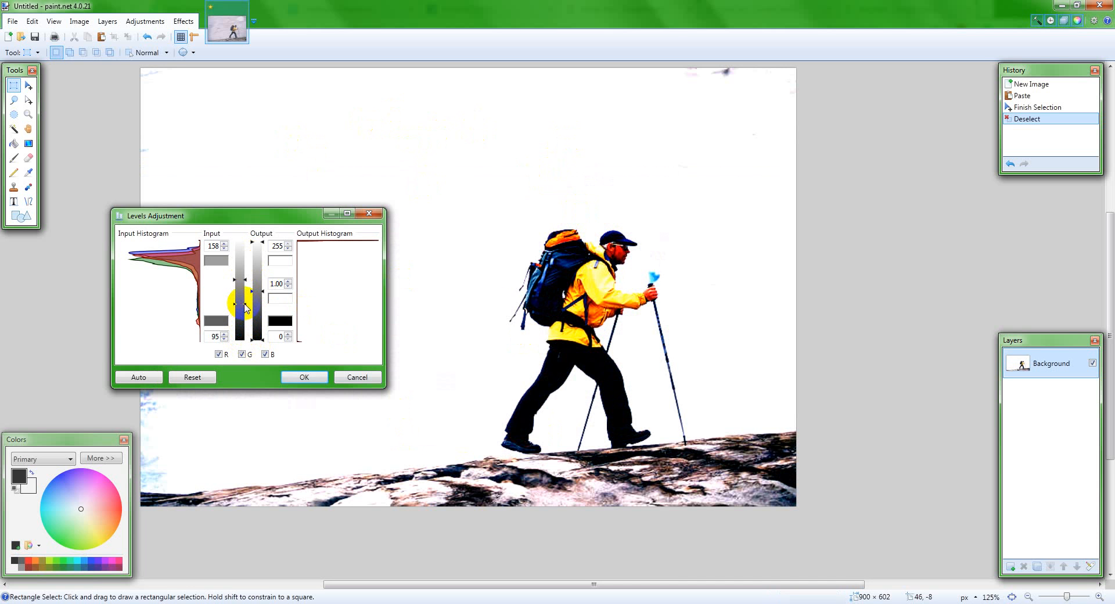
left_click(319, 382)
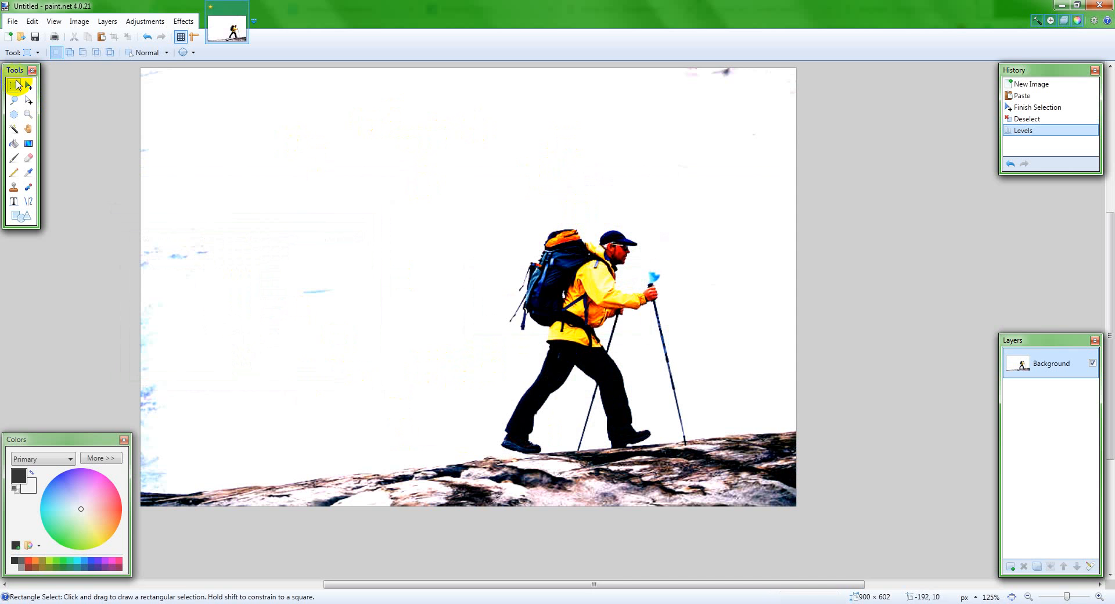
Step: Copy an area of about 692 × 546 pixels around the hiker and paste it in Illustrator on the empty area beside the striped sunset
left_click_drag(292, 109, 833, 577)
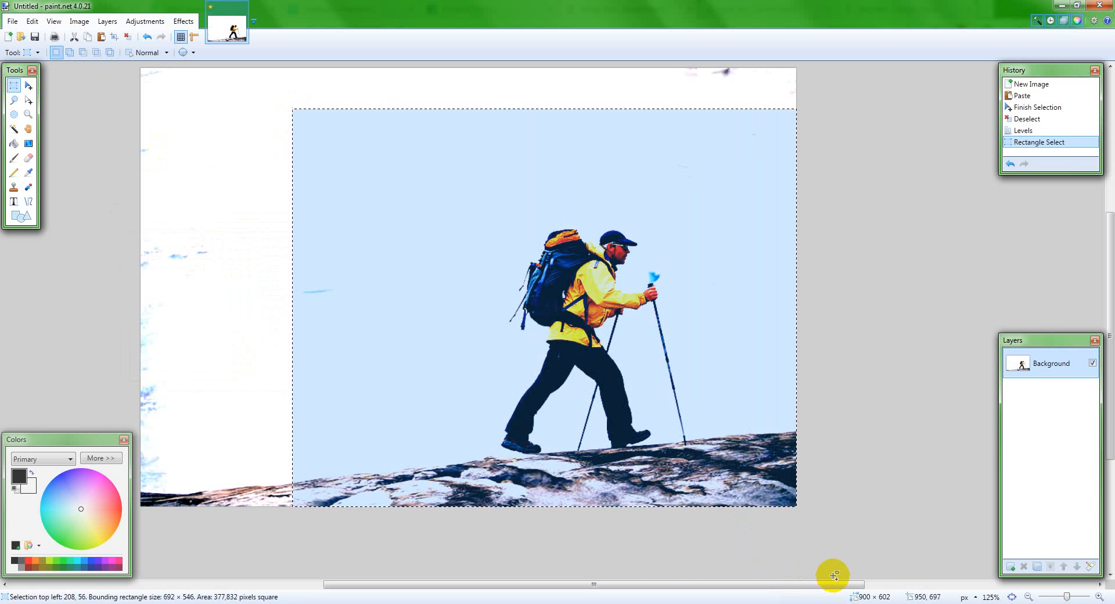
key("ctrl+c")
key("alt+Tab")
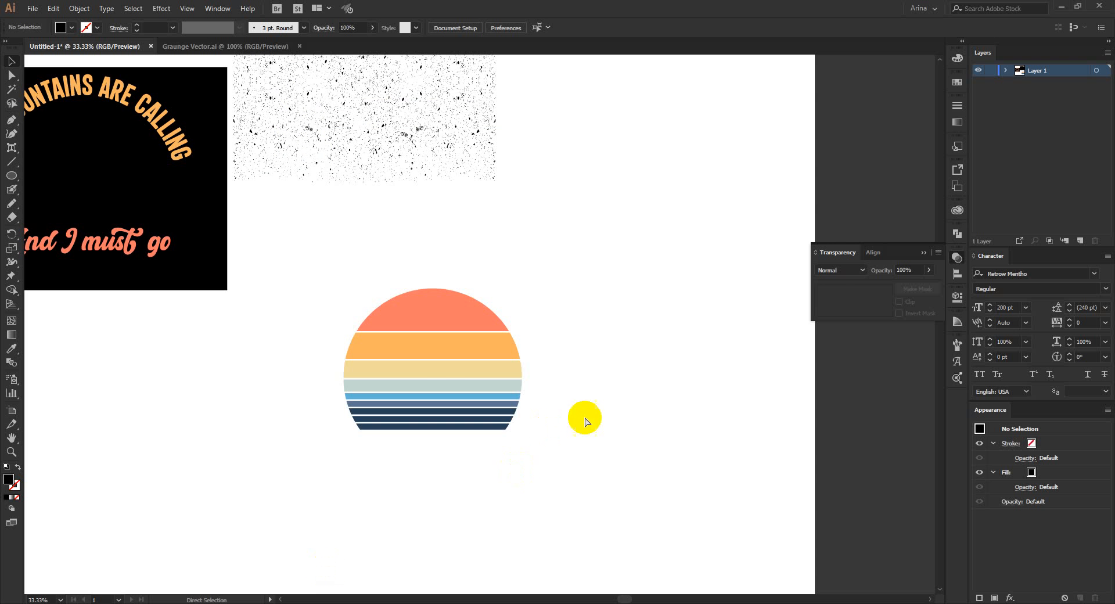
key("ctrl+v")
left_click_drag(526, 359, 702, 498)
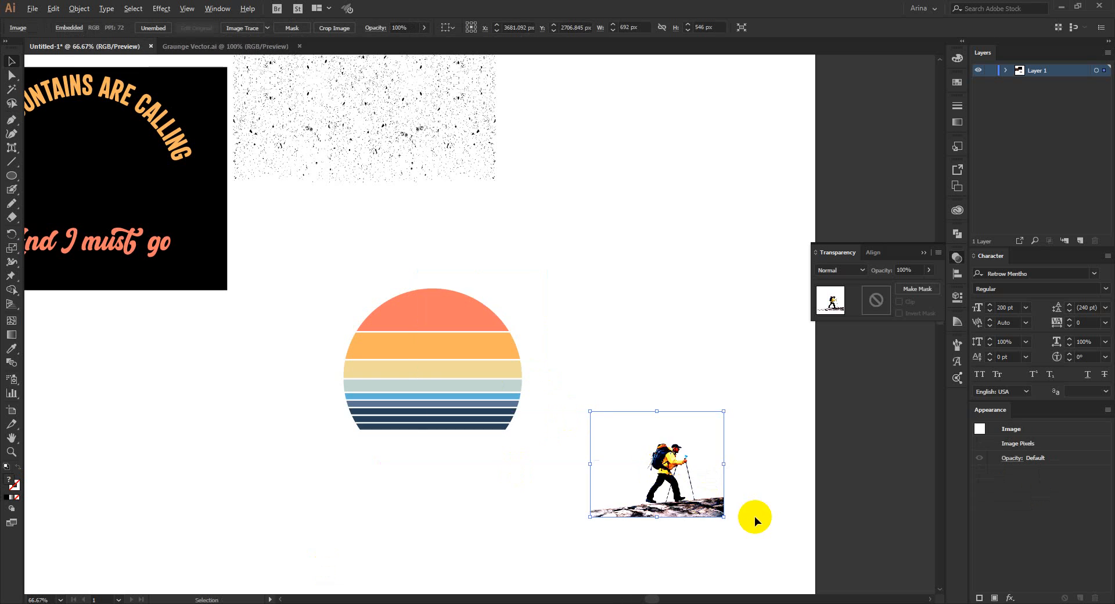
scroll(754, 516, "up", 3)
left_click_drag(509, 420, 436, 360)
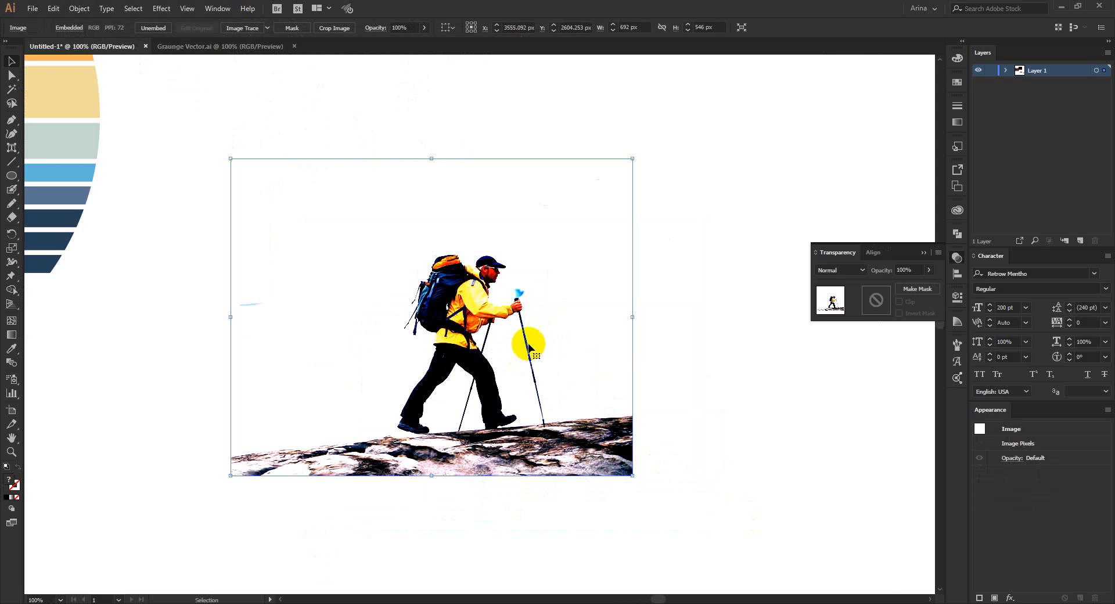
Step: Trace the pasted hiker image with the Silhouettes preset and expand the tracing into vector paths
left_click(268, 29)
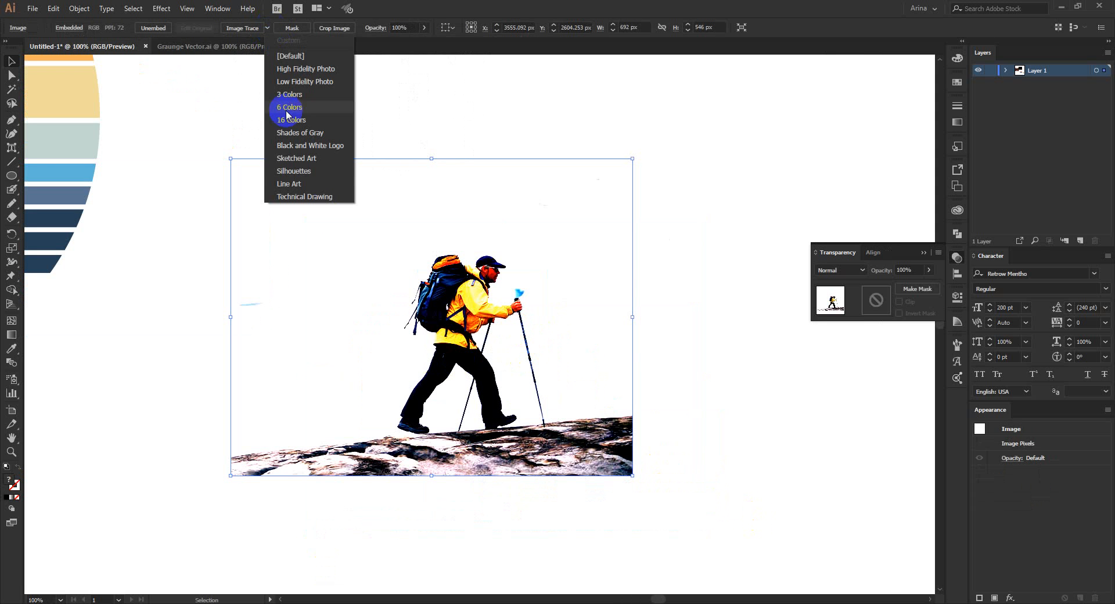
left_click(302, 168)
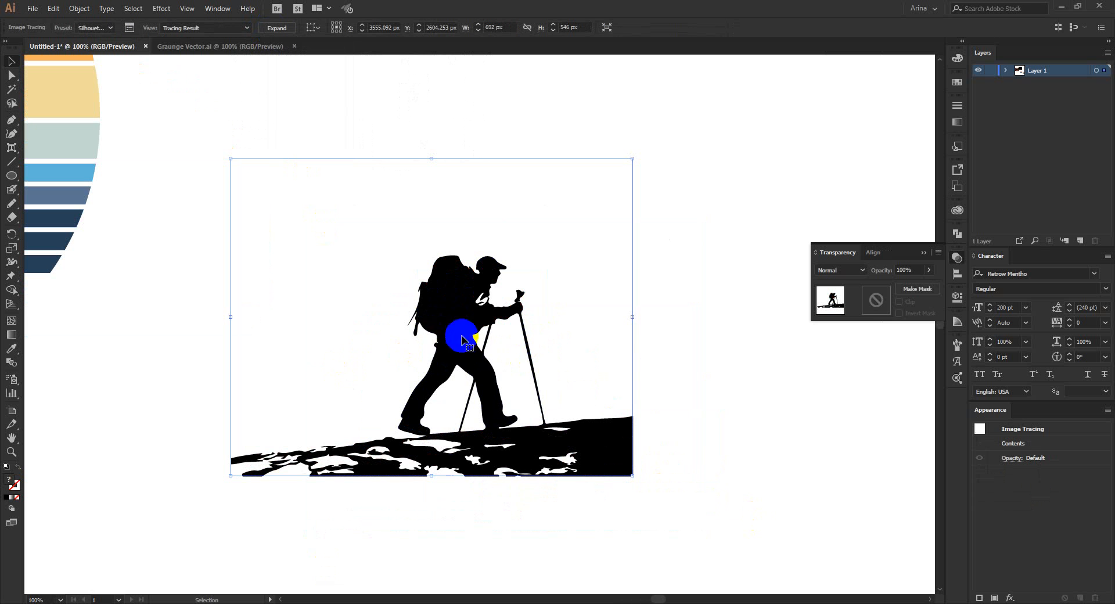
left_click(728, 433)
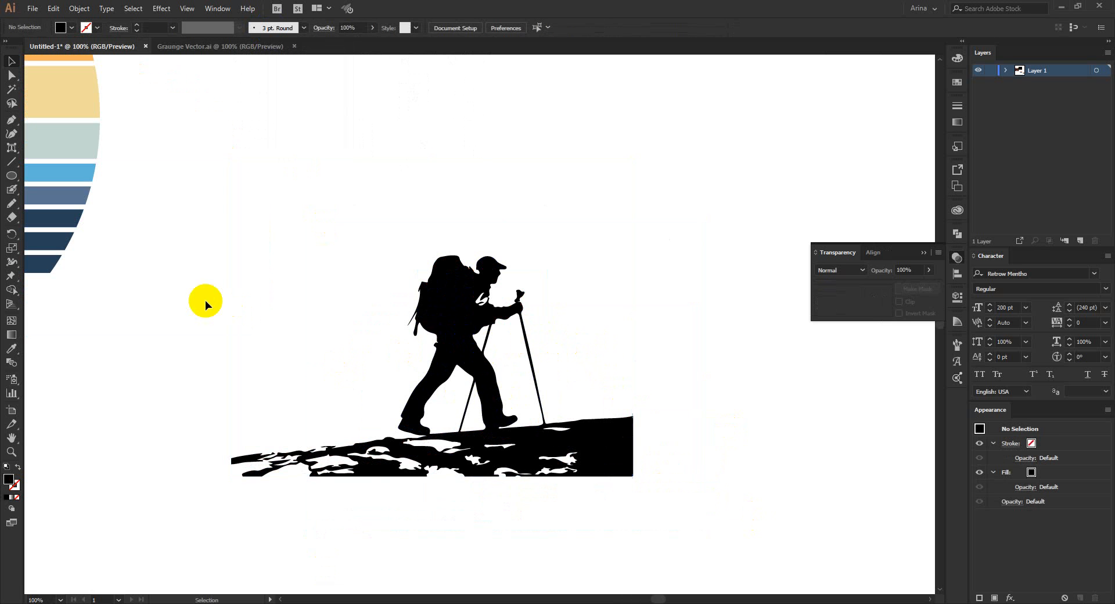
left_click(431, 318)
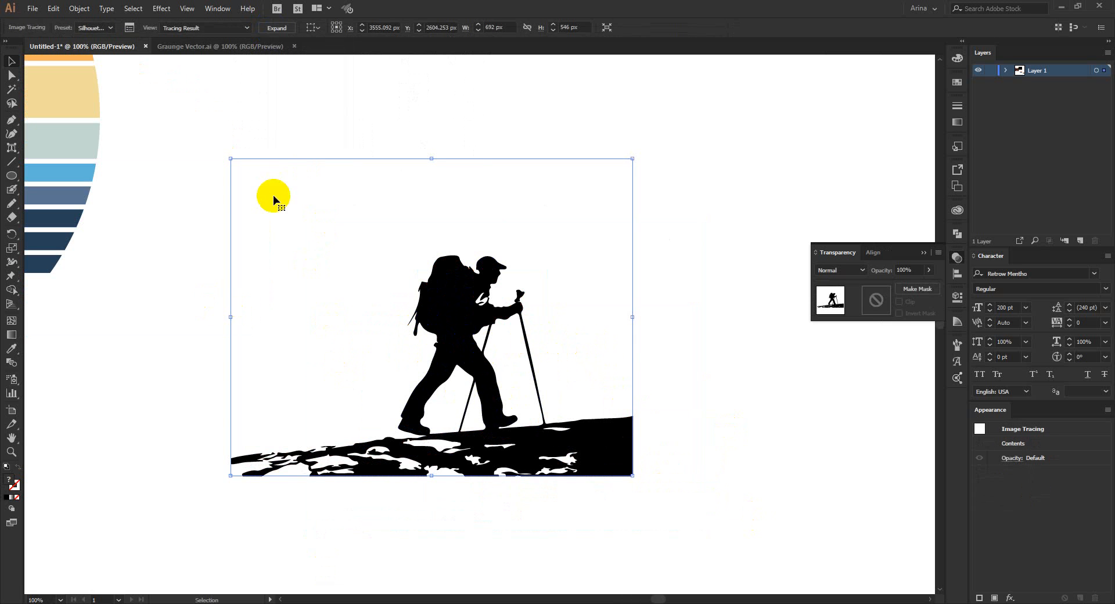
left_click(275, 28)
left_click(398, 348)
Step: Isolate the traced group and fill the white gaps at the hiker's chest with the black Blob Brush
scroll(472, 304, "up", 3)
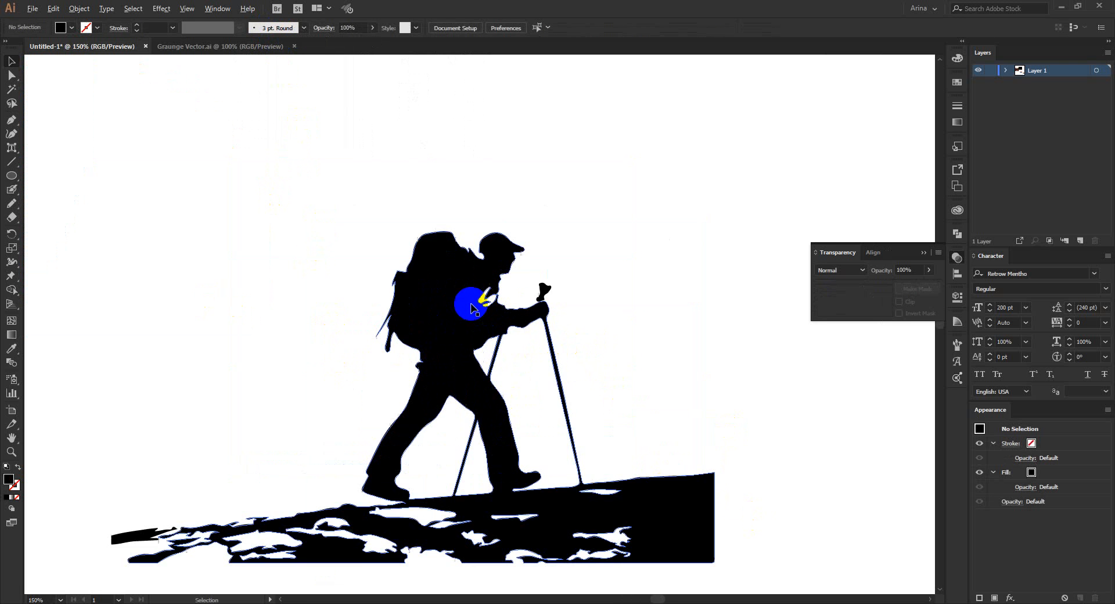
scroll(538, 277, "up", 2)
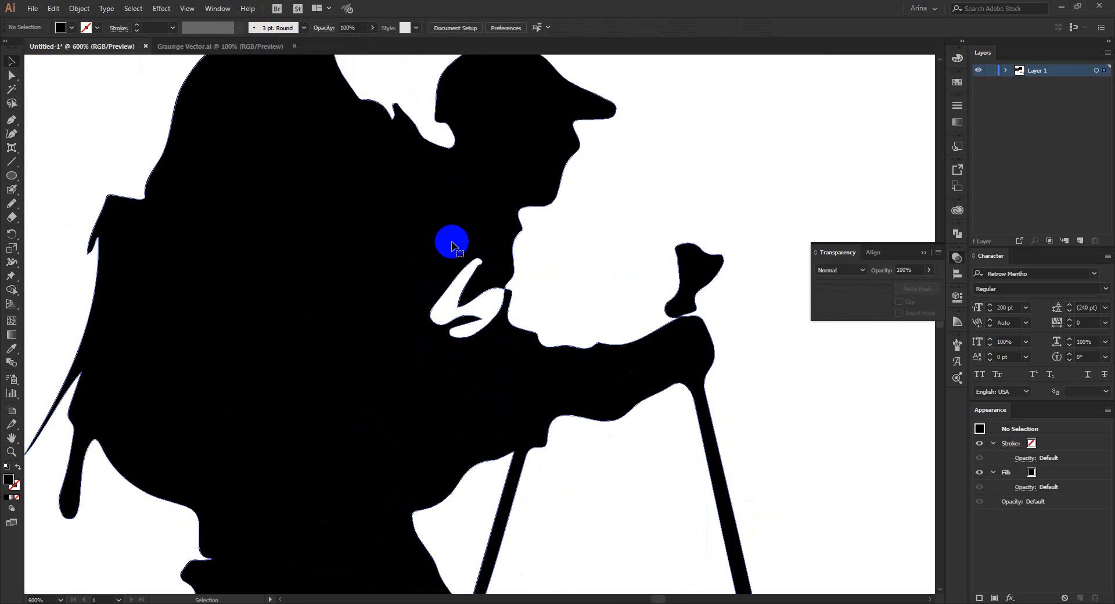
double_click(496, 260)
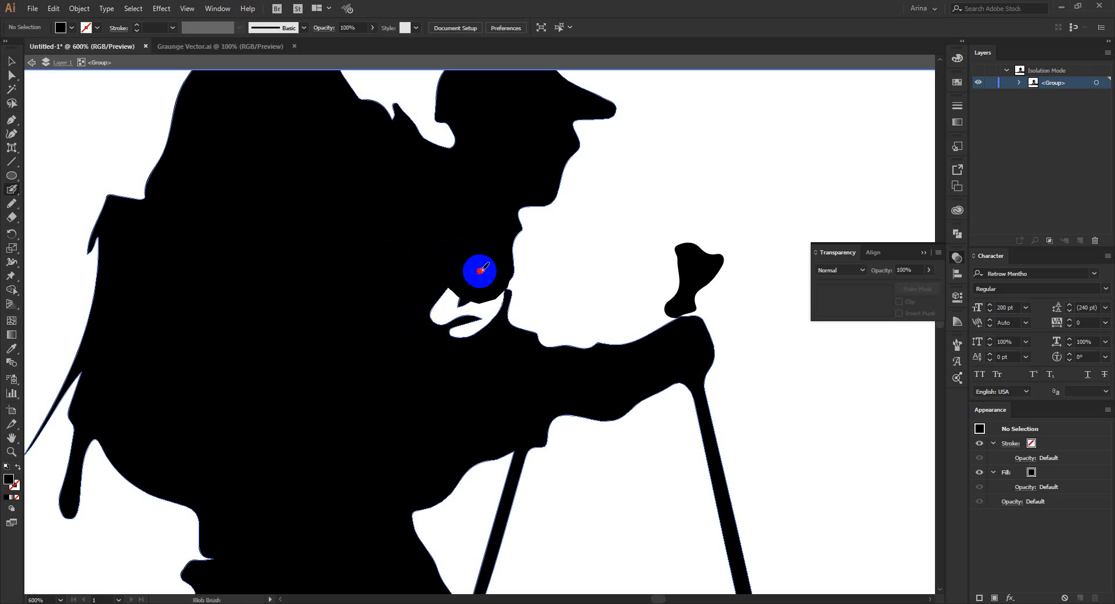
mouse_move(485, 271)
left_mouse_down()
mouse_move(467, 333)
mouse_move(435, 318)
left_mouse_up()
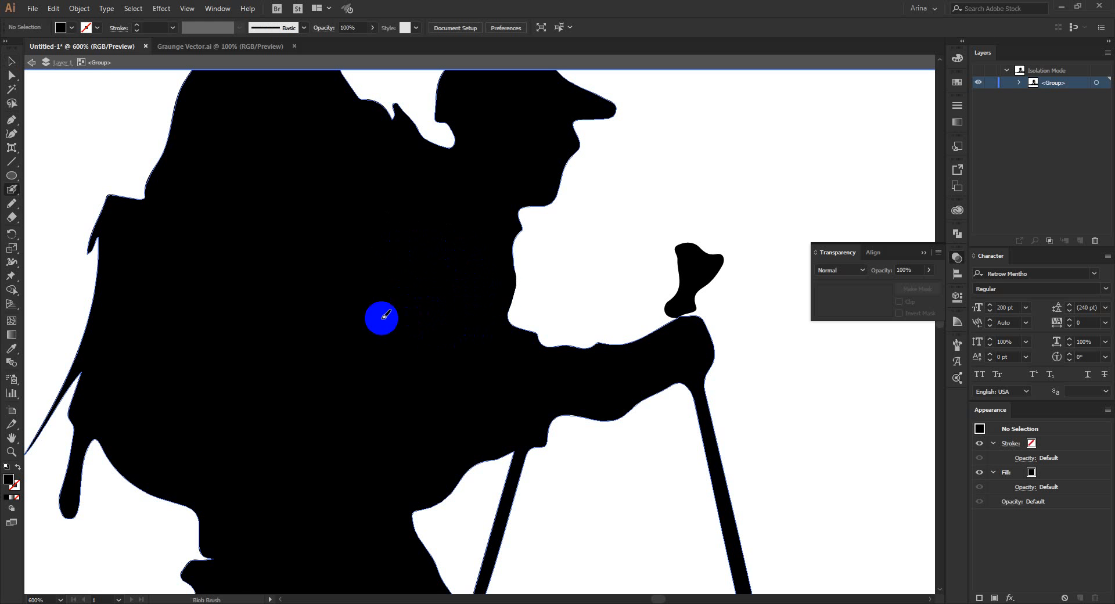
key("v")
Step: Erase the rocky ground below the hiker, keeping only a thin strip under the boots and trekking poles
scroll(428, 311, "down", 4)
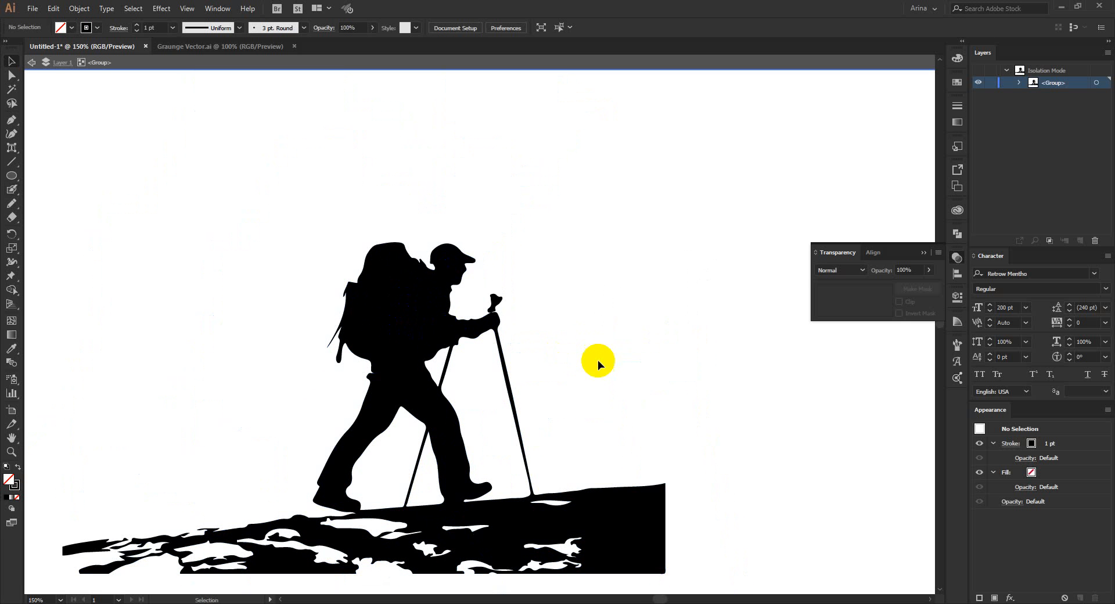
scroll(589, 356, "down", 1)
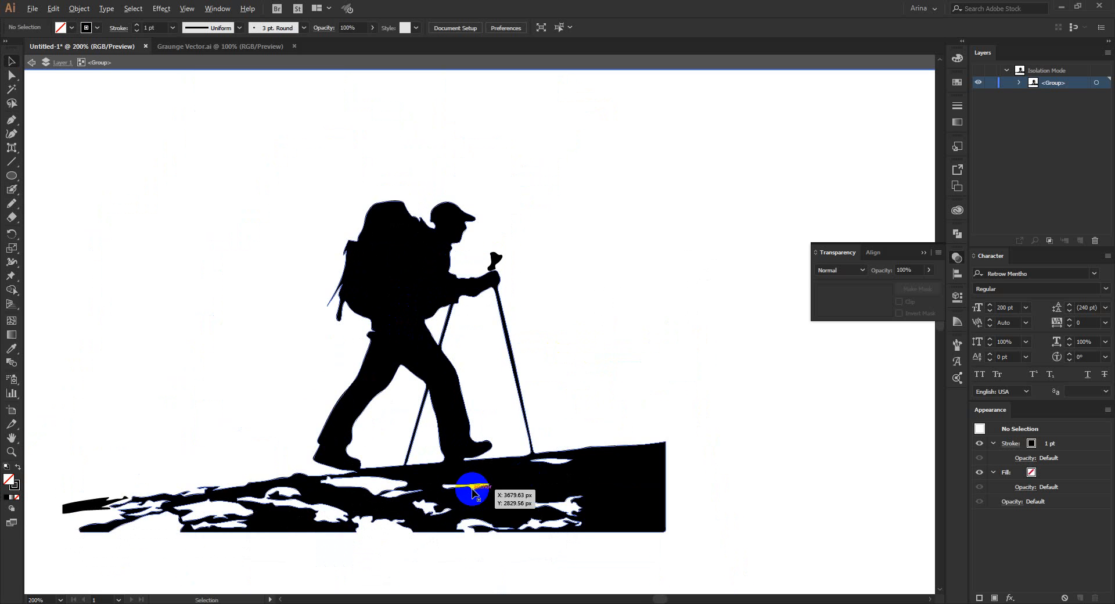
scroll(472, 490, "up", 1)
left_click(530, 423)
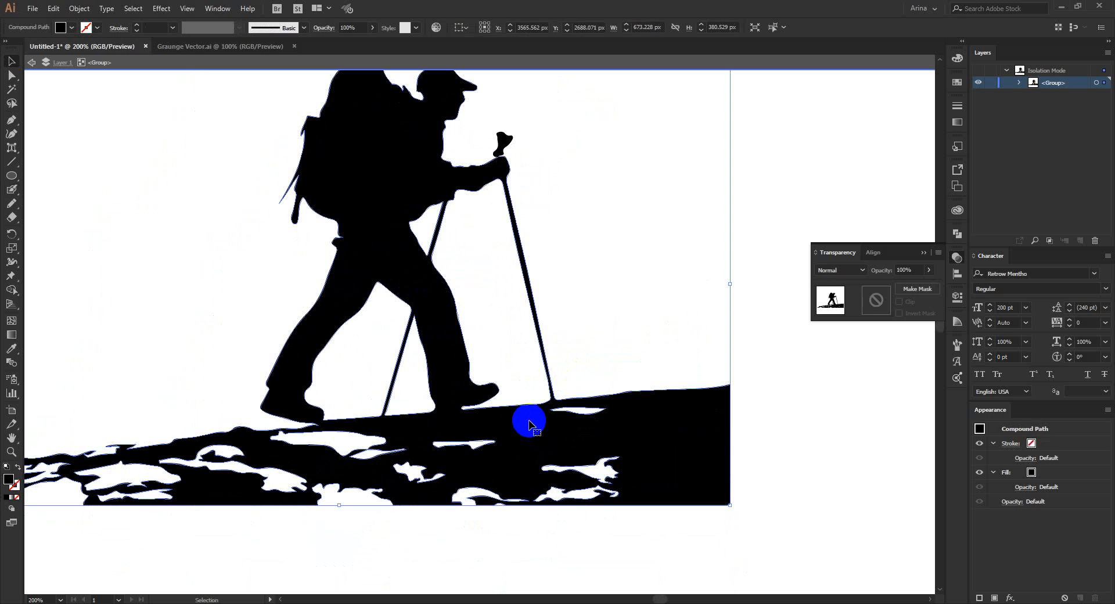
key("shift+e")
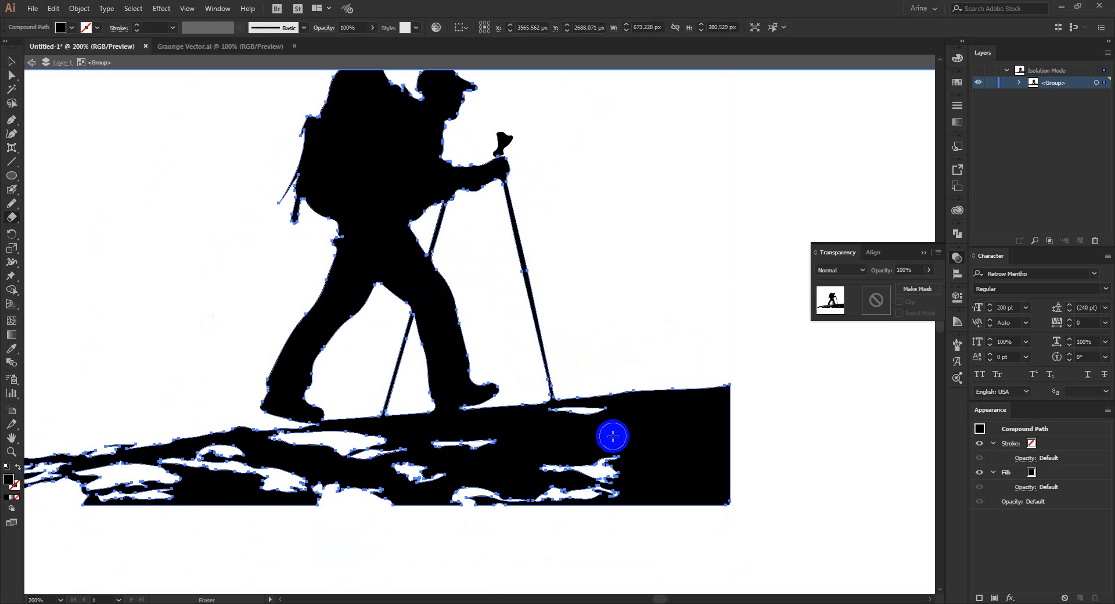
mouse_move(612, 436)
left_mouse_down()
mouse_move(707, 447)
mouse_move(721, 420)
mouse_move(553, 488)
mouse_move(256, 507)
mouse_move(257, 497)
mouse_move(11, 482)
left_mouse_up()
key("ctrl+minus")
Step: Erase the ground strip around the boots, keeping small pieces at the pole tips, and leave isolation mode
scroll(435, 488, "up", 3)
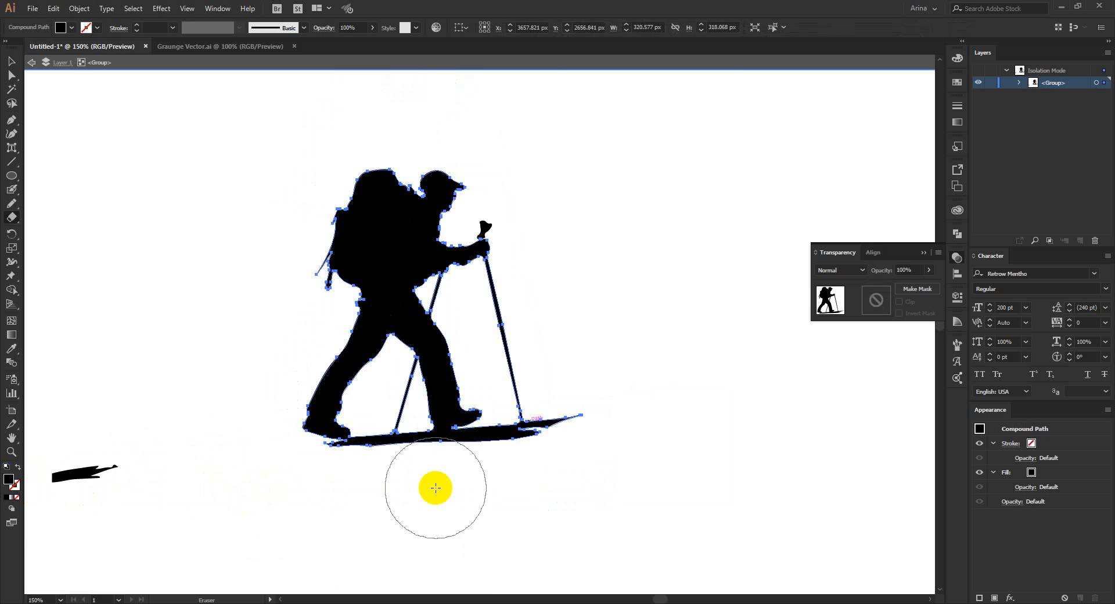
scroll(458, 465, "up", 2)
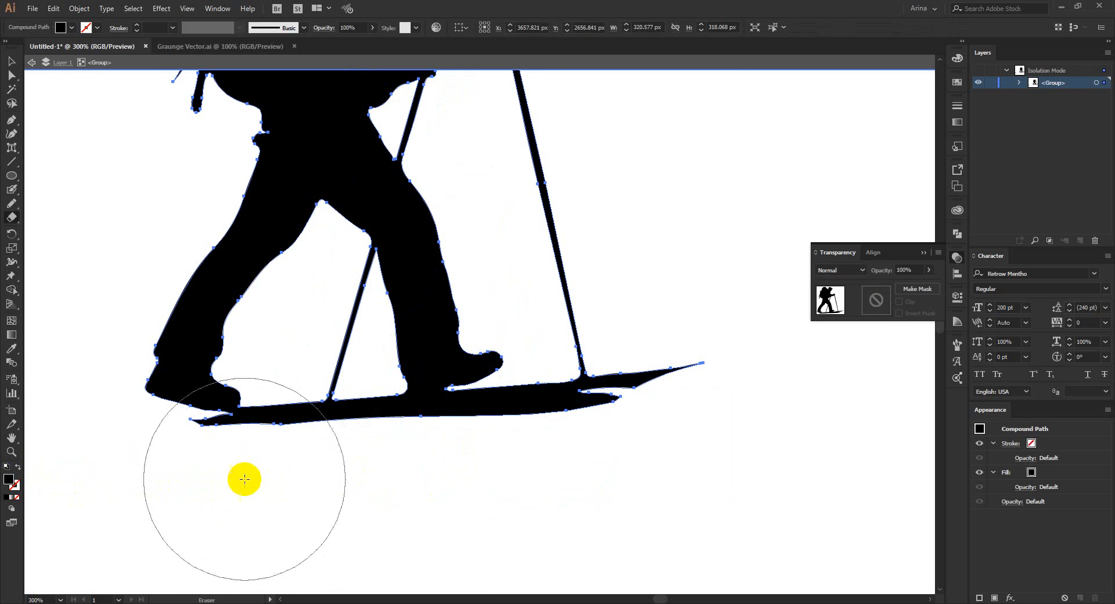
mouse_move(204, 513)
left_mouse_down()
mouse_move(261, 511)
mouse_move(277, 499)
mouse_move(473, 493)
mouse_move(415, 487)
mouse_move(542, 485)
mouse_move(635, 503)
mouse_move(717, 424)
mouse_move(722, 354)
left_mouse_up()
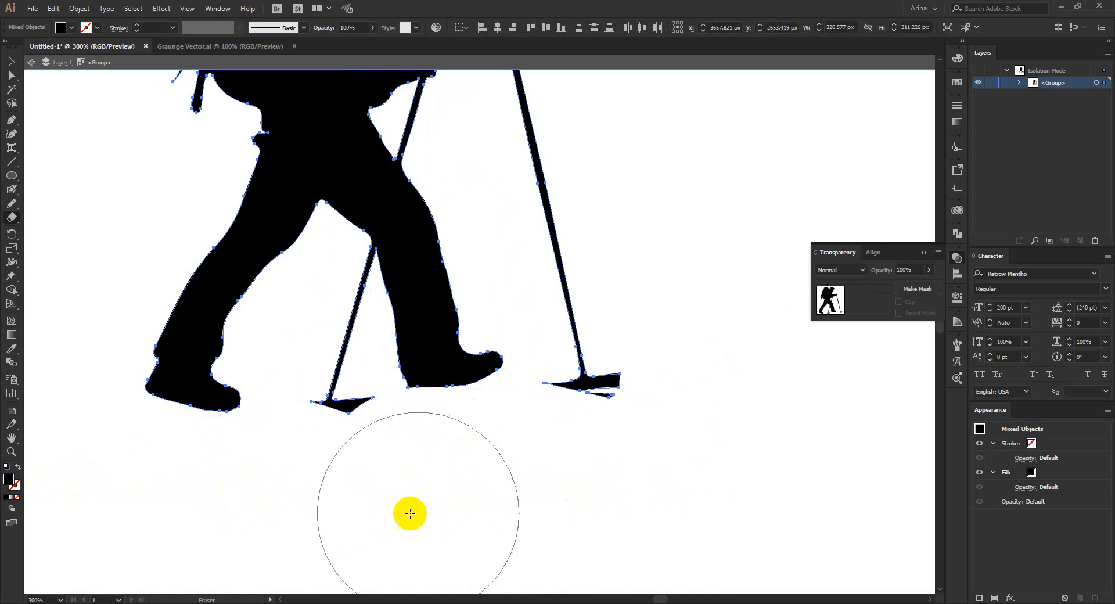
scroll(460, 490, "down", 2)
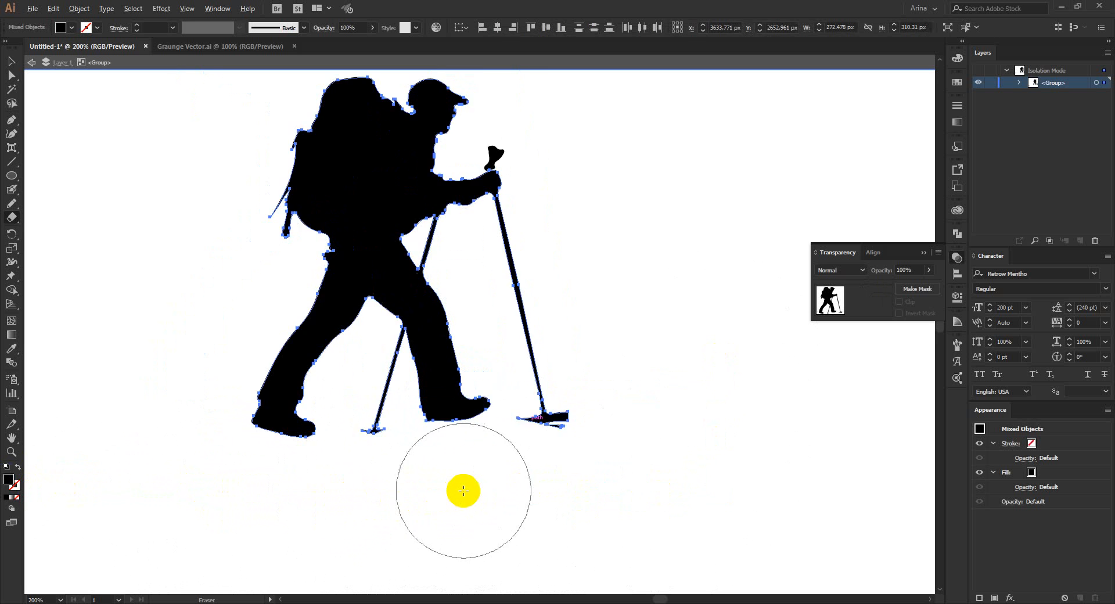
key("v")
scroll(441, 489, "down", 1)
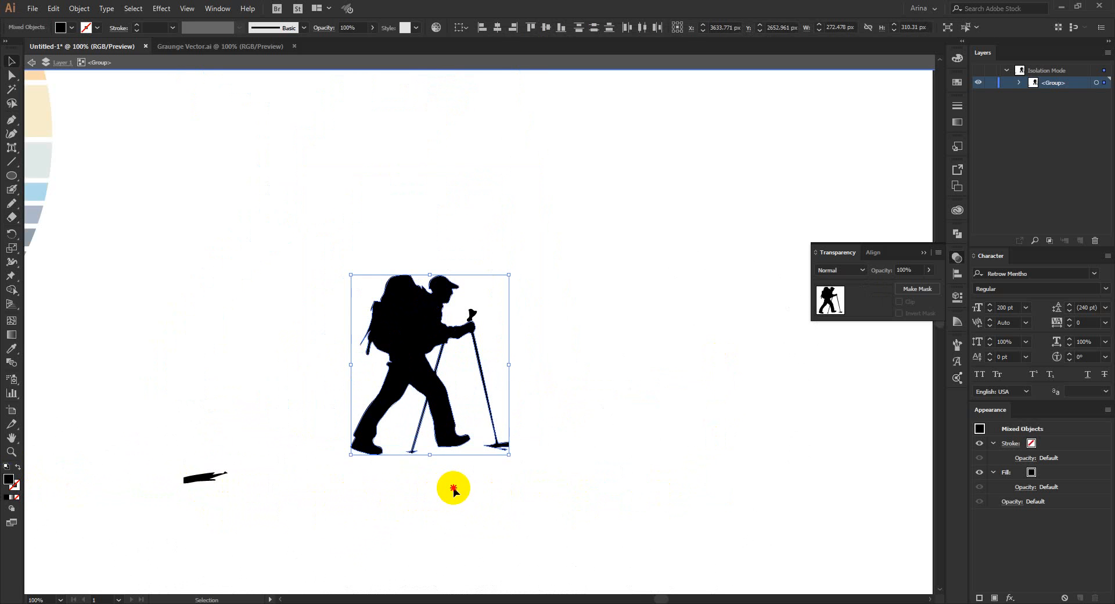
key("Escape")
Step: Move the hiker group slightly up and to the right, erase the leftover rock fragment beside it, and leave nothing selected
left_click(443, 412)
left_click_drag(442, 409, 505, 330)
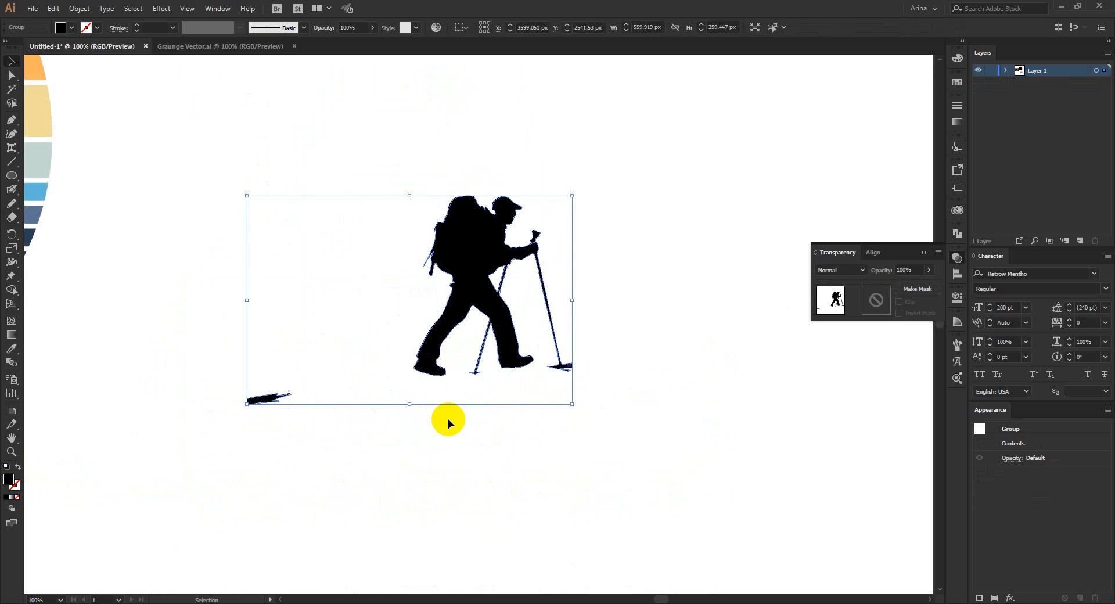
key("shift+e")
mouse_move(300, 421)
left_mouse_down()
mouse_move(250, 401)
mouse_move(204, 409)
left_mouse_up()
key("v")
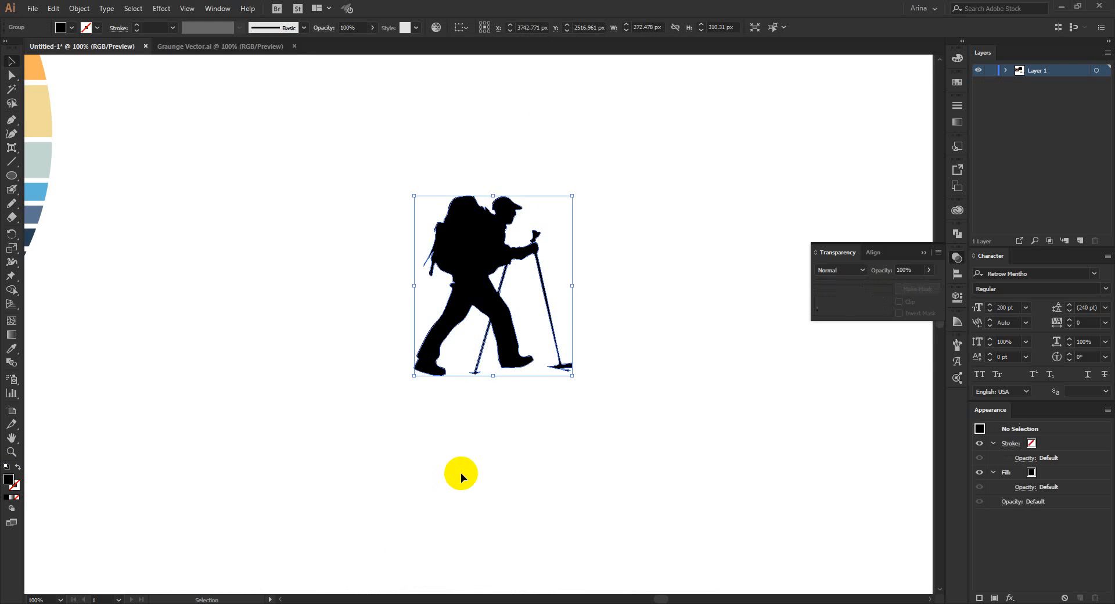
left_click(461, 473)
scroll(467, 472, "up", 1)
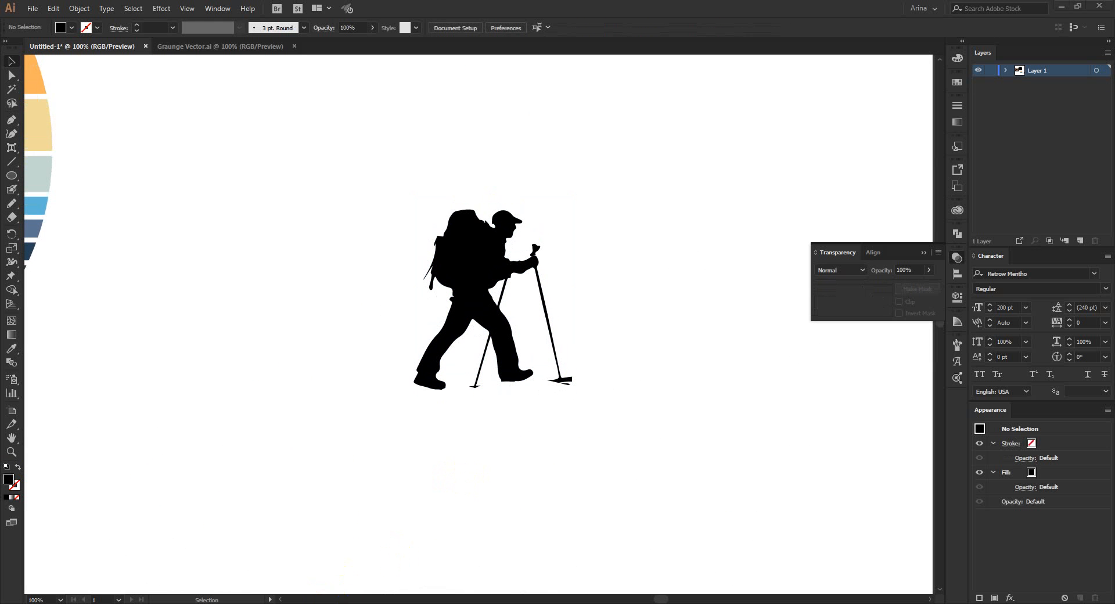
Step: Switch to the web browser and copy the enlarged picture of the two green pine trees
left_click(345, 598)
left_click(762, 5)
right_click(830, 234)
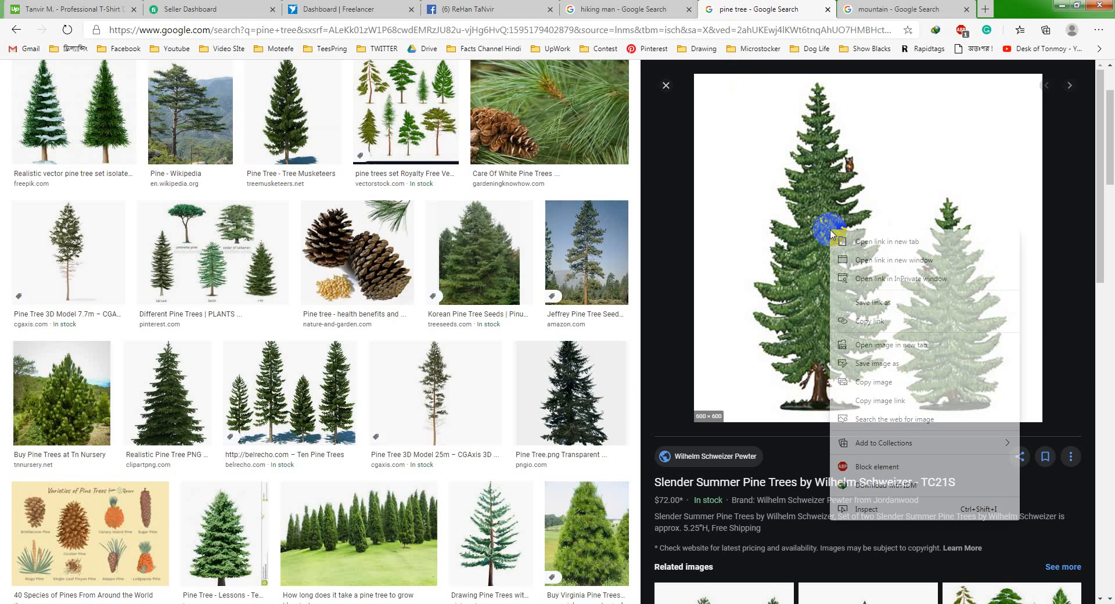
left_click(936, 378)
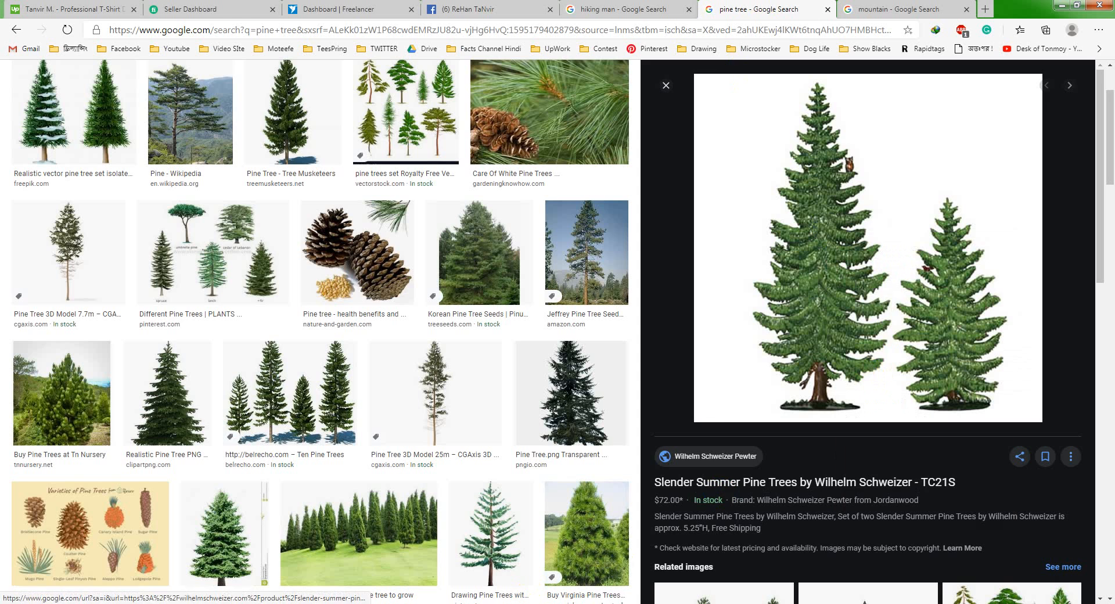
Step: Switch to paint.net, create a new 600 × 600 image, and paste the copied pine trees into it
key("alt+Tab")
left_click(7, 37)
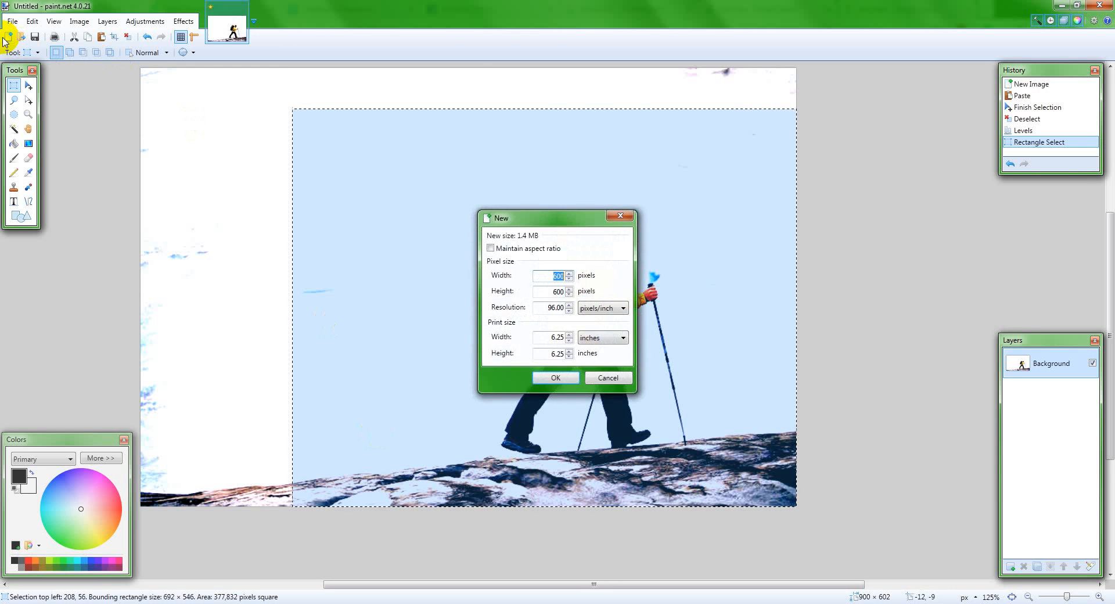
key("Return")
key("ctrl+v")
Step: Apply a Levels adjustment to the pine tree picture with input white at 150 and input black at 95
left_click(145, 21)
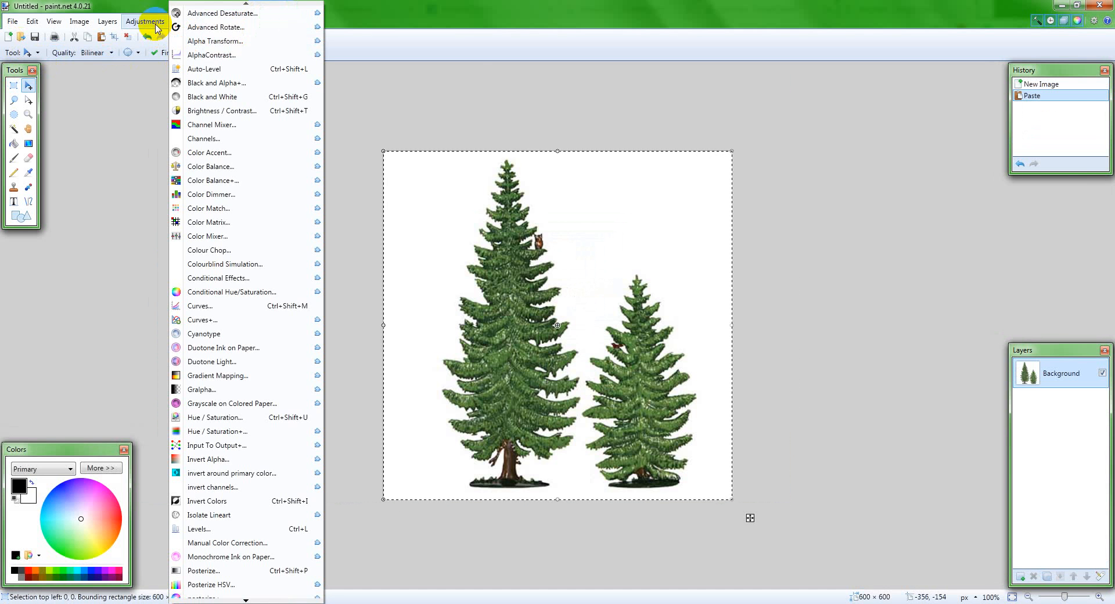
left_click(196, 513)
left_click_drag(545, 212, 264, 209)
left_click_drag(274, 285, 275, 287)
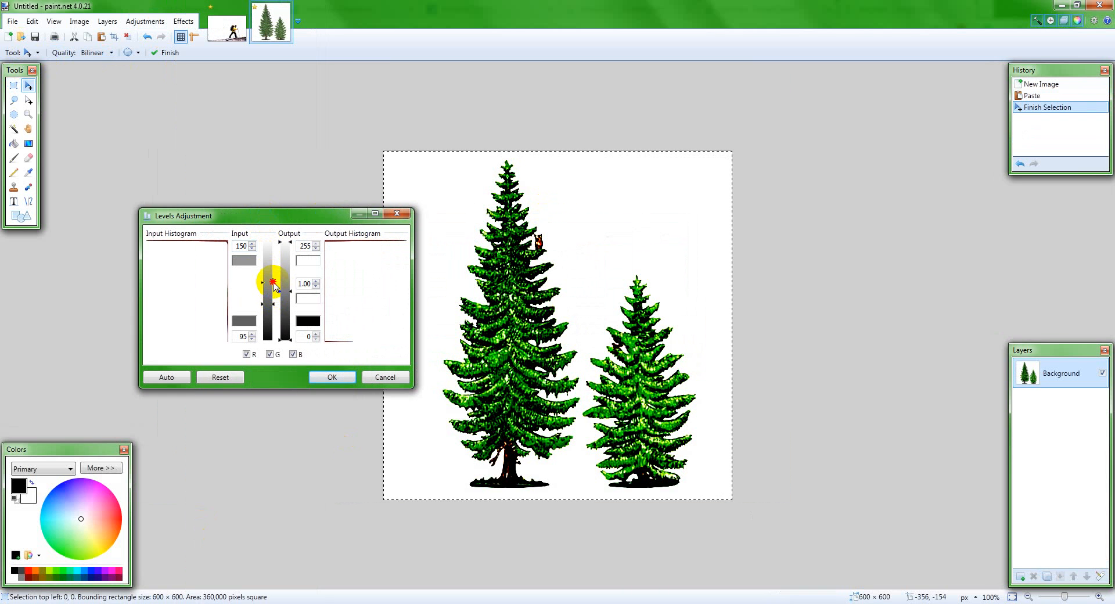
left_click(334, 377)
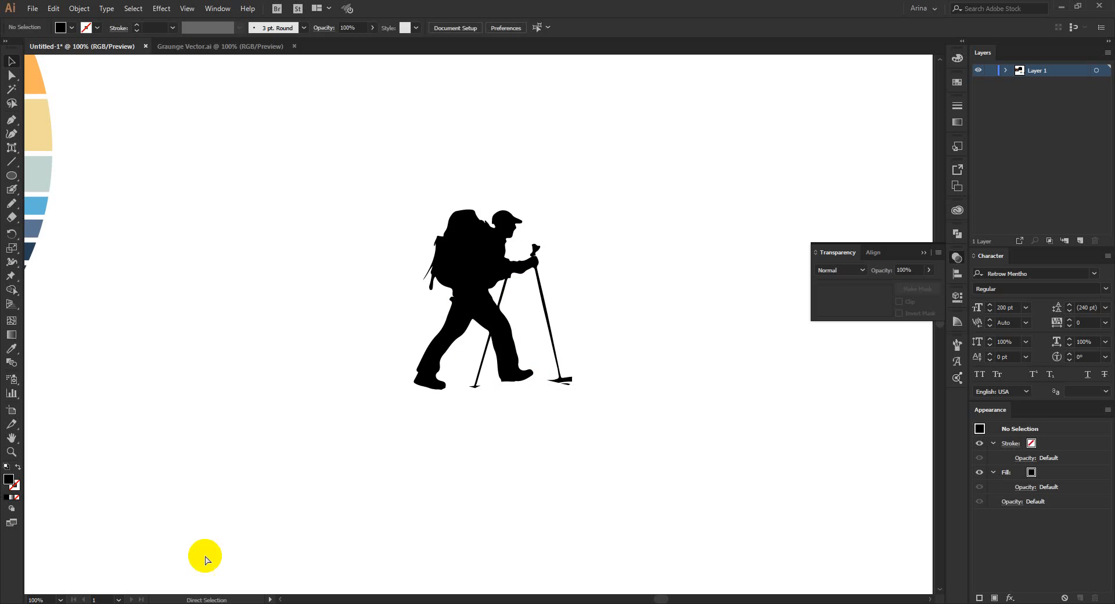
Step: Switch to Illustrator, paste the adjusted pine trees left of centre, and trace them with the Silhouettes preset
key("ctrl+v")
left_click_drag(428, 368, 293, 370)
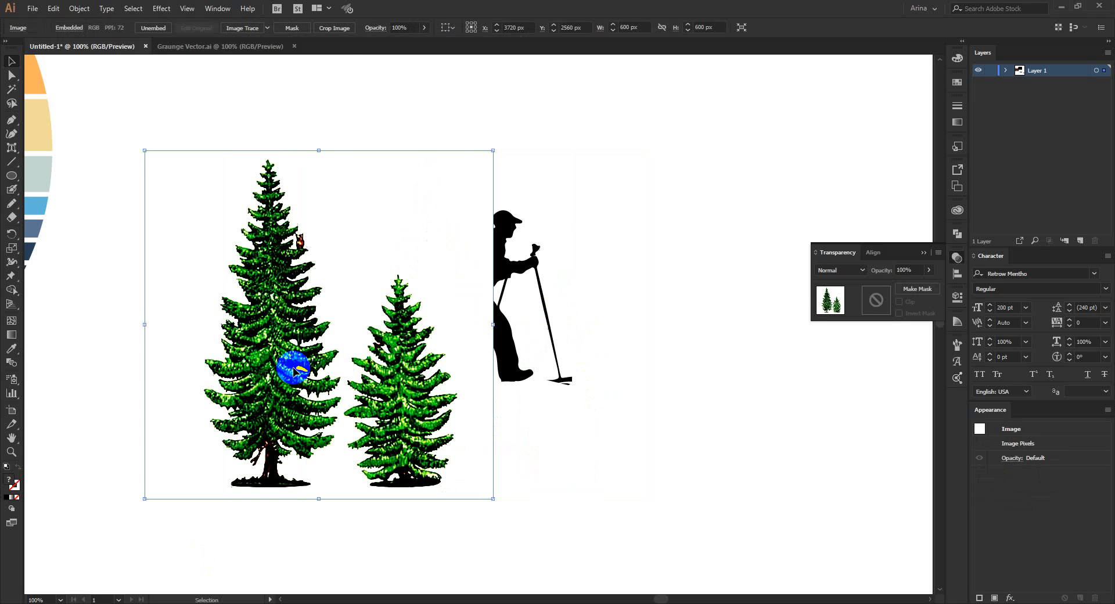
left_click(267, 27)
left_click(300, 176)
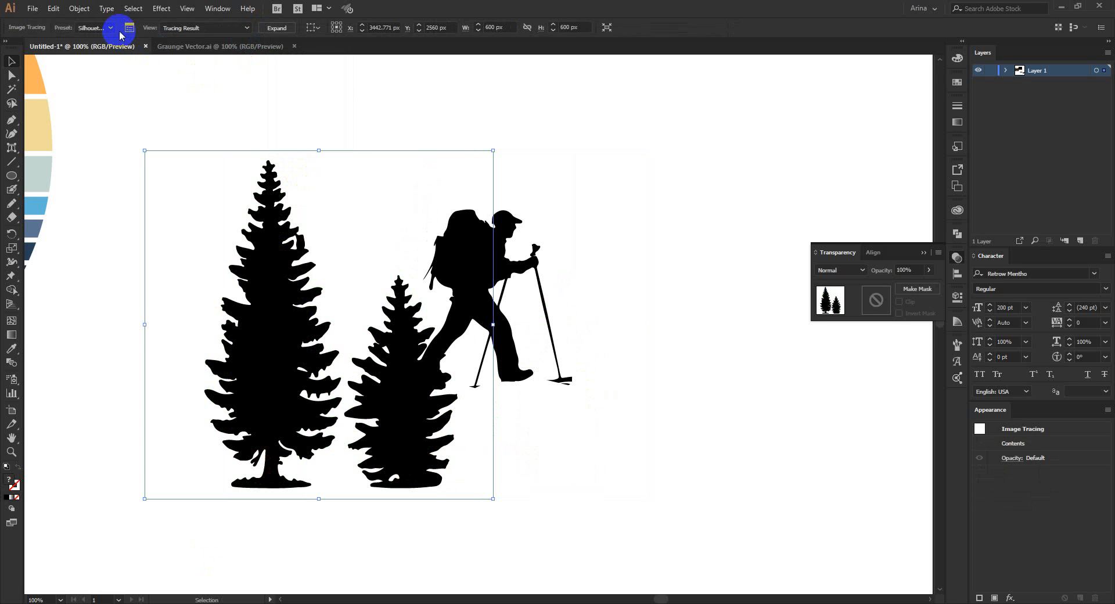
Step: Set the pine tracing's threshold to about 146 and expand the tracing into vector paths
left_click(128, 28)
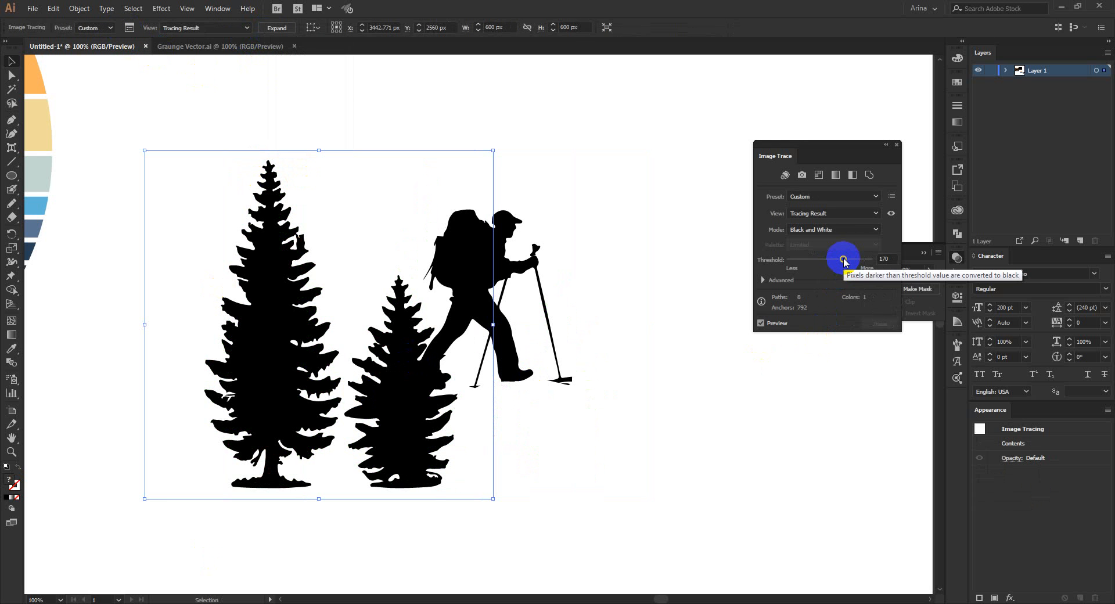
left_click_drag(843, 260, 839, 261)
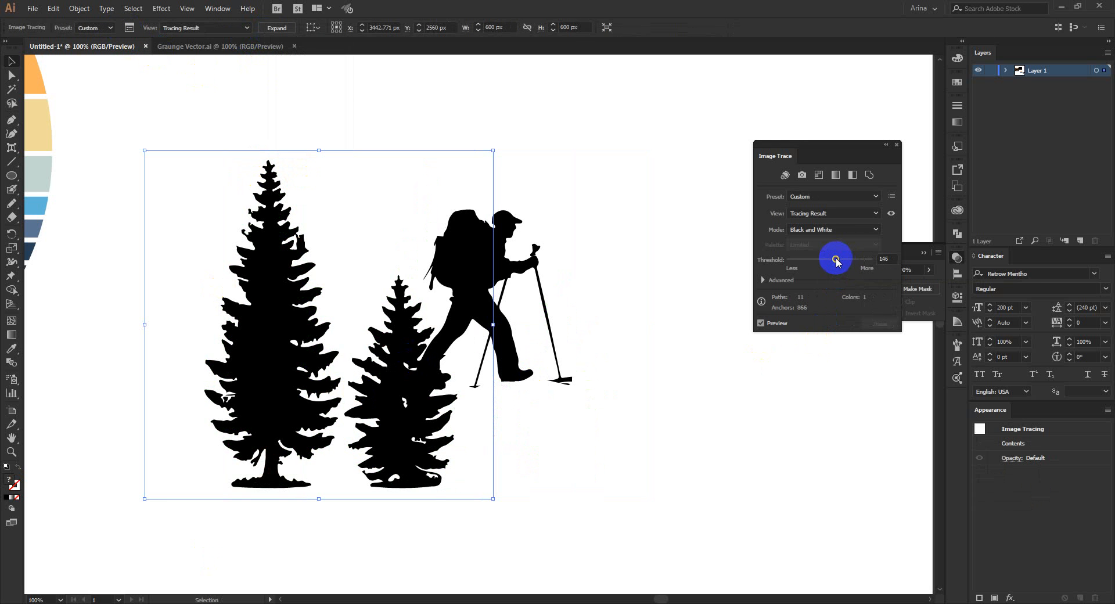
left_click(897, 144)
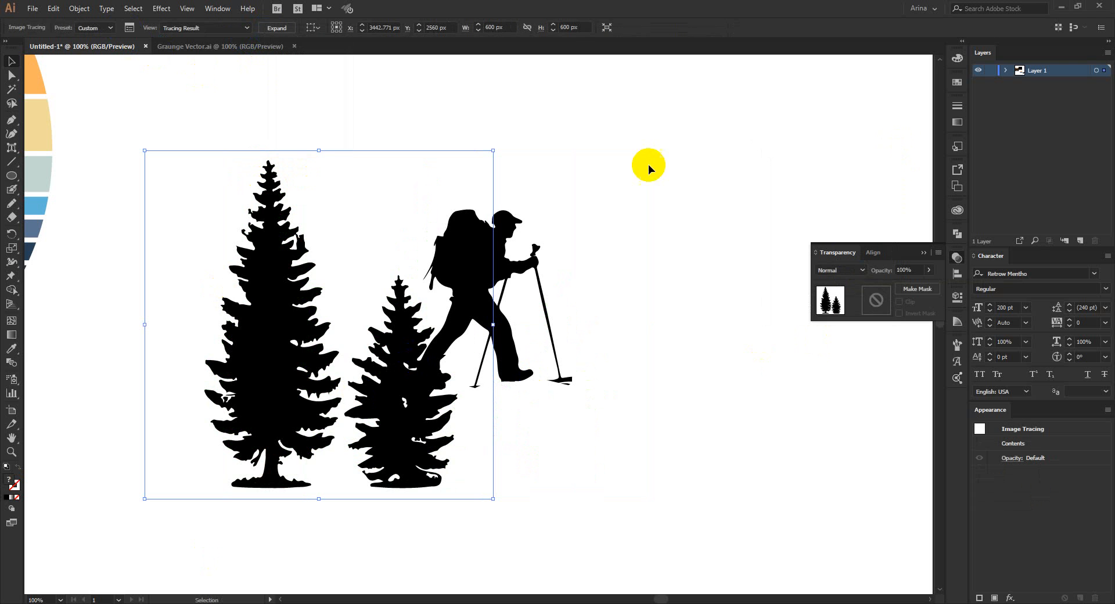
left_click(271, 27)
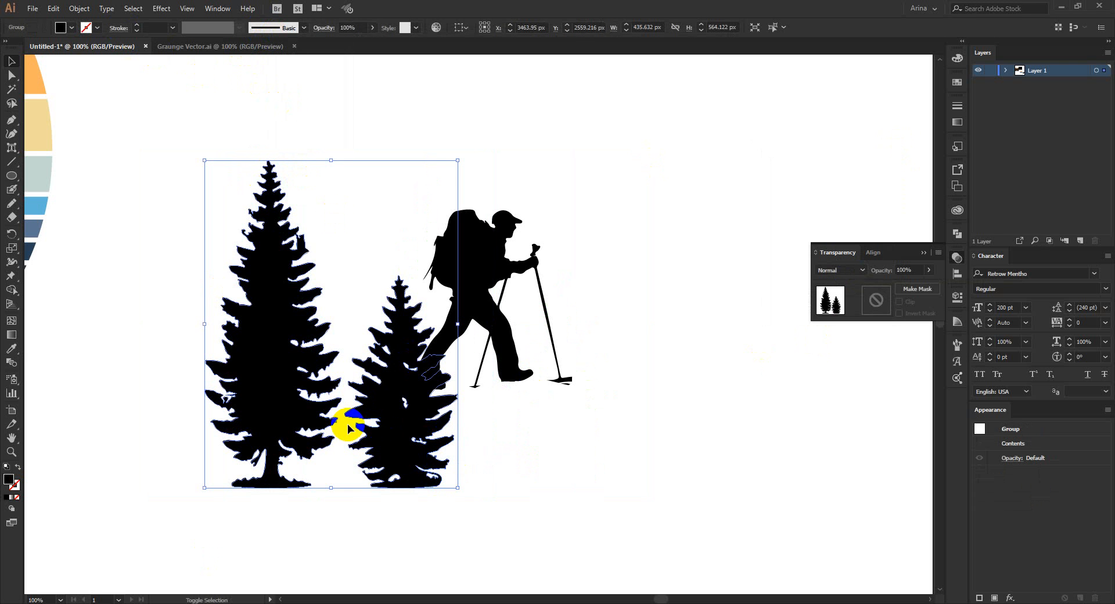
Step: Erase the smaller pine tree from the traced group and leave nothing selected
key("shift+e")
mouse_move(330, 388)
left_mouse_down()
mouse_move(379, 418)
mouse_move(379, 375)
mouse_move(407, 287)
mouse_move(429, 452)
mouse_move(434, 389)
mouse_move(402, 459)
mouse_move(374, 450)
mouse_move(463, 503)
left_mouse_up()
key("v")
left_click(464, 502)
scroll(403, 467, "down", 2)
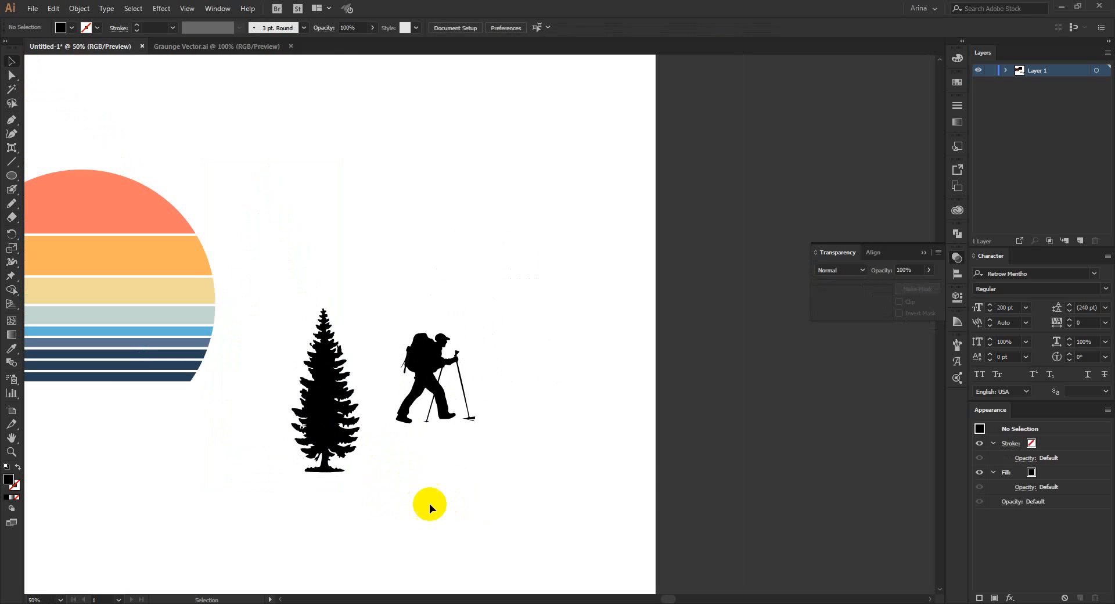
scroll(427, 501, "up", 1)
scroll(385, 518, "down", 1)
scroll(378, 493, "up", 2)
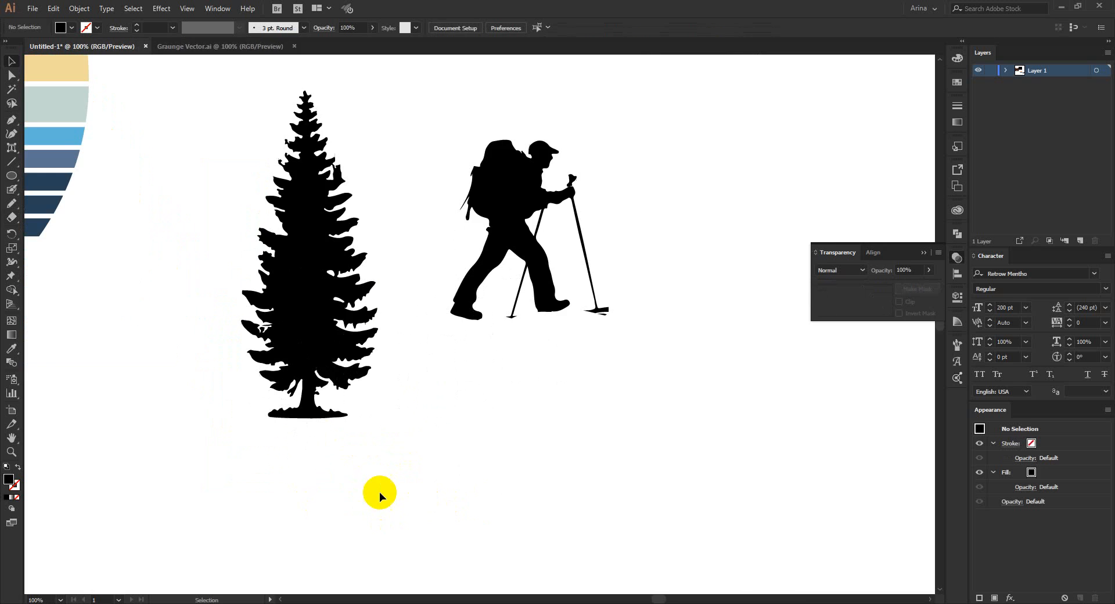
Step: Switch to the web browser and copy the enlarged Kanchenjunga picture from the mountain image search
left_click(328, 603)
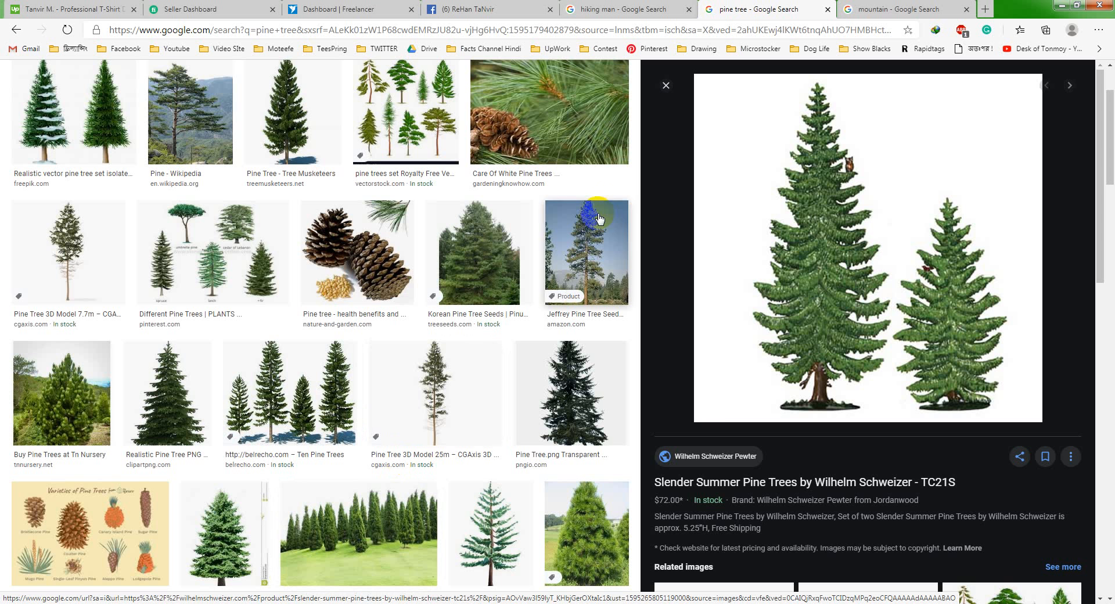
left_click(878, 5)
right_click(864, 138)
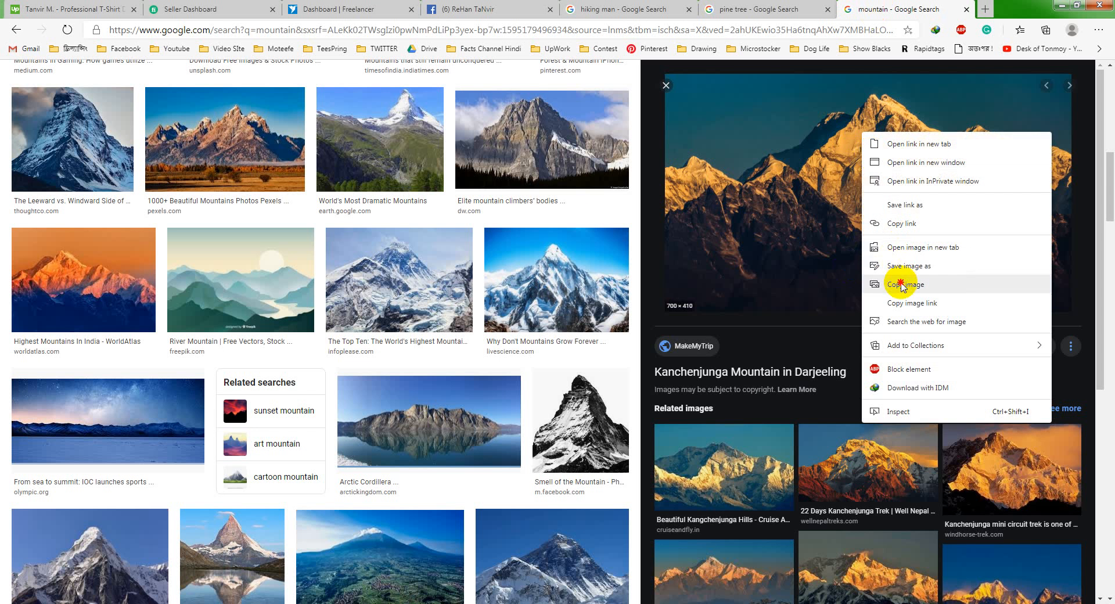
left_click(900, 280)
Step: Switch to paint.net, create a new 700 × 410 image, and paste the copied mountain picture into it
mouse_move(520, 592)
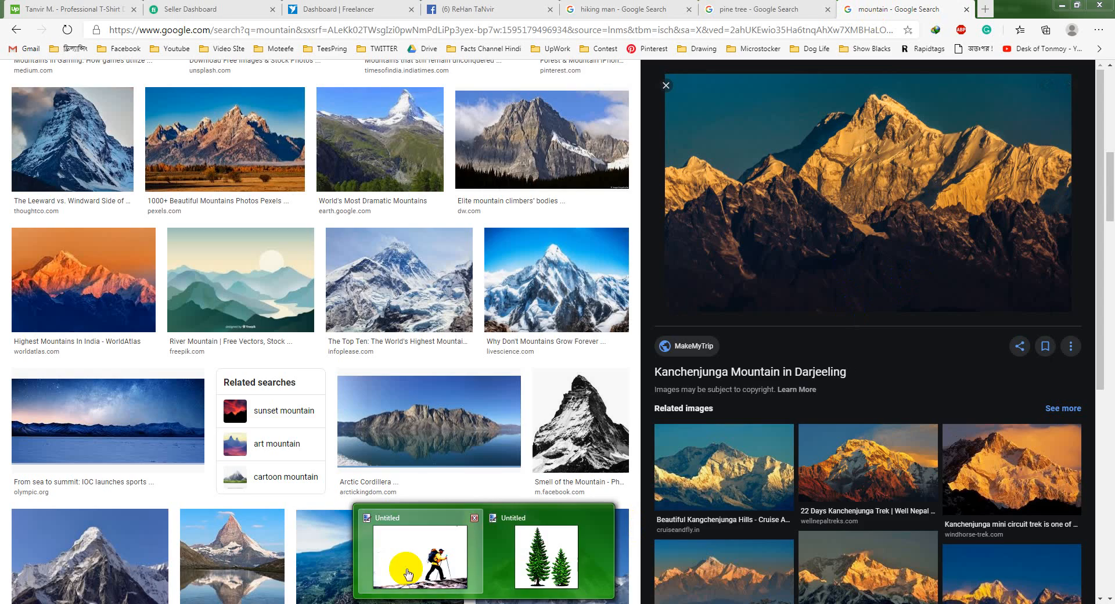
left_click(418, 547)
left_click(9, 37)
key("Return")
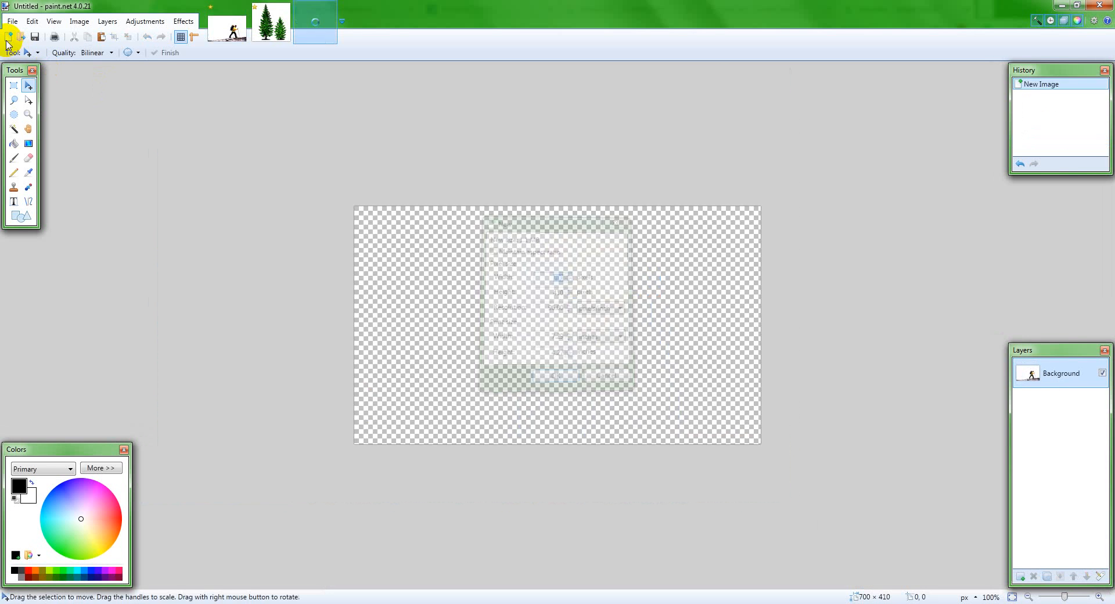
key("ctrl+v")
left_click(145, 21)
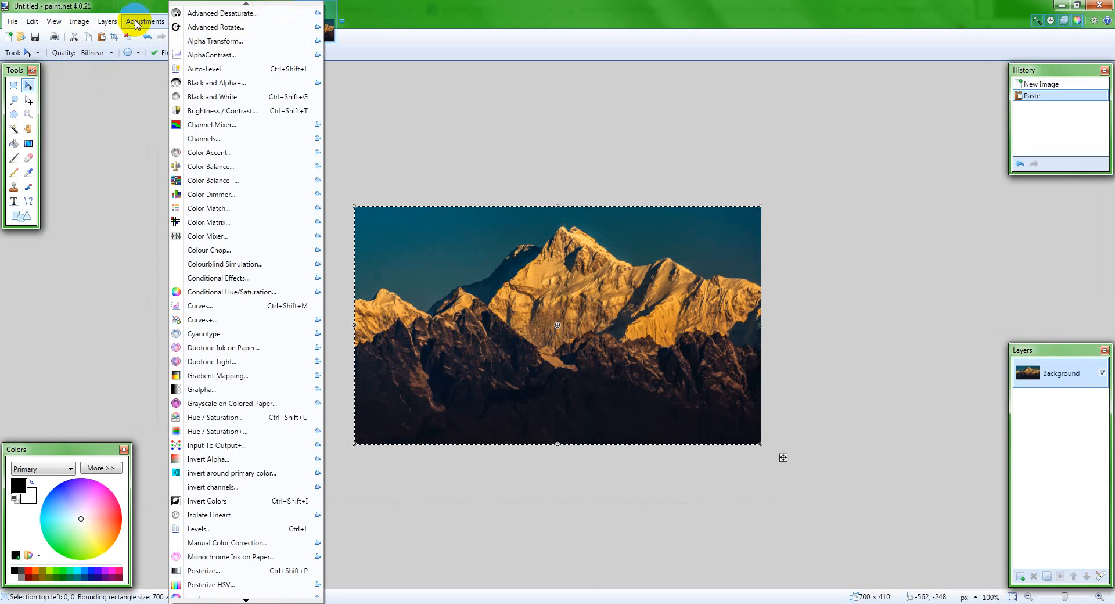
left_click(192, 516)
left_click_drag(548, 225, 215, 190)
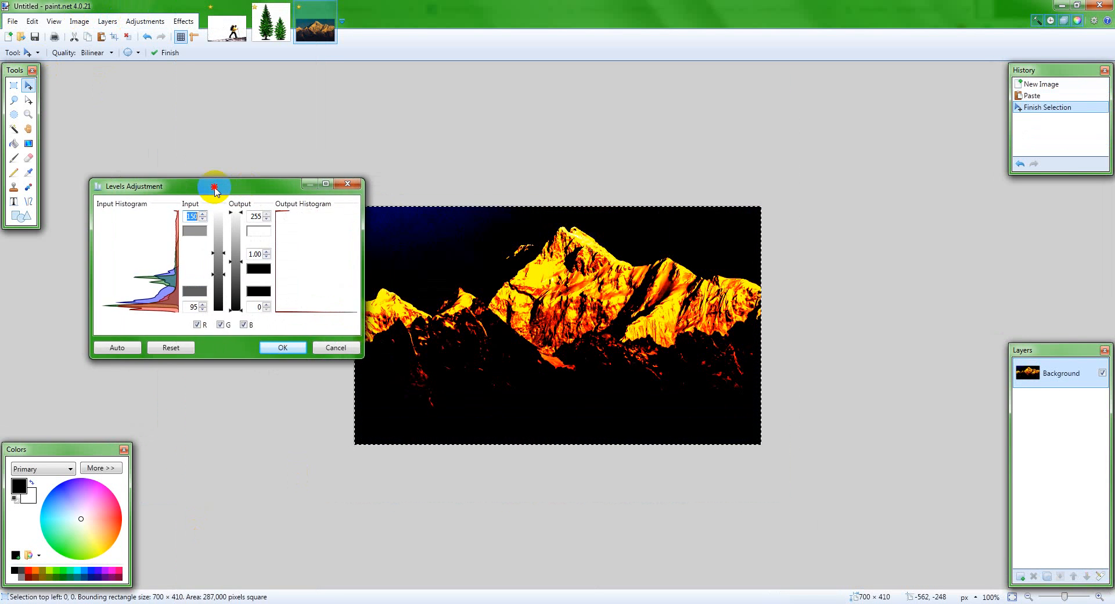
left_click_drag(226, 255, 222, 328)
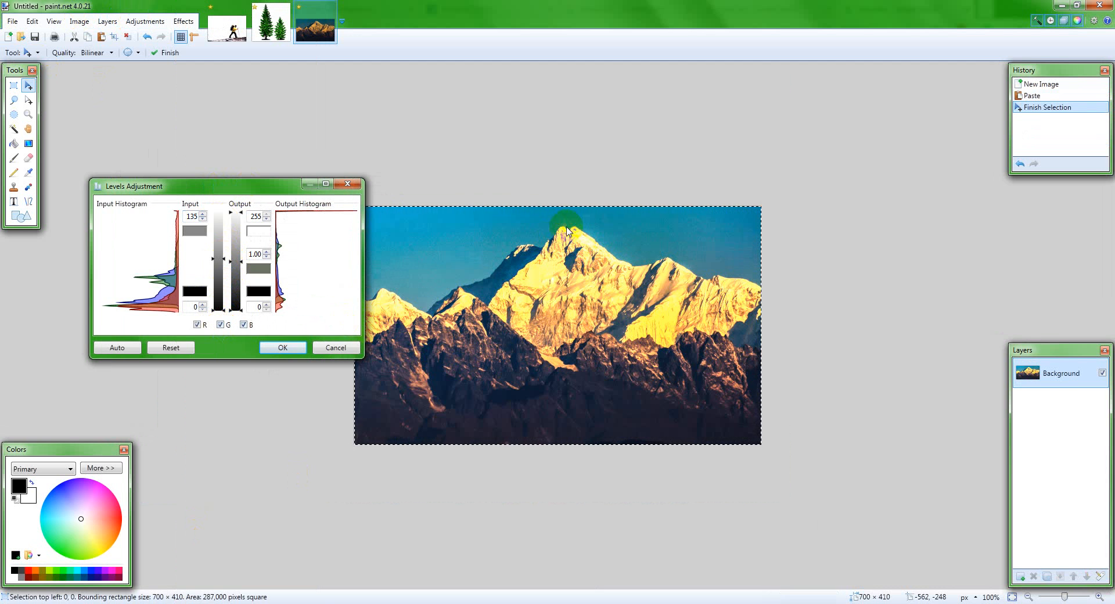
left_click(323, 347)
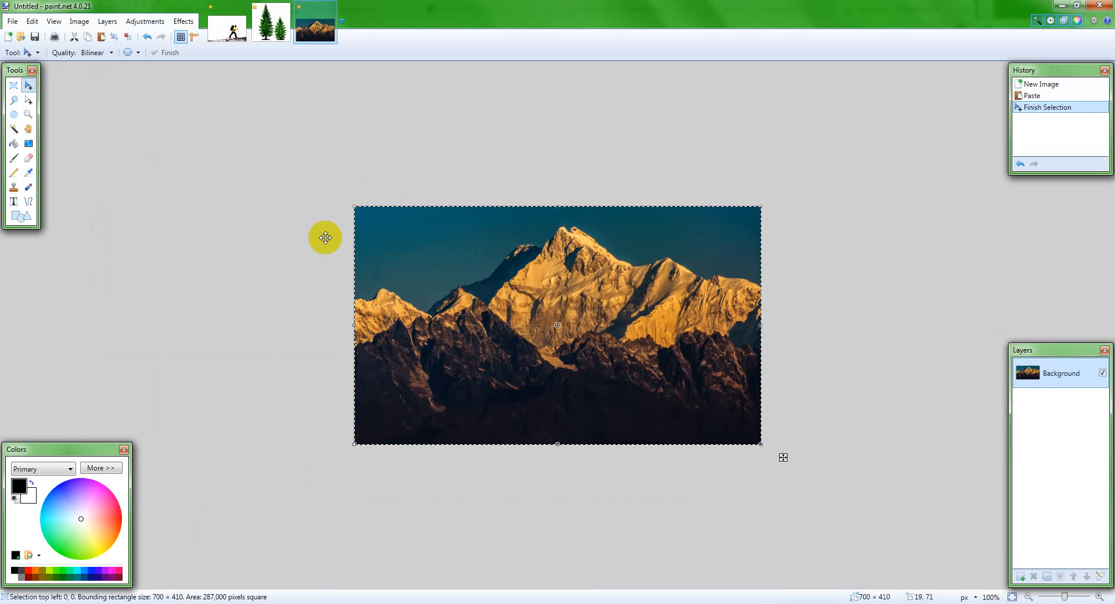
Step: Invert the mountain picture's colors and apply Levels with input white 172, input black 114 and output gamma 1.16
left_click(139, 27)
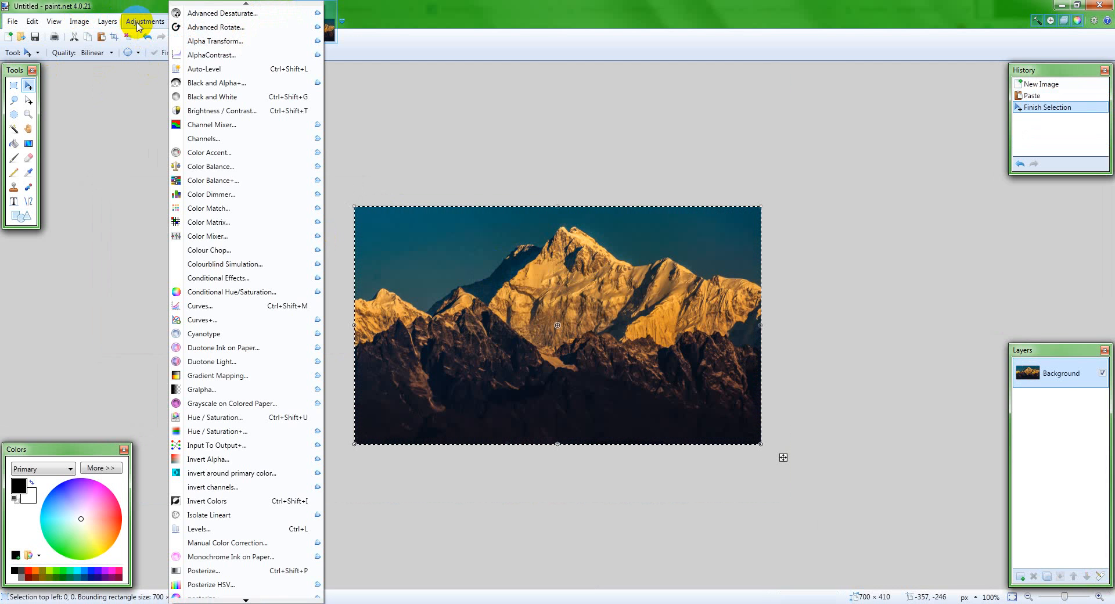
left_click(203, 502)
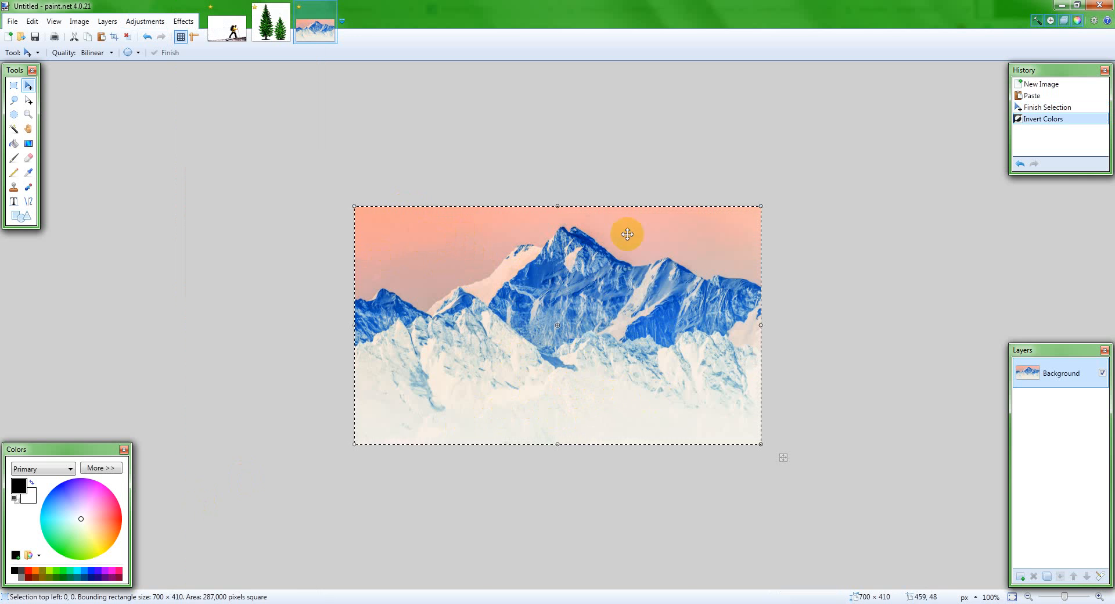
left_click(144, 20)
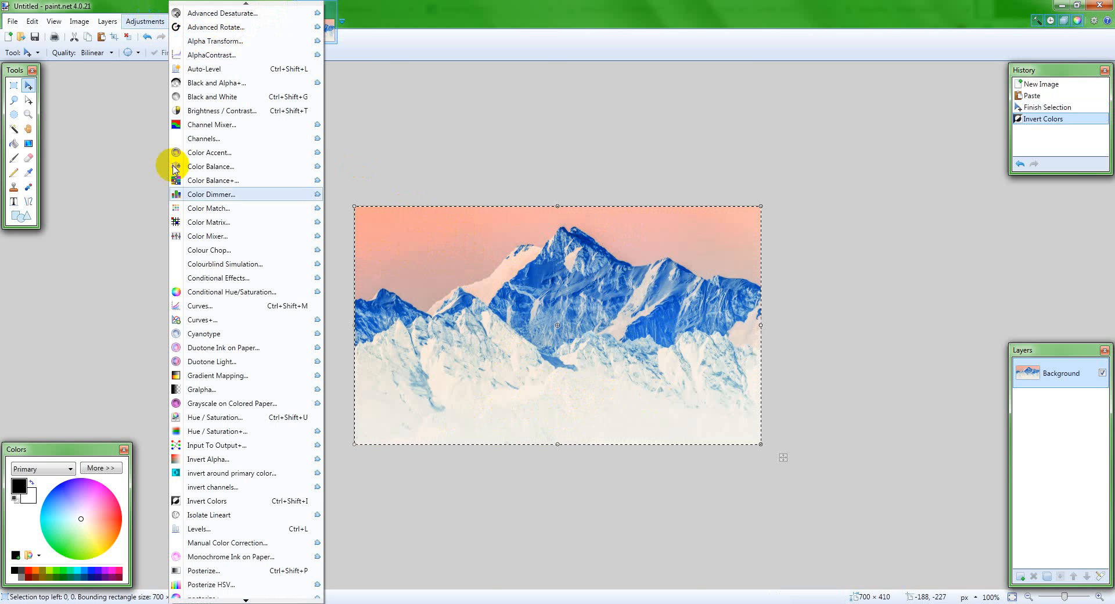
left_click(225, 525)
key("ctrl+l")
left_click_drag(540, 211, 224, 211)
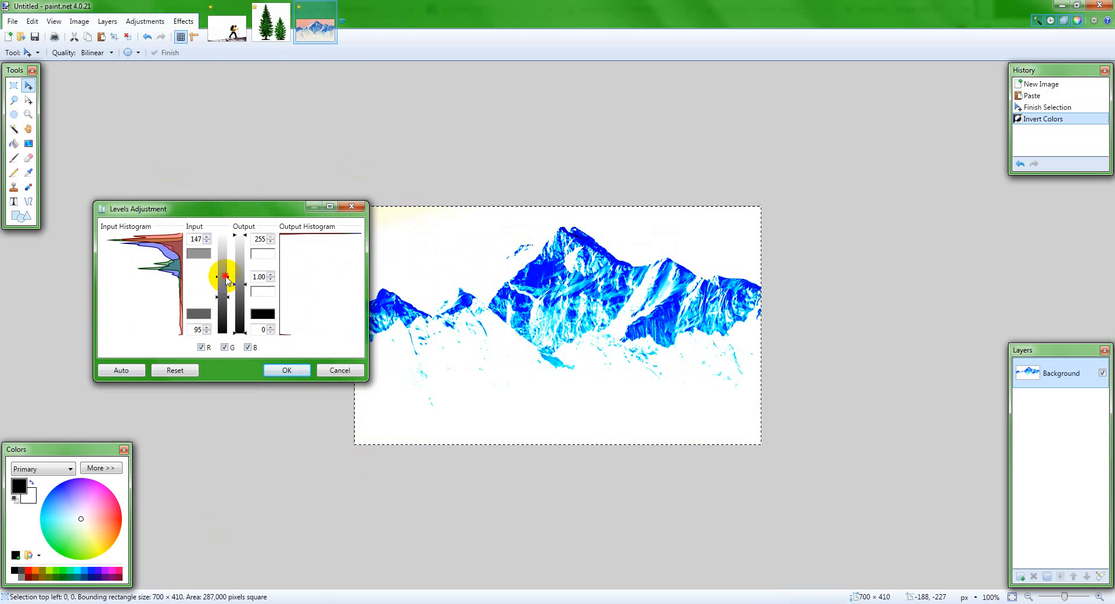
left_click_drag(225, 276, 244, 290)
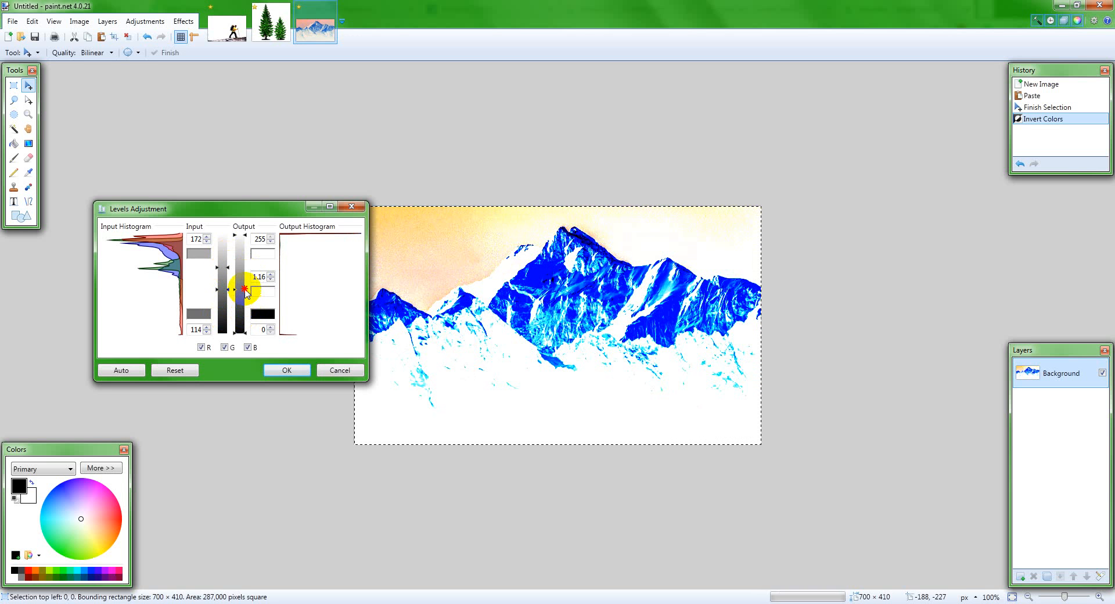
left_click(285, 375)
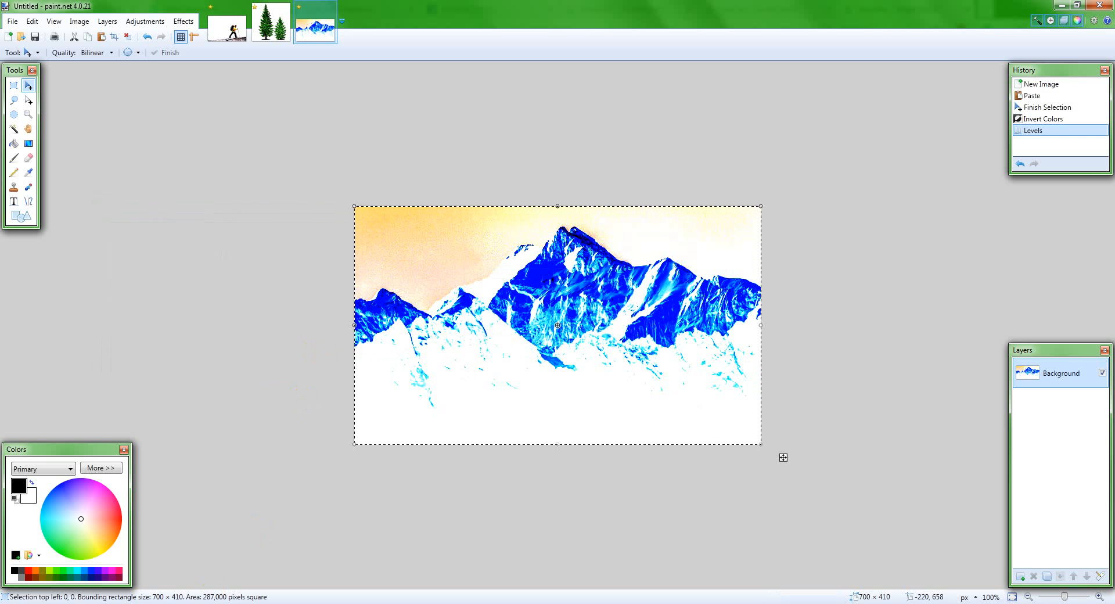
Step: Switch to Illustrator, paste the adjusted mountain picture, and move it below the hiker
left_click(186, 603)
key("ctrl+v")
scroll(380, 360, "down", 1)
left_click_drag(482, 350, 484, 439)
scroll(506, 491, "up", 1)
Step: Trace the mountain picture with the Silhouettes preset and move the tracing down and right, clear of the tree
left_click(267, 27)
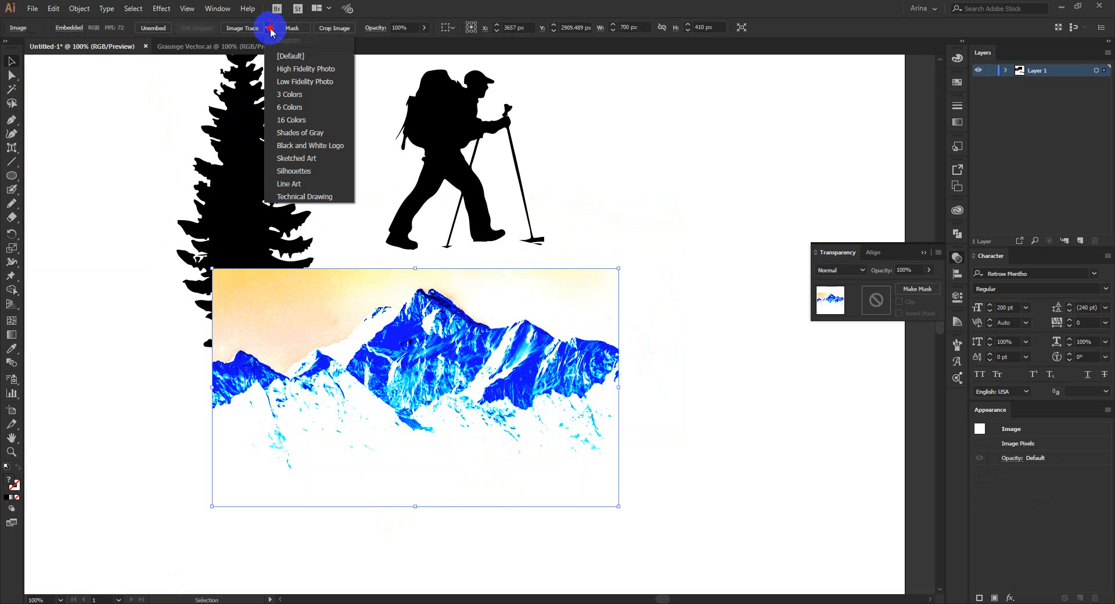
left_click(298, 168)
mouse_move(517, 350)
left_mouse_down()
mouse_move(540, 384)
mouse_move(608, 423)
left_mouse_up()
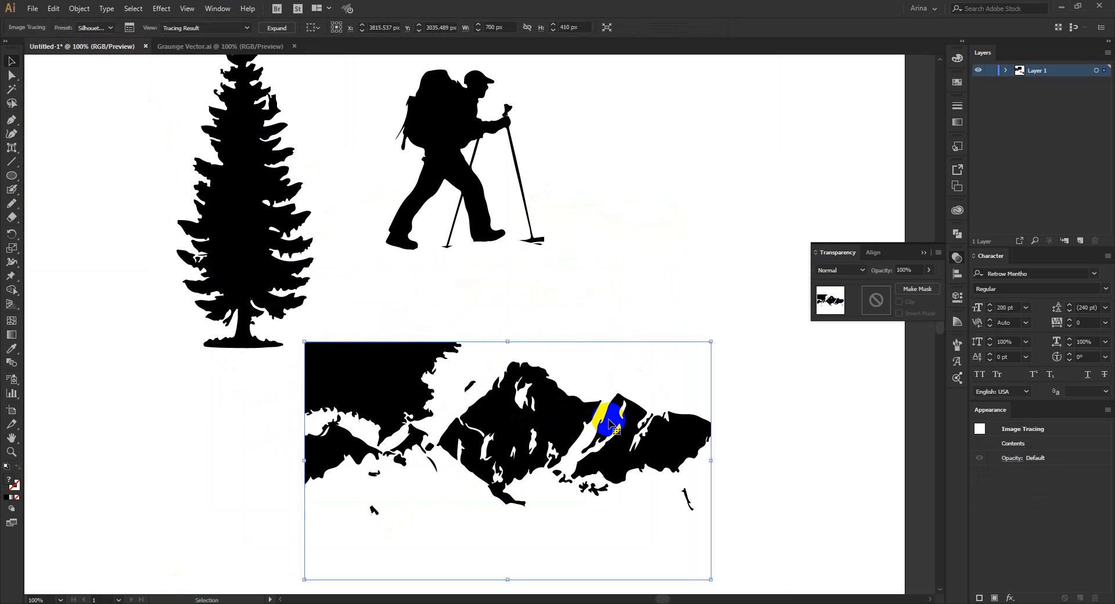
Step: Lower the mountain tracing's threshold to drop the black sky area, expand it into vector paths, and deselect it
left_click(128, 29)
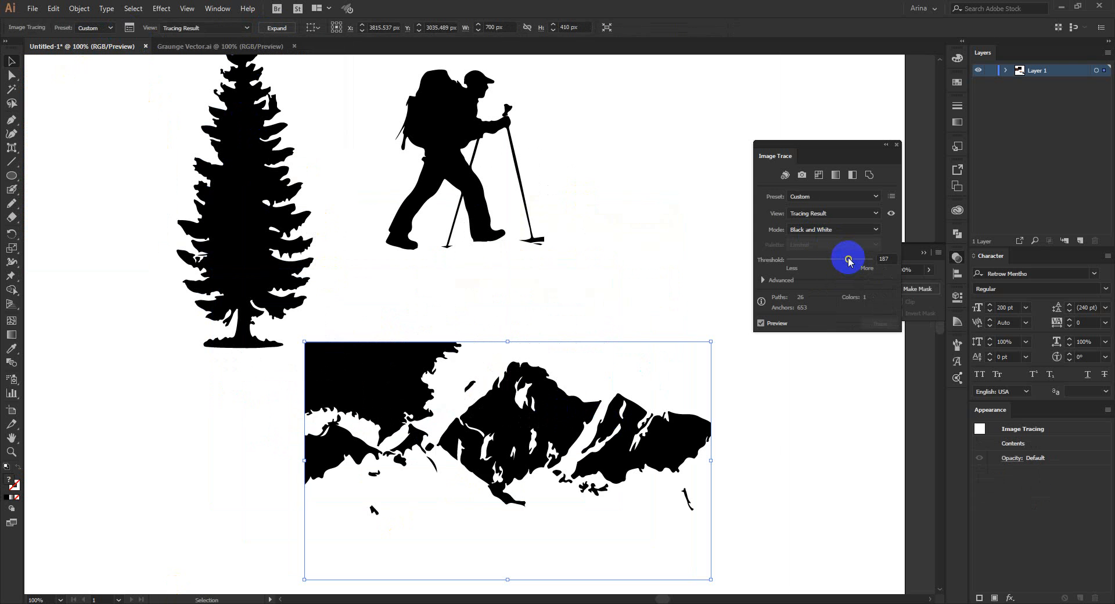
left_click(895, 143)
left_click(281, 29)
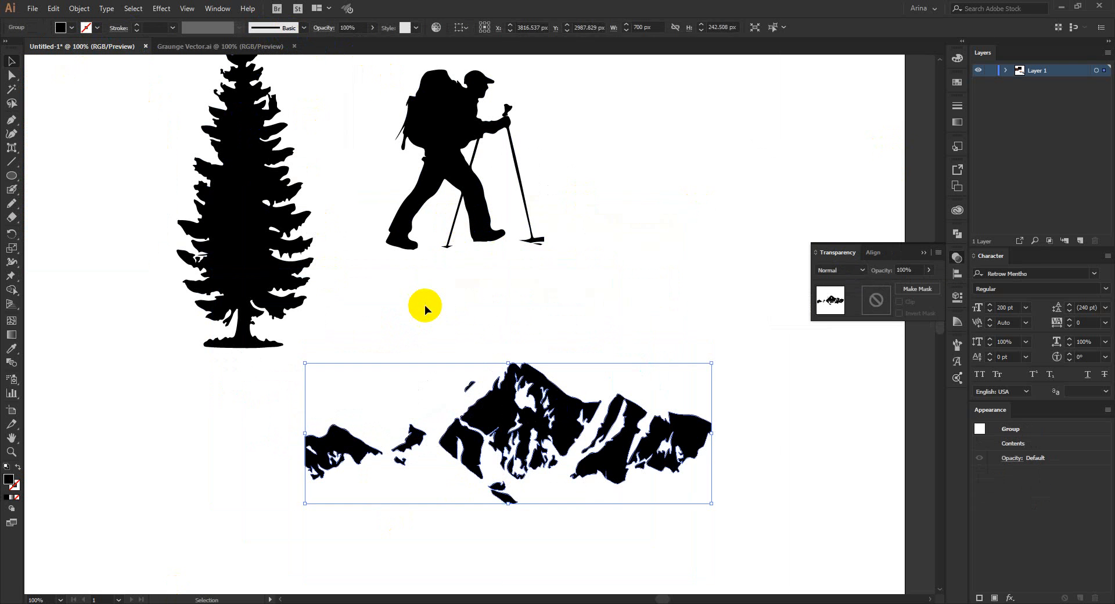
left_click(424, 304)
scroll(424, 305, "down", 1)
Step: Move the mountain silhouette up and to the right, place the hiker on its left ridge, and leave nothing selected
left_click(519, 378)
scroll(516, 376, "up", 1)
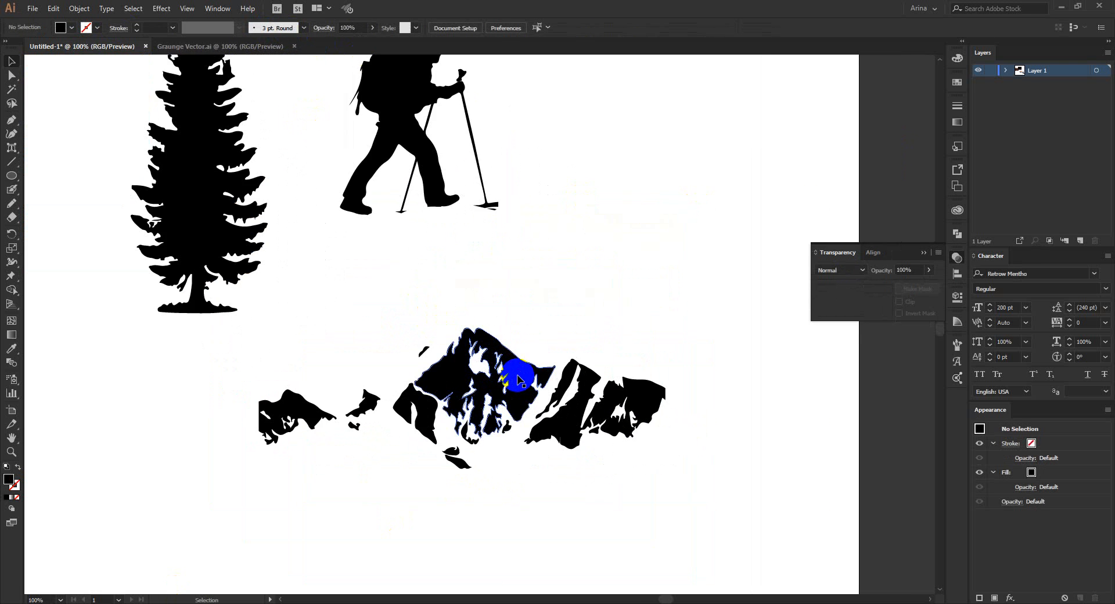
left_click_drag(518, 377, 599, 311)
left_click_drag(448, 196, 483, 312)
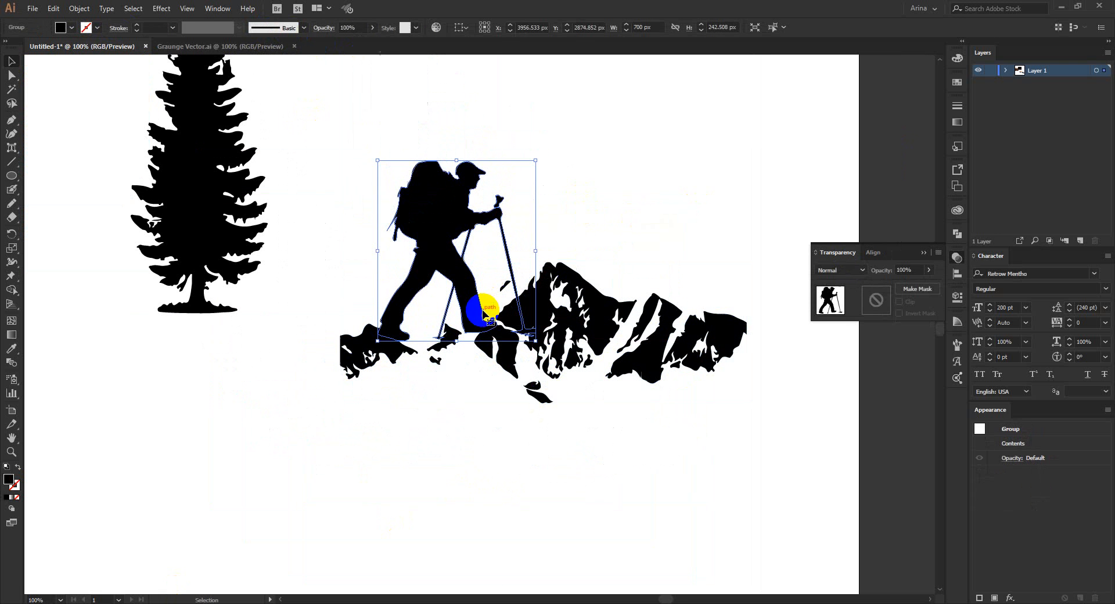
left_click(588, 210)
Step: Move the hiker silhouette onto the lower half of the striped sun, enlarge it to about 426 px wide, and deselect it
scroll(337, 302, "up", 1)
scroll(313, 299, "down", 1)
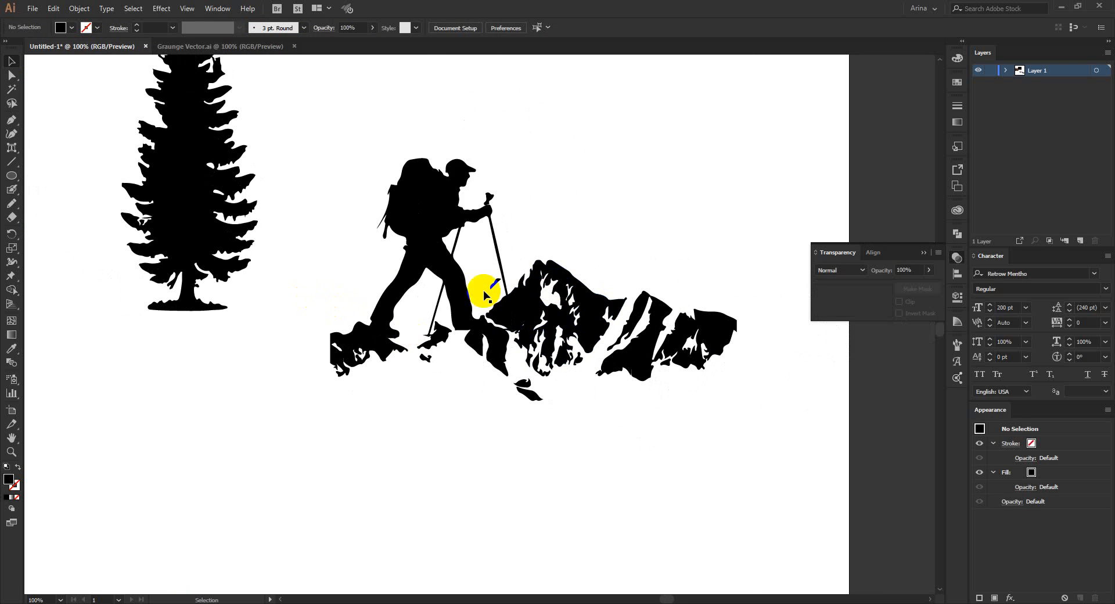
scroll(481, 291, "down", 2)
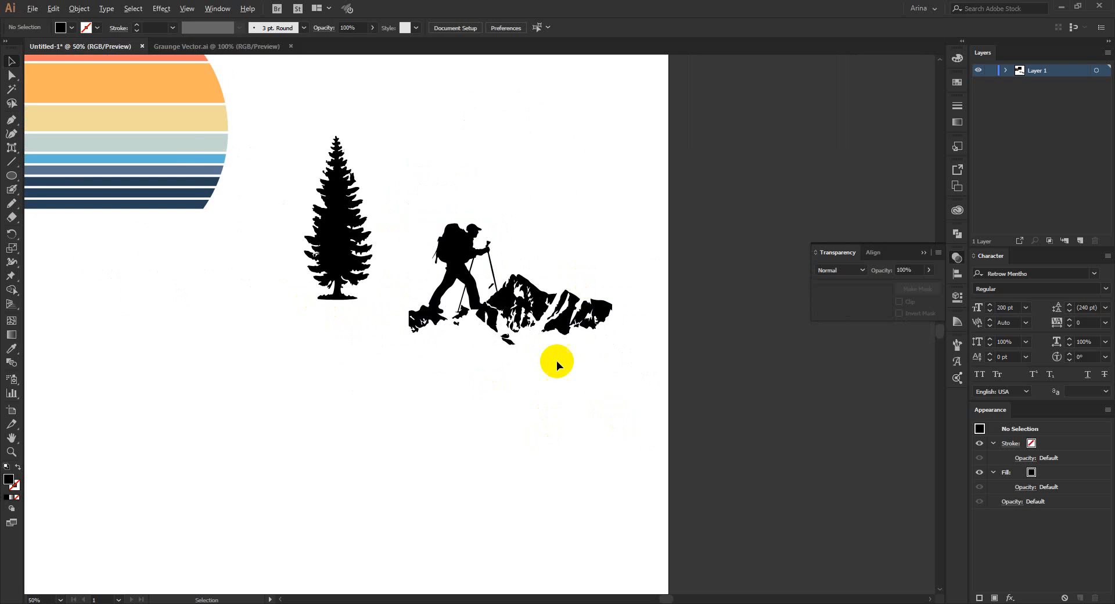
scroll(511, 348, "down", 1)
scroll(497, 287, "up", 1)
scroll(523, 284, "down", 1)
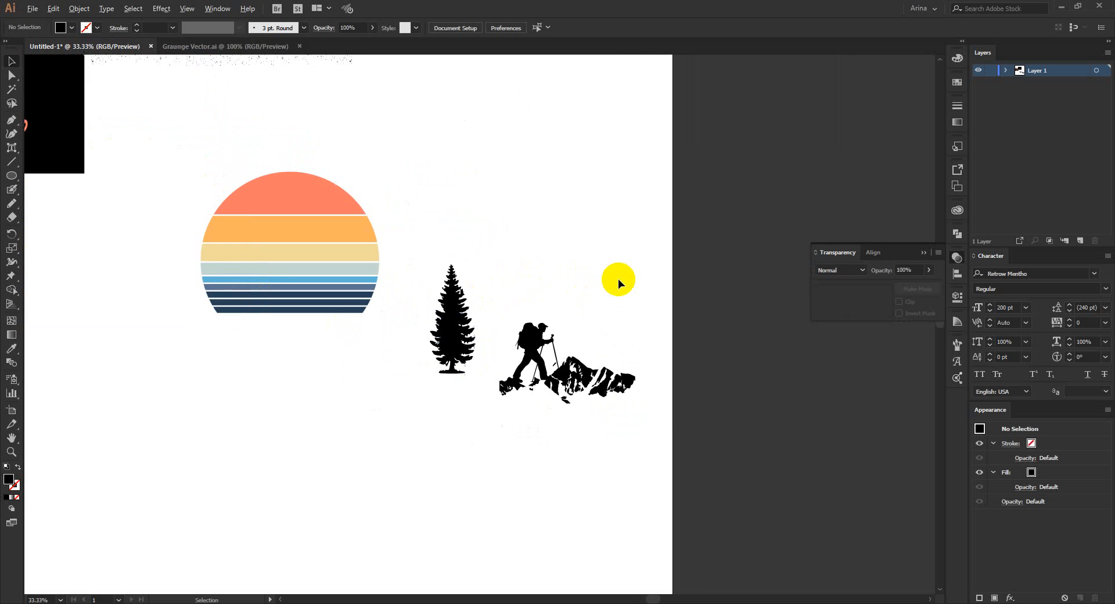
scroll(200, 243, "up", 1)
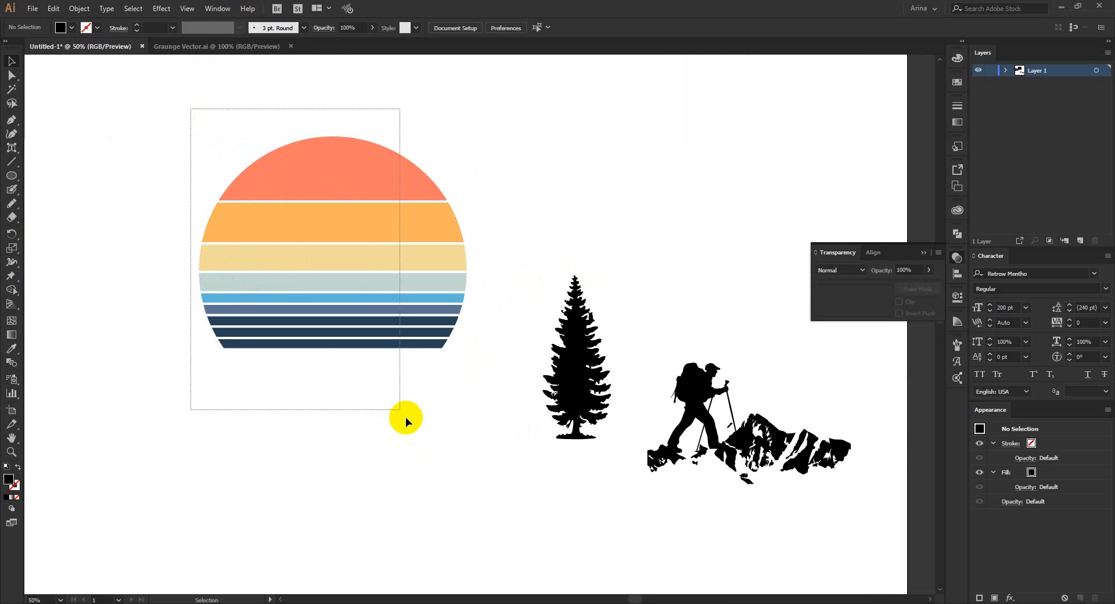
left_click_drag(405, 417, 396, 454)
left_click(168, 175)
scroll(168, 174, "up", 1)
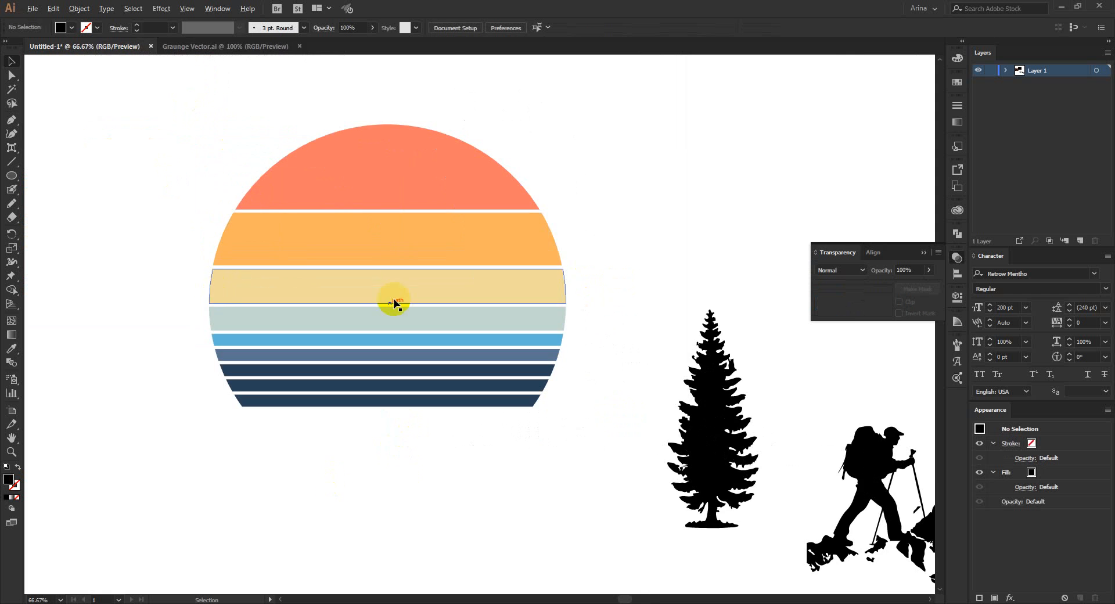
scroll(394, 303, "up", 1)
scroll(400, 289, "down", 1)
scroll(398, 291, "up", 1)
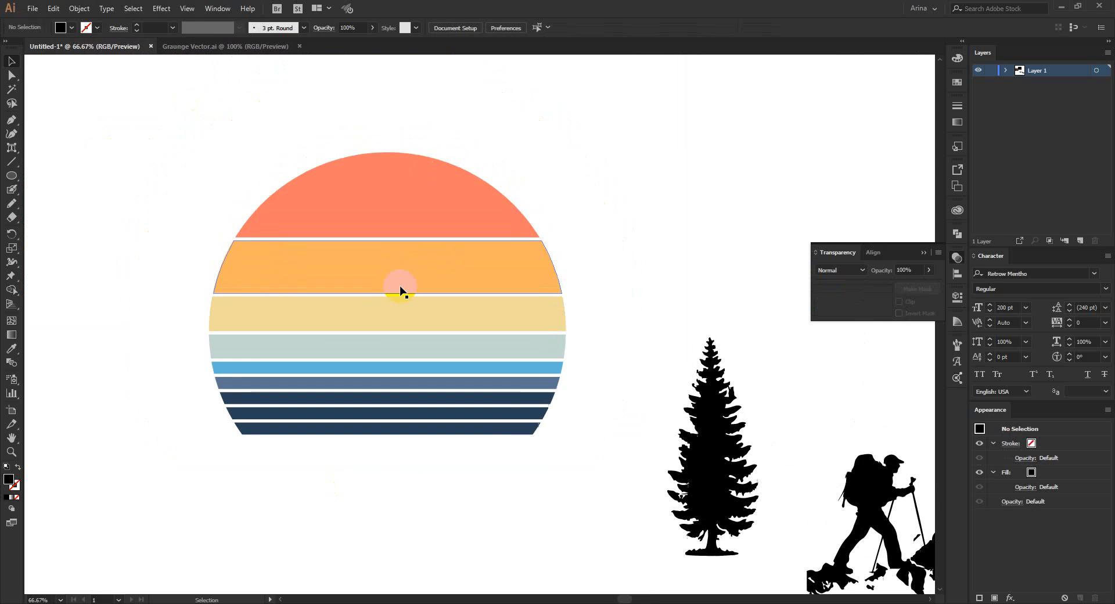
scroll(383, 283, "down", 1)
left_click_drag(748, 453, 375, 350)
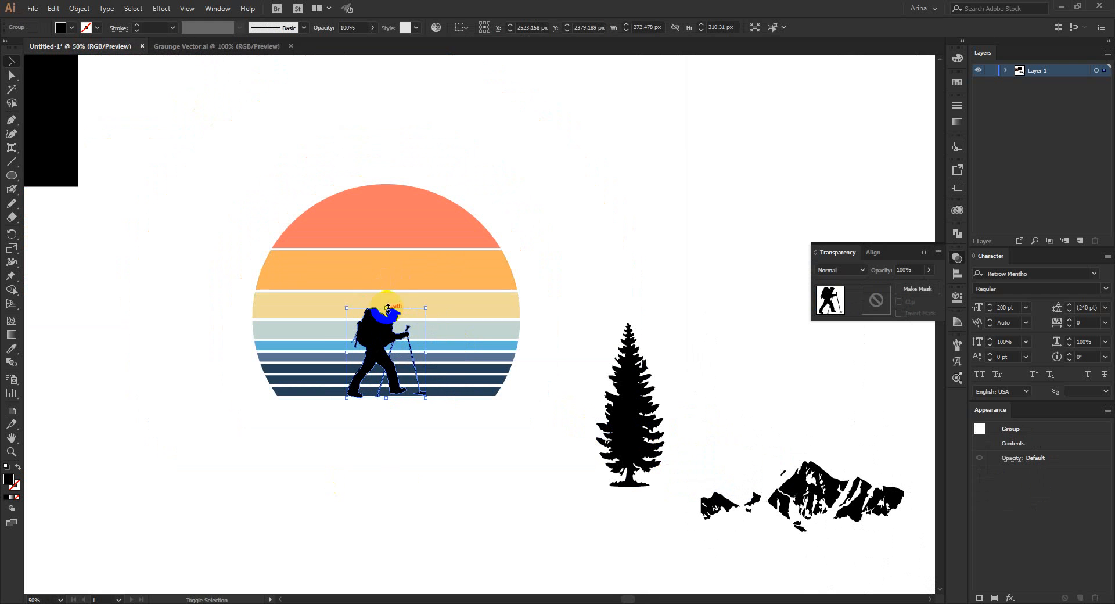
mouse_move(388, 308)
left_mouse_down()
mouse_move(388, 256)
mouse_move(387, 295)
left_mouse_up()
scroll(361, 389, "up", 1)
left_click(423, 443)
scroll(332, 361, "down", 1)
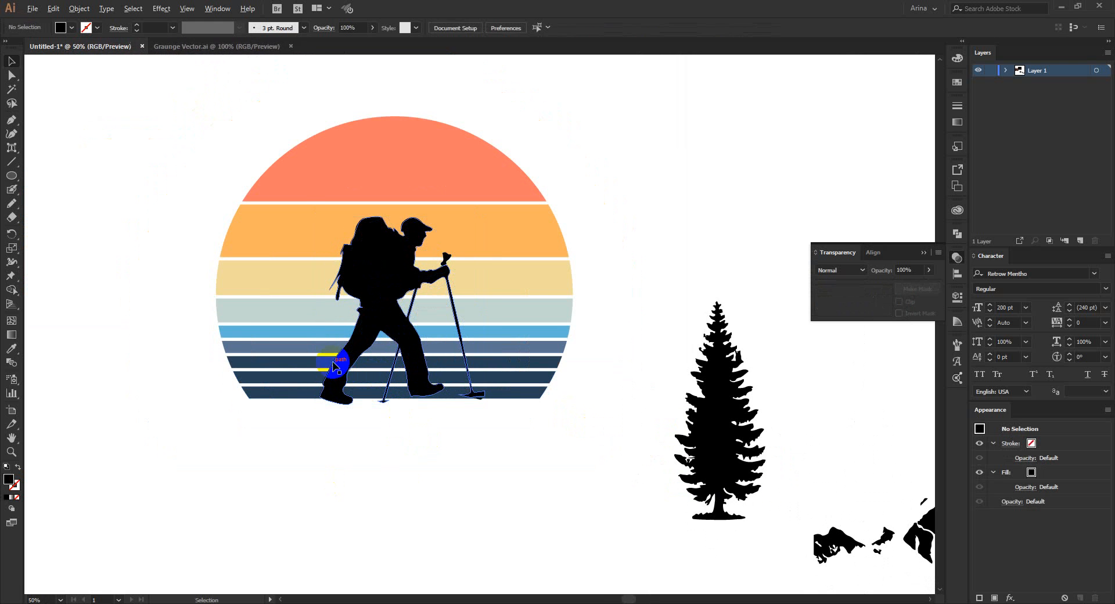
Step: Move the mountain silhouette under the hiker's feet and duplicate it to the left into an overlapping ridge of four copies
left_click_drag(809, 484, 436, 395)
scroll(430, 400, "up", 1)
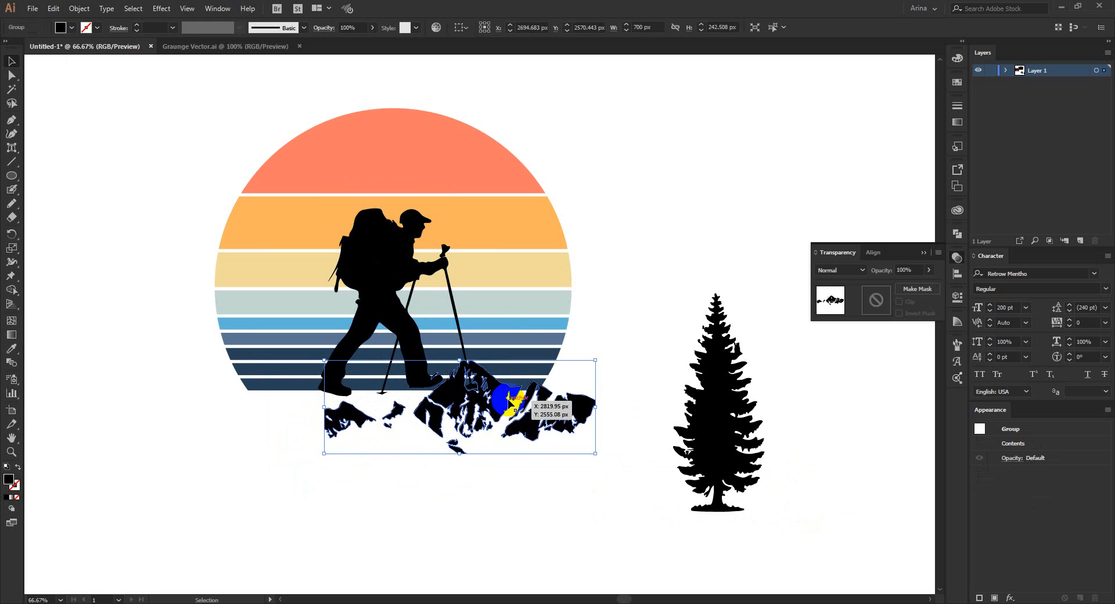
left_click_drag(511, 404, 329, 418)
Step: Align the mountain copies by their vertical centers, nudge the ridge up and slightly left under the hiker, and deselect it
left_click_drag(586, 485, 238, 428)
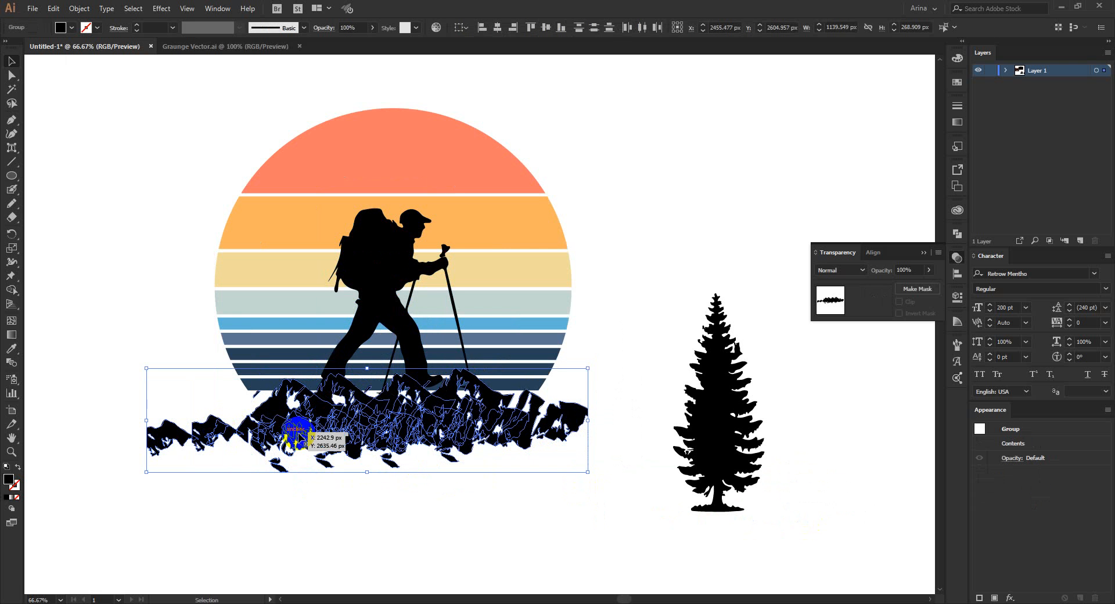
left_click(547, 28)
key("Right")
key("Right")
key("Right")
key("Right")
key("Right")
key("Right")
key("Right")
key("Right")
key("Right")
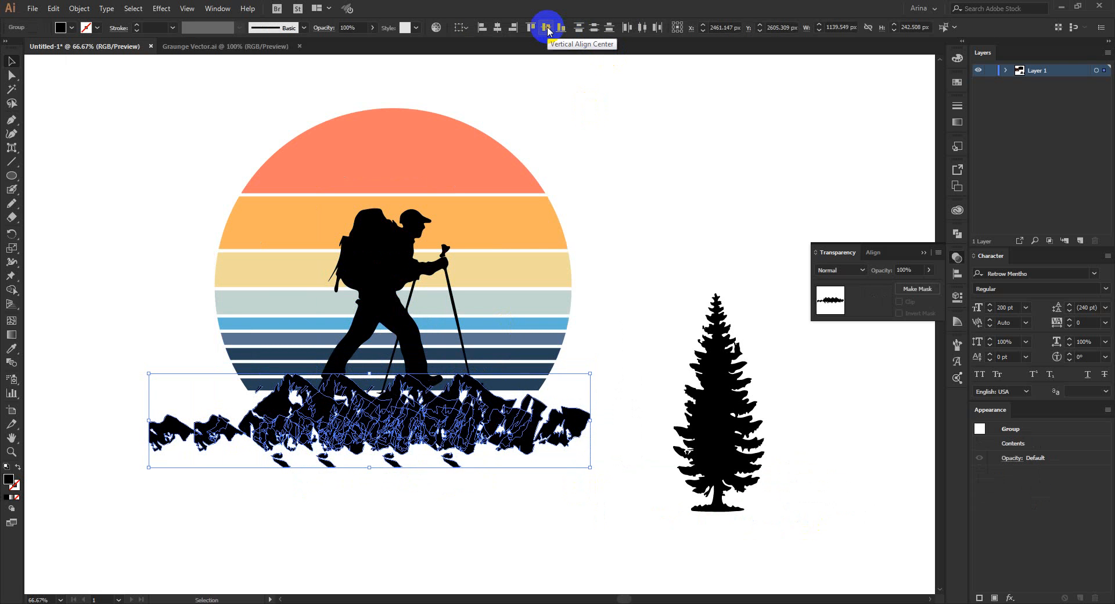
key("Up")
key("Up")
key("Up")
key("Up")
key("Up")
key("Up")
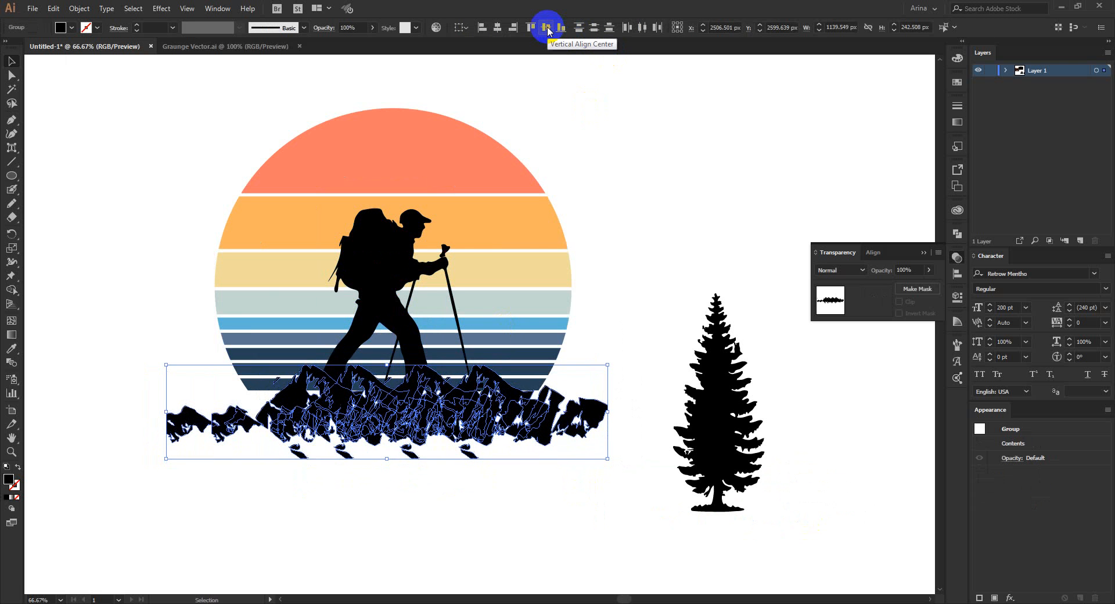
key("Left")
key("Left")
key("Left")
key("Left")
key("Left")
key("Left")
key("Left")
key("Left")
key("Left")
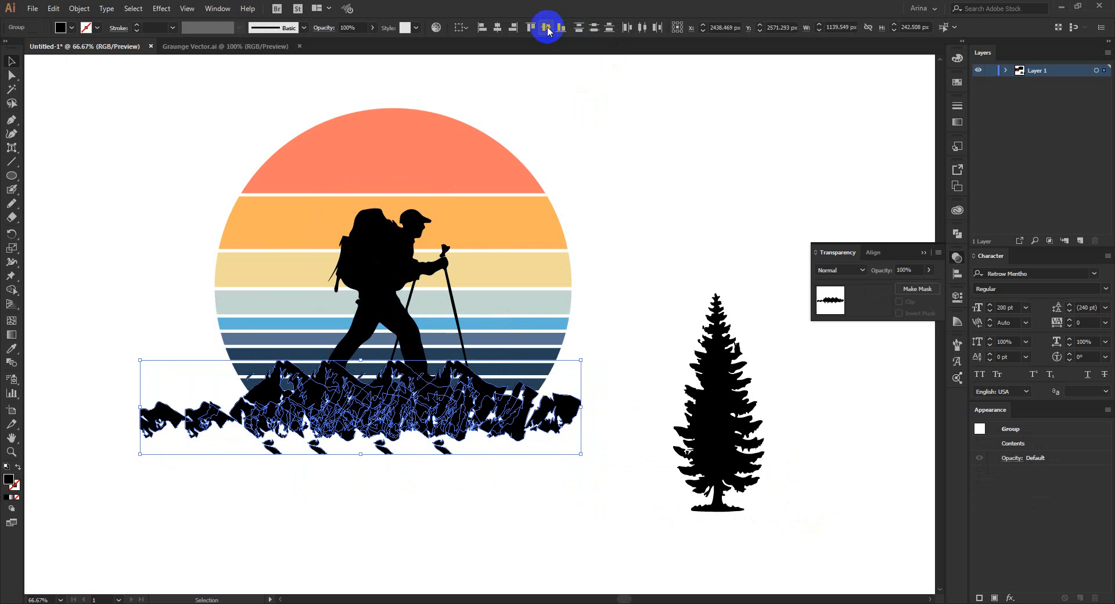
left_click(500, 525)
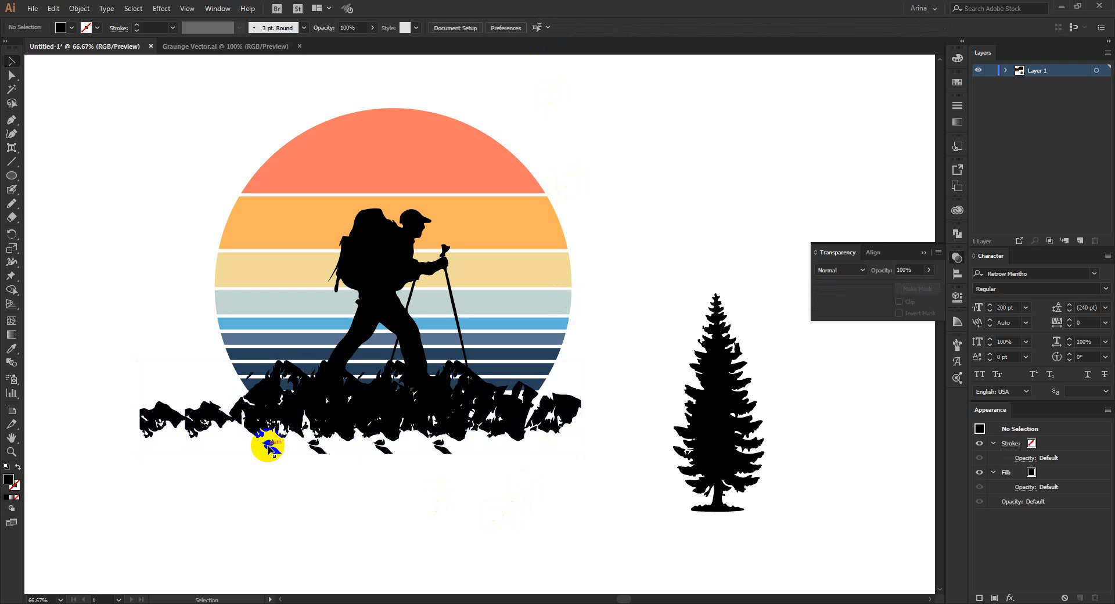
Step: Add more mountain copies at the ridge's left end, shift the whole ridge right beneath the sun, and deselect it
left_click_drag(270, 400, 177, 410)
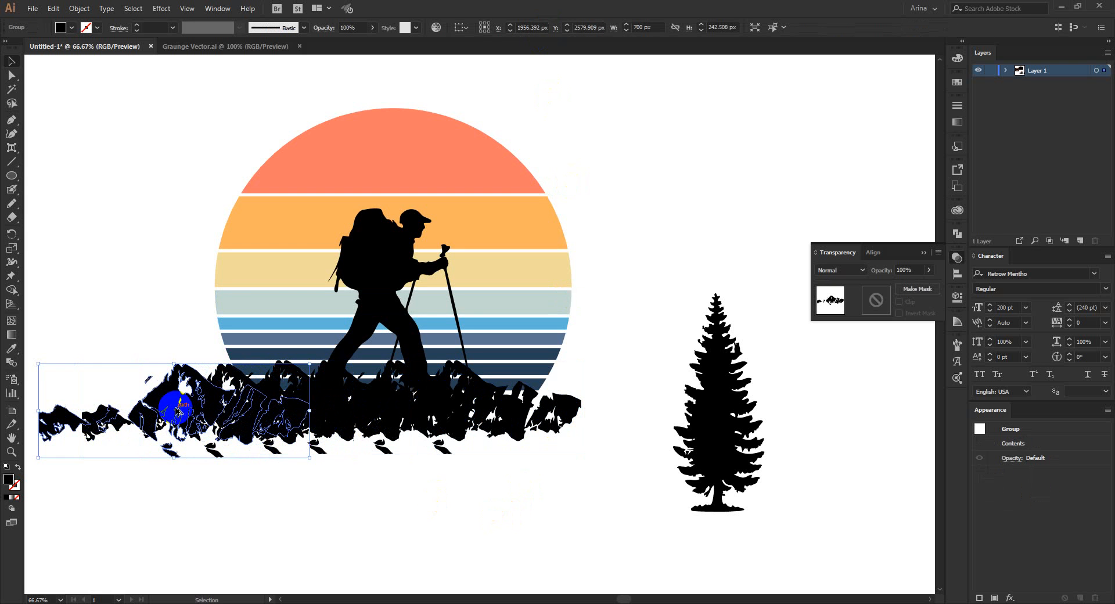
left_click_drag(639, 493, 102, 430)
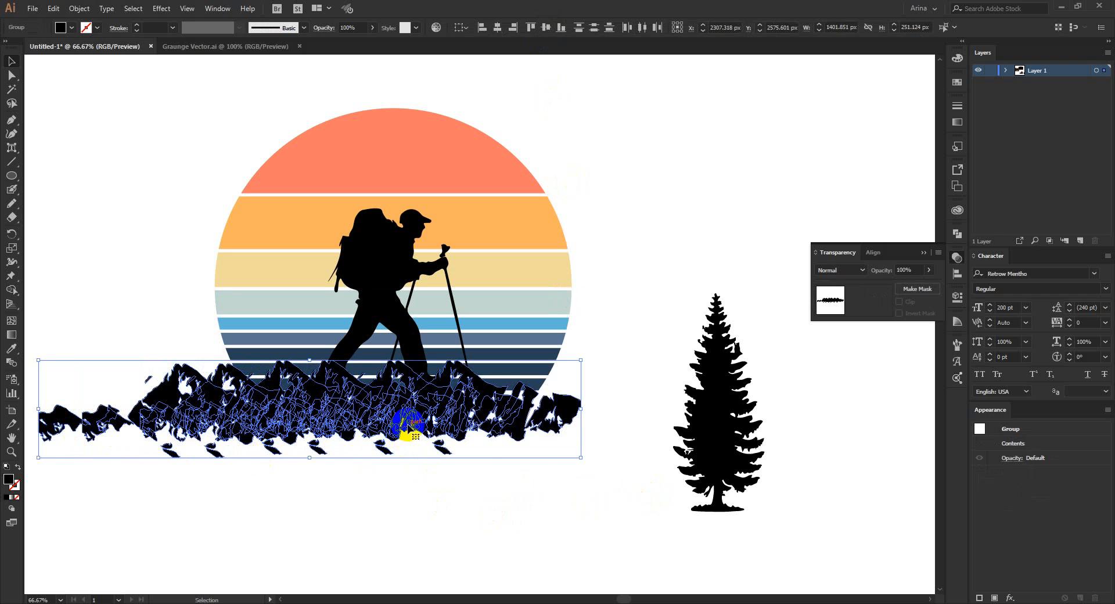
mouse_move(409, 427)
left_mouse_down()
mouse_move(465, 468)
mouse_move(460, 433)
mouse_move(399, 420)
left_mouse_up()
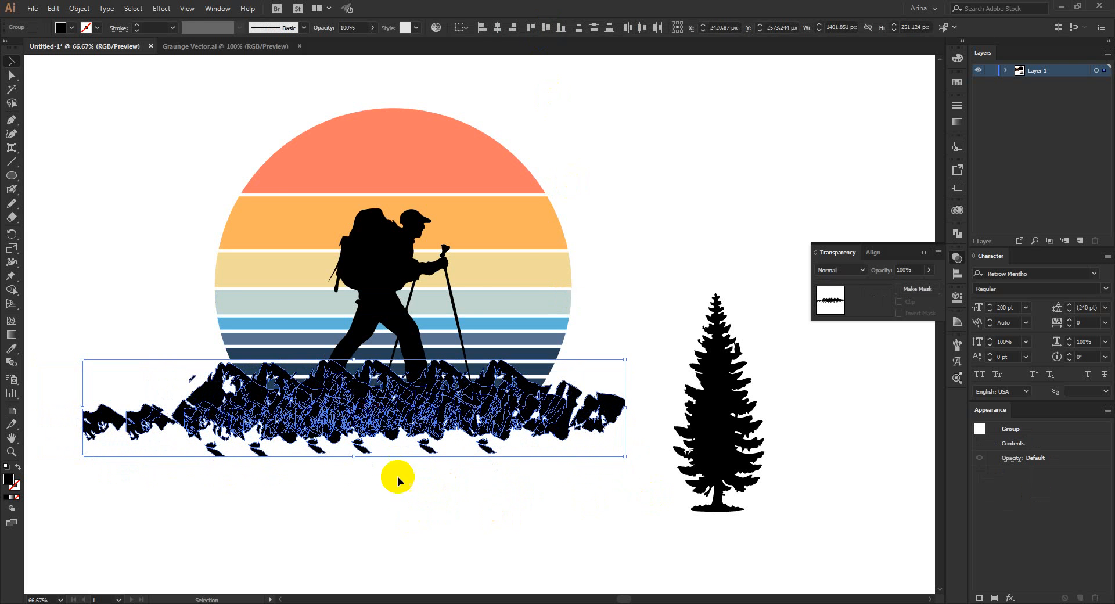
left_click(407, 510)
Step: Nudge the hiker slightly down so the feet and poles sink into the mountain ridge, and leave nothing selected
scroll(148, 312, "up", 1)
scroll(323, 411, "up", 1)
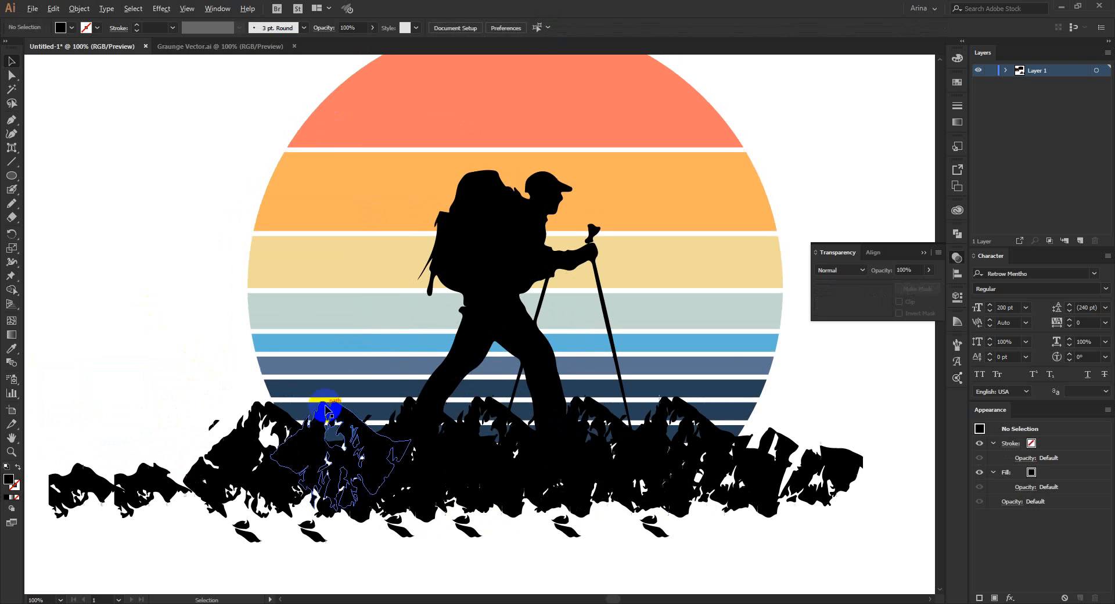
scroll(249, 336, "down", 1)
left_click(428, 292)
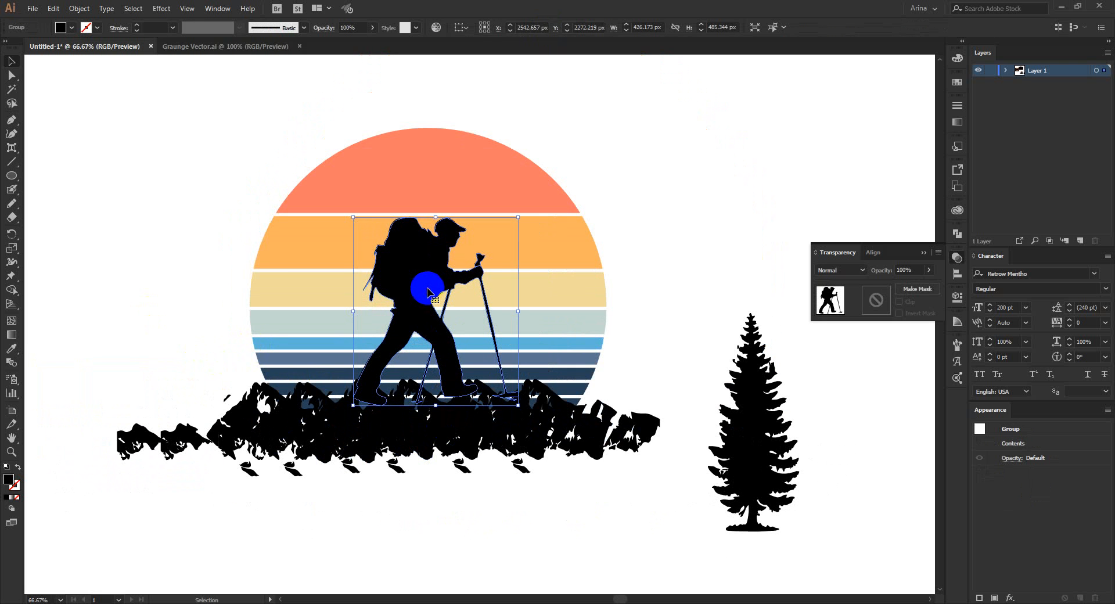
left_click_drag(428, 292, 428, 288)
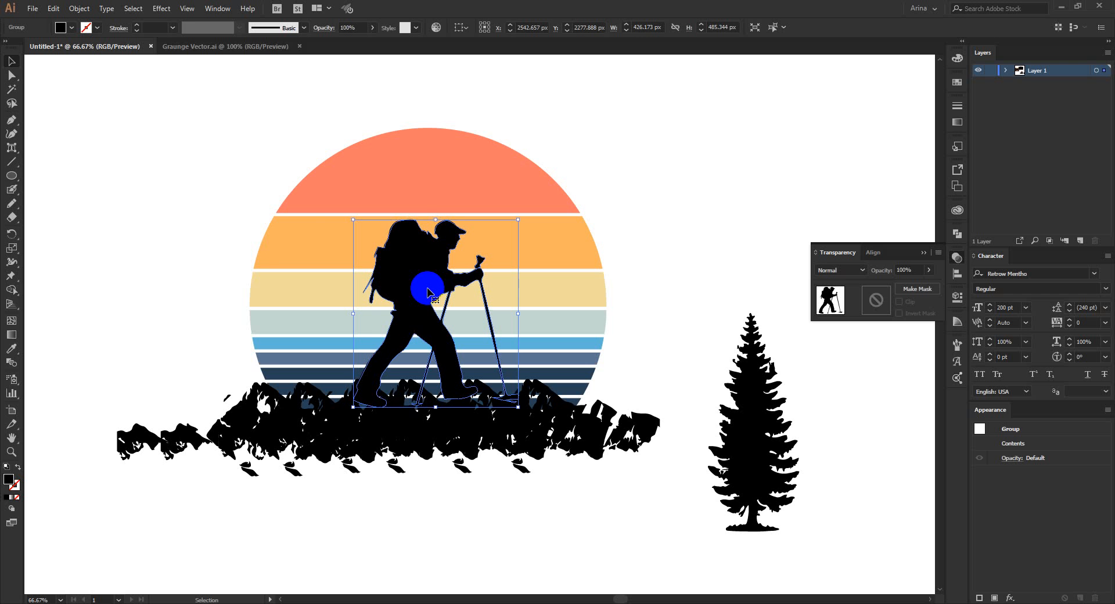
left_click(525, 575)
scroll(332, 406, "down", 1)
left_click(445, 511)
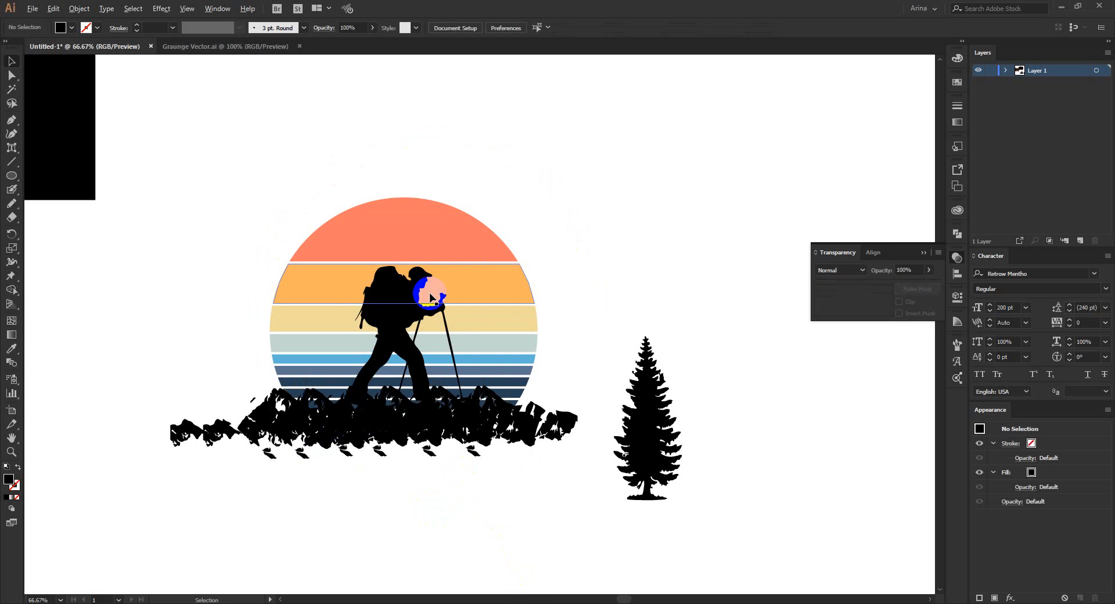
Step: Move the pine tree onto the ridge at the sun's right edge and scale it down to about 228 px wide
scroll(426, 293, "up", 1)
left_click_drag(749, 485, 578, 395)
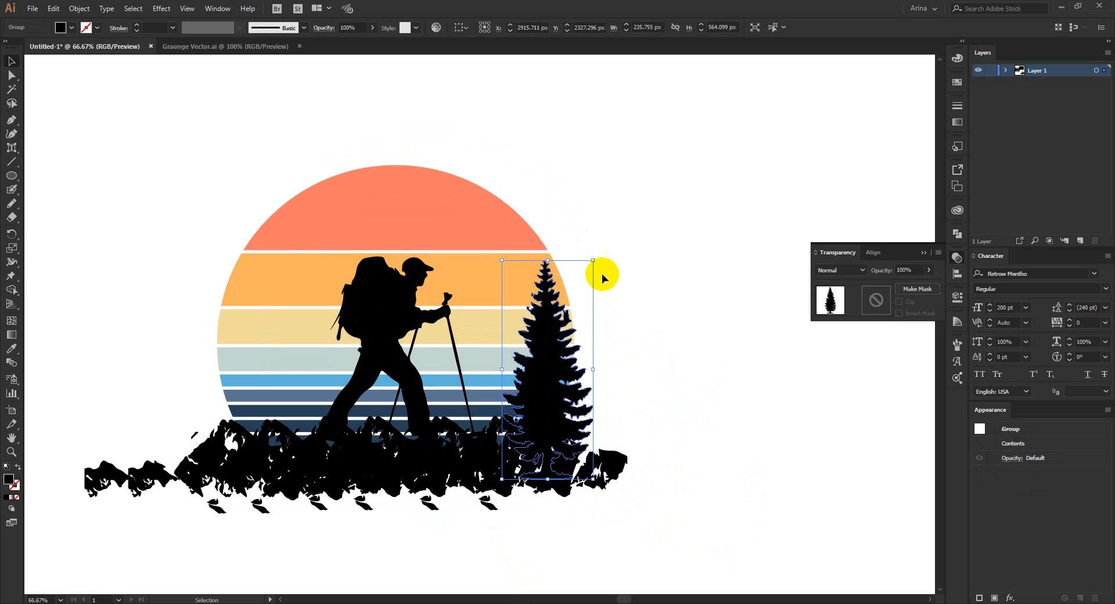
left_click_drag(596, 262, 589, 267)
left_click(563, 393)
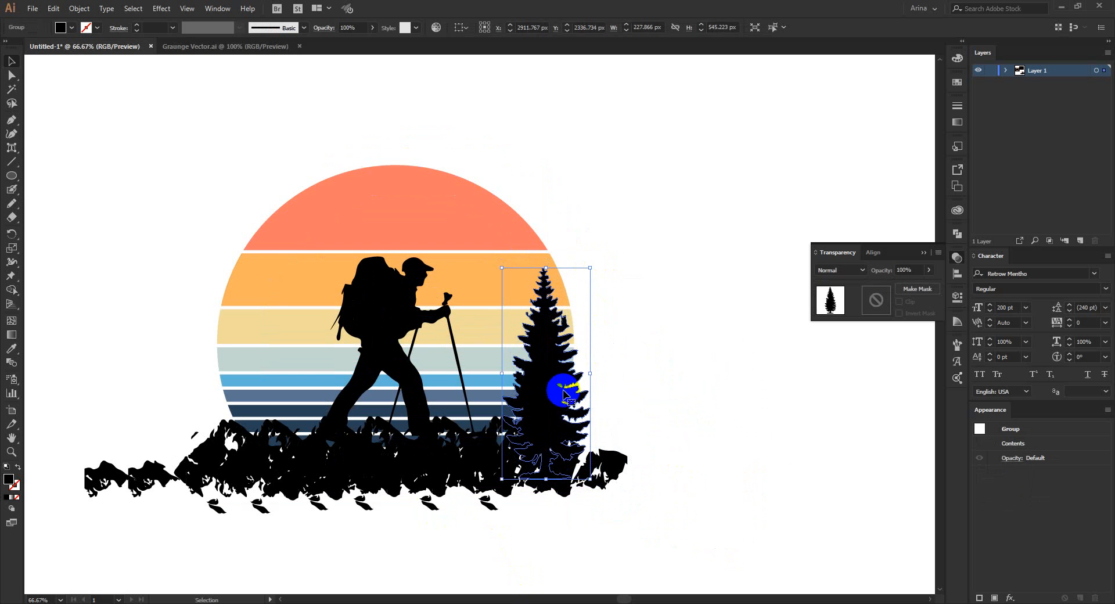
Step: Add two progressively smaller copies of the pine to its left, the smallest about 138 px wide, standing on the ridge
left_click_drag(563, 390, 535, 347)
mouse_move(511, 412)
left_mouse_down()
mouse_move(520, 386)
mouse_move(491, 418)
left_mouse_up()
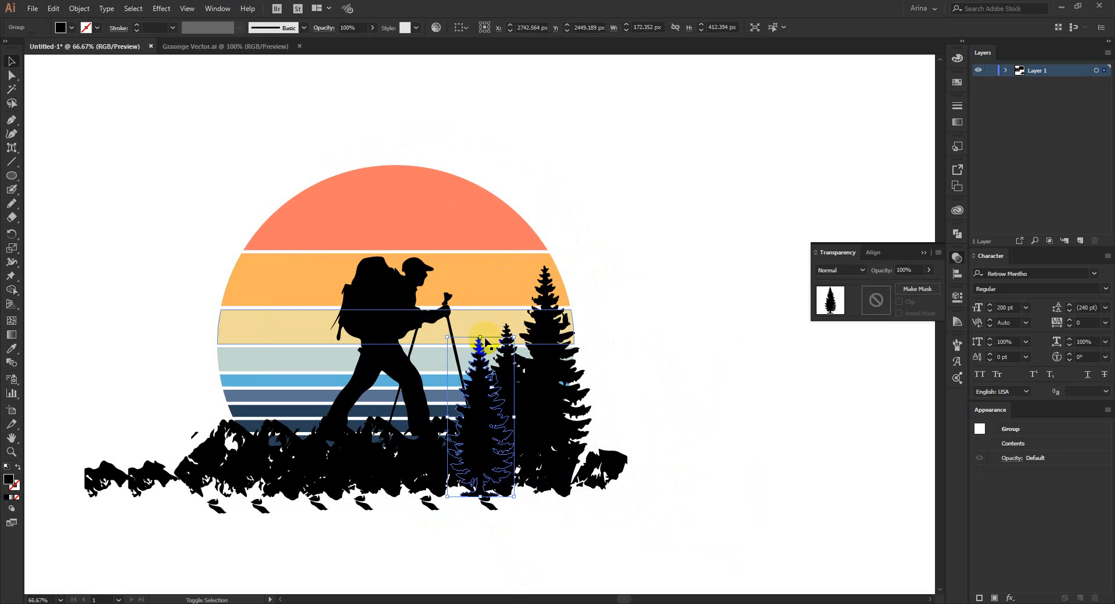
left_click_drag(485, 343, 480, 369)
left_click_drag(483, 433, 483, 429)
left_click(485, 411)
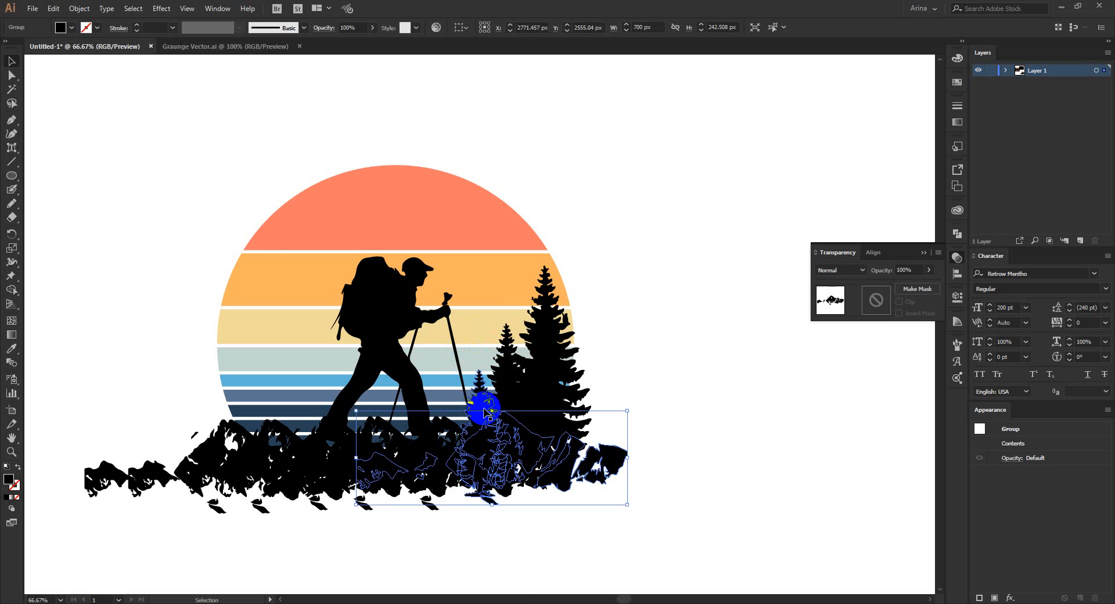
left_click(483, 431)
left_click(498, 465)
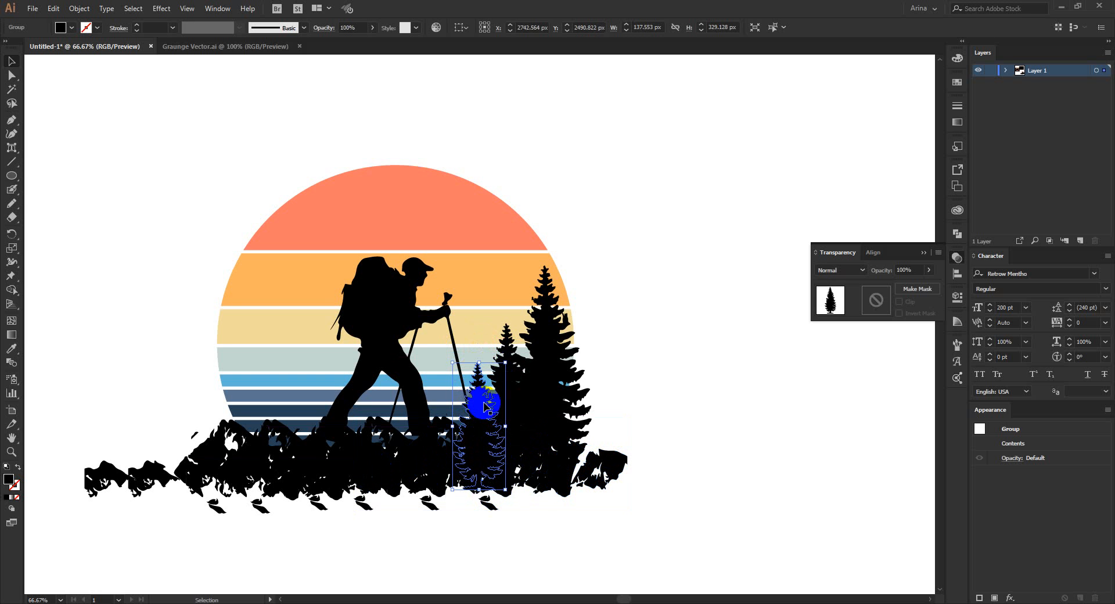
Step: Duplicate the three pines to the sun's left side and reflect the copies across the vertical axis
left_click(515, 399, "shift")
left_click(556, 394, "shift")
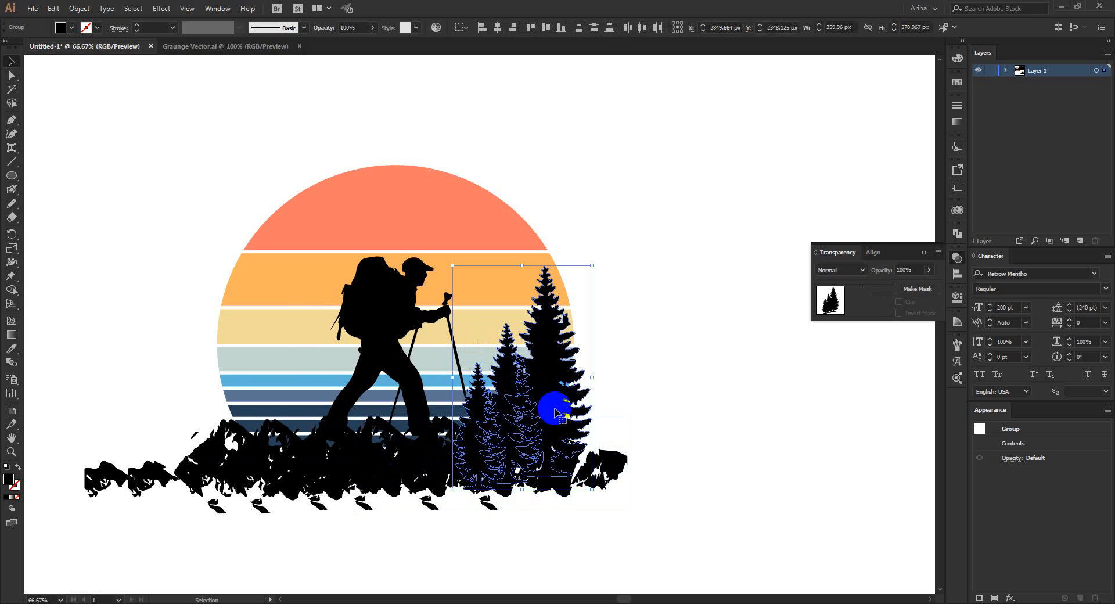
left_click_drag(555, 411, 306, 414)
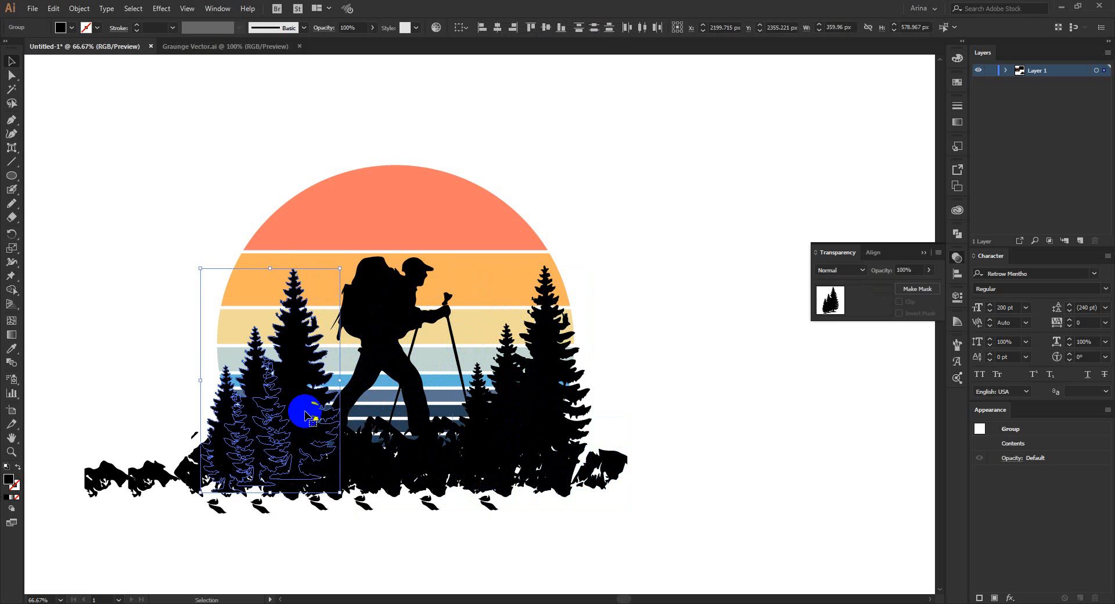
right_click(306, 414)
mouse_move(386, 514)
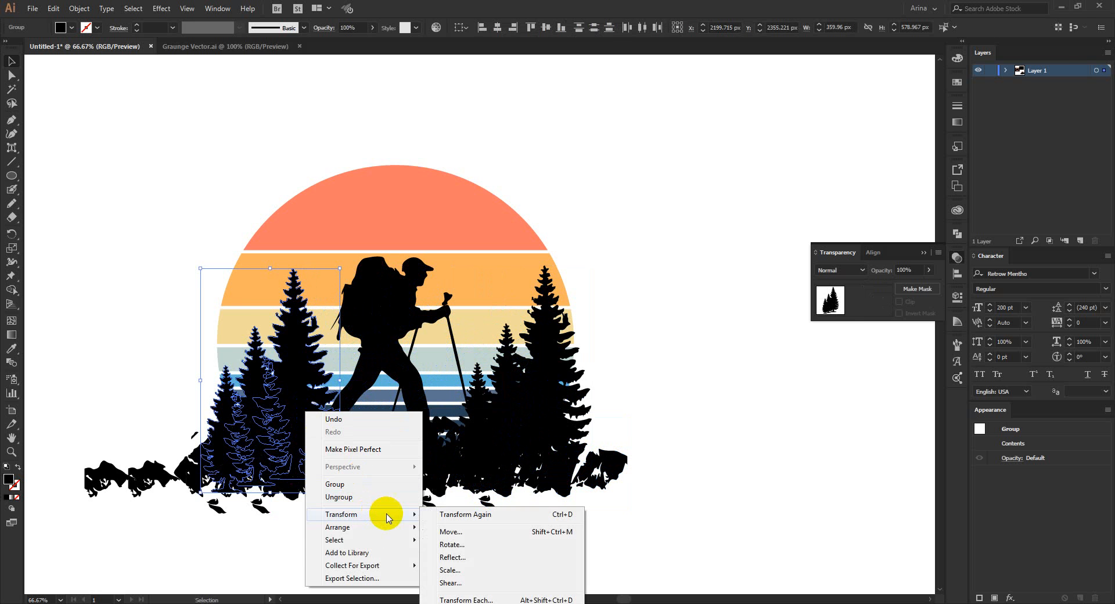
left_click(479, 559)
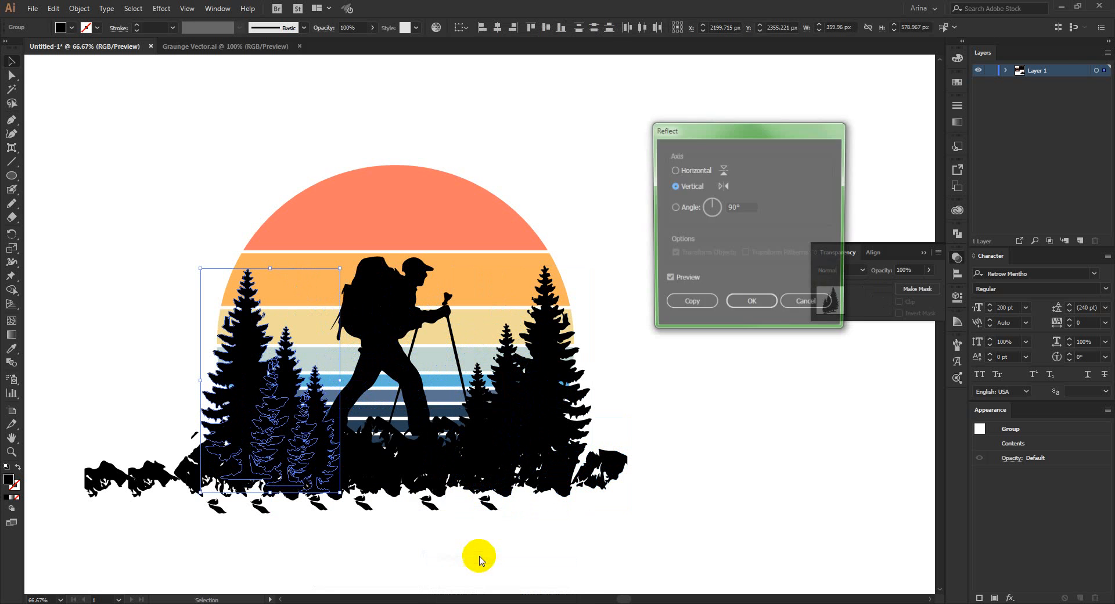
left_click(758, 314)
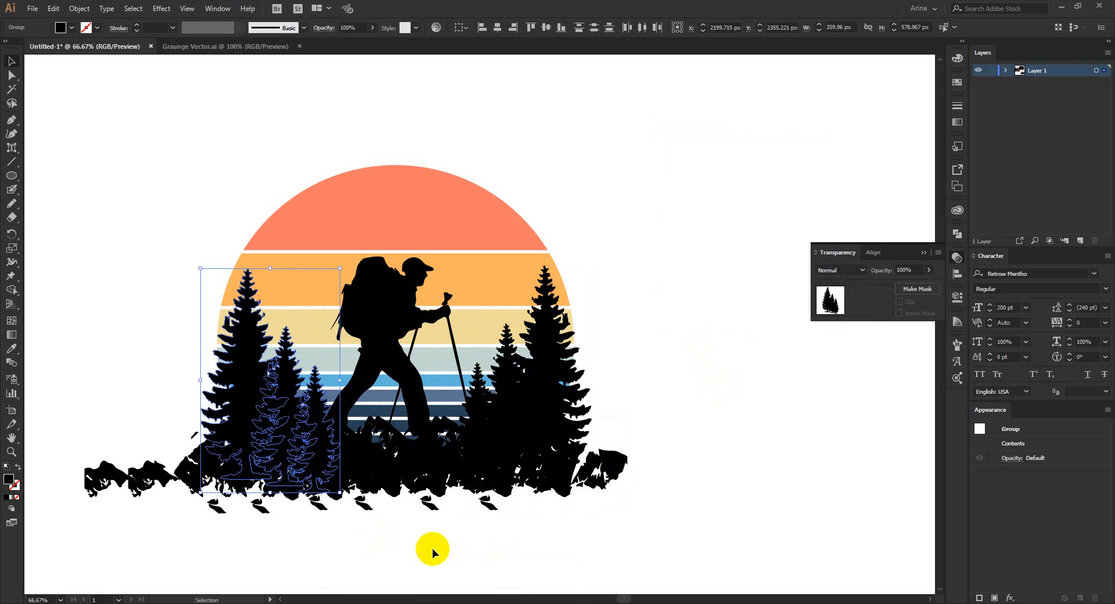
Step: Nudge the mirrored pine group down about 68 px and slightly left, and leave nothing selected
key("Down")
key("Down")
key("Down")
key("Down")
key("Down")
key("Down")
key("Down")
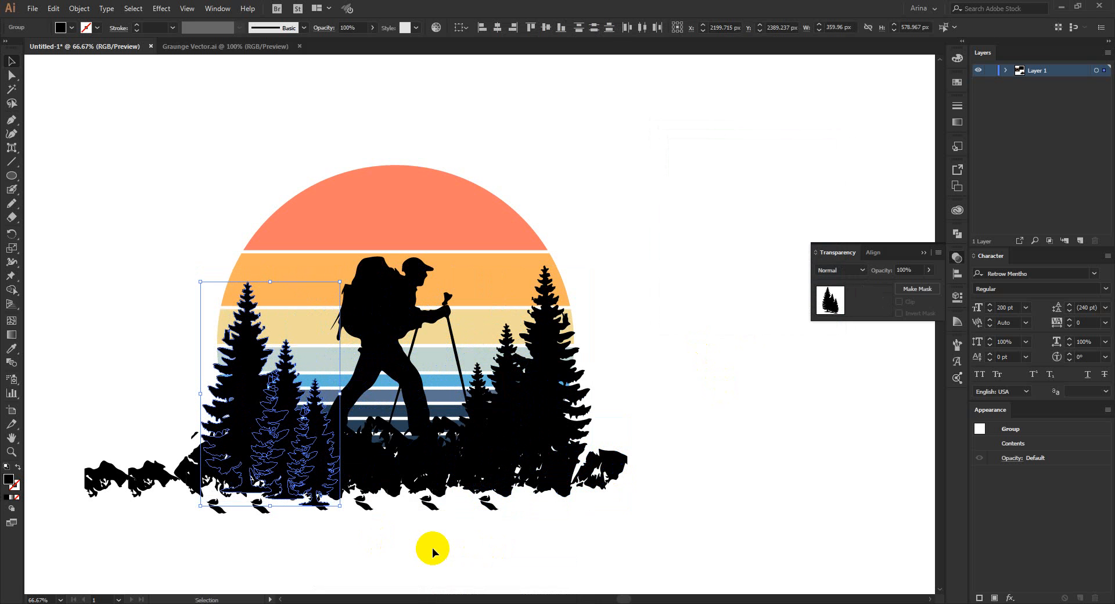
key("Down")
key("Down")
key("Down")
key("Down")
key("Down")
key("Down")
key("Down")
key("Down")
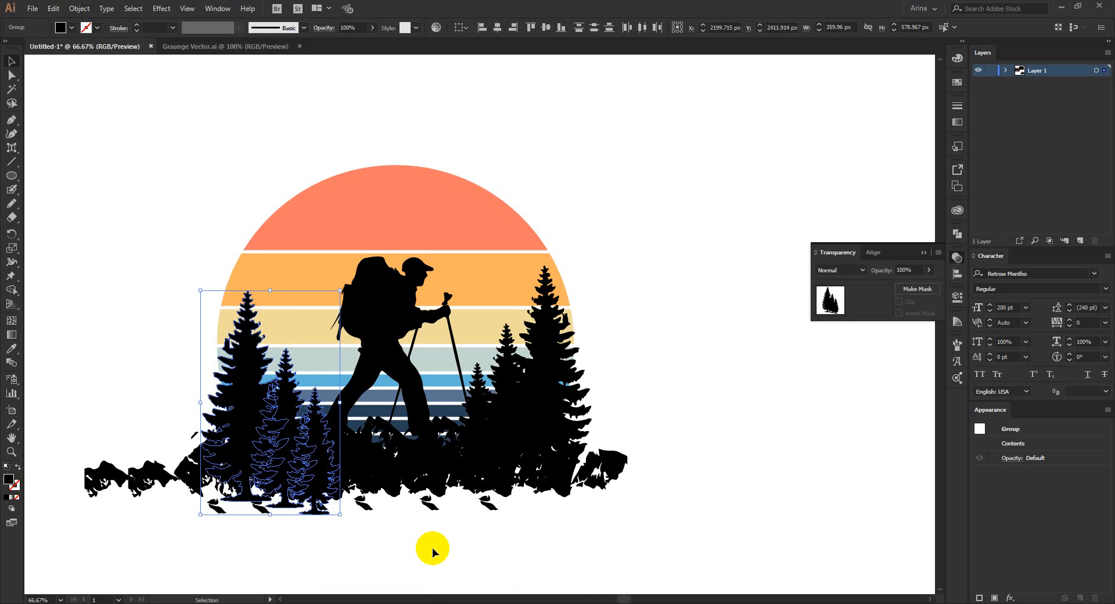
key("Left")
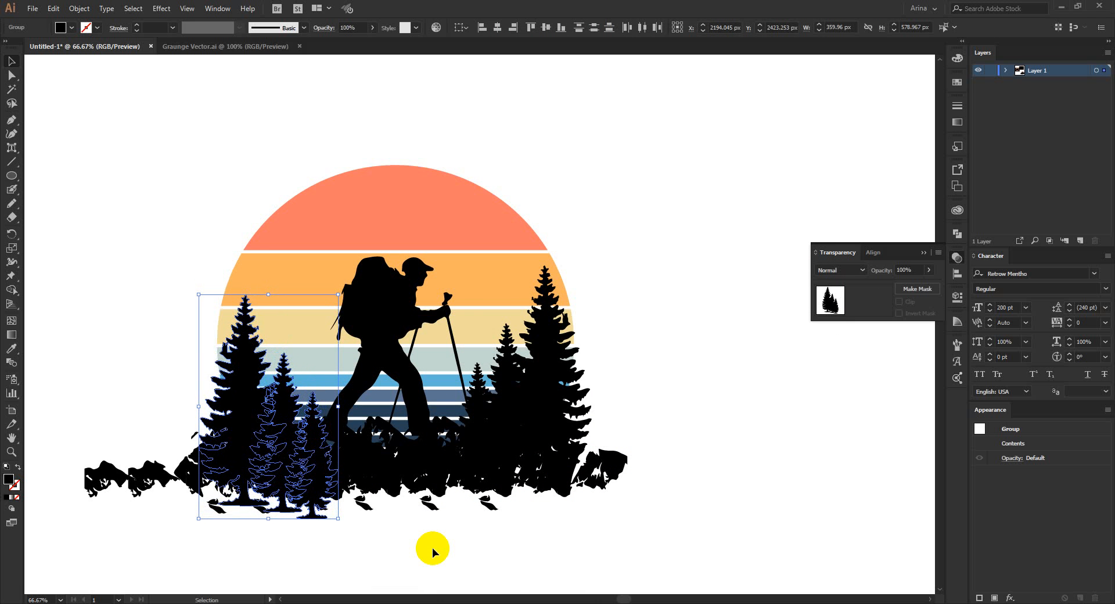
left_click(424, 541)
scroll(412, 436, "down", 1)
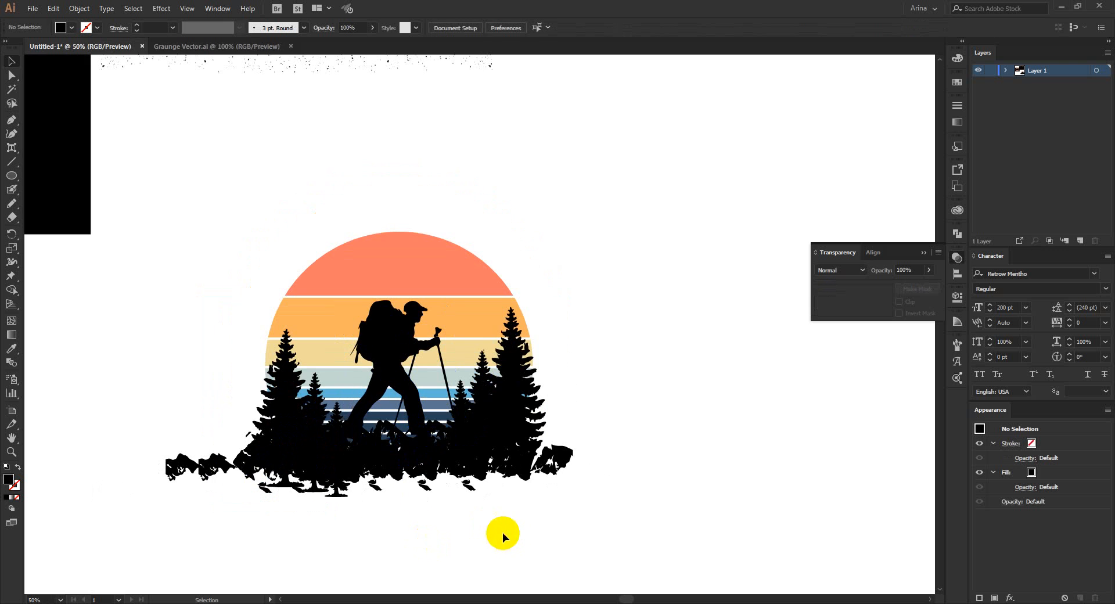
Step: Start a black-filled Pen path below the pines left of the hiker and trace it along the ridge past the rear foot
scroll(388, 455, "up", 1)
scroll(572, 413, "down", 1)
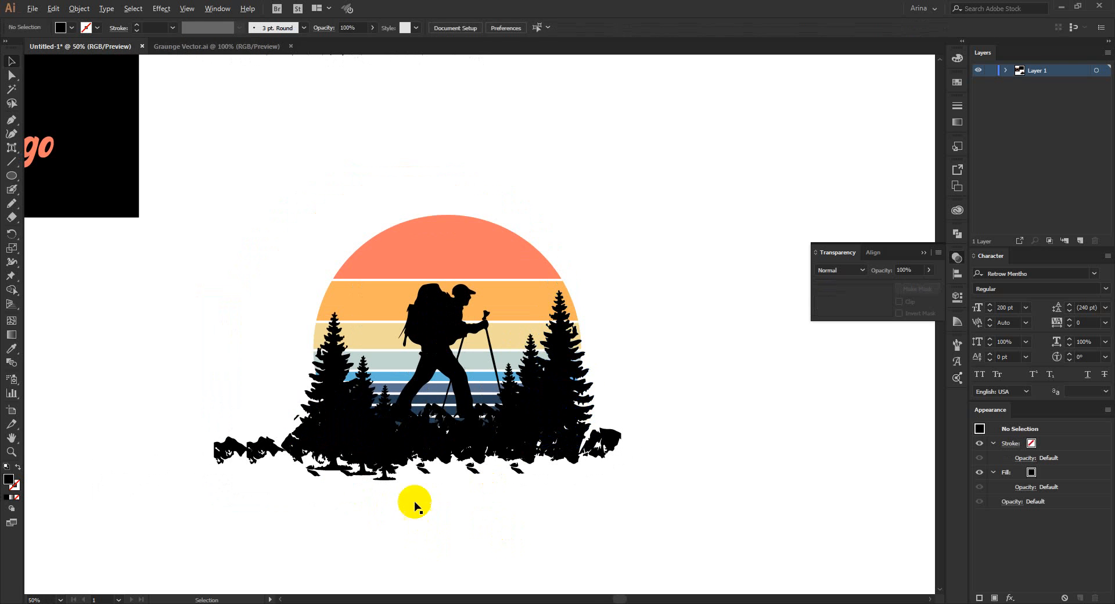
scroll(395, 450, "up", 1)
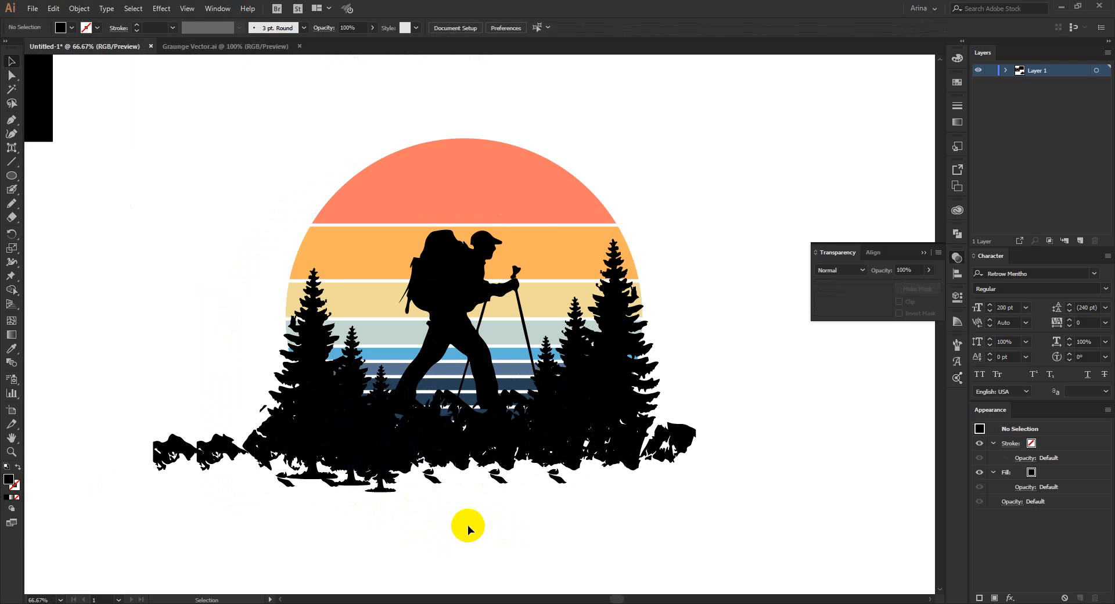
scroll(455, 407, "up", 2)
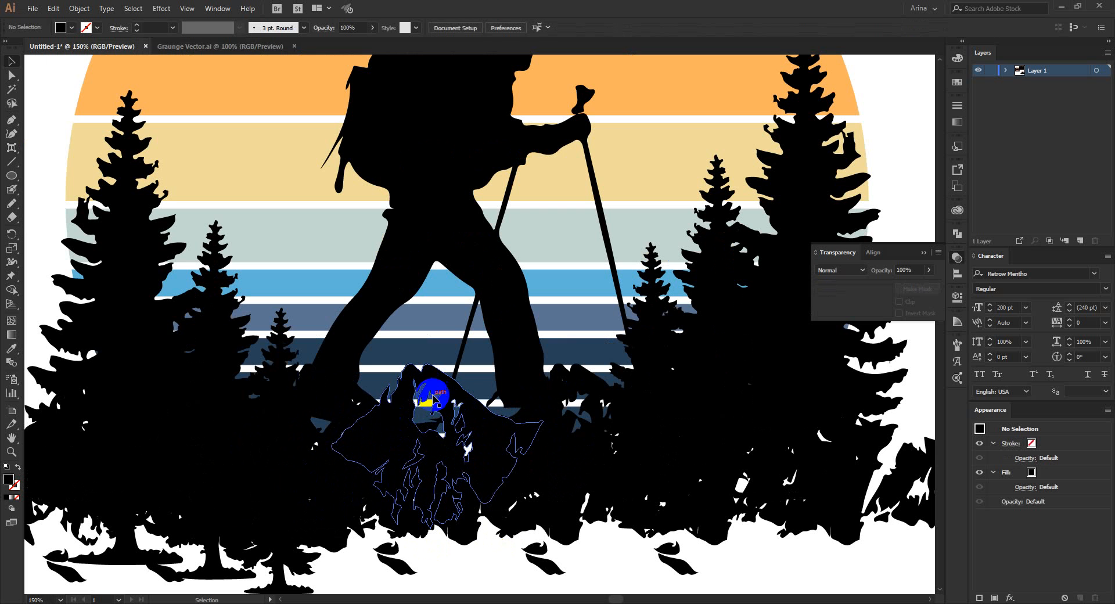
left_click_drag(433, 398, 285, 464)
scroll(336, 155, "down", 2)
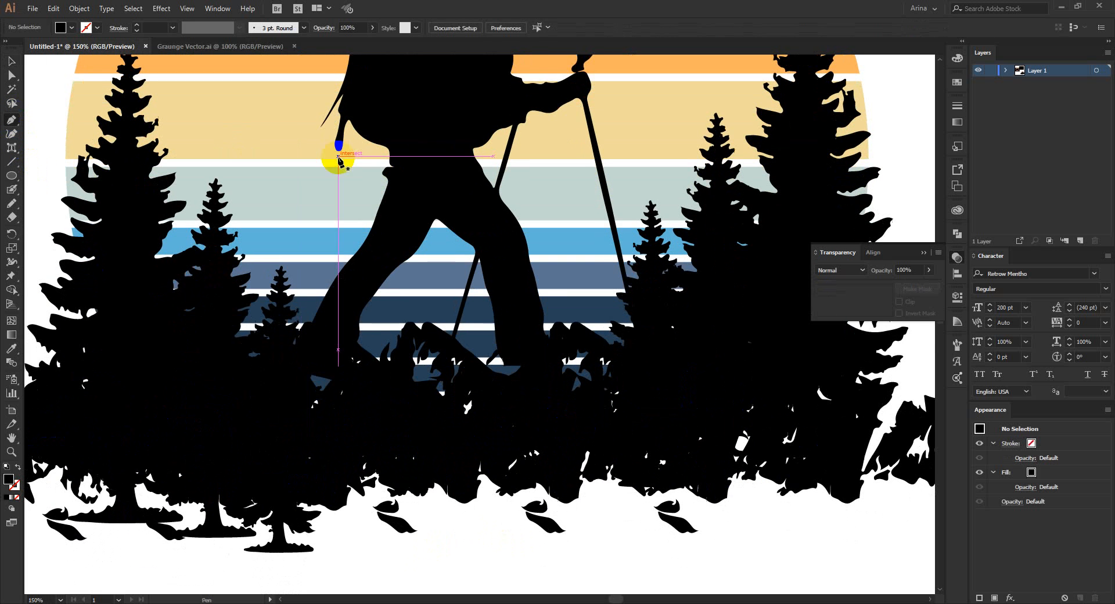
left_click_drag(184, 582, 208, 351)
left_click(208, 350)
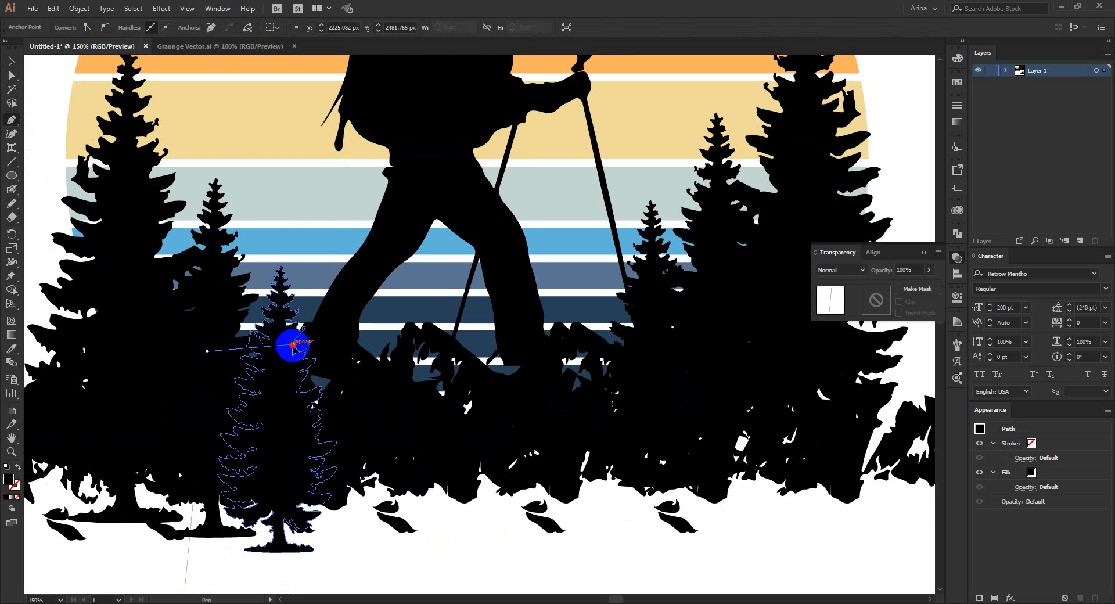
left_click(293, 344)
left_click(339, 345)
left_click(378, 369)
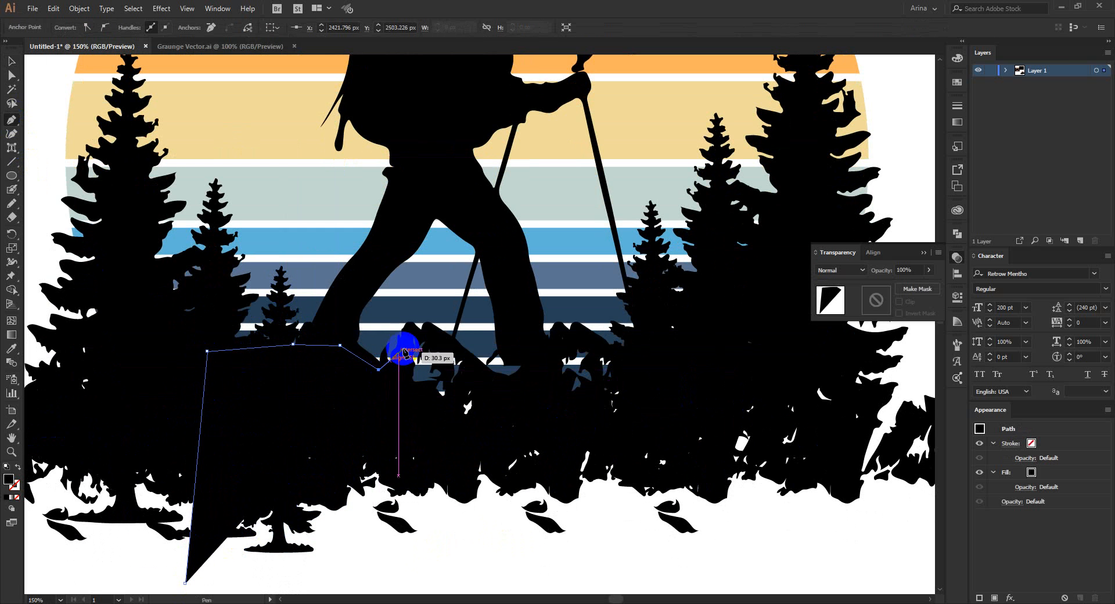
Step: Continue the path over the rocky hump between the hiker's feet and undo the misplaced last point
left_click(413, 337)
left_click(460, 344)
left_click(494, 379)
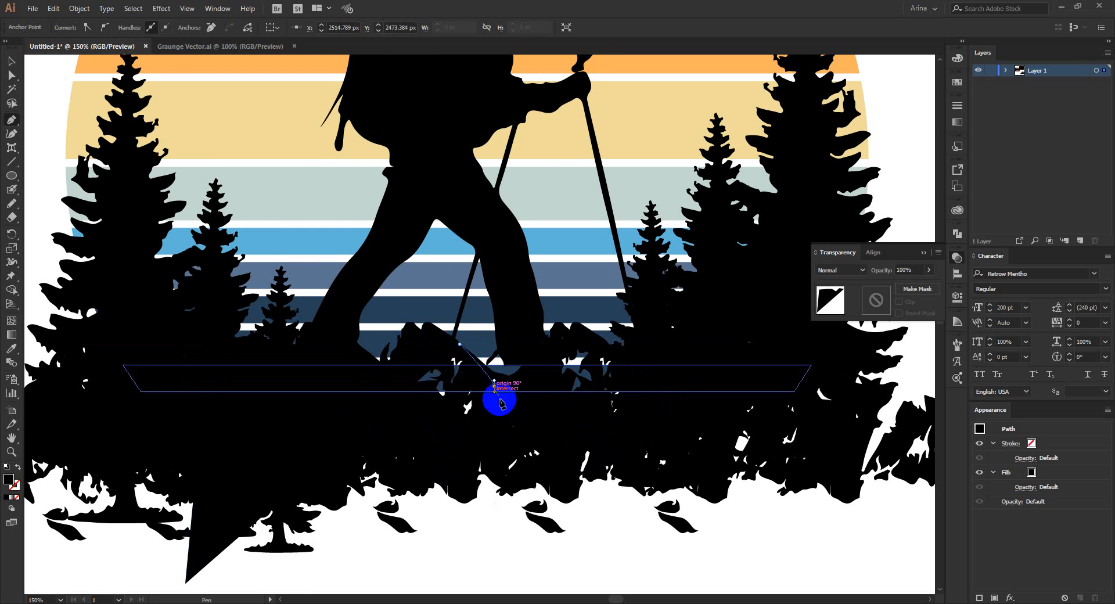
left_click(494, 390)
left_click_drag(513, 377, 491, 383)
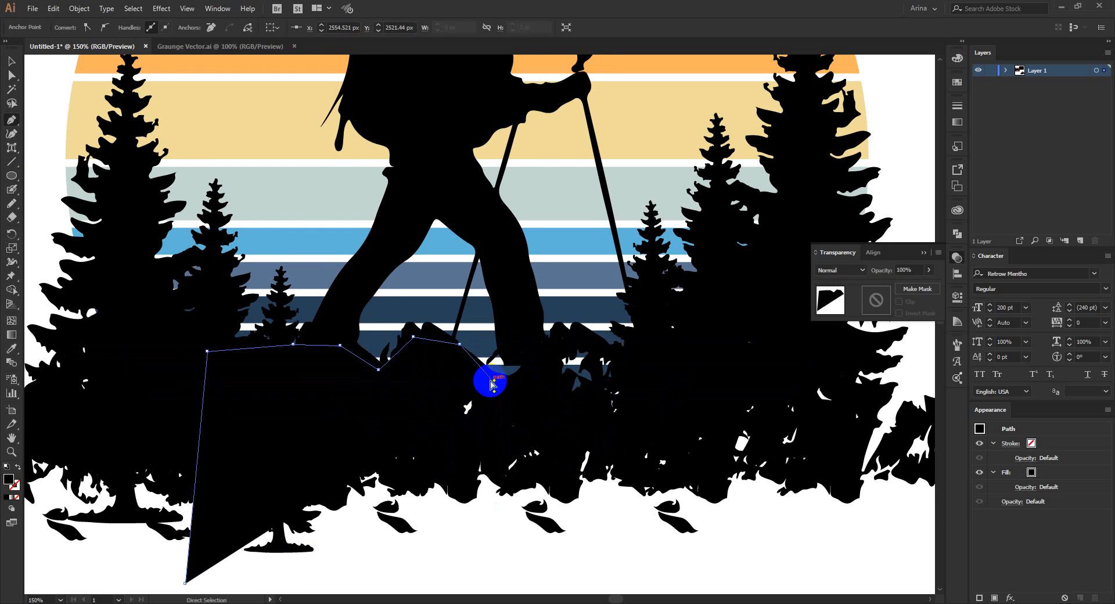
key("ctrl+z")
Step: Trace the path on under the hiker's front foot and along the ridge to the tallest pine on the right
left_click(472, 369)
left_click(514, 351)
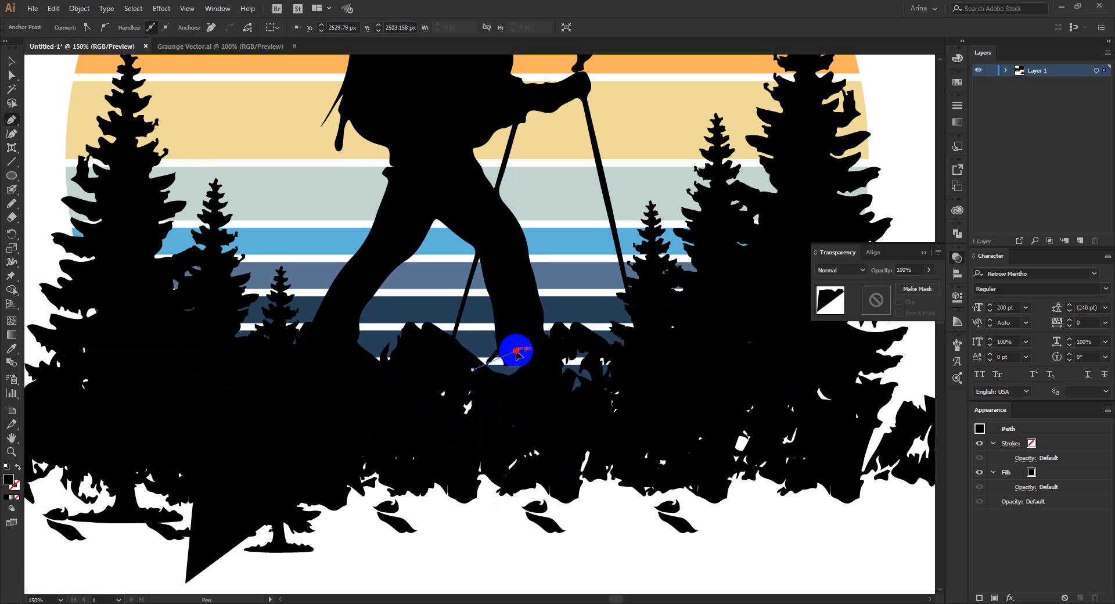
left_click(568, 340)
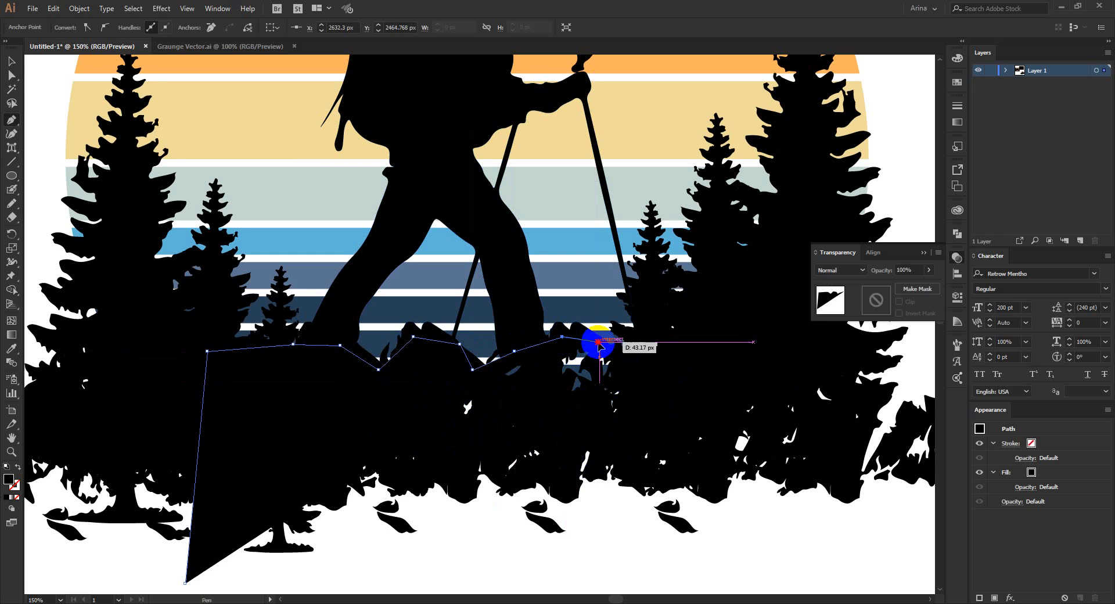
left_click(599, 341)
left_click(632, 365)
left_click(736, 338)
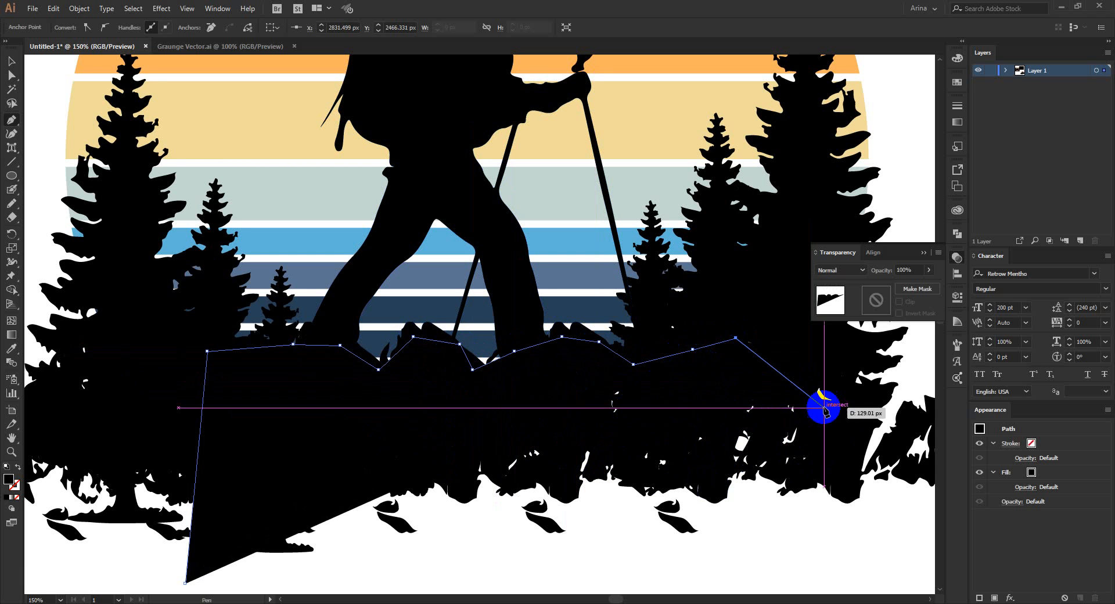
Step: Bring the path back below the ridge as a solid ground shape, remove its lower-left starting anchor, and deselect it
left_click(819, 537)
left_click(385, 547)
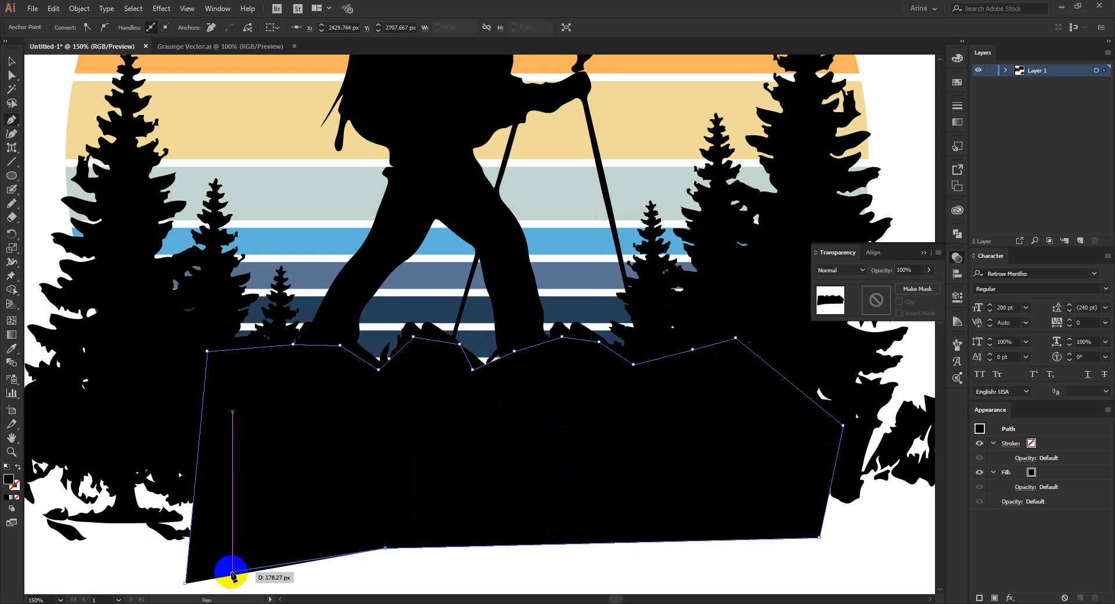
left_click(189, 582)
left_click(186, 582)
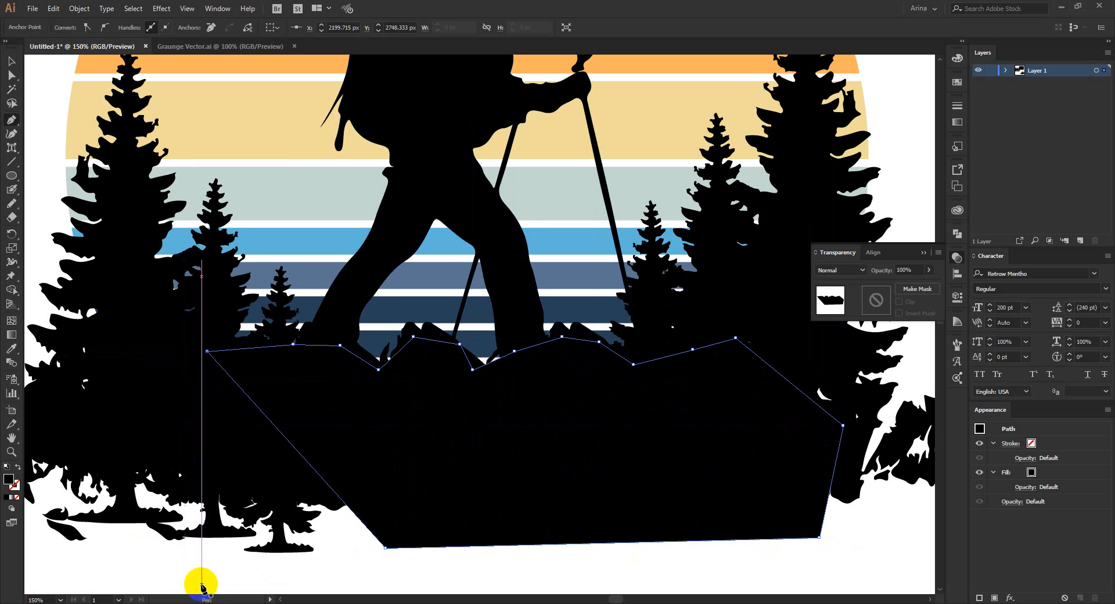
scroll(393, 455, "down", 2)
key("v")
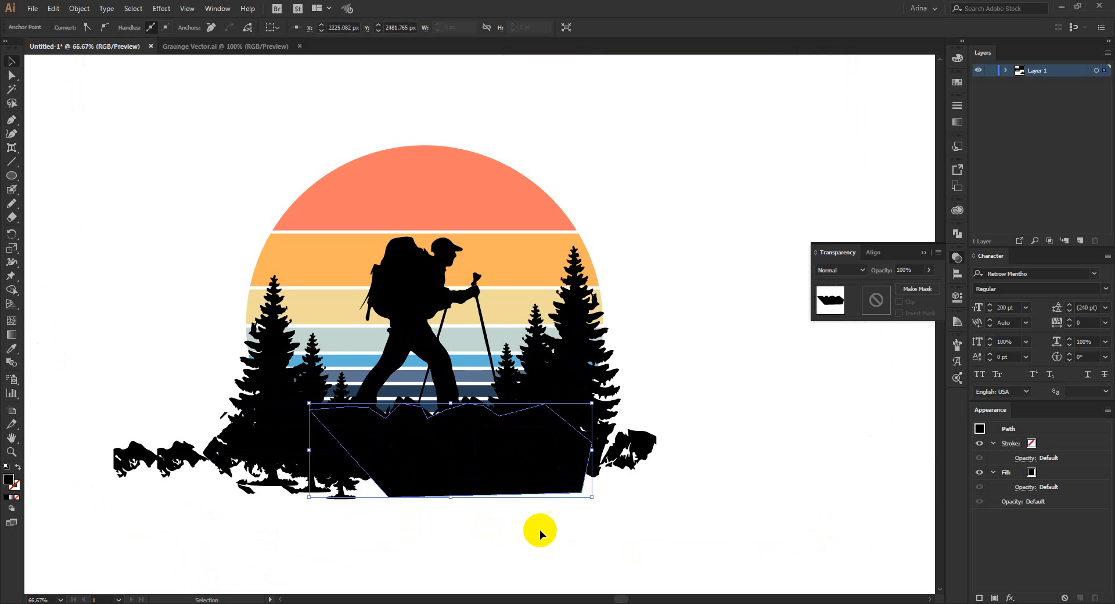
left_click(604, 534)
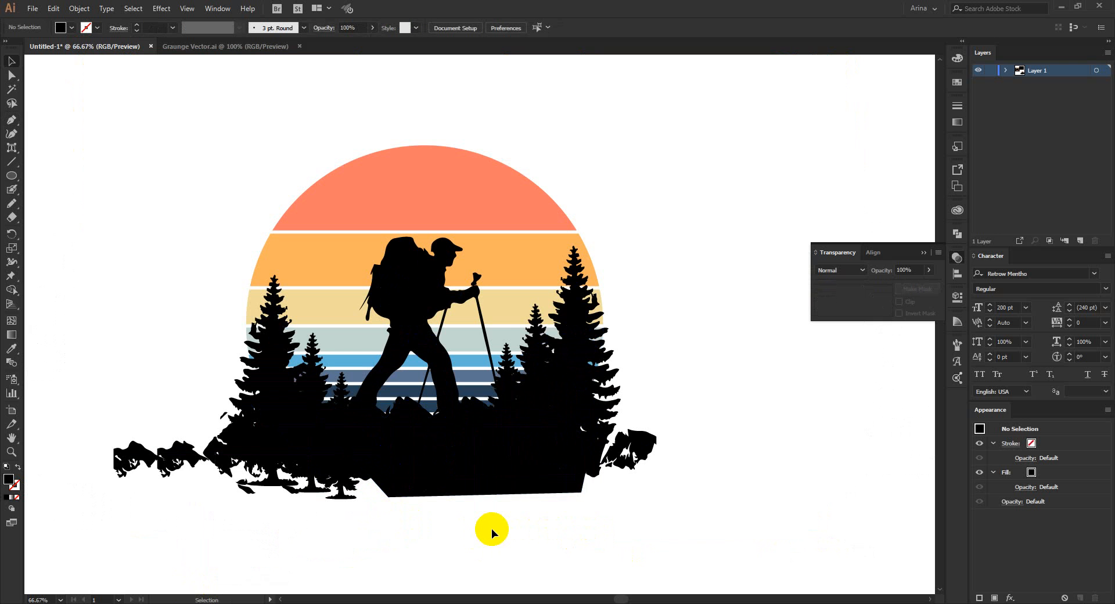
scroll(491, 528, "down", 1)
scroll(369, 331, "up", 1)
scroll(415, 308, "down", 1)
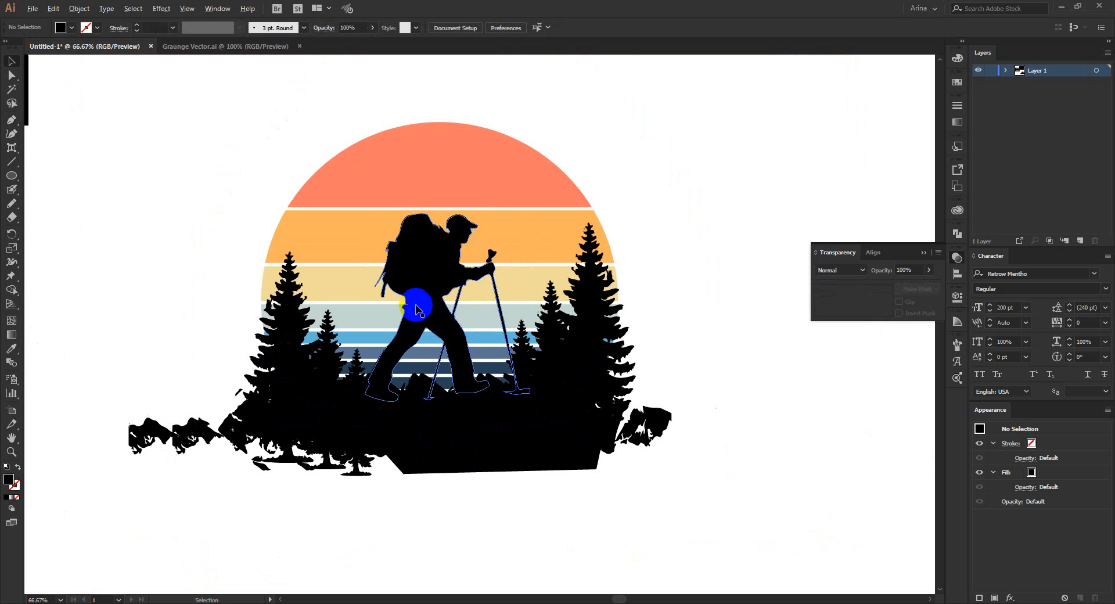
scroll(332, 200, "up", 1)
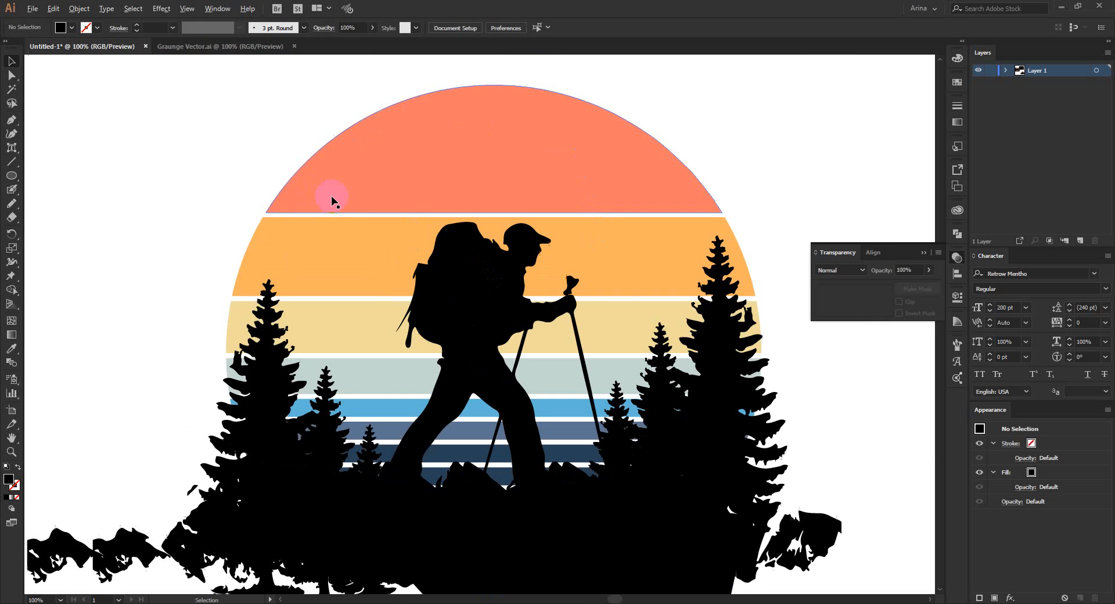
scroll(355, 214, "down", 1)
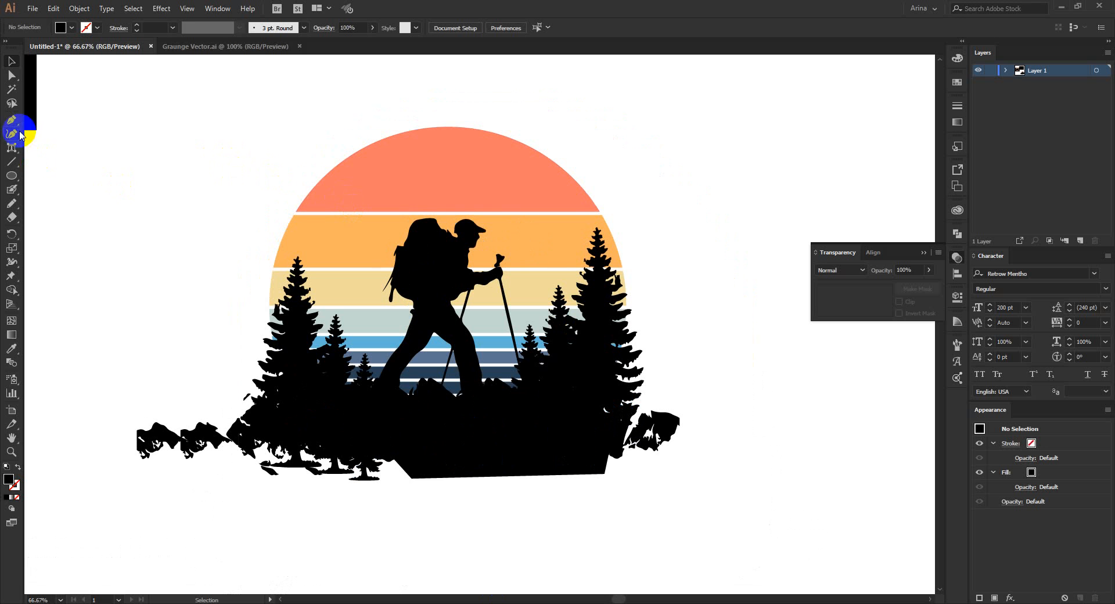
Step: Draw a black circle about 132 px wide in the empty area upper left of the sun and overlap it with an offset copy
left_click_drag(129, 144, 154, 173)
key("v")
left_click(151, 185)
scroll(104, 142, "up", 2)
left_click_drag(214, 211, 214, 211)
left_click_drag(141, 147, 141, 147)
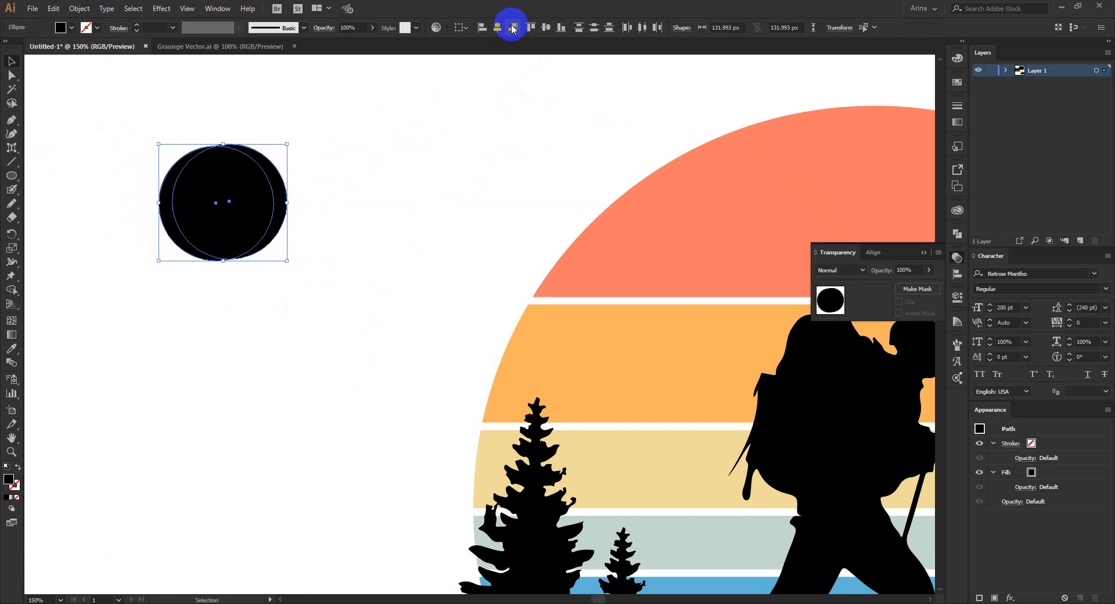
Step: Align the two circles on their vertical centres and remove their overlap with Shape Builder, leaving two crescents
left_click(545, 28)
left_click(231, 242)
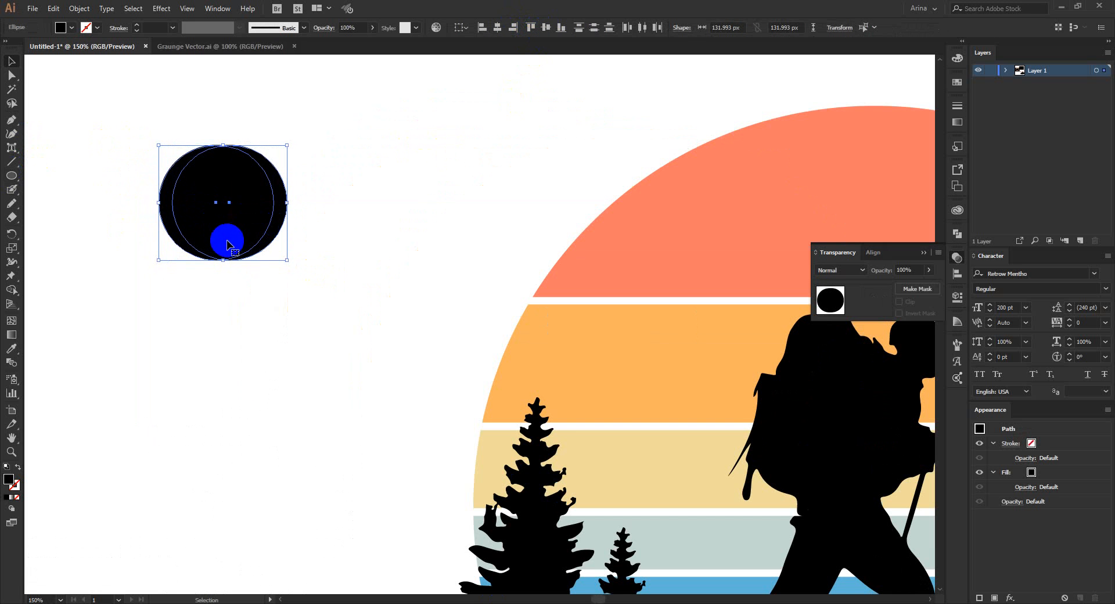
key("shift+m")
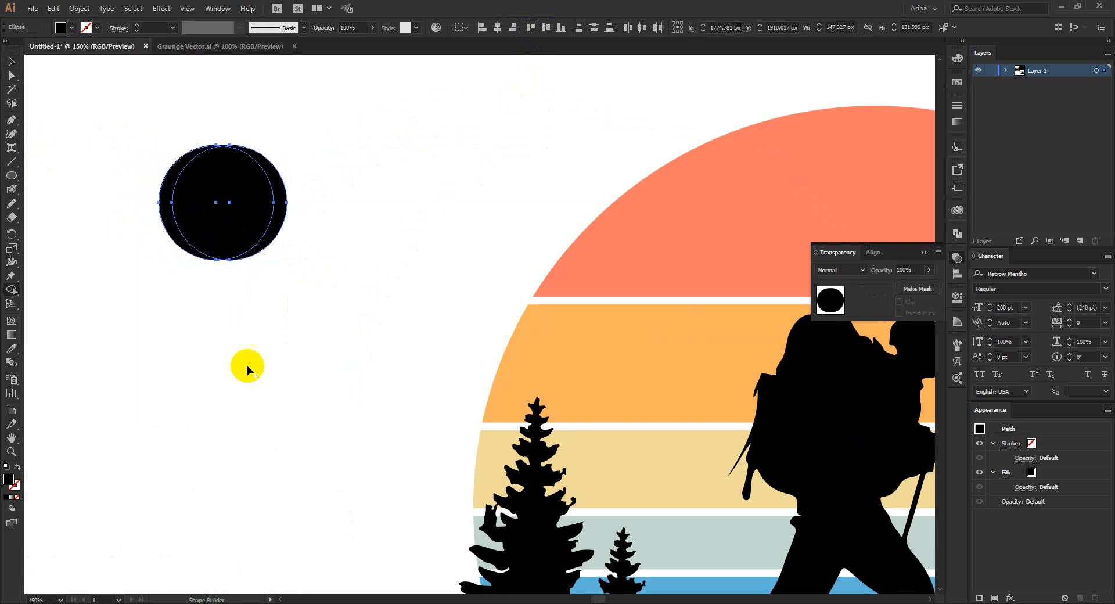
left_click(219, 232)
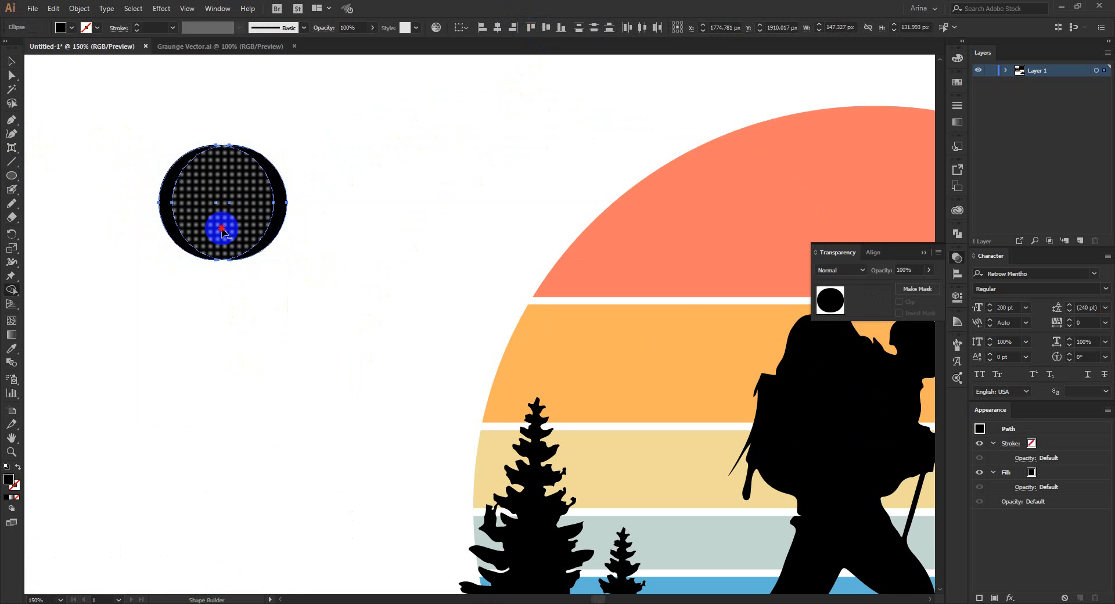
left_click(222, 229, "alt")
Step: Move the right crescent aside, place the left crescent back to back over it, and rotate that one slightly clockwise
key("v")
left_click(302, 199)
left_click_drag(282, 188, 353, 187)
left_click_drag(174, 209, 411, 222)
left_click_drag(363, 172, 367, 163)
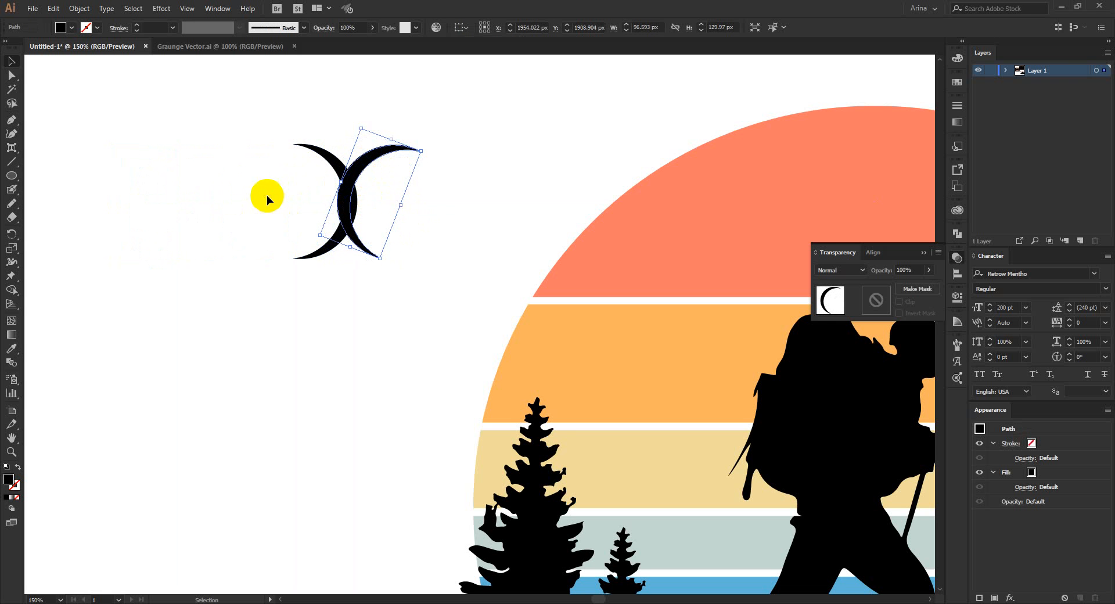
left_click(266, 196)
Step: Try shifting the rotated crescent about 6 px to the right, away from the other crescent
left_click_drag(418, 239, 232, 140)
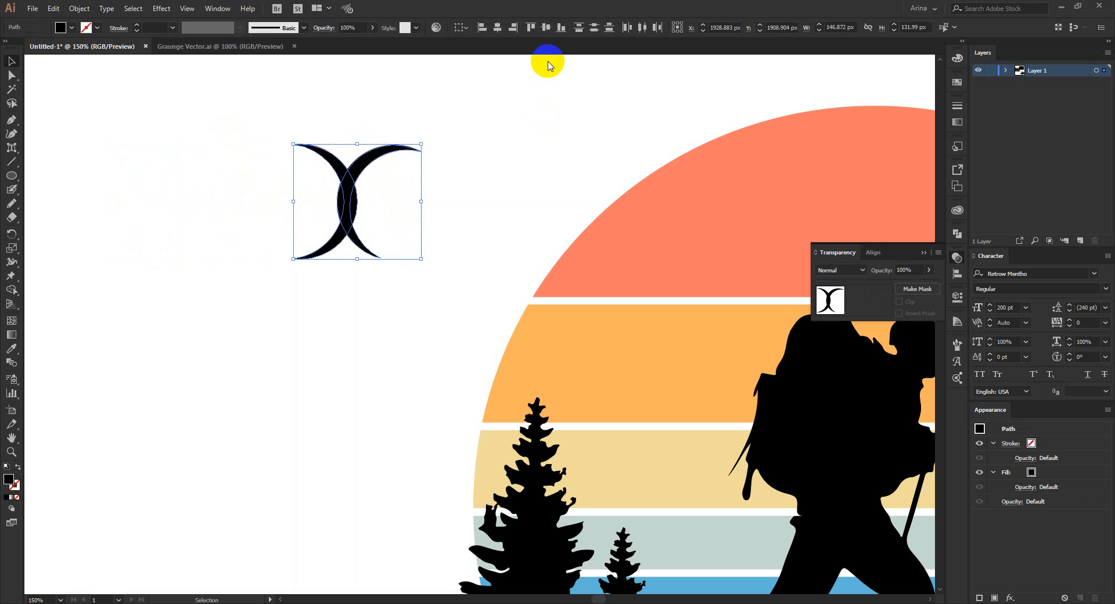
left_click(377, 299)
scroll(342, 164, "up", 2)
left_click_drag(188, 114, 559, 312)
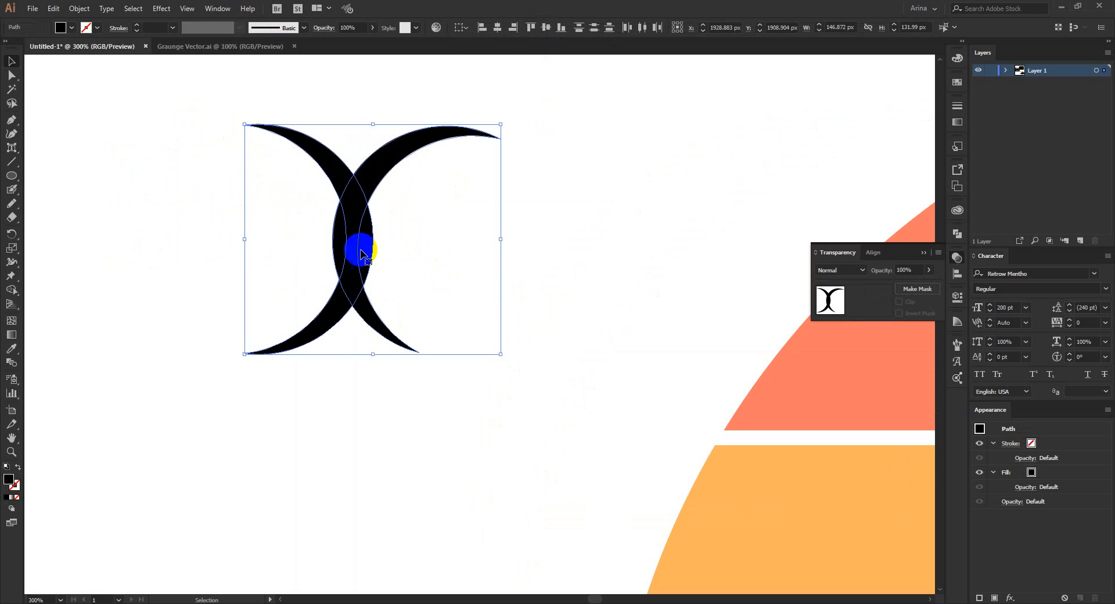
left_click(361, 253)
left_click(437, 253)
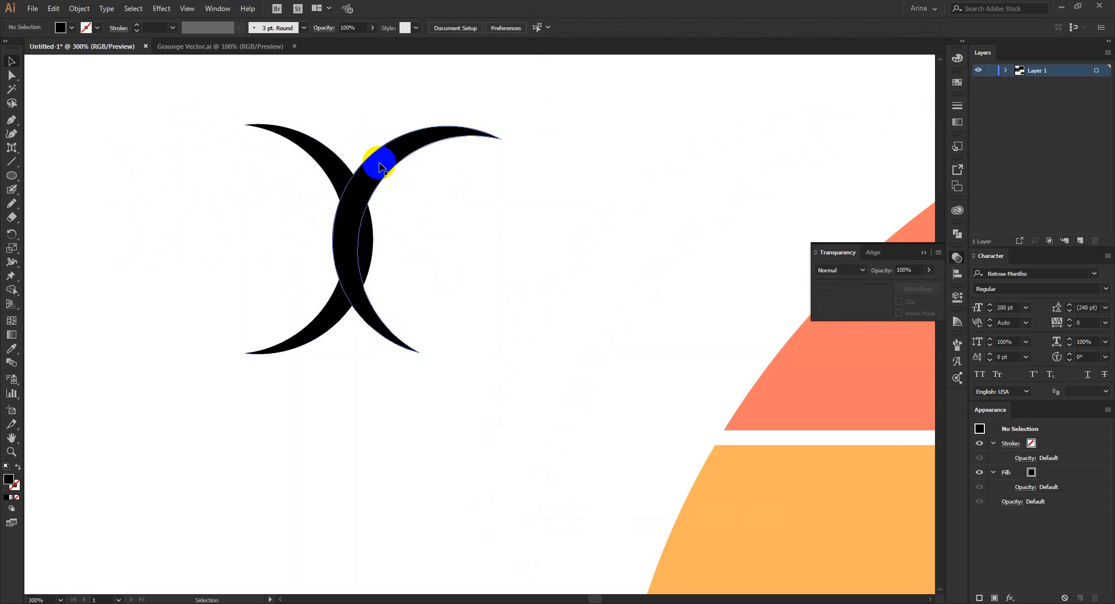
mouse_move(380, 165)
left_mouse_down()
mouse_move(394, 165)
mouse_move(382, 183)
left_mouse_up()
left_click(421, 258)
left_click_drag(509, 279, 232, 209)
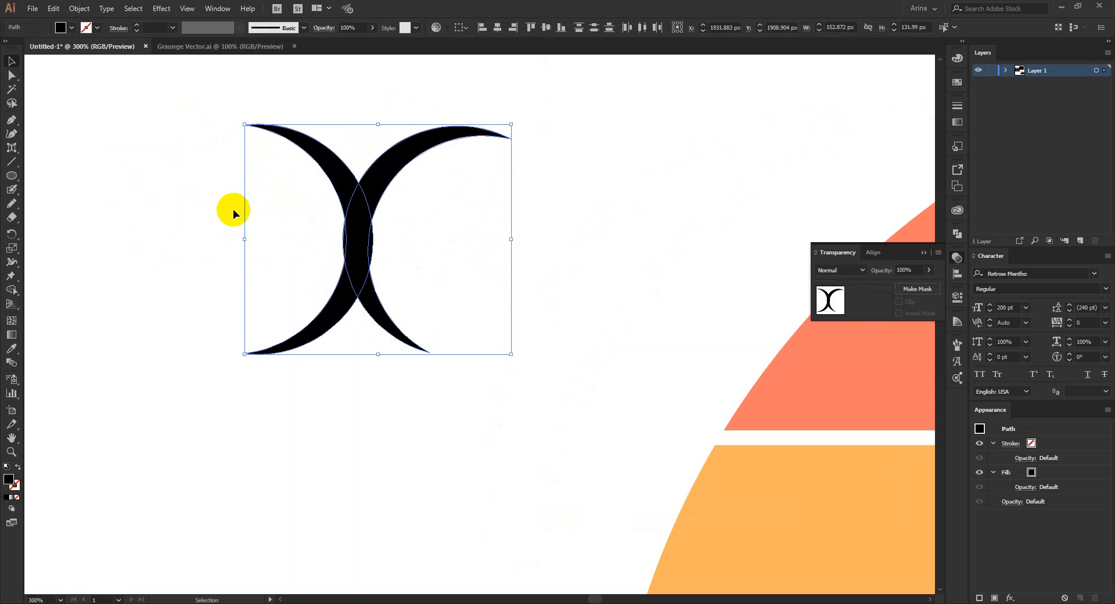
left_click(492, 299)
Step: Move the rotated crescent about 23 px left and 7 px down across the other crescent, and select both
scroll(282, 295, "down", 1)
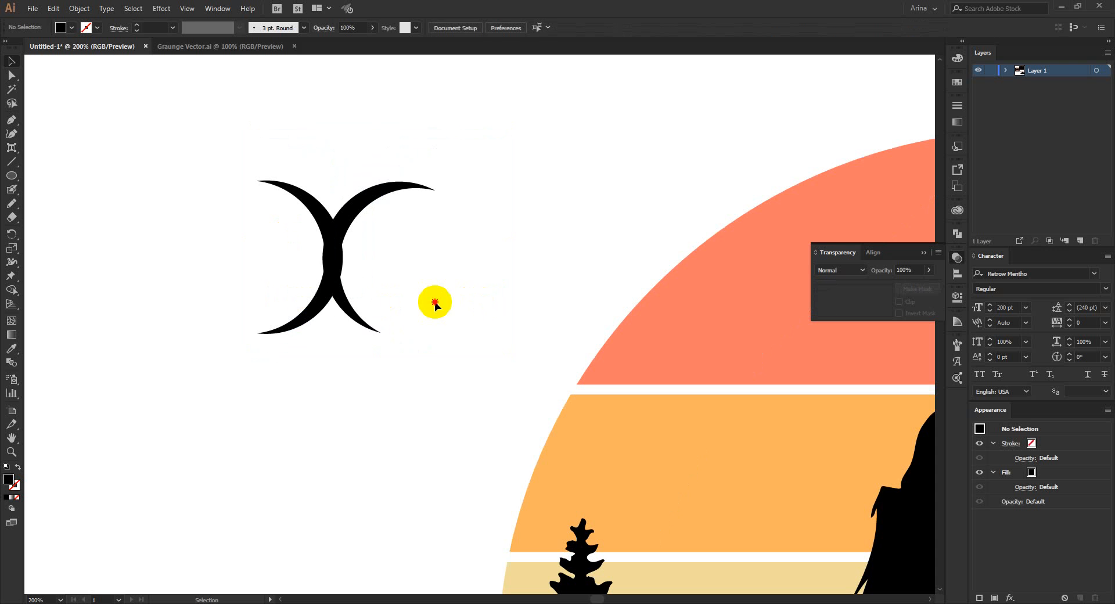
left_click_drag(359, 323, 331, 326)
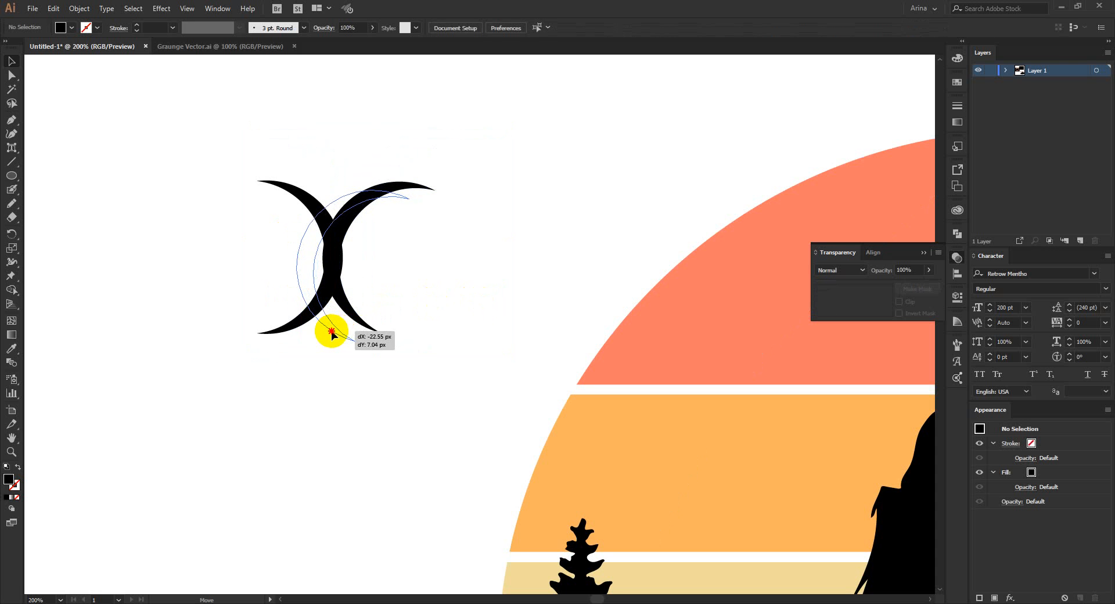
left_click(424, 310)
left_click_drag(483, 307, 210, 203)
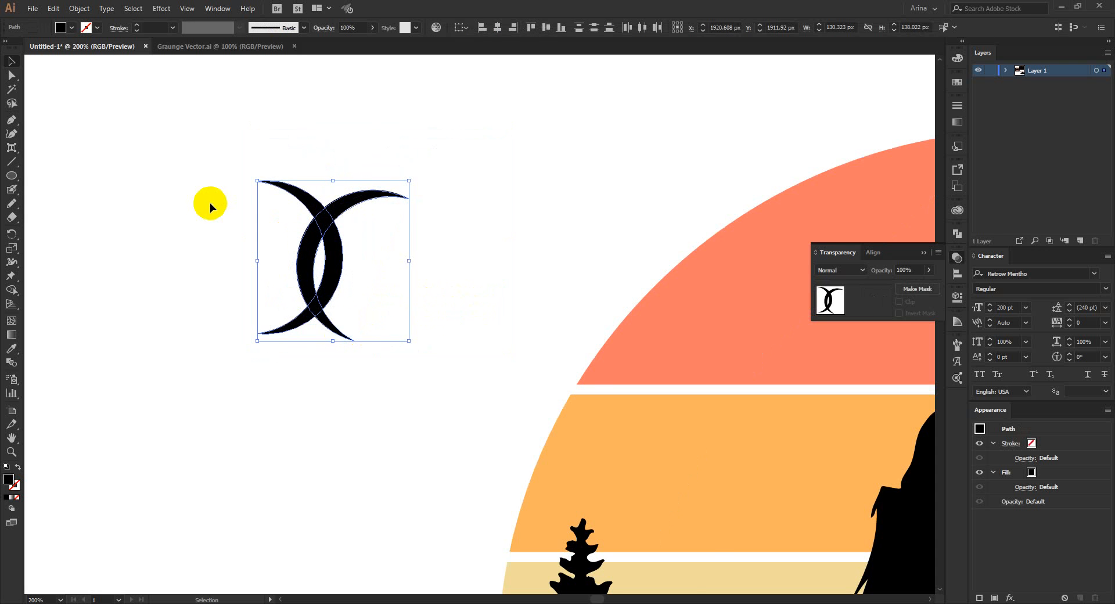
Step: Remove the crescents' parts below their upper crossing with Shape Builder and unite the two remaining wings into one bird
scroll(228, 173, "up", 1)
key("shift+m")
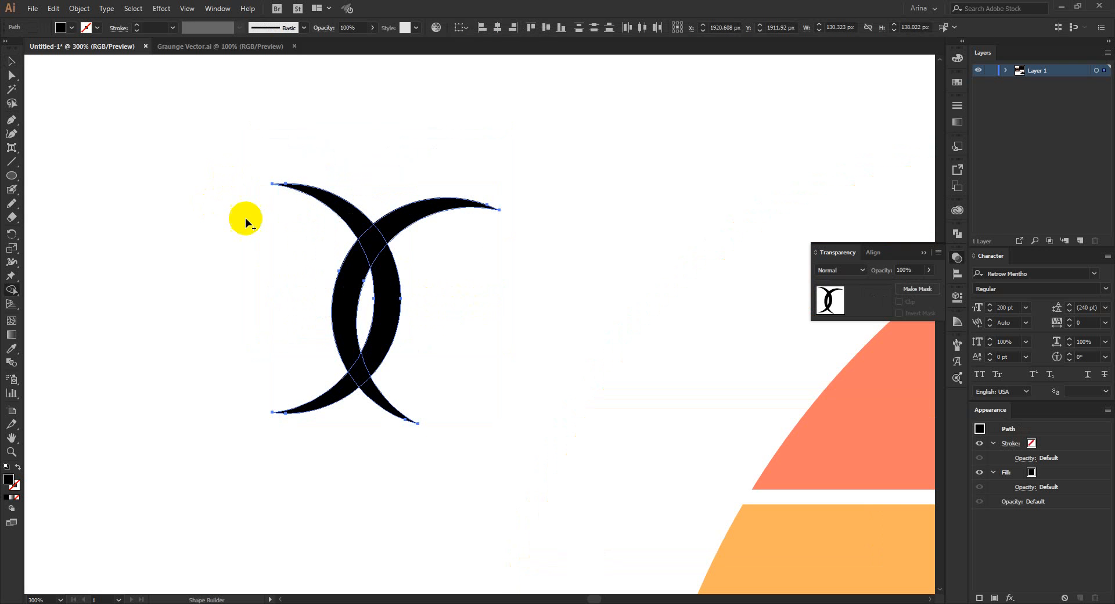
mouse_move(284, 272)
left_mouse_down()
mouse_move(393, 342)
mouse_move(453, 361)
mouse_move(96, 434)
mouse_move(360, 369)
left_mouse_up()
key("v")
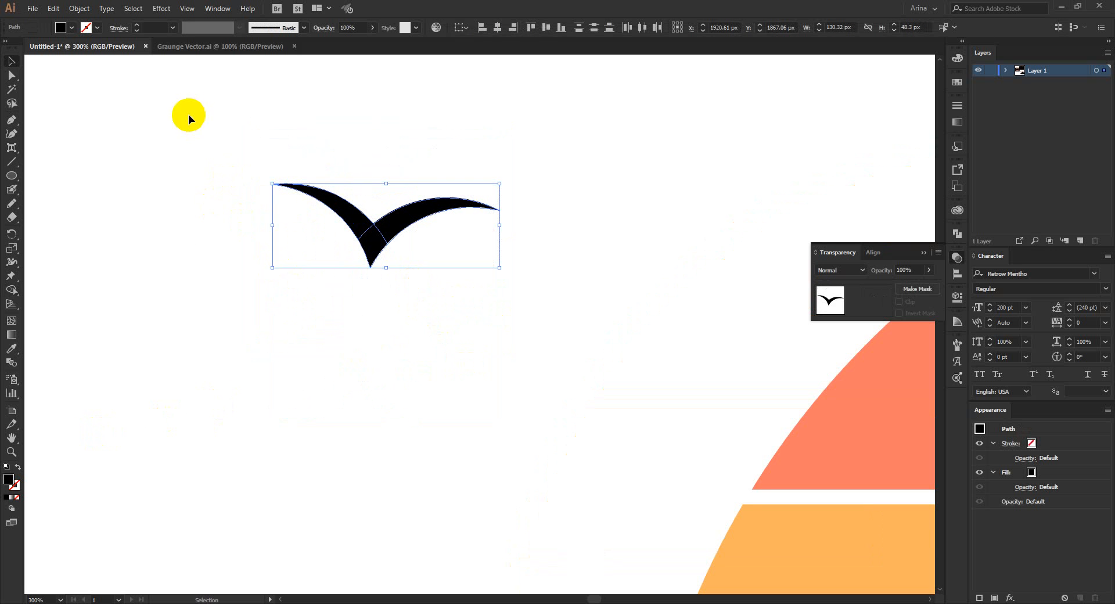
left_click(955, 233)
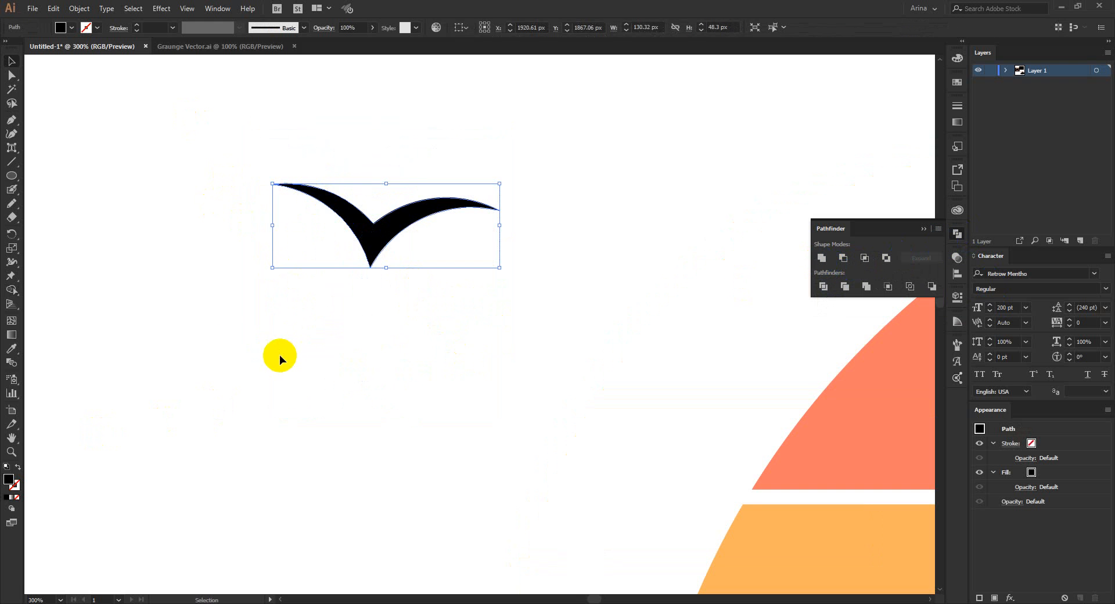
left_click(250, 337)
Step: Move the bird onto the sun's coral top band, scale it down, and arrange copies into a flock of four birds
scroll(174, 290, "down", 2)
left_click_drag(254, 218, 648, 296)
left_click_drag(548, 282, 246, 221)
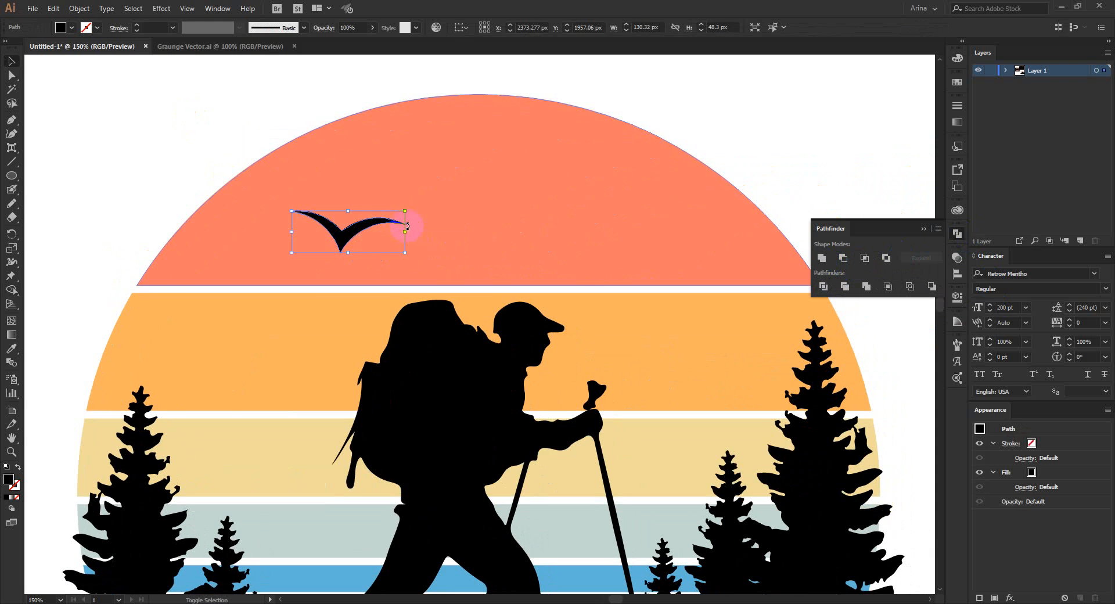
left_click_drag(406, 232, 361, 200)
left_click(211, 115)
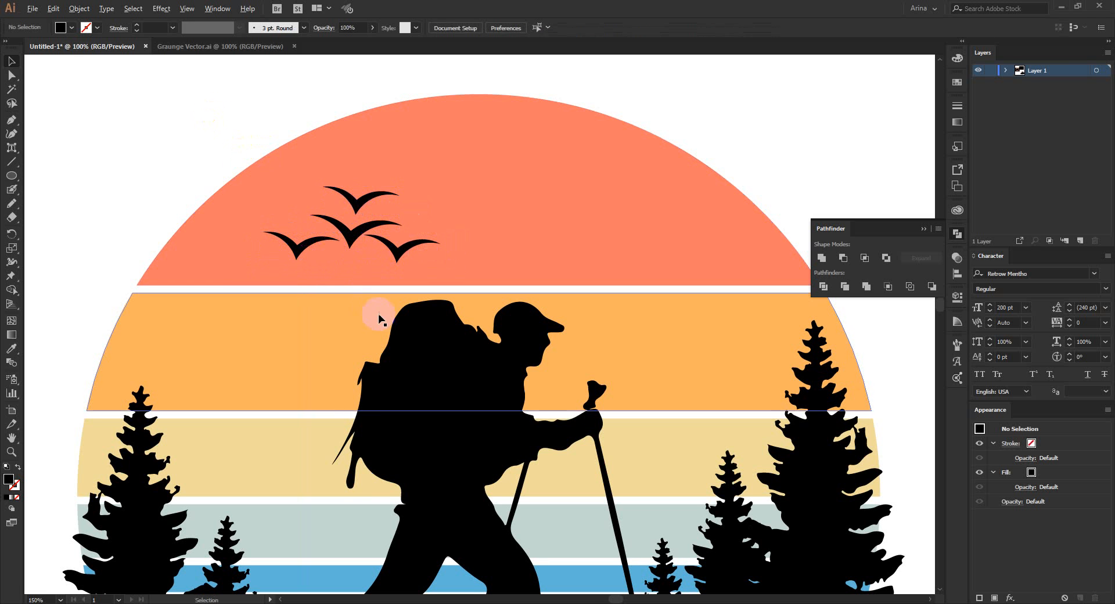
scroll(379, 316, "down", 3)
scroll(260, 244, "down", 1)
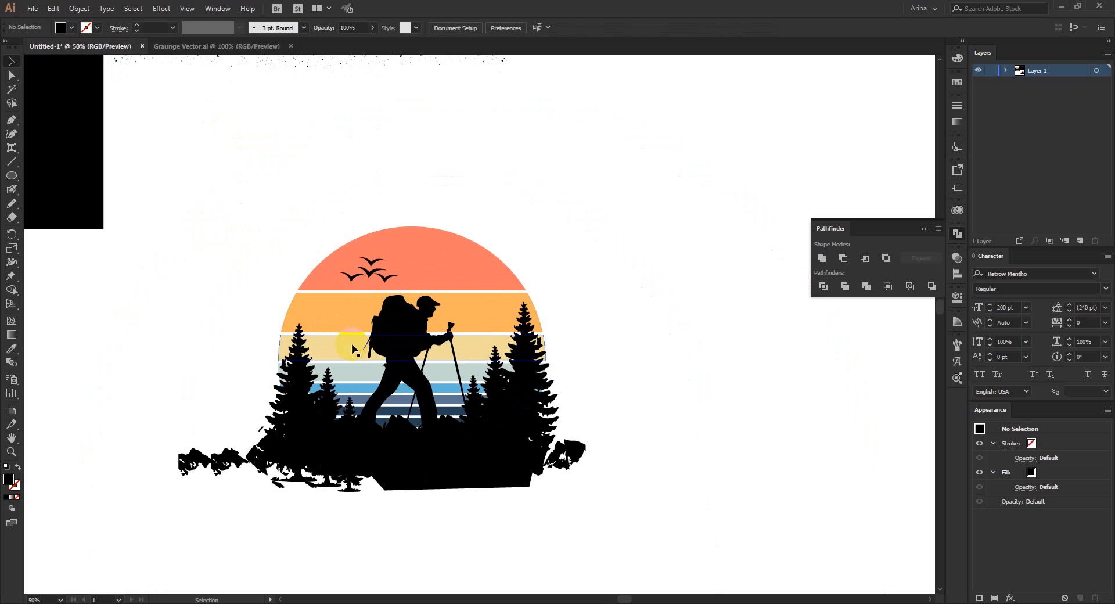
scroll(352, 348, "up", 1)
left_click(684, 455)
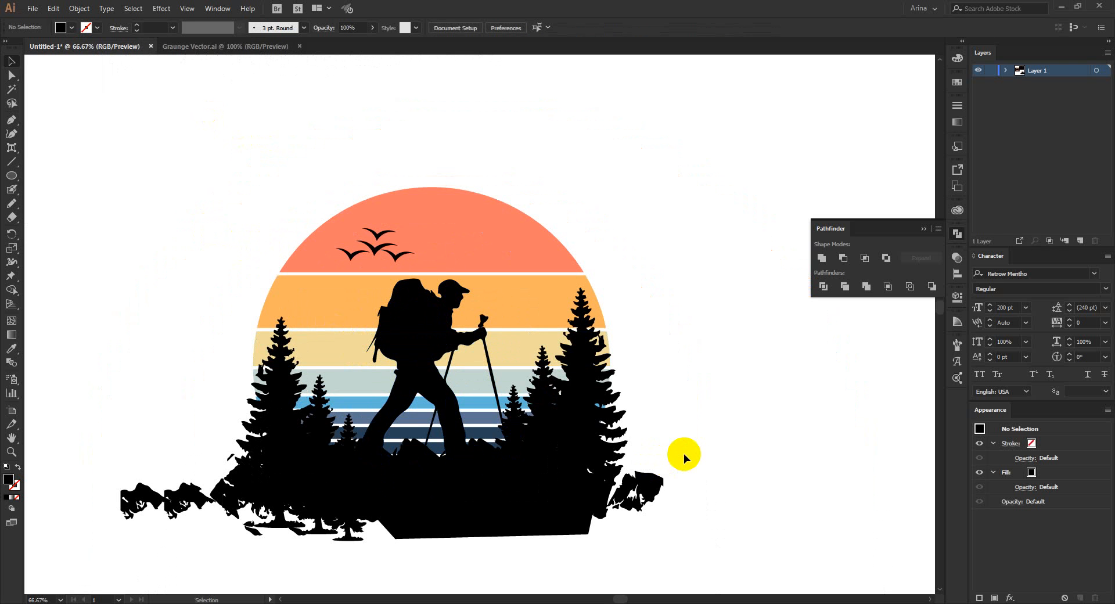
key("ctrl+minus")
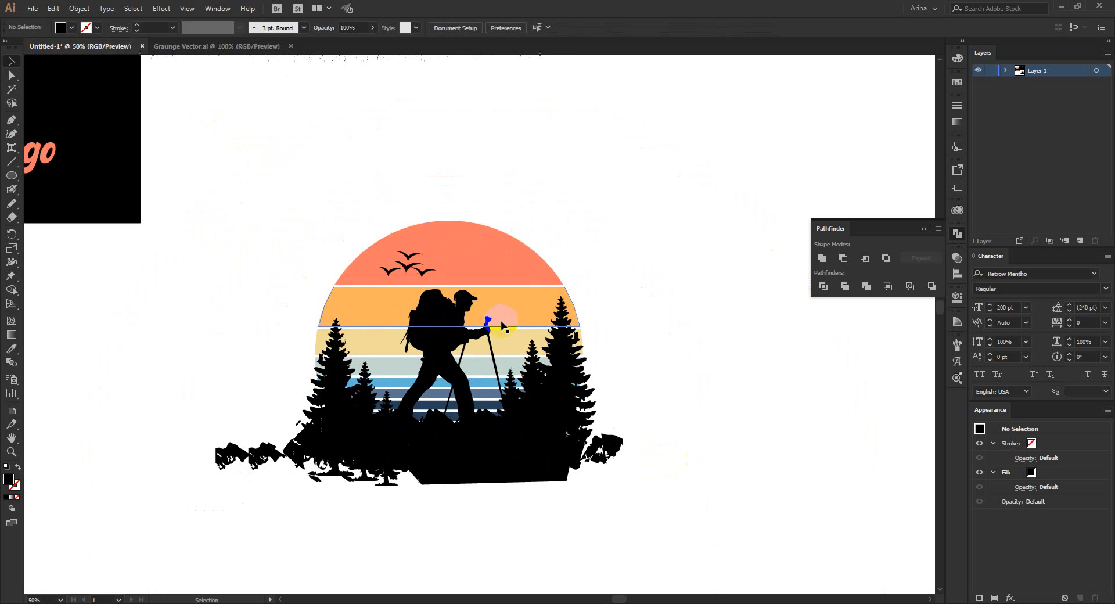
scroll(468, 496, "up", 1)
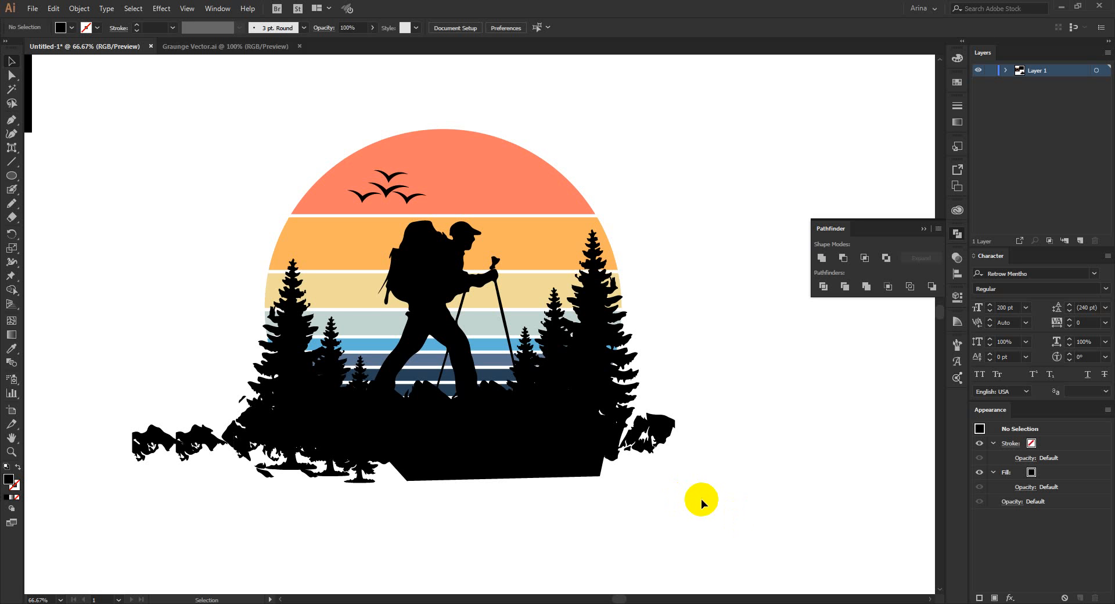
left_click_drag(753, 527, 796, 521)
left_click(136, 99)
left_click(795, 521)
Step: Select all the black silhouettes without the striped sun and unite them into one shape
left_click_drag(149, 117, 757, 548)
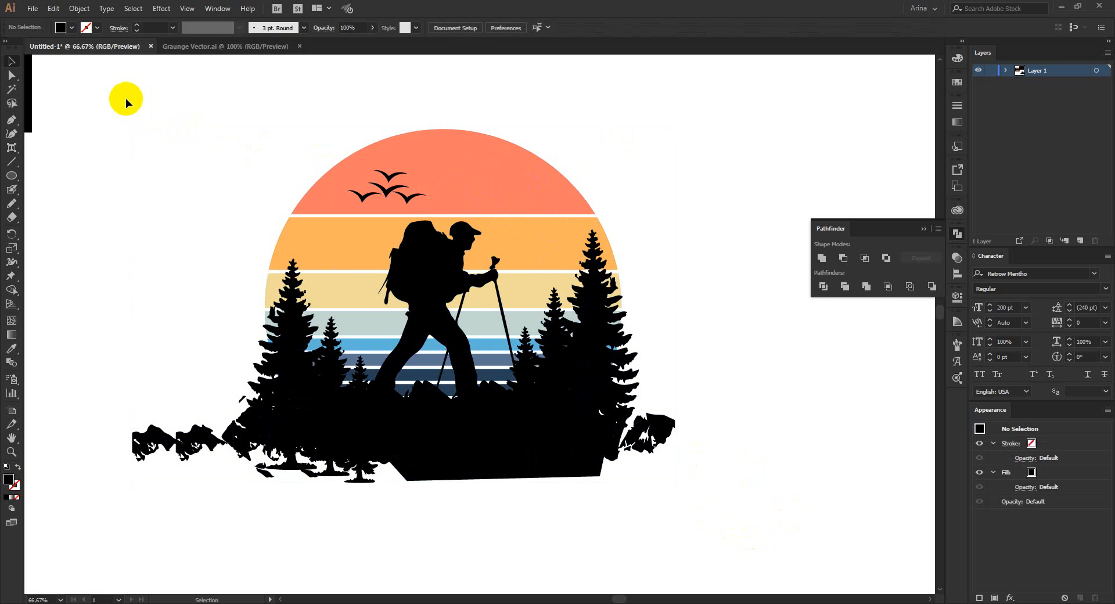
left_click_drag(124, 99, 738, 532)
left_click(510, 205, "shift")
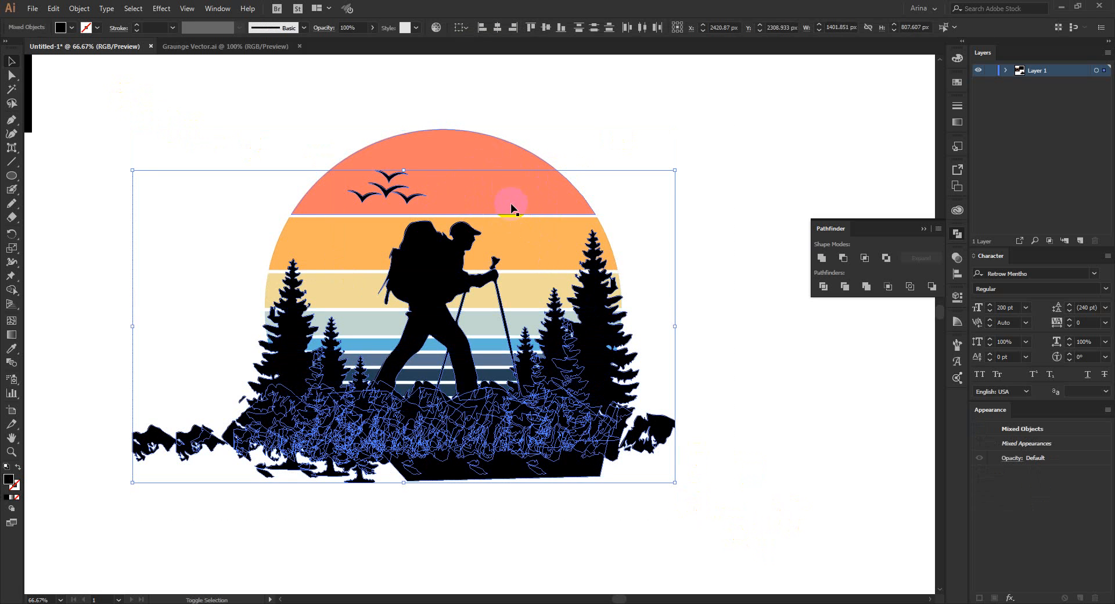
left_click(528, 270, "shift")
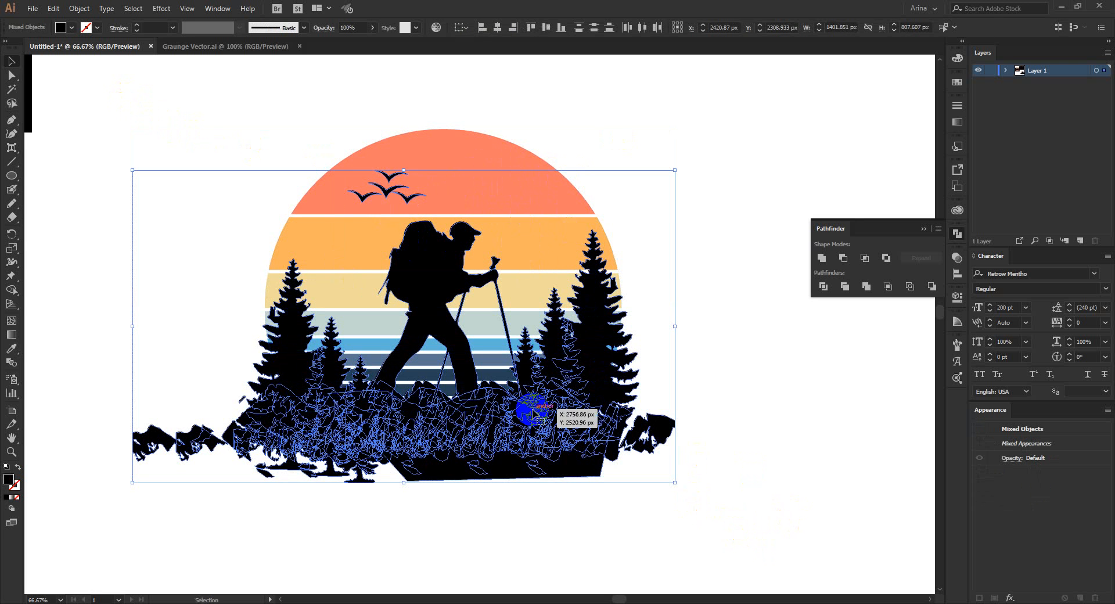
left_click(367, 217, "shift")
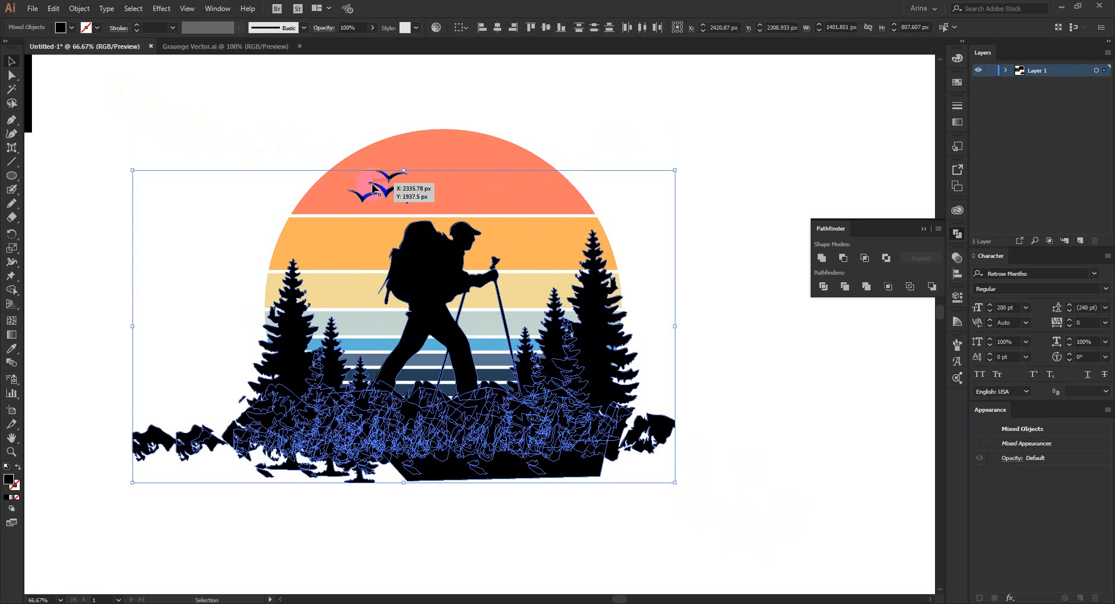
left_click(825, 262)
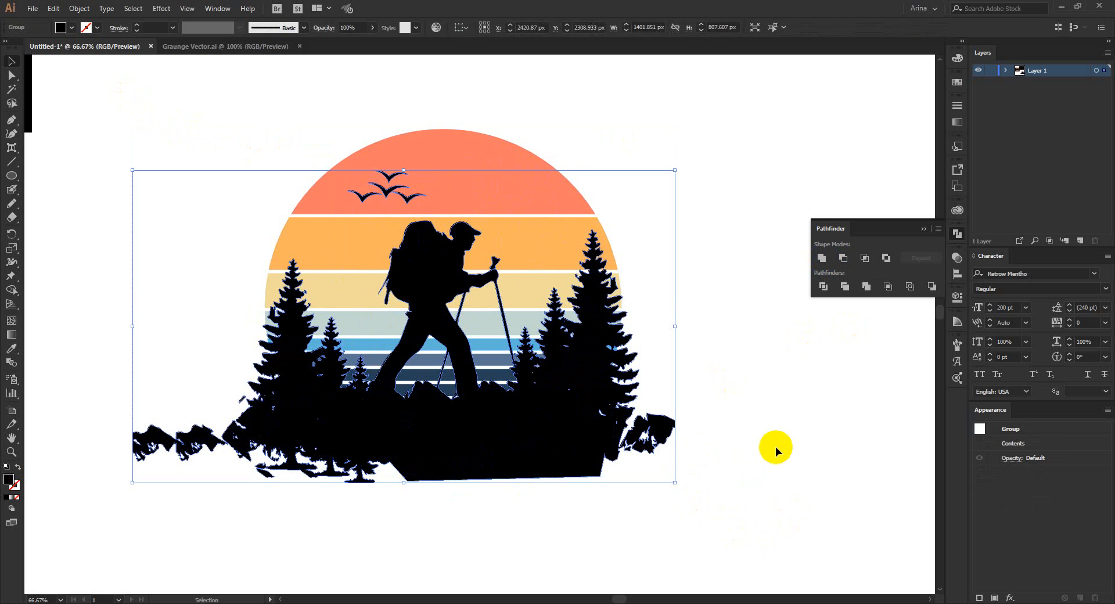
Step: Show the united silhouette's anchor points and remove the silhouette from the canvas, leaving the striped sun in place
left_click(582, 450)
key("a")
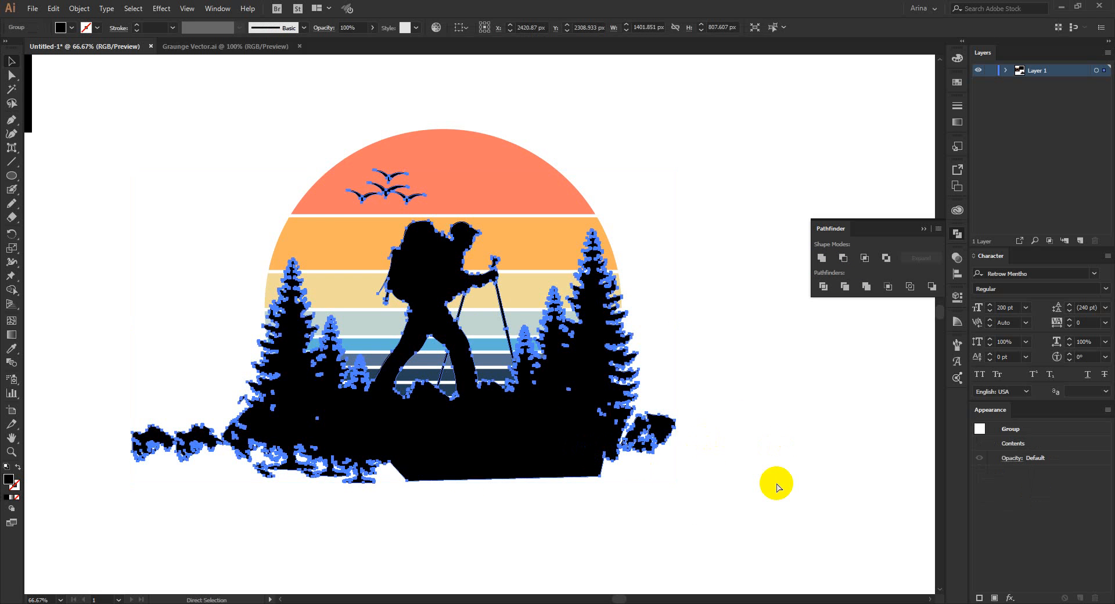
key("v")
key("Delete")
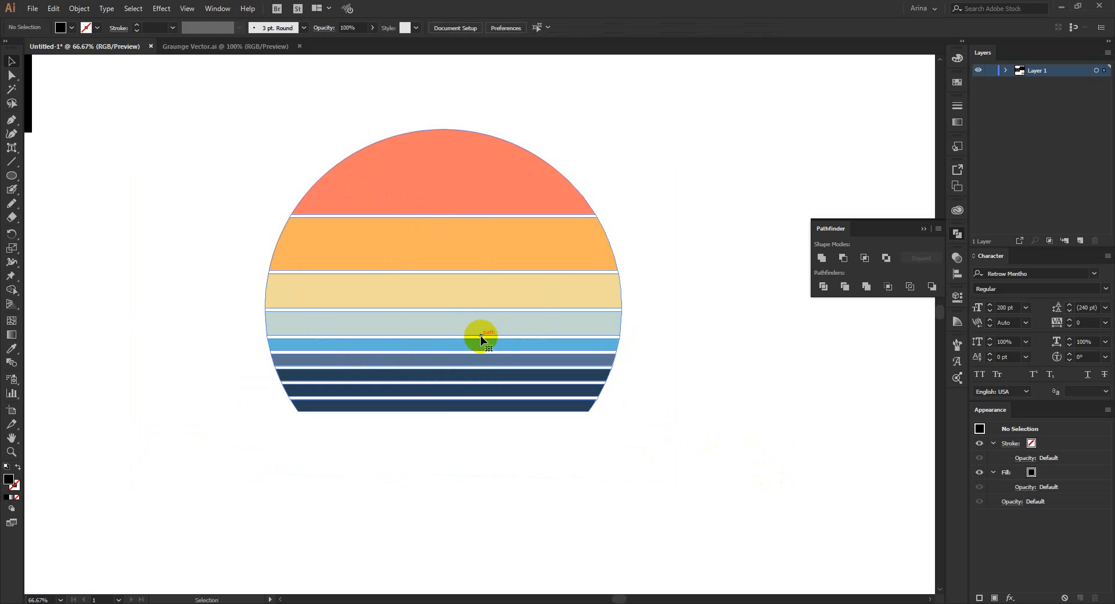
Step: Bring up the transparency settings with the opacity mask of the striped sun group
left_click(480, 335)
left_click(957, 257)
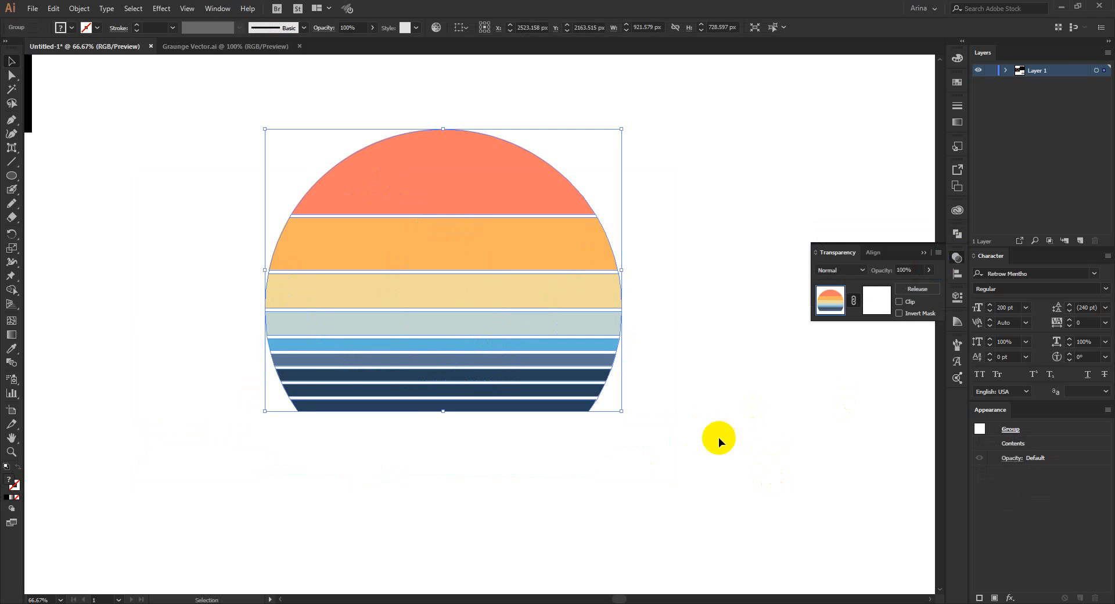
left_click(846, 318)
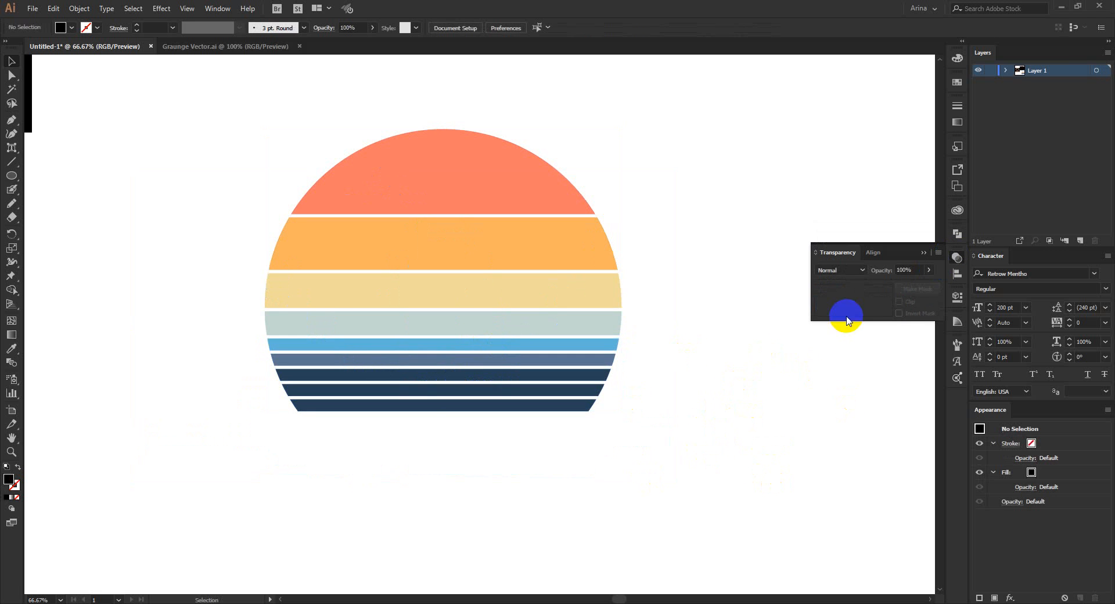
left_click(568, 329)
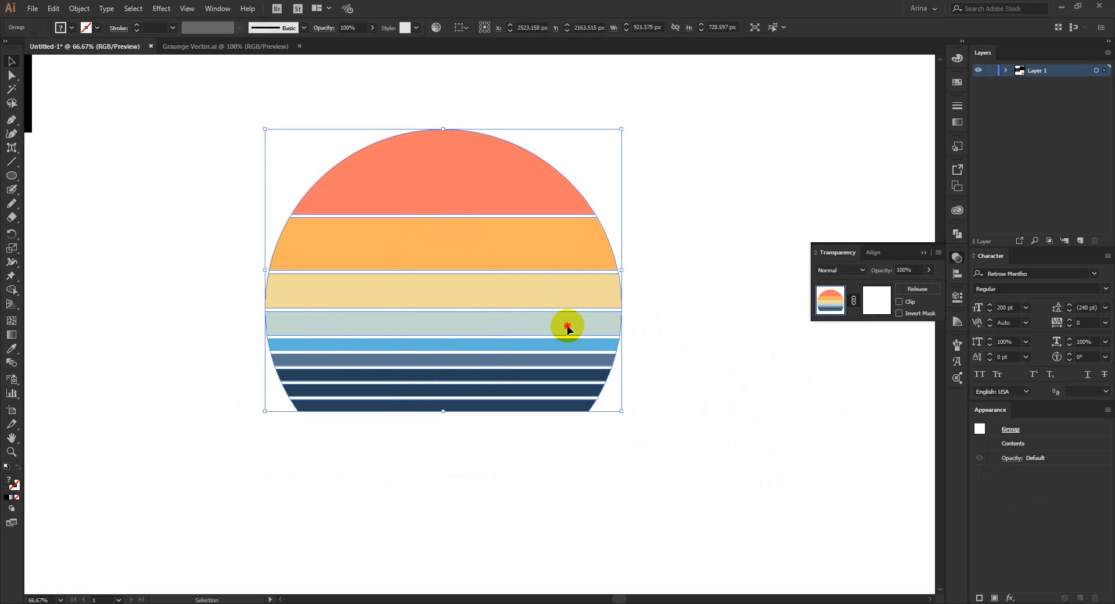
double_click(567, 328)
left_click(590, 326)
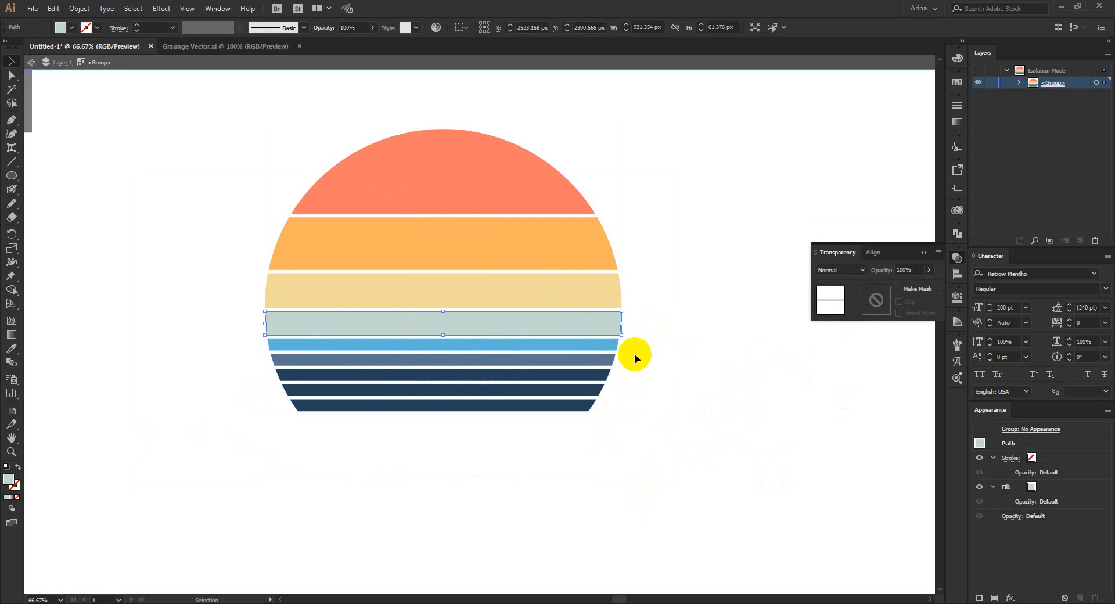
left_click(875, 297)
left_click(876, 299)
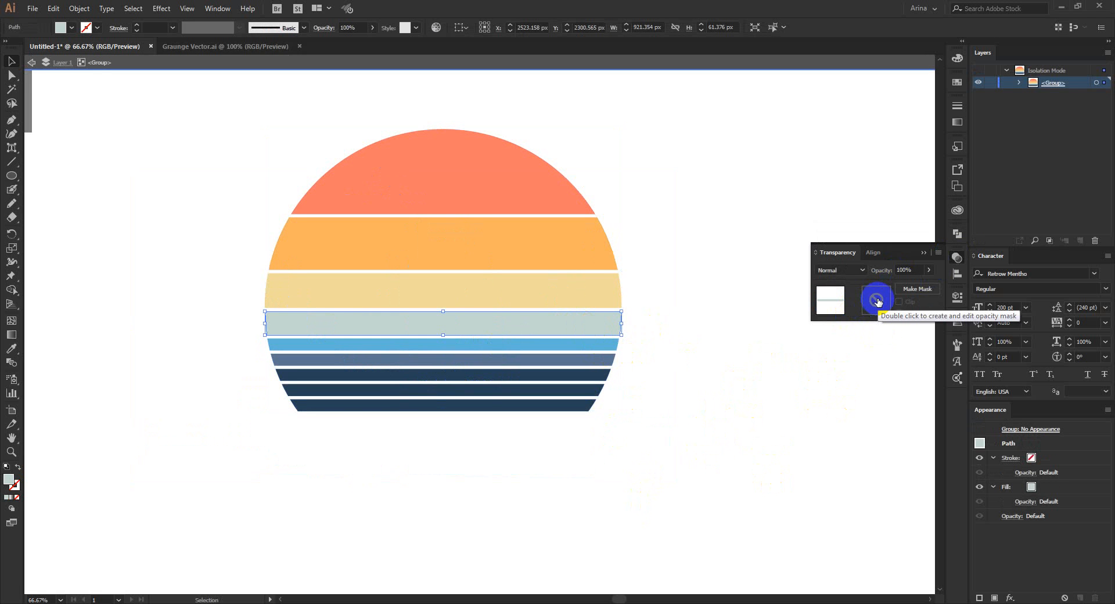
double_click(630, 438)
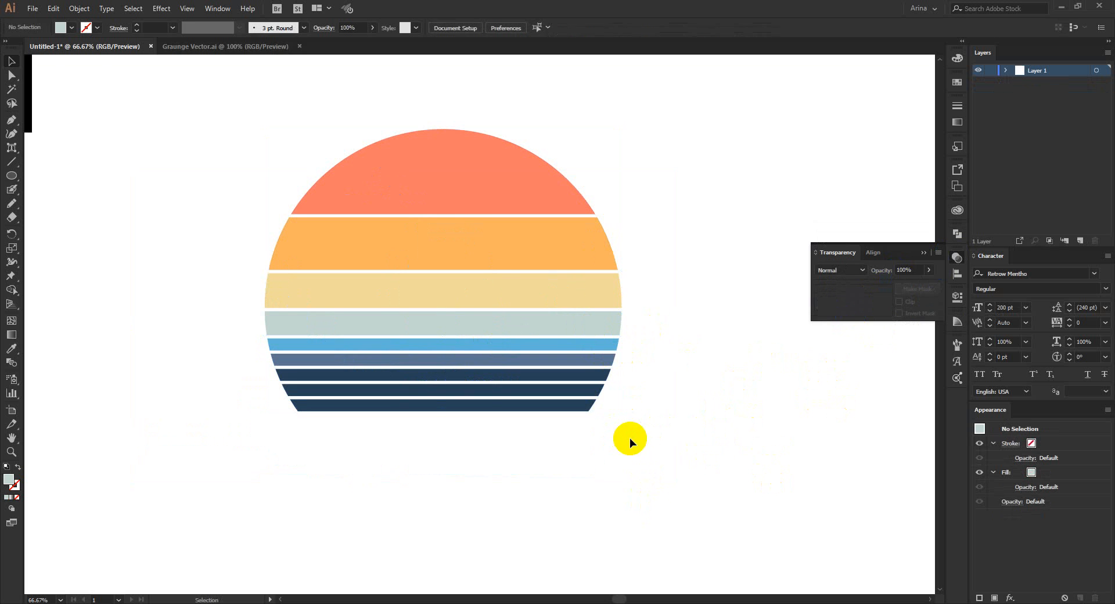
Step: Examine the contents of the striped sun's opacity mask and return to the sun artwork
left_click_drag(685, 486, 679, 418)
left_click(877, 303)
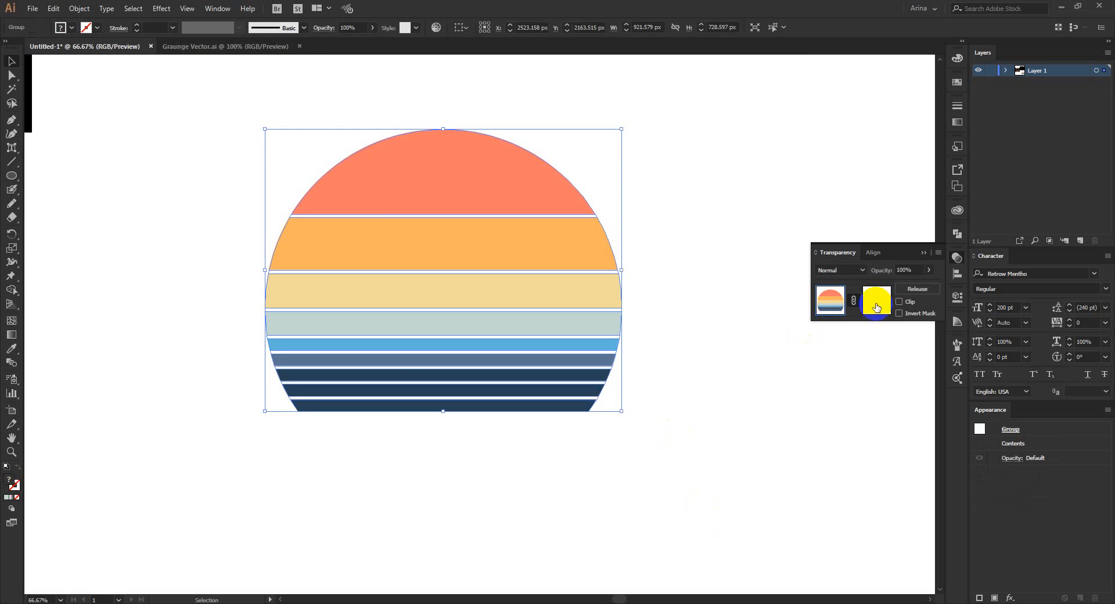
left_click_drag(764, 498, 215, 91)
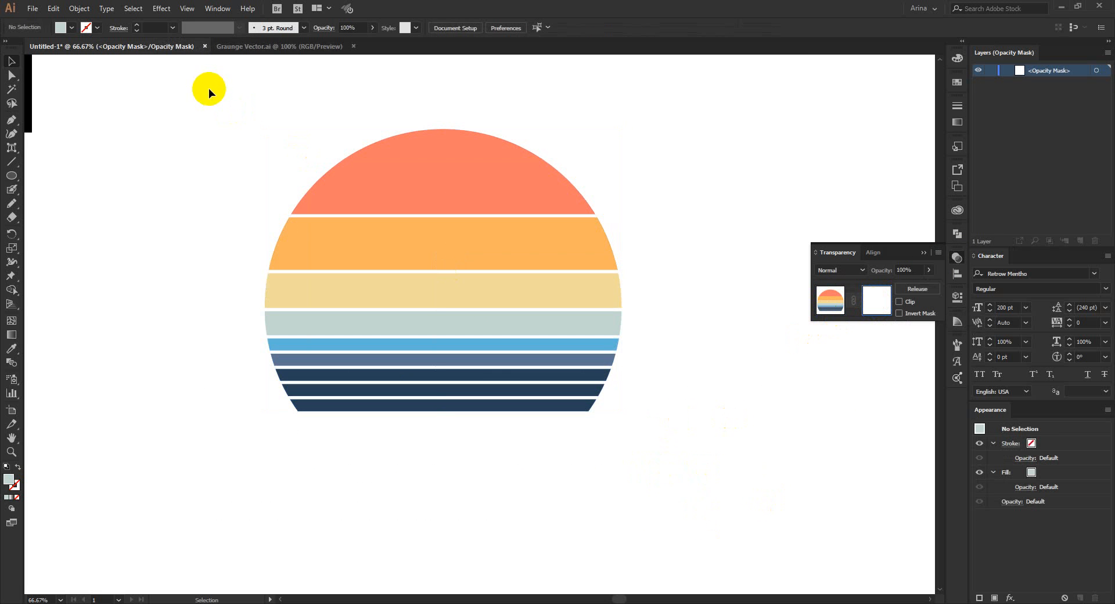
left_click(833, 306)
left_click_drag(682, 488, 341, 147)
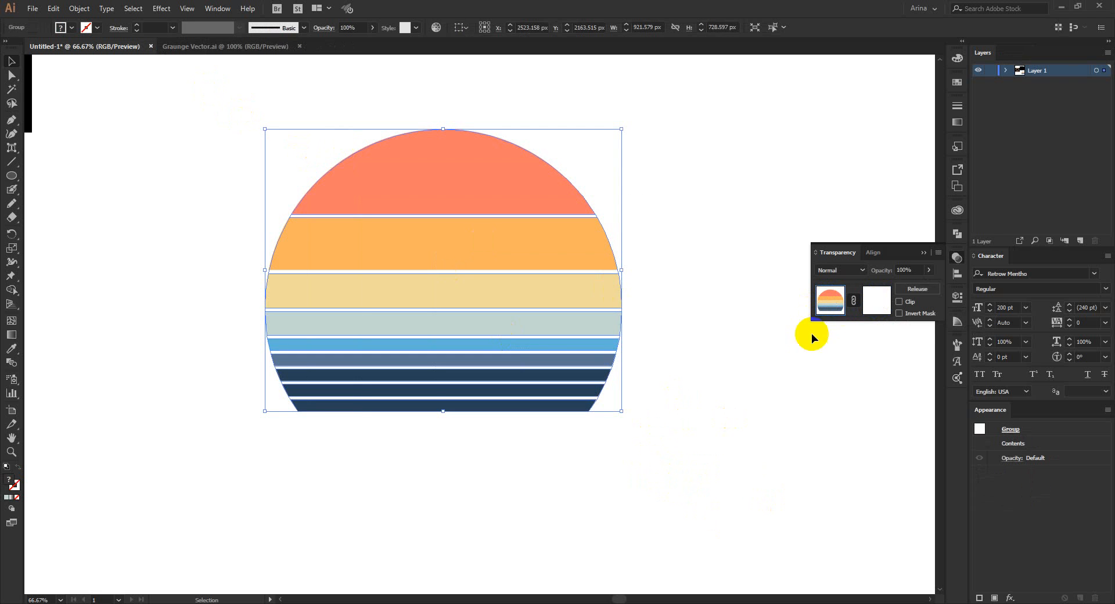
Step: Try the Clip option on the striped sun's opacity mask, and turn it off again
left_click(874, 306)
left_click(900, 302)
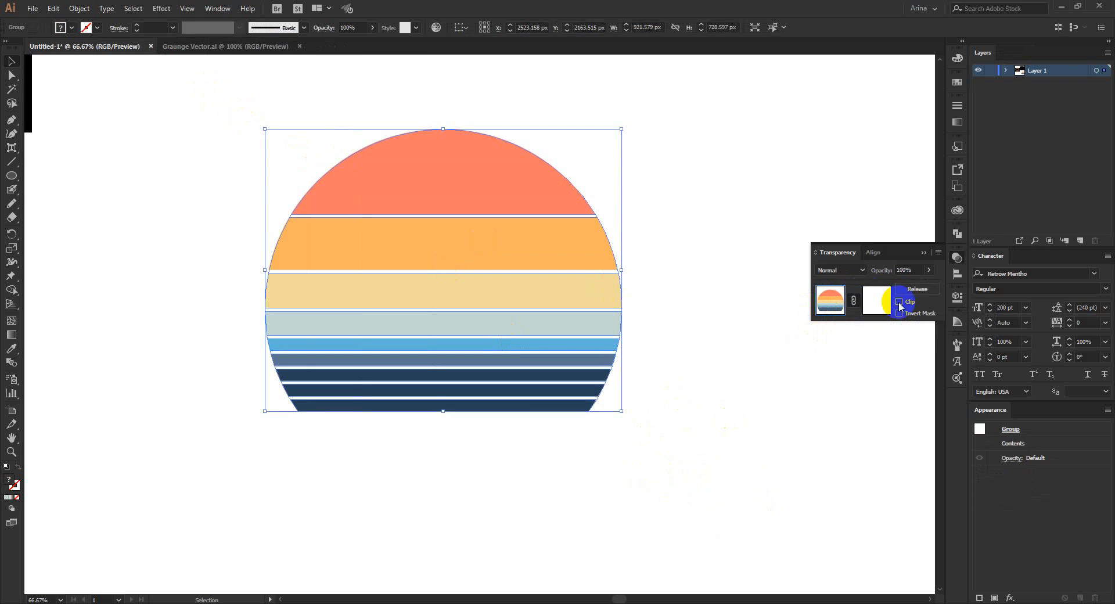
left_click(879, 307)
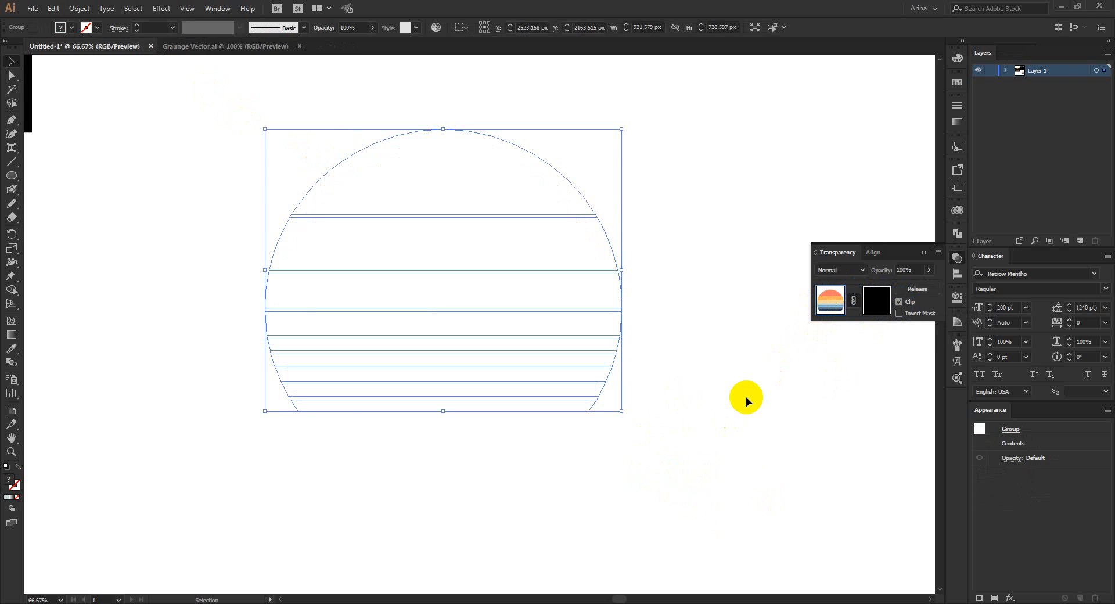
left_click(714, 416)
left_click_drag(713, 551, 202, 153)
left_click(726, 421)
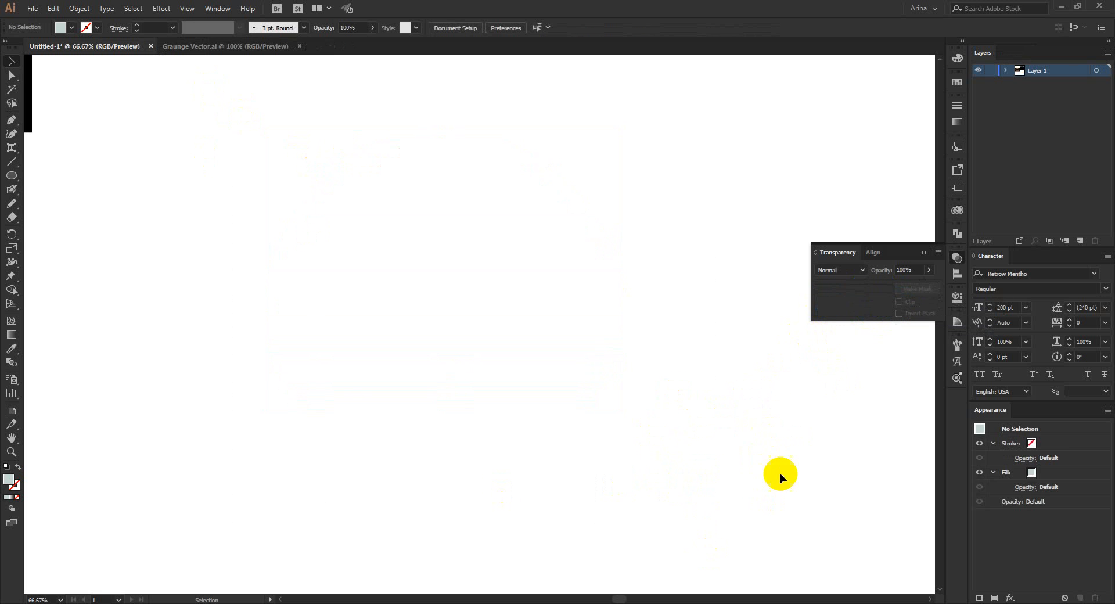
left_click_drag(779, 473, 178, 148)
left_click(870, 303)
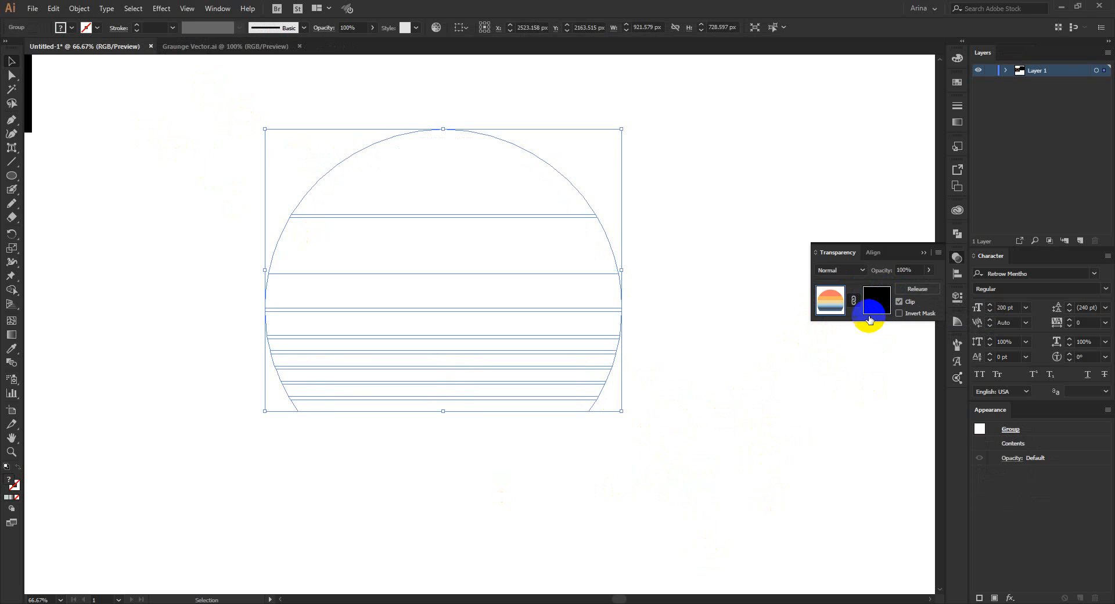
left_click(824, 304)
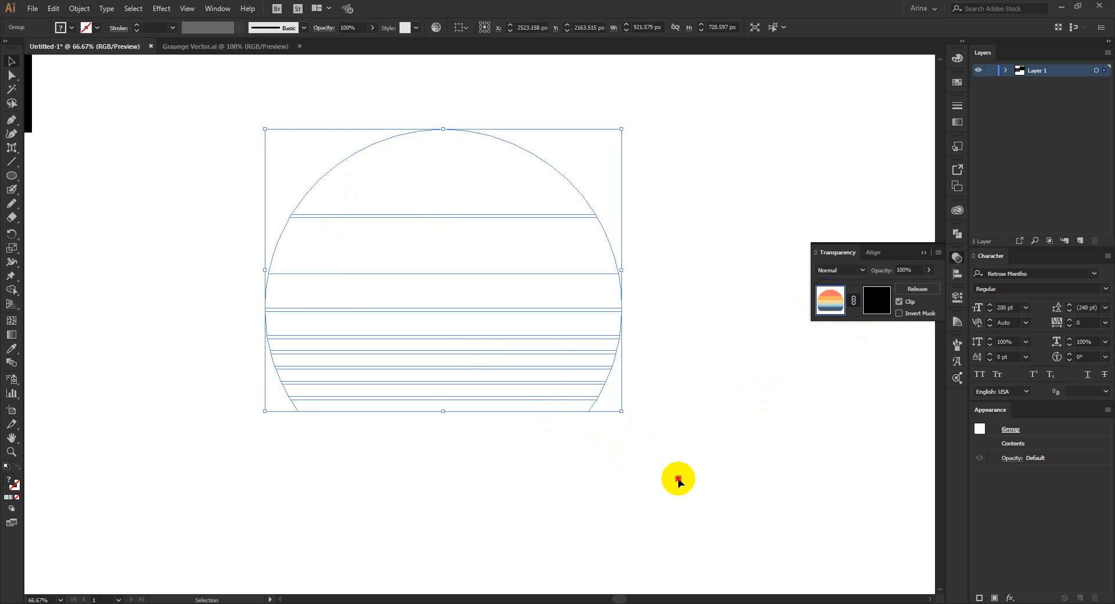
left_click(780, 500)
left_click_drag(780, 500, 211, 129)
left_click(879, 301)
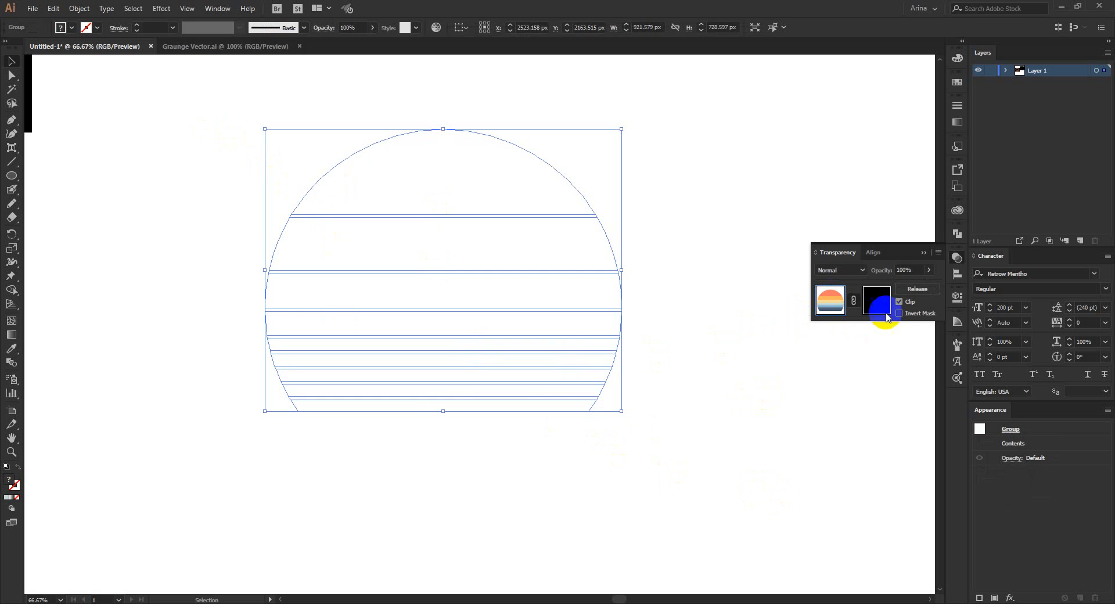
left_click(894, 303)
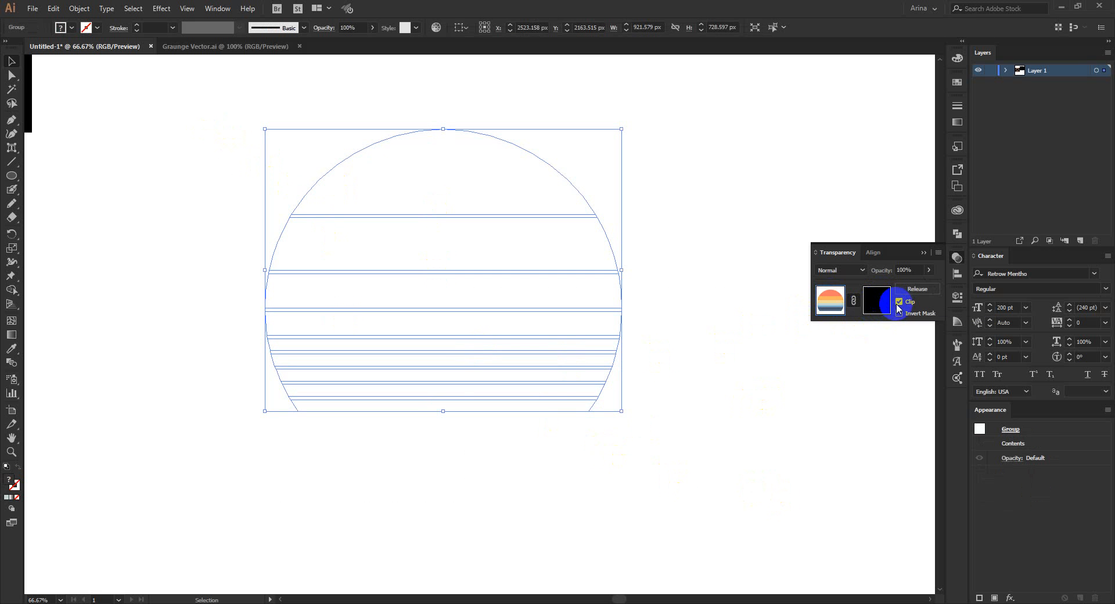
left_click(743, 444)
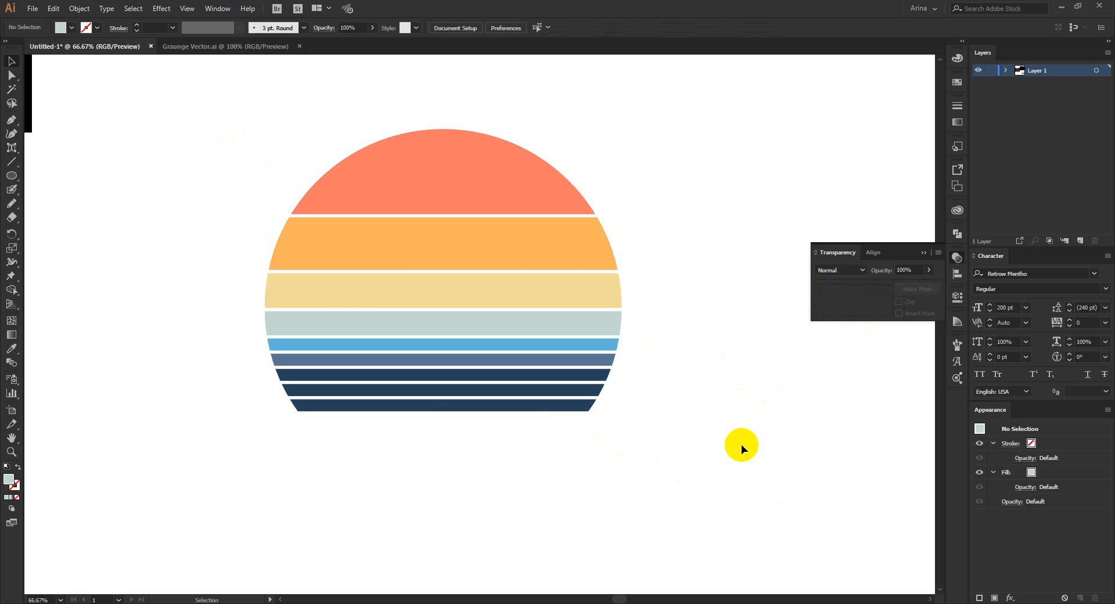
Step: Enter the striped sun's opacity mask for editing and check the sun area for existing mask objects
left_click(606, 302)
left_click(875, 300)
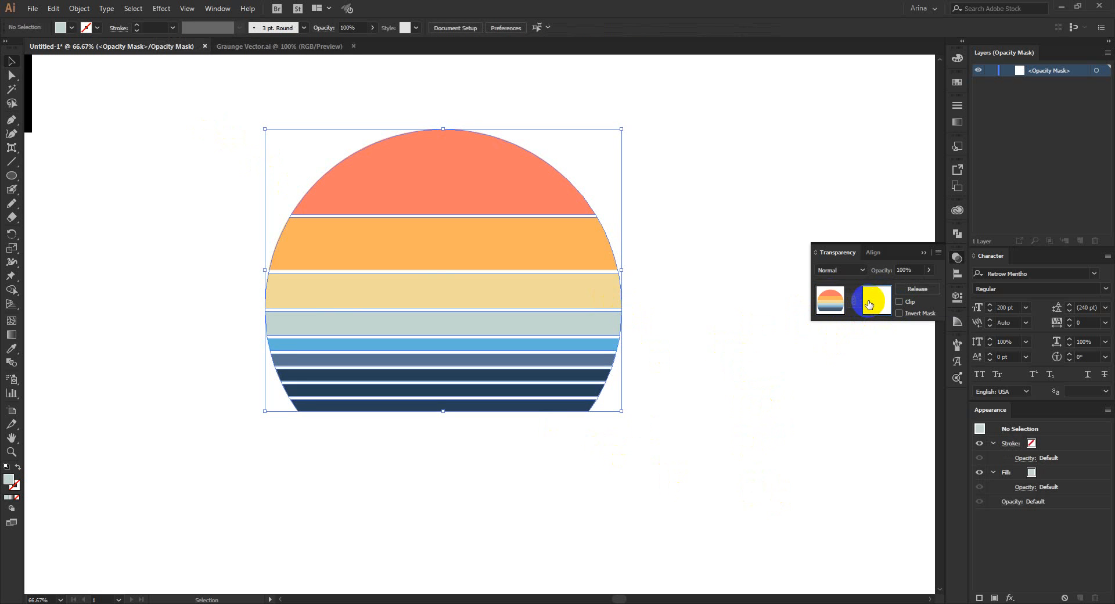
left_click(623, 393)
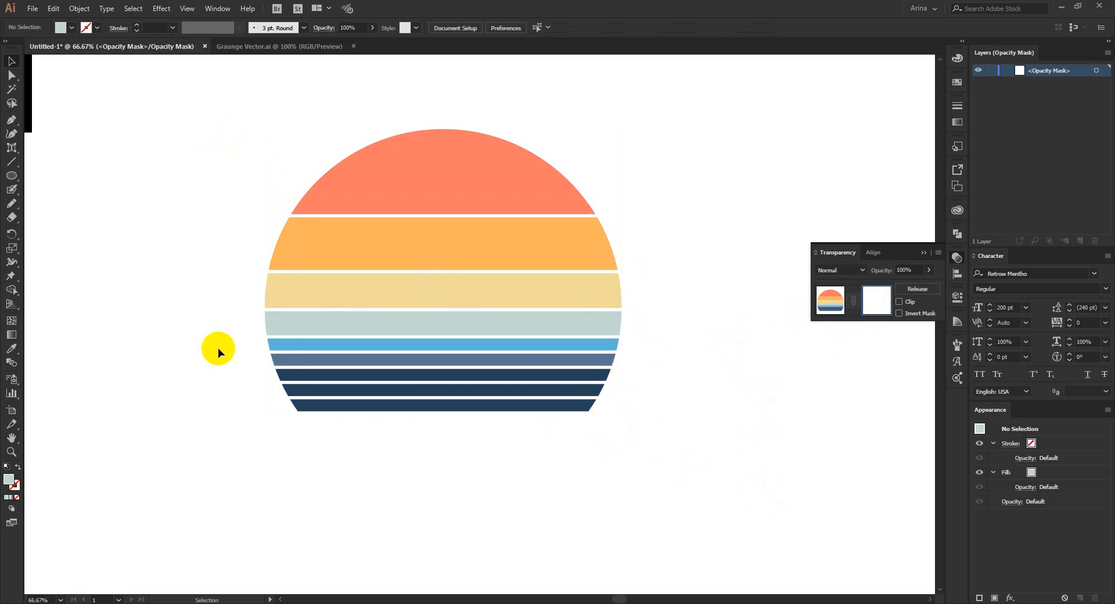
left_click_drag(597, 468, 285, 207)
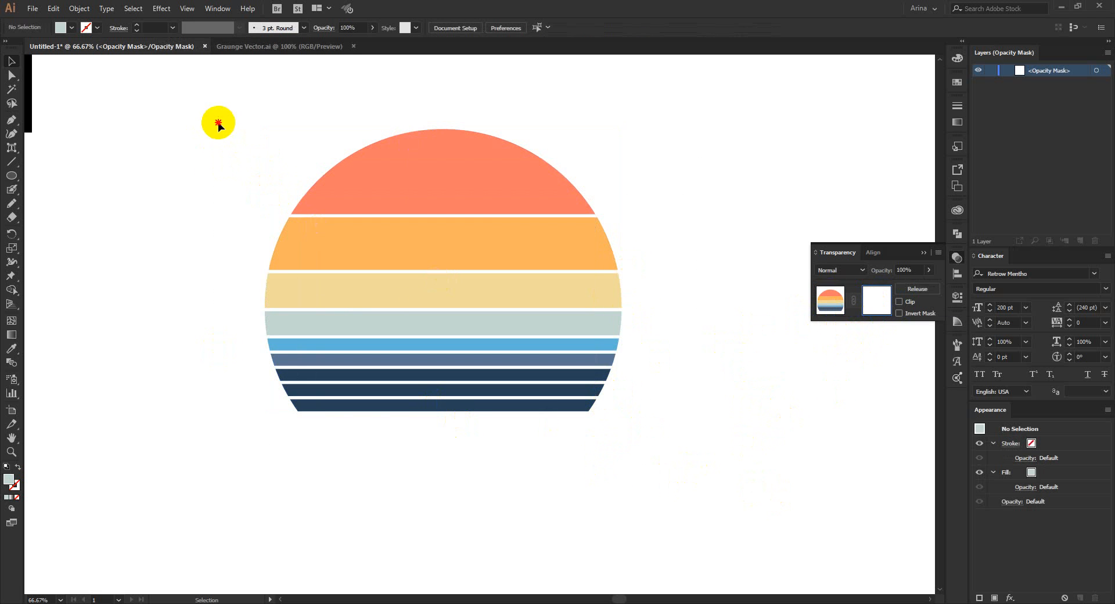
left_click_drag(222, 123, 620, 472)
left_click_drag(213, 94, 733, 526)
left_click_drag(726, 522, 214, 127)
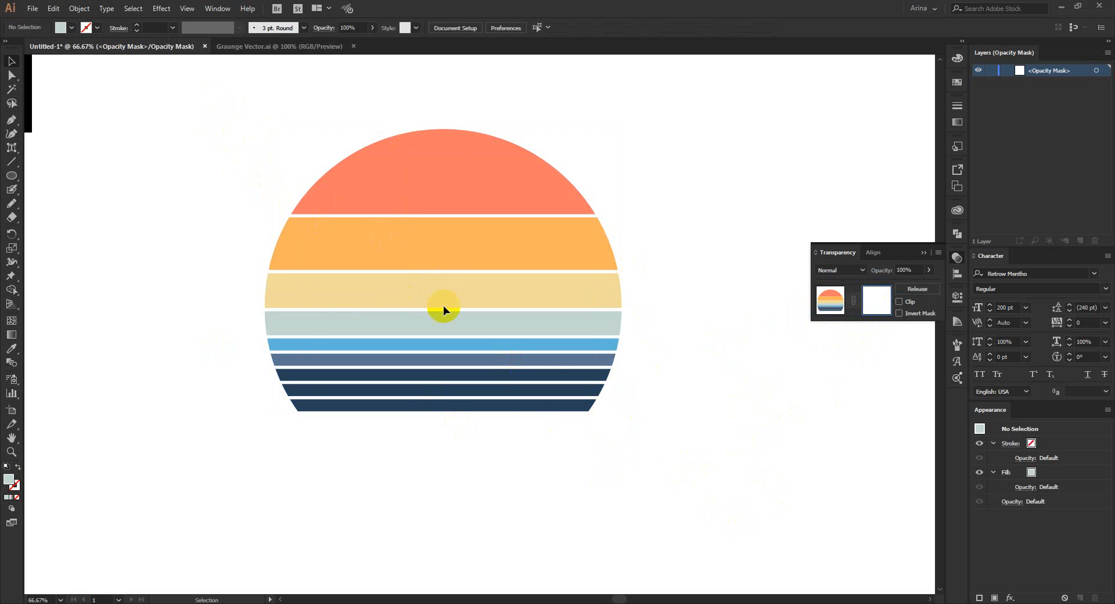
Step: Draw a rectangle about 1188 × 61 px across the sun's coral top band inside the opacity mask, and open its fill colours
left_click(869, 308)
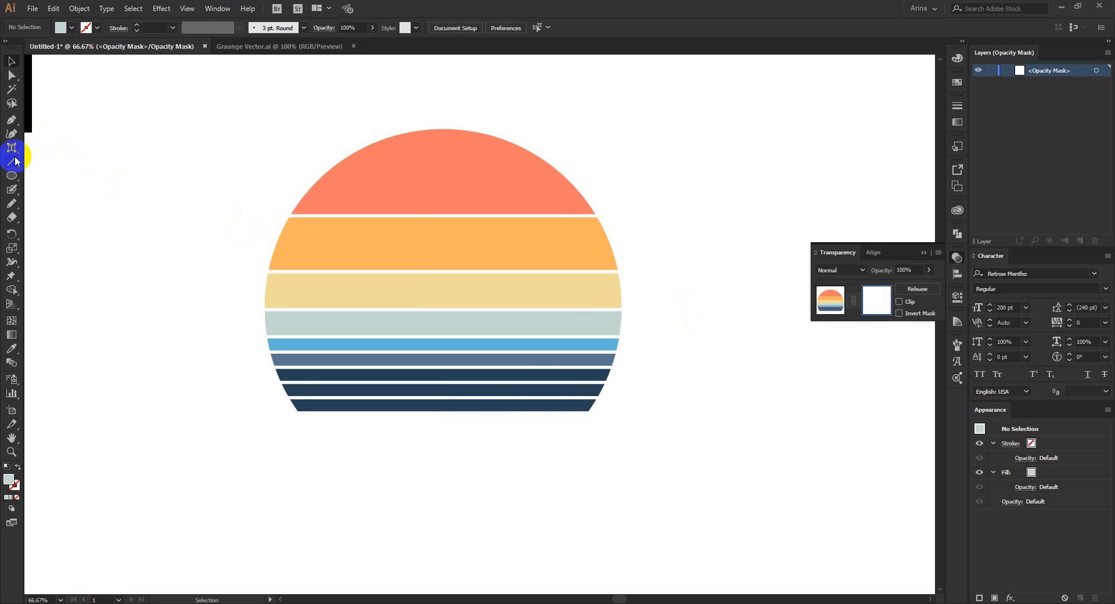
left_click_drag(8, 180, 50, 177)
left_click_drag(227, 146, 687, 169)
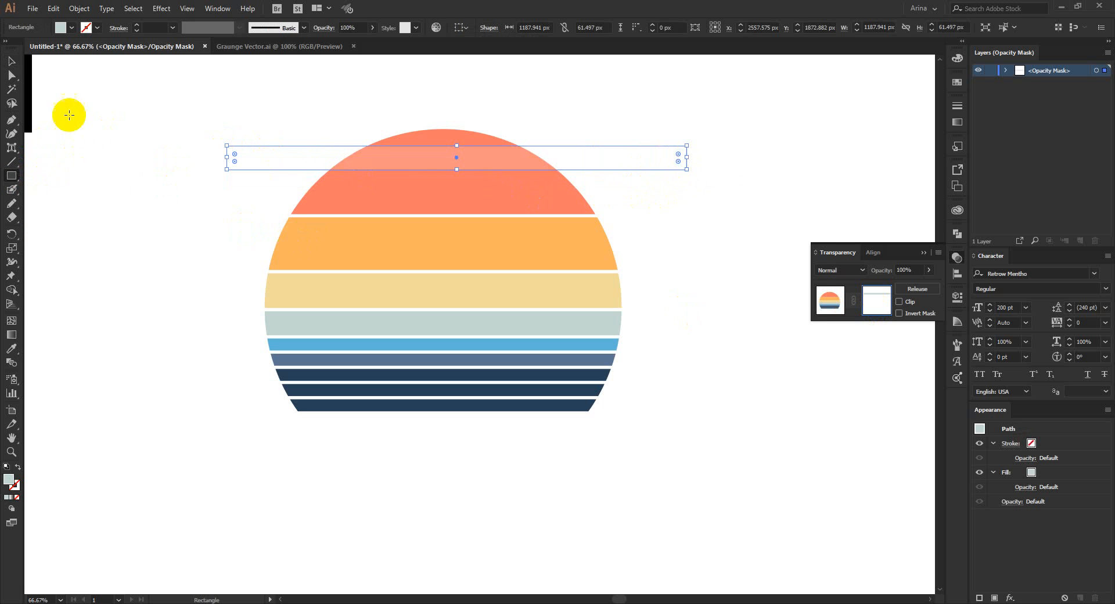
left_click(60, 27)
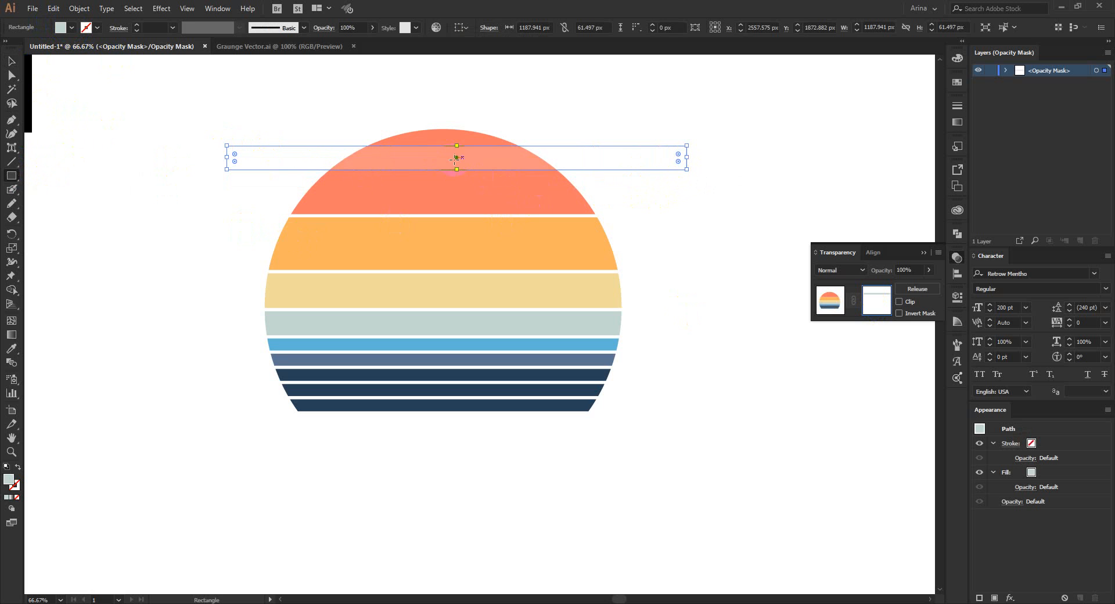
Step: Try a black fill on the mask rectangle and move it down over the sun's pale grey-green band
left_click(86, 28)
left_click(33, 51)
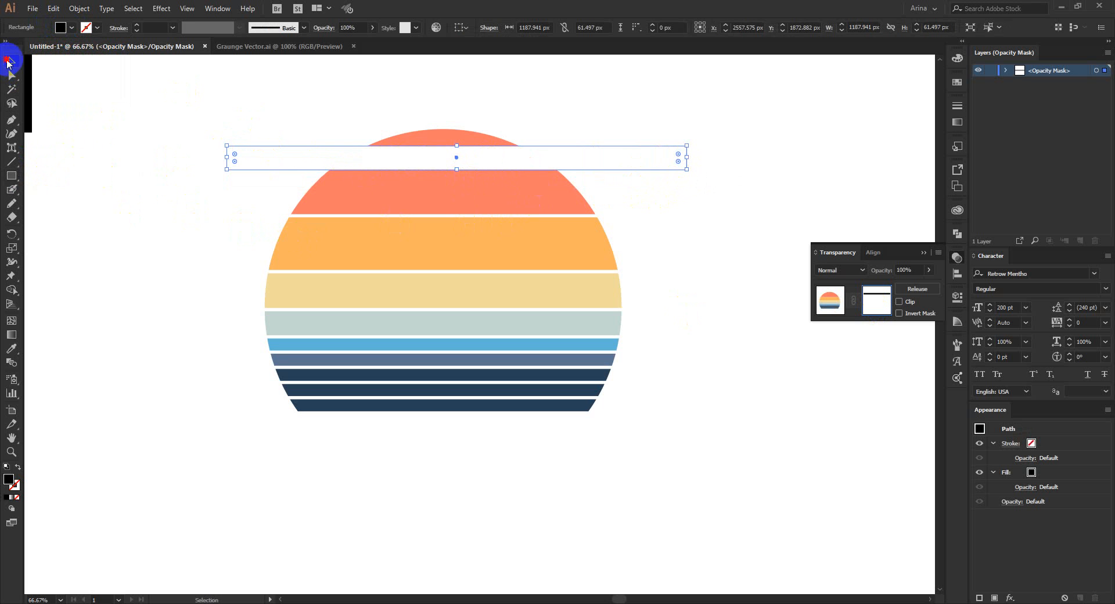
left_click(11, 61)
left_click_drag(560, 170, 560, 323)
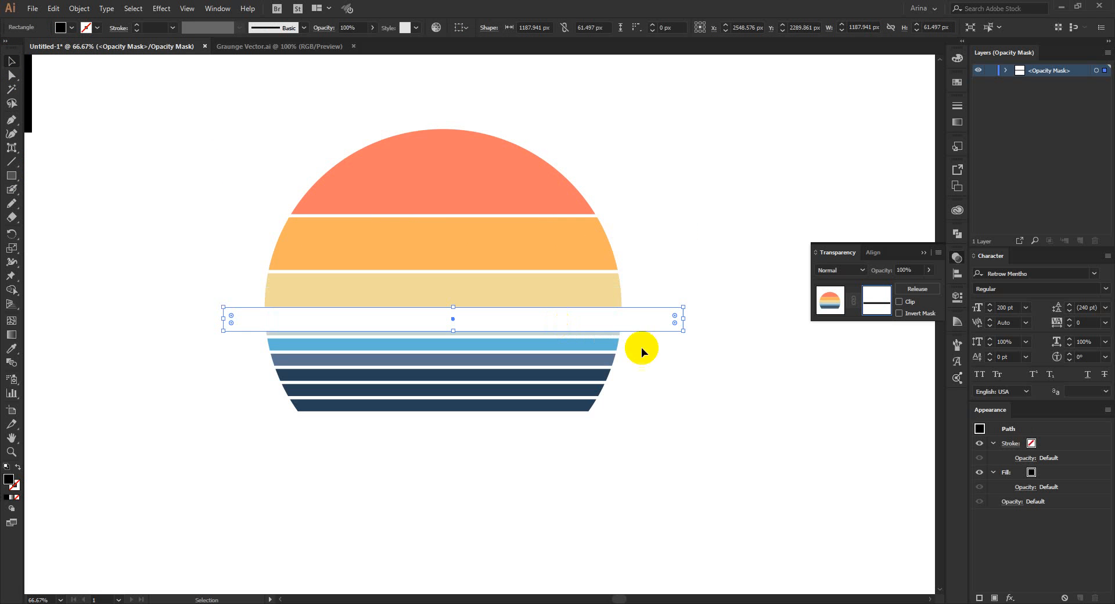
left_click(659, 197)
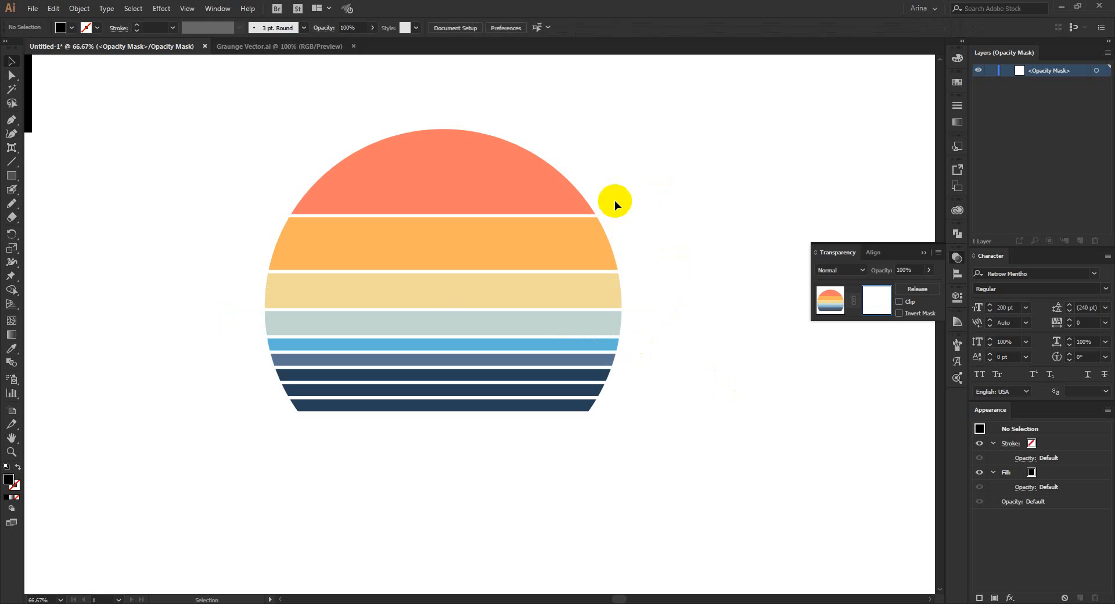
Step: Draw a closed, black five-sided test shape over the middle of the sun inside the opacity mask
left_click(417, 153)
left_click(296, 258)
left_click(360, 343)
left_click(503, 295)
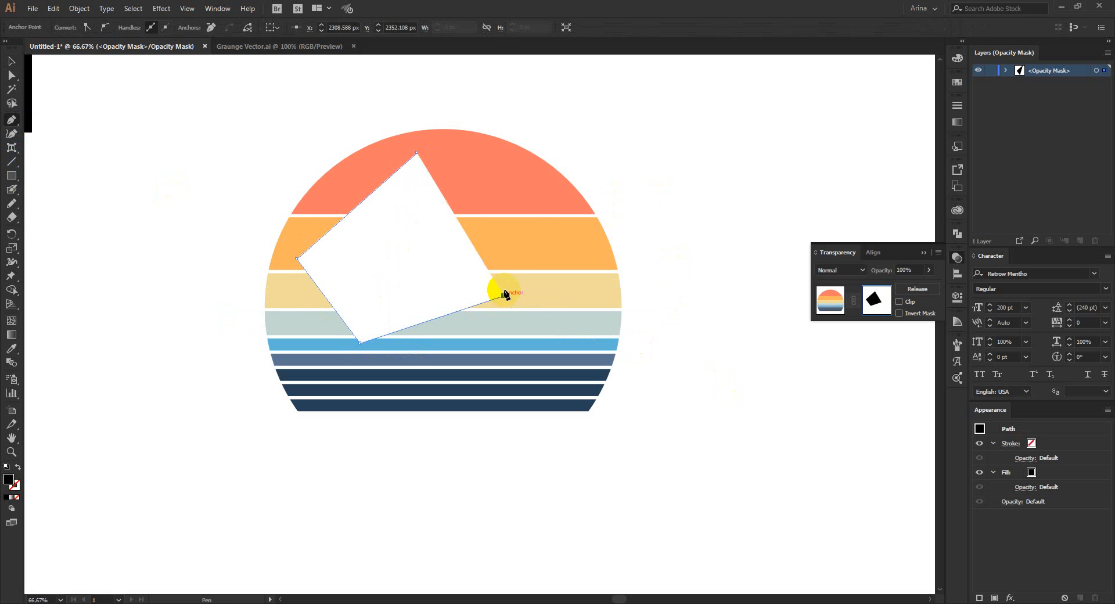
left_click(503, 186)
left_click(416, 153)
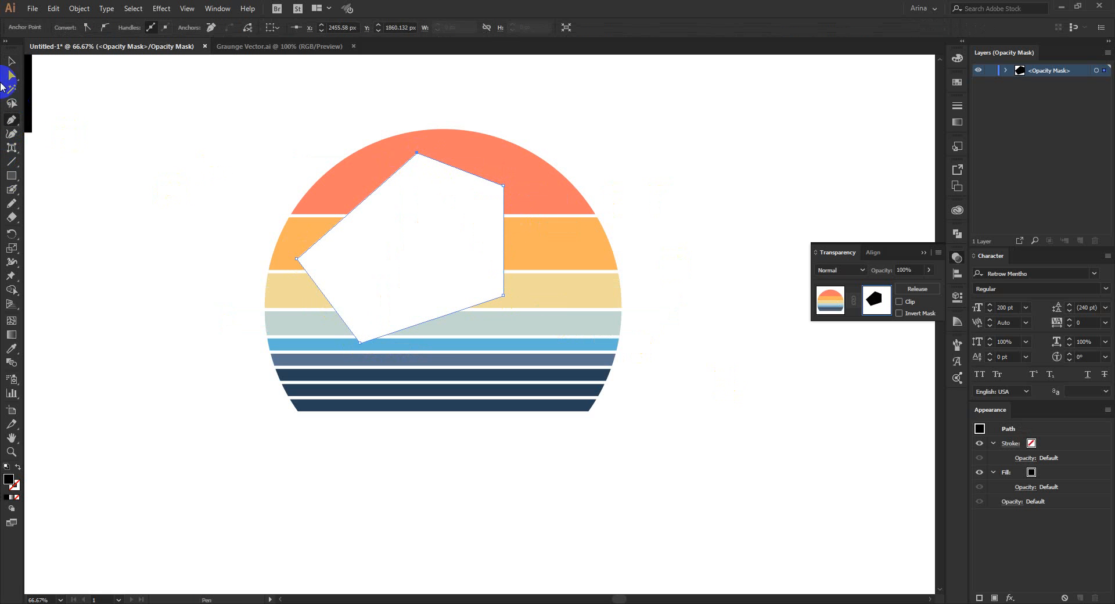
Step: Delete the five-sided test shape from the opacity mask
left_click(11, 62)
left_click(221, 257)
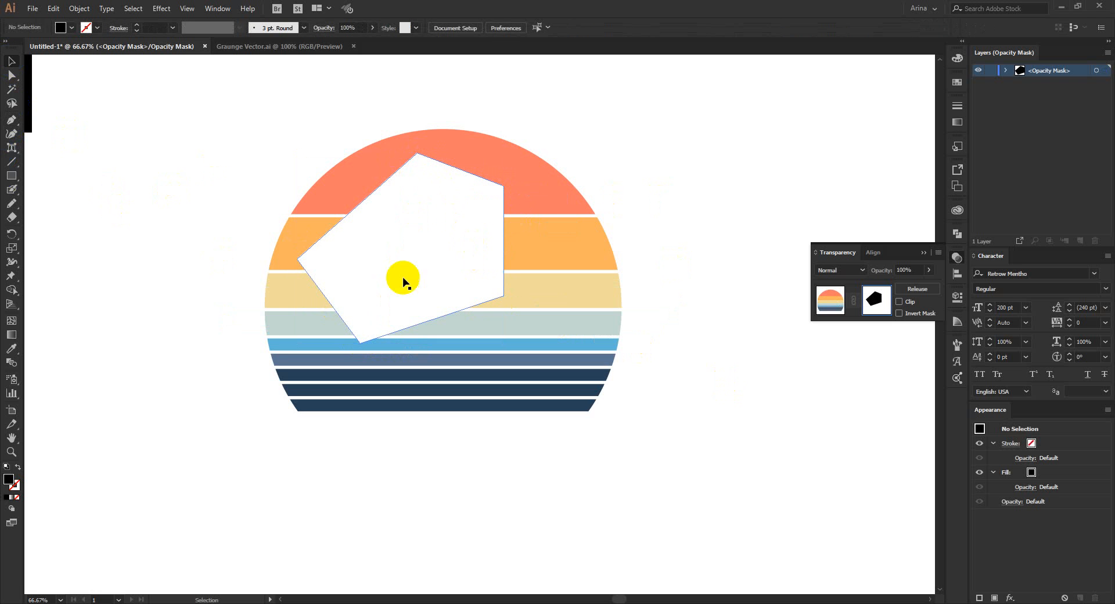
left_click(413, 244)
left_click(123, 308)
left_click(421, 266)
key("Delete")
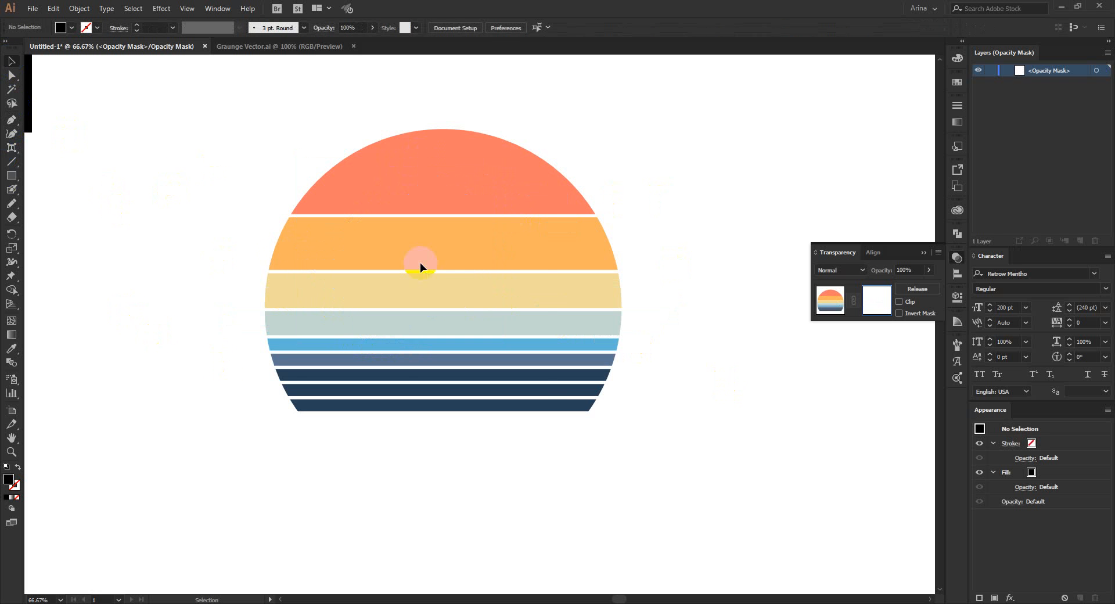
Step: Paste the united black hiker, trees and birds silhouettes over the sun inside its empty opacity mask
left_click_drag(162, 100, 685, 482)
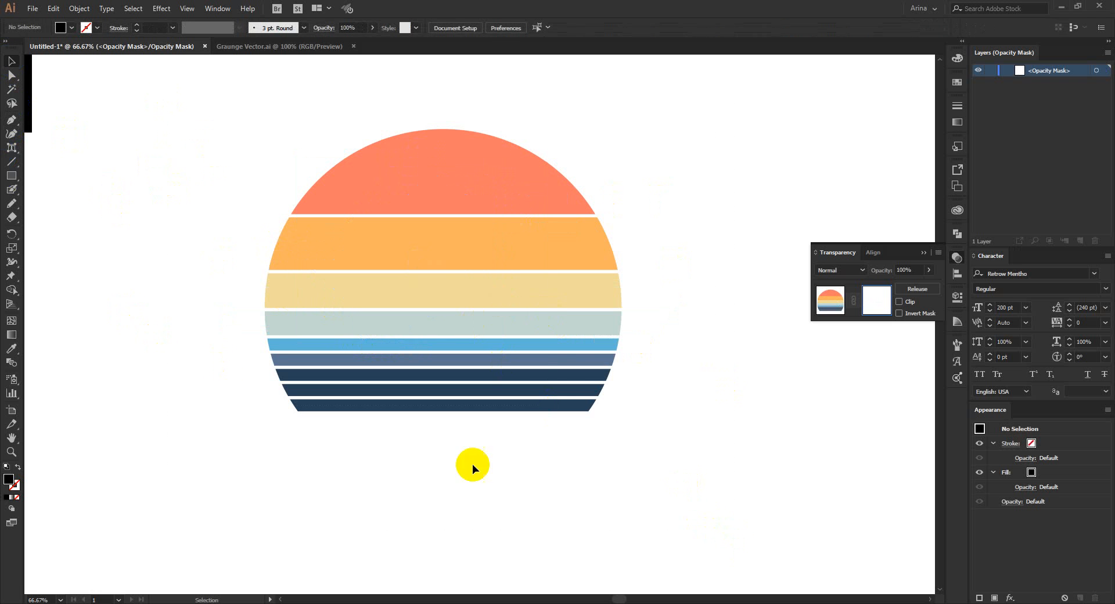
left_click_drag(197, 112, 759, 525)
left_click_drag(214, 95, 178, 71)
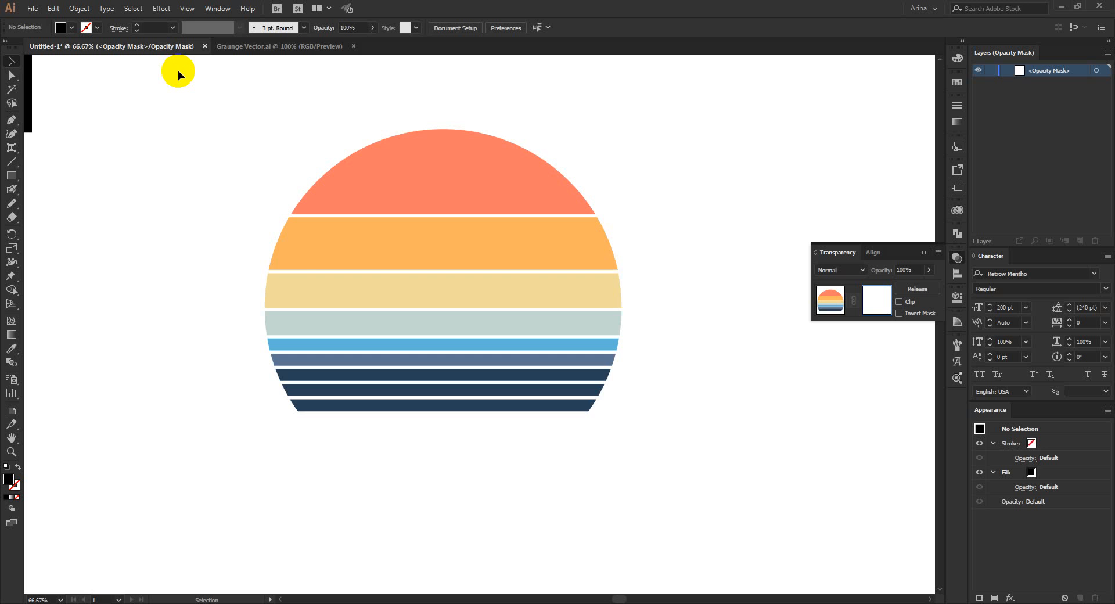
scroll(319, 290, "up", 1)
scroll(345, 296, "up", 1)
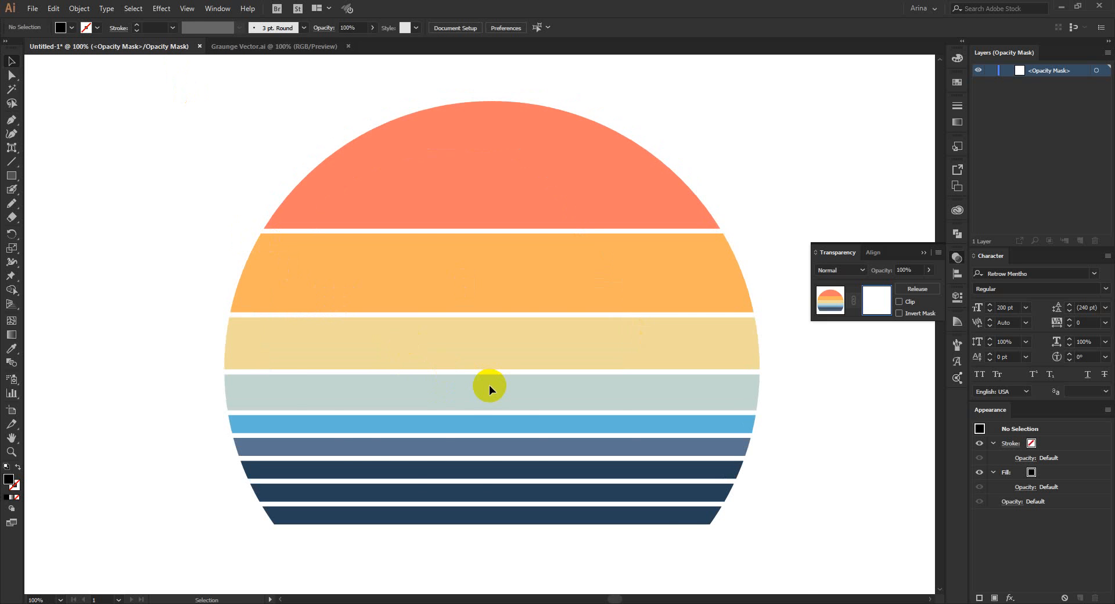
key("ctrl+v")
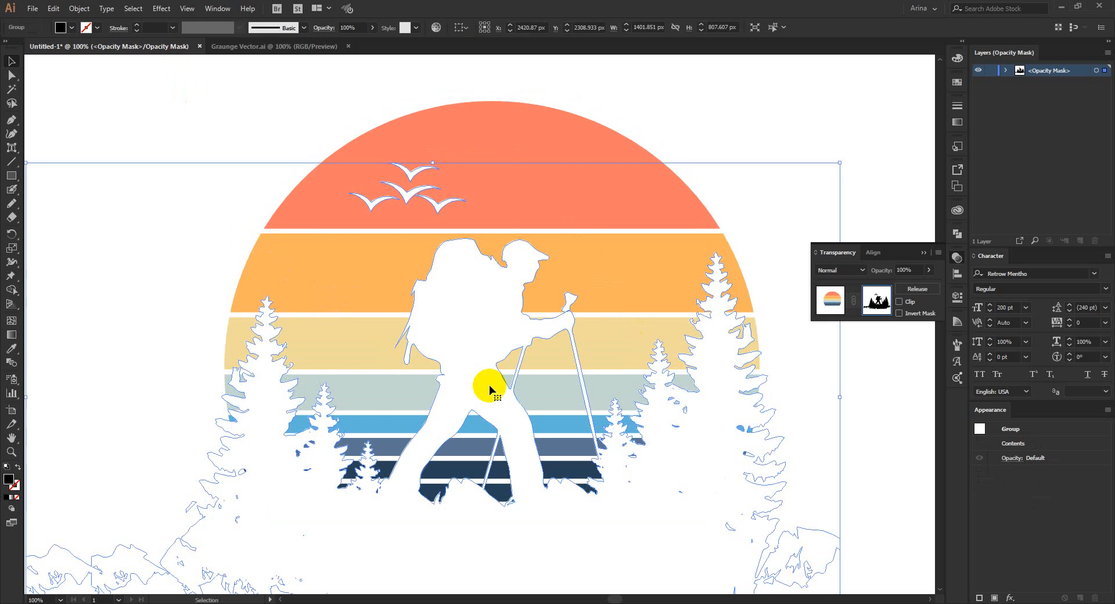
scroll(489, 388, "down", 2)
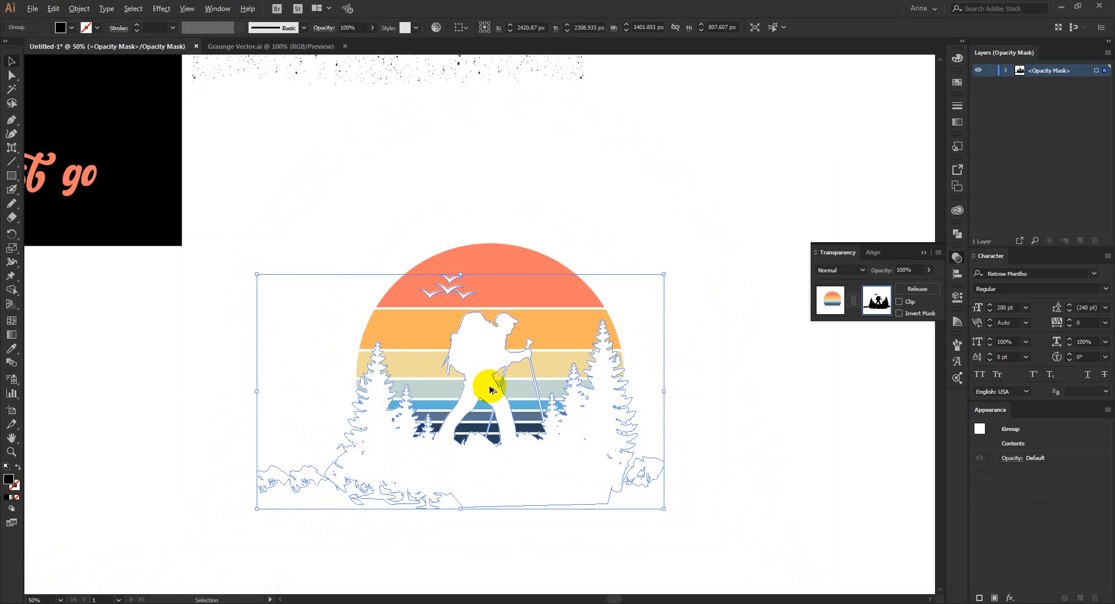
left_click(740, 438)
scroll(468, 435, "up", 1)
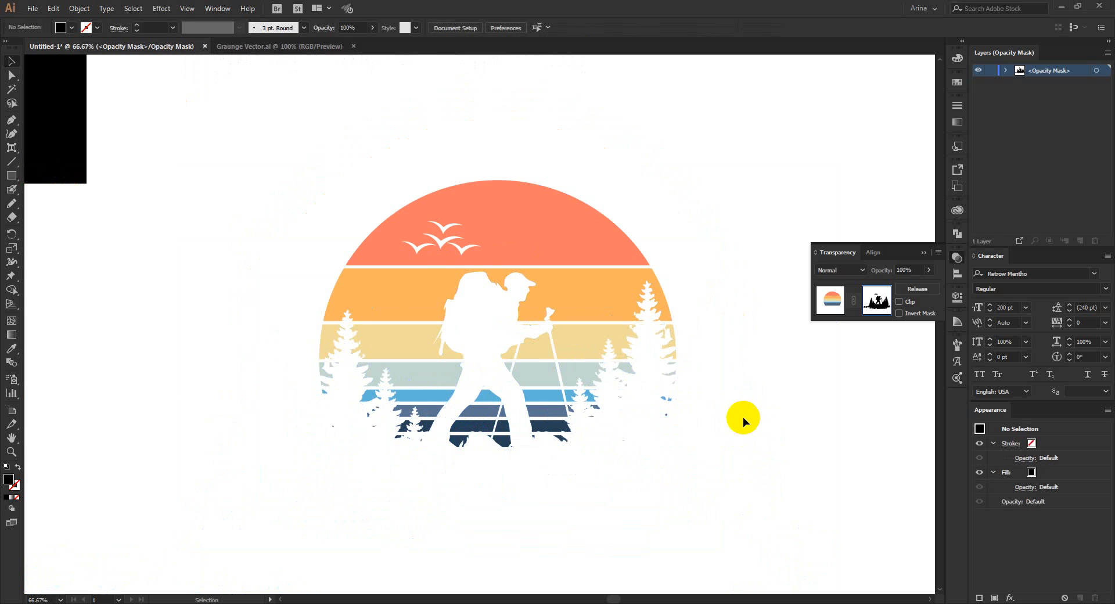
Step: Leave opacity mask editing, return to the sun artwork, and check the selection of the masked sun
left_click(849, 433)
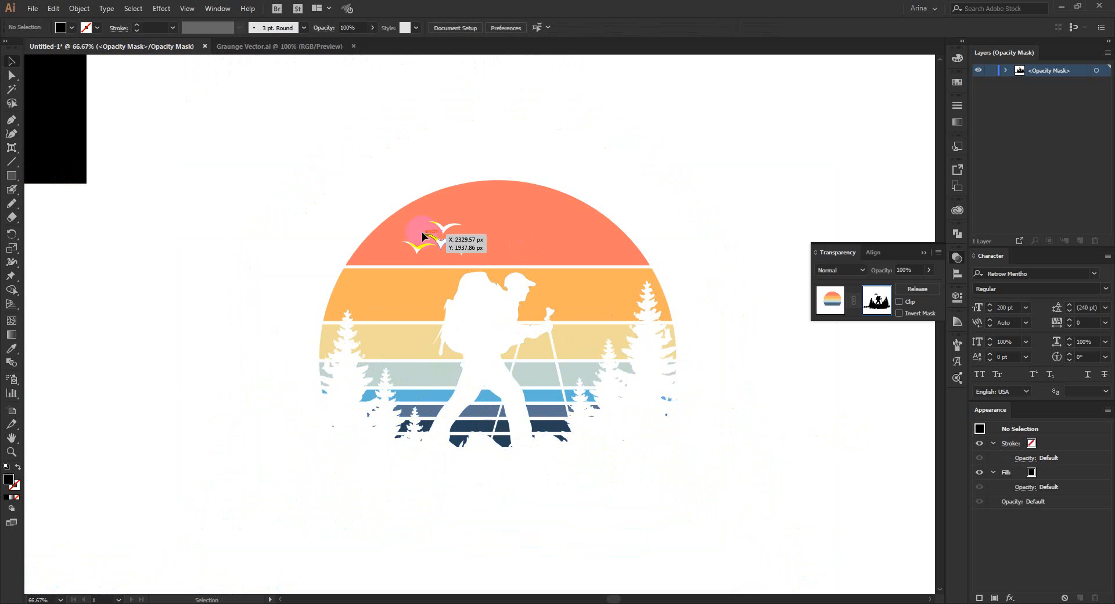
left_click_drag(233, 145, 812, 556)
left_click(731, 390)
left_click_drag(801, 468, 252, 130)
left_click(236, 103)
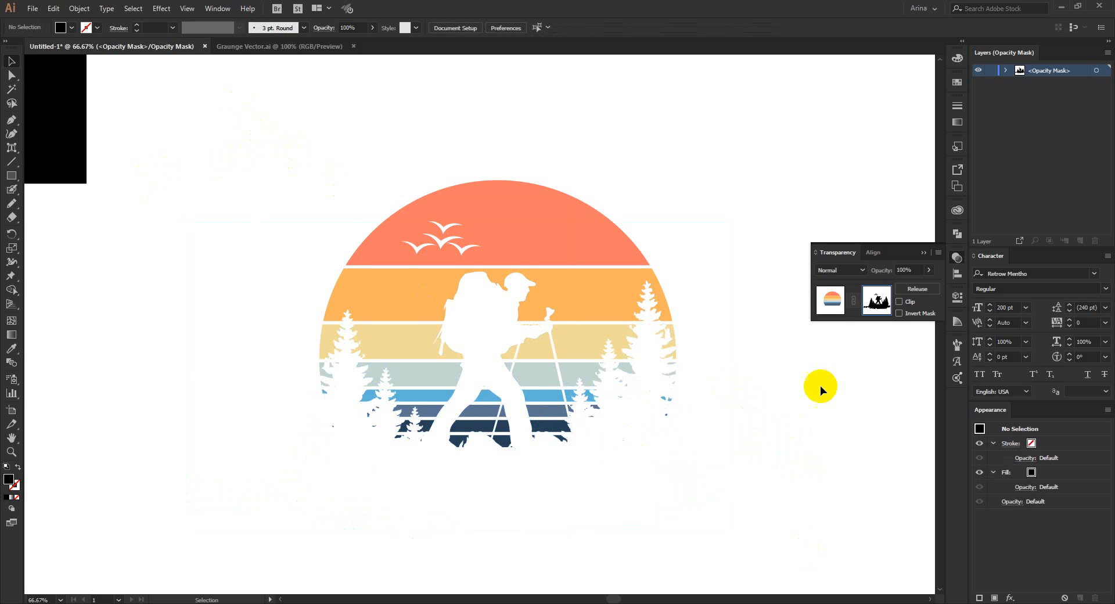
left_click(830, 306)
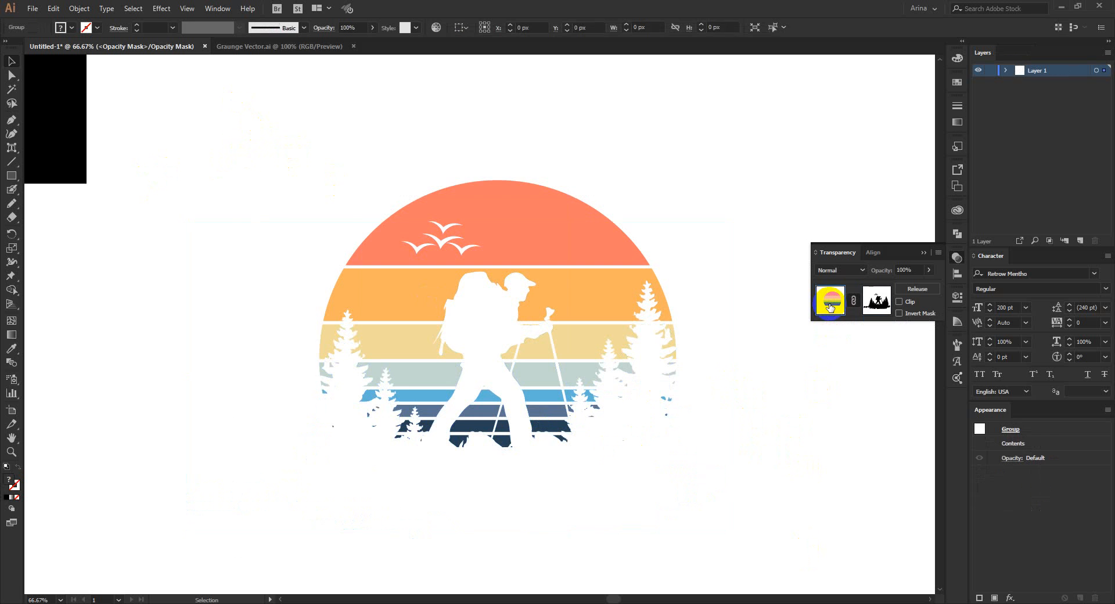
left_click(767, 444)
left_click_drag(788, 537, 168, 154)
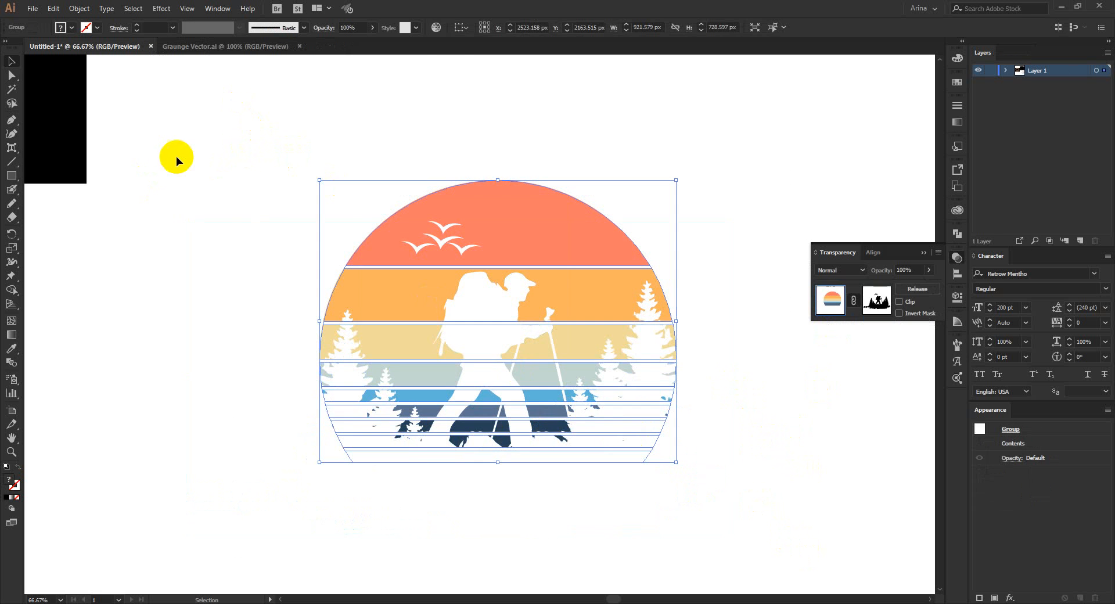
left_click(237, 196)
Step: Place a copy of the black background rectangle behind the masked sun
scroll(282, 406, "down", 1)
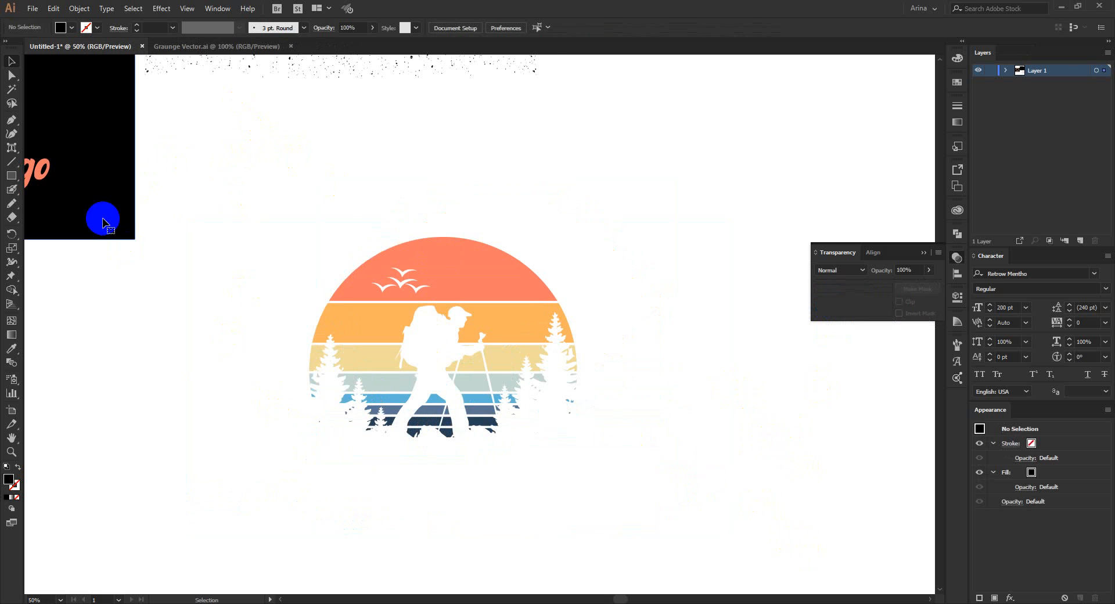
left_click_drag(100, 205, 616, 485)
left_click(724, 454)
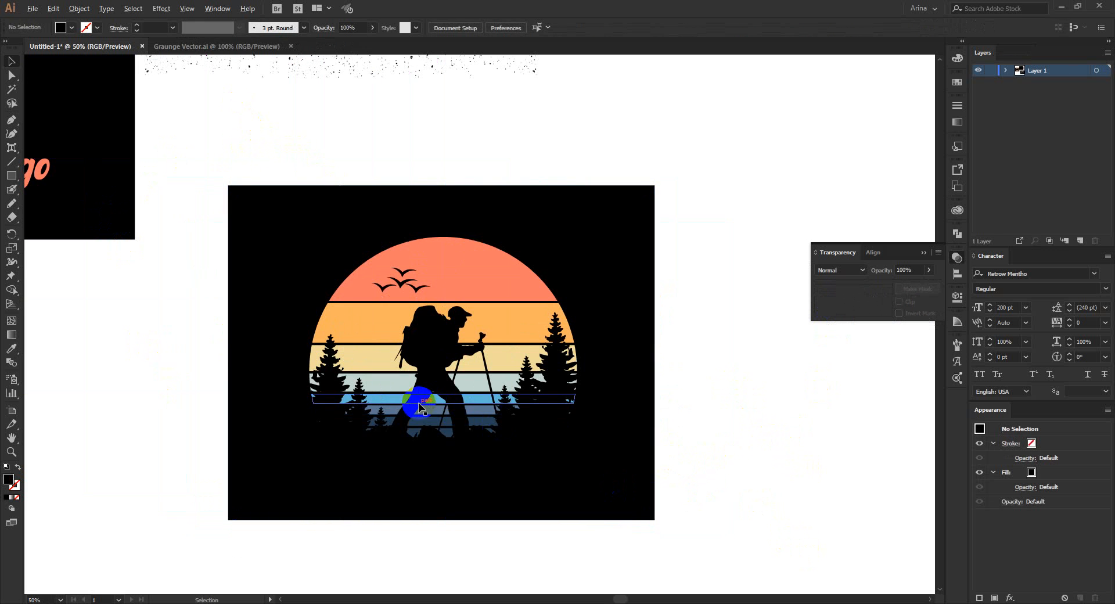
Step: Examine the masked sun and its cut-out silhouettes against the black background, and compare with the text artwork
key("ctrl+plus")
scroll(402, 279, "down", 1)
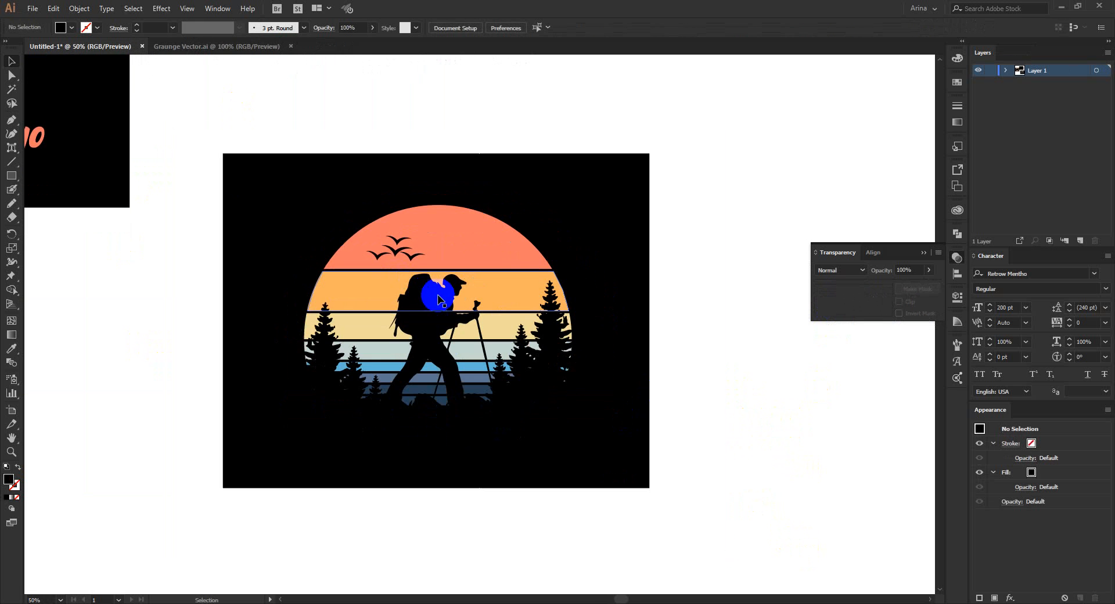
scroll(437, 295, "up", 2)
scroll(419, 276, "down", 1)
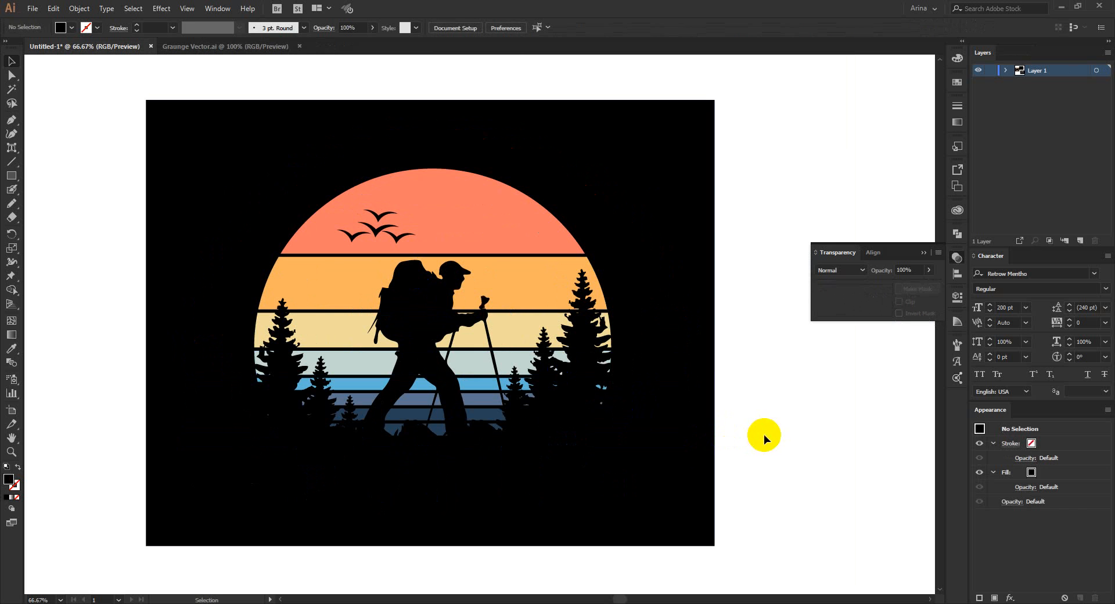
left_click(614, 453)
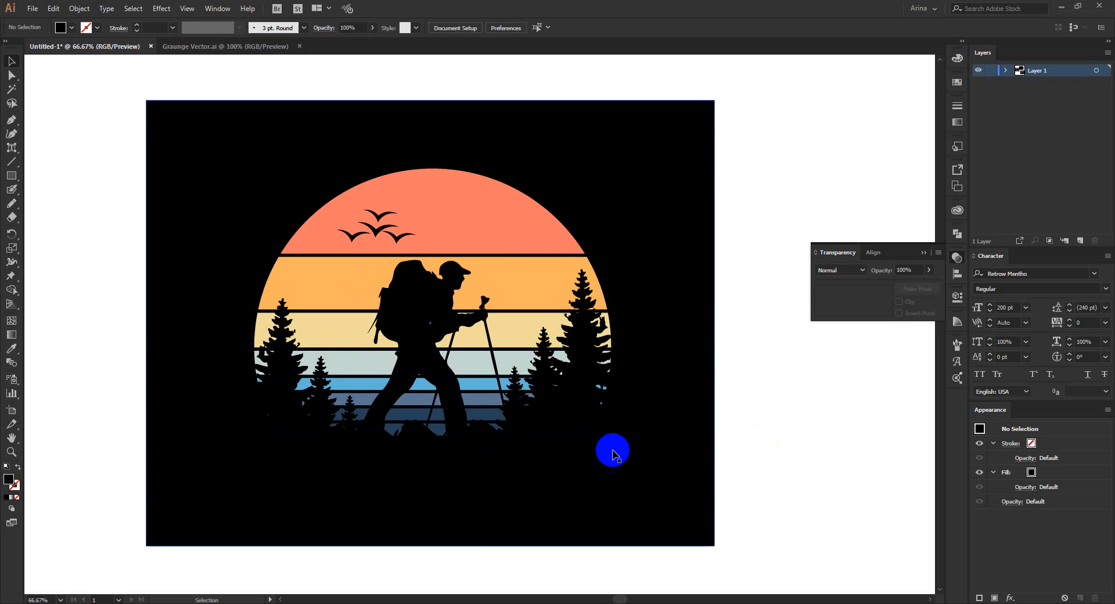
scroll(383, 290, "down", 1)
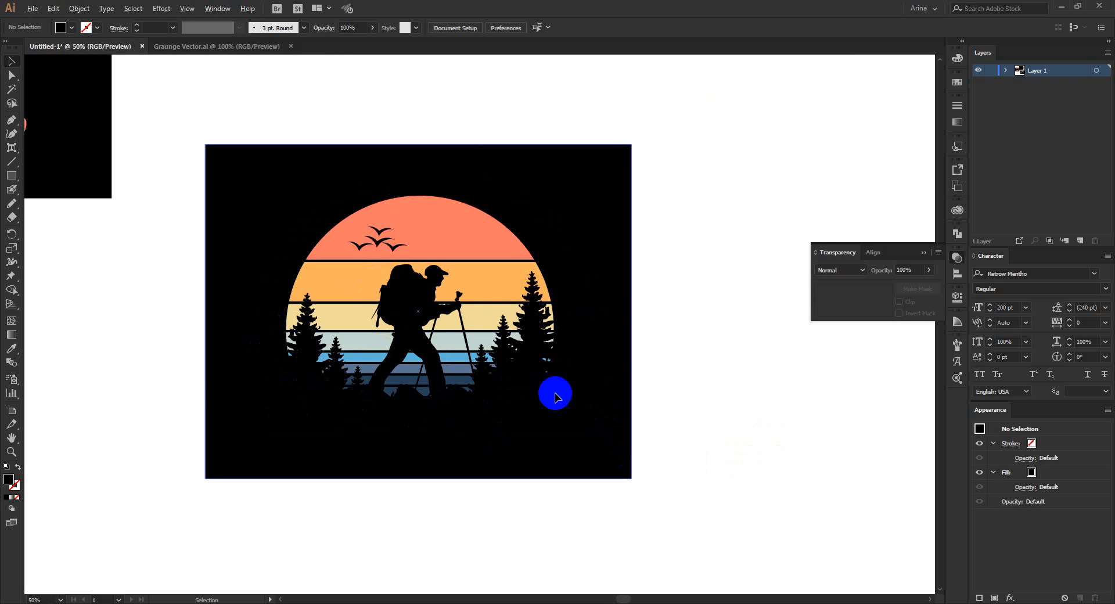
left_click(679, 424)
scroll(679, 422, "down", 1)
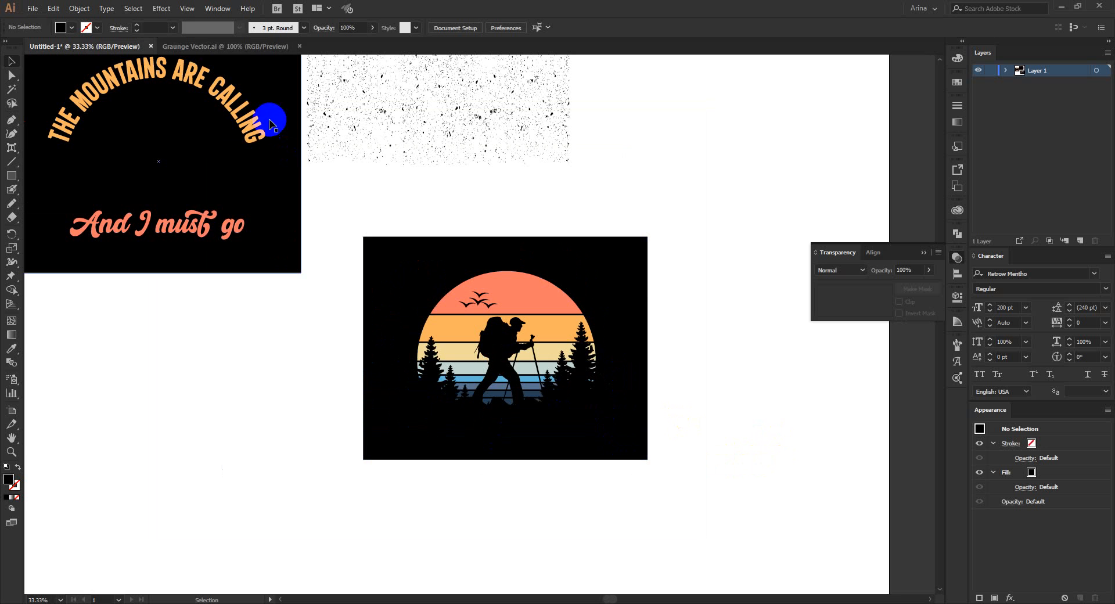
scroll(537, 407, "up", 1)
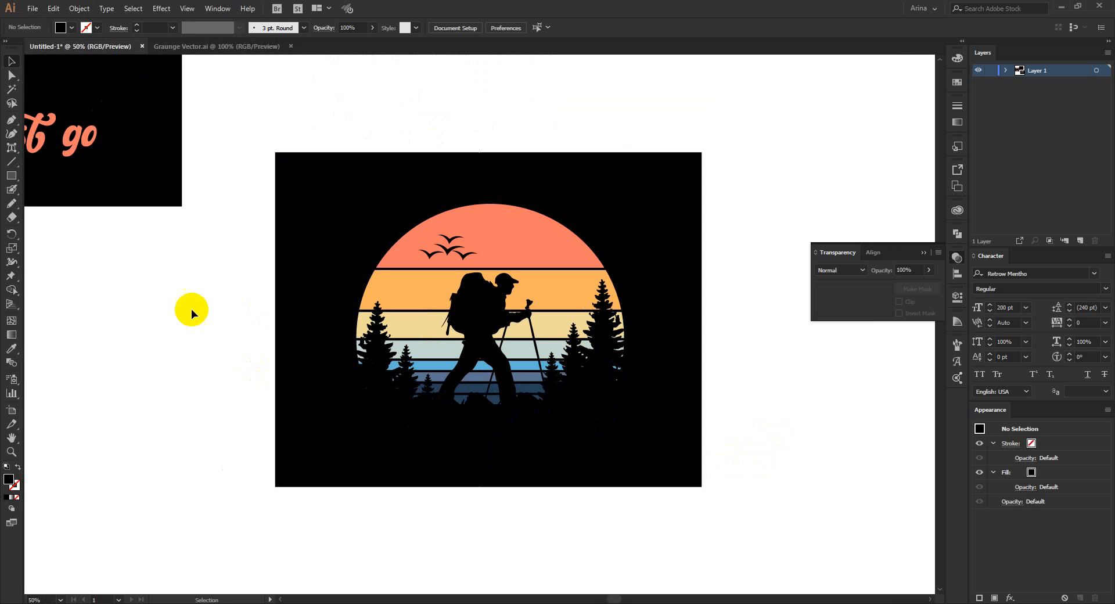
Step: Draw a circle about 968 px across, centred on the sun, with no fill and a 1 pt black stroke
left_click_drag(7, 184, 40, 204)
left_click(490, 327)
left_click_drag(491, 327, 627, 465)
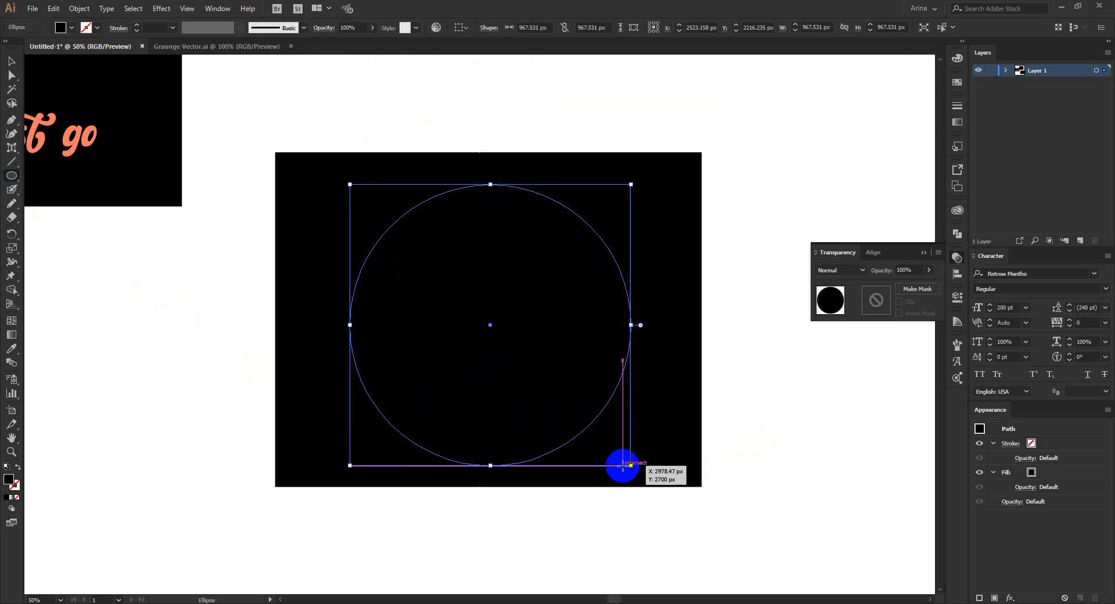
key("shift+x")
key("v")
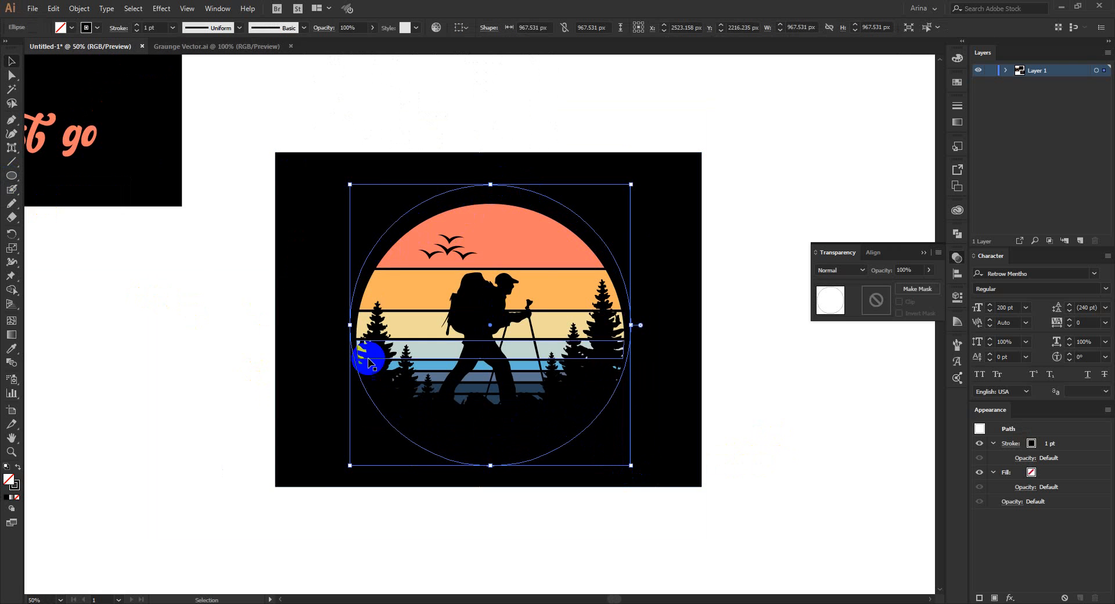
Step: Move the outlined circle down by about 40 px so it surrounds the sun evenly at the top and sides
left_click_drag(552, 199, 553, 210)
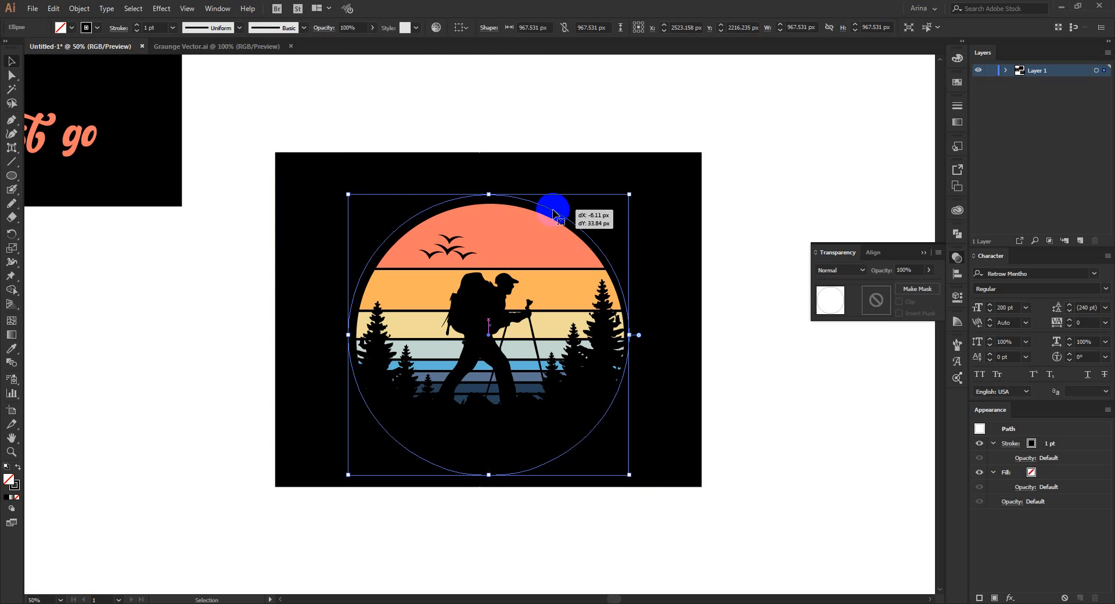
key("Down")
key("Down")
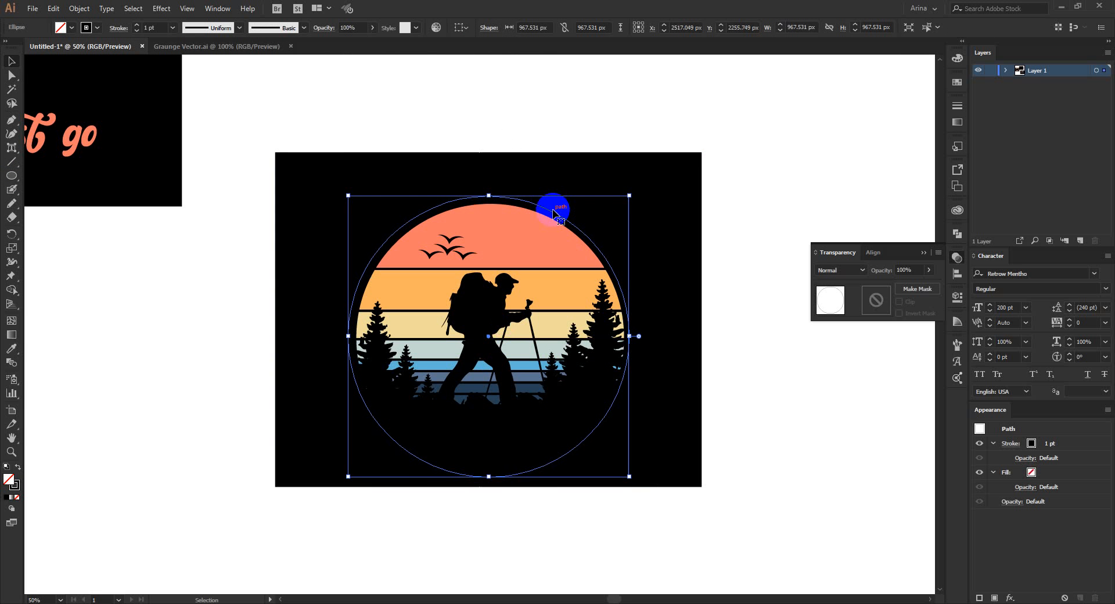
key("Right")
key("Right")
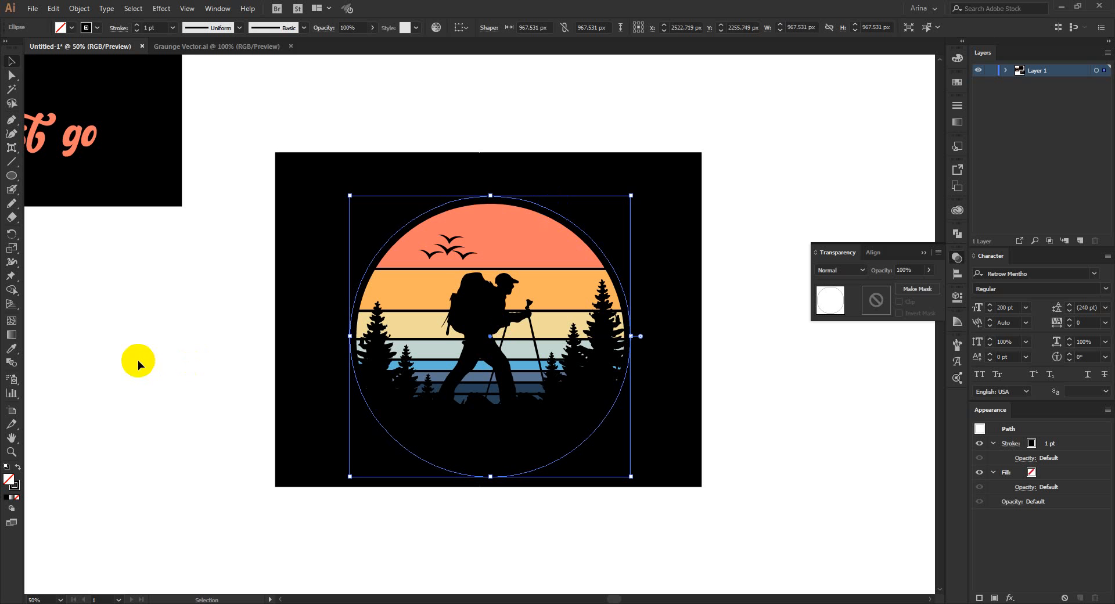
left_click(137, 360)
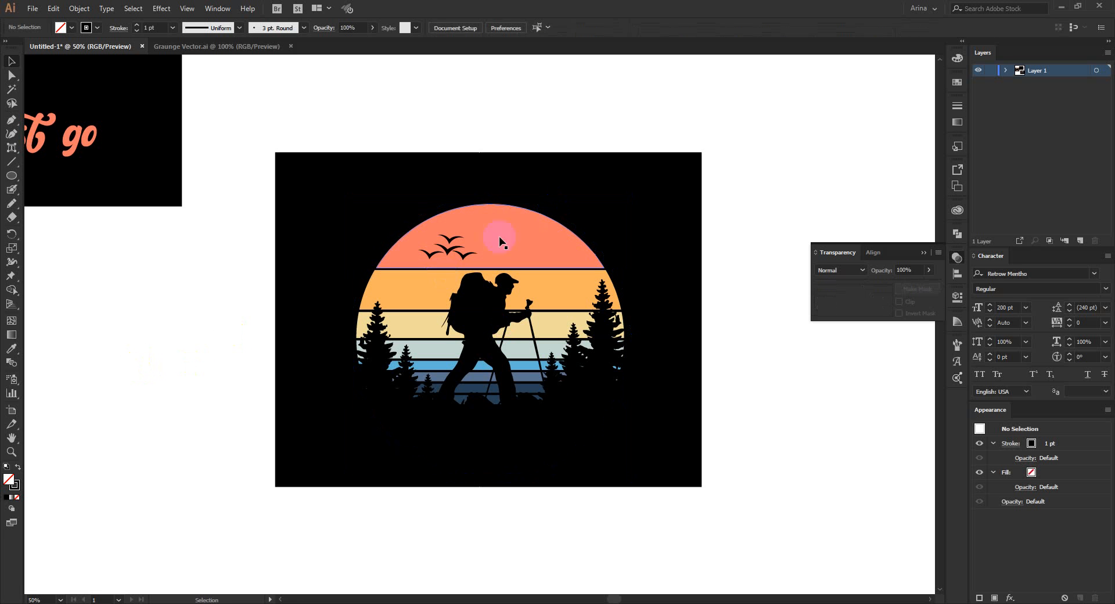
Step: Enter the text "the mountains are calling" along the outlined circle around the sun with the Type on a Path tool
left_click(422, 216)
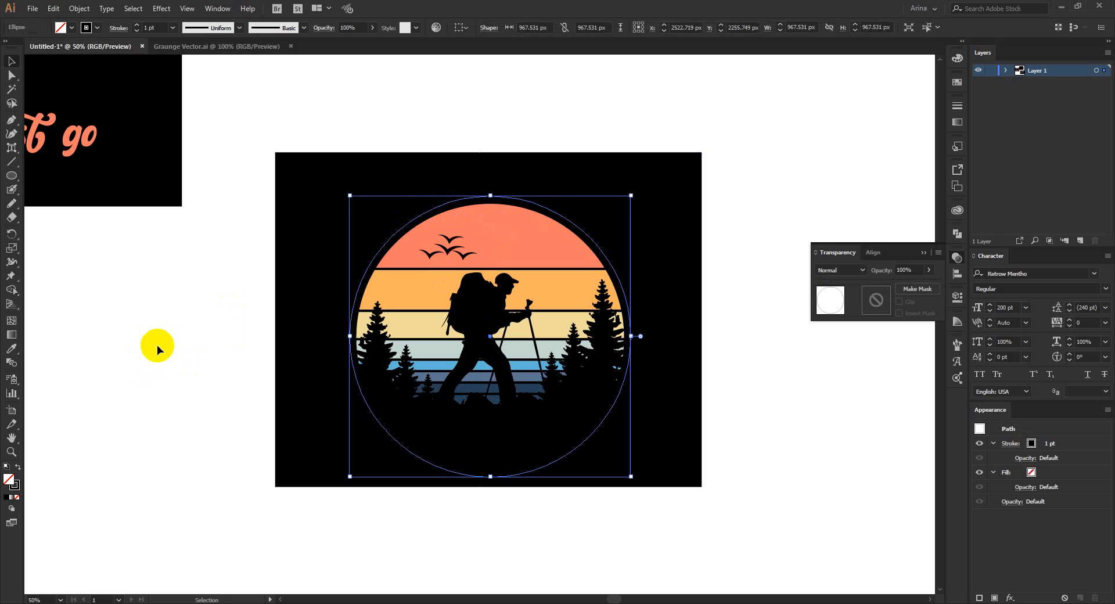
left_click(13, 168)
mouse_move(11, 152)
left_mouse_down()
mouse_move(67, 149)
mouse_move(47, 176)
left_mouse_up()
left_click(370, 258)
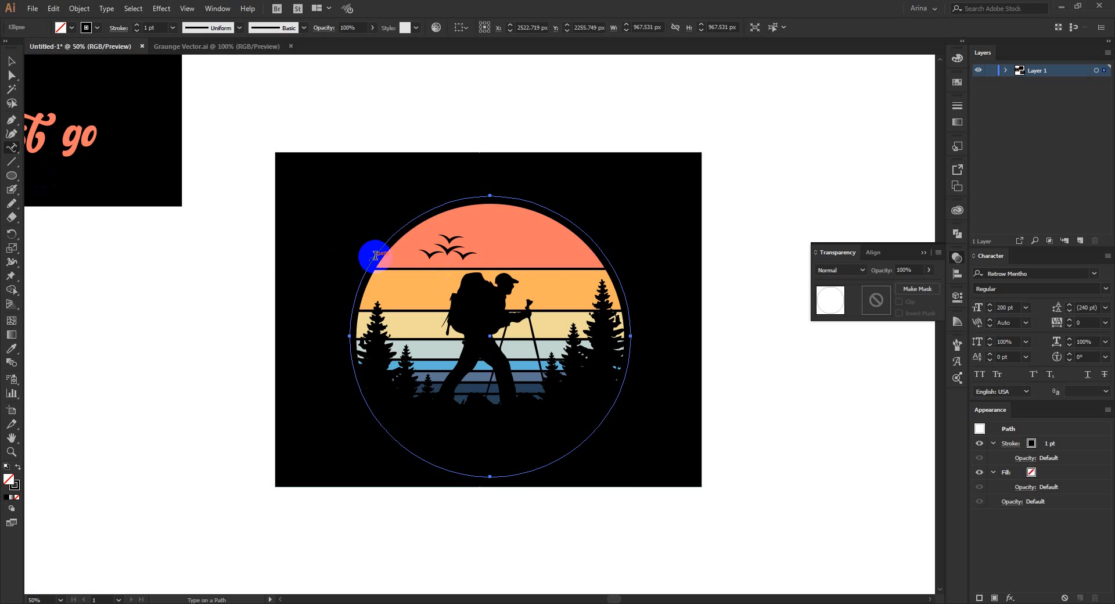
left_click(375, 256)
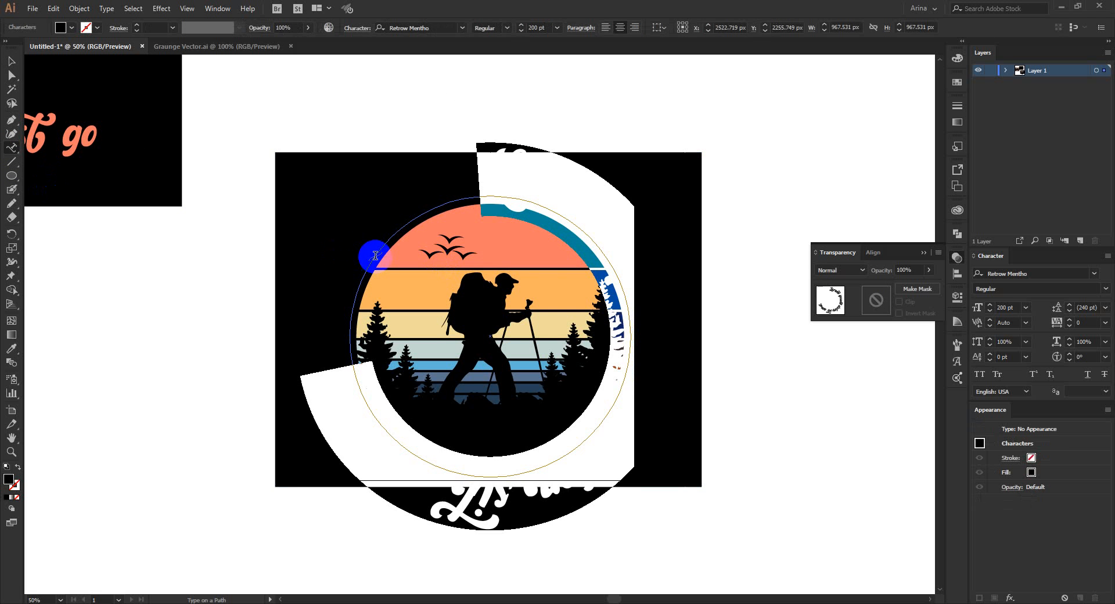
key("BackSpace")
type("H")
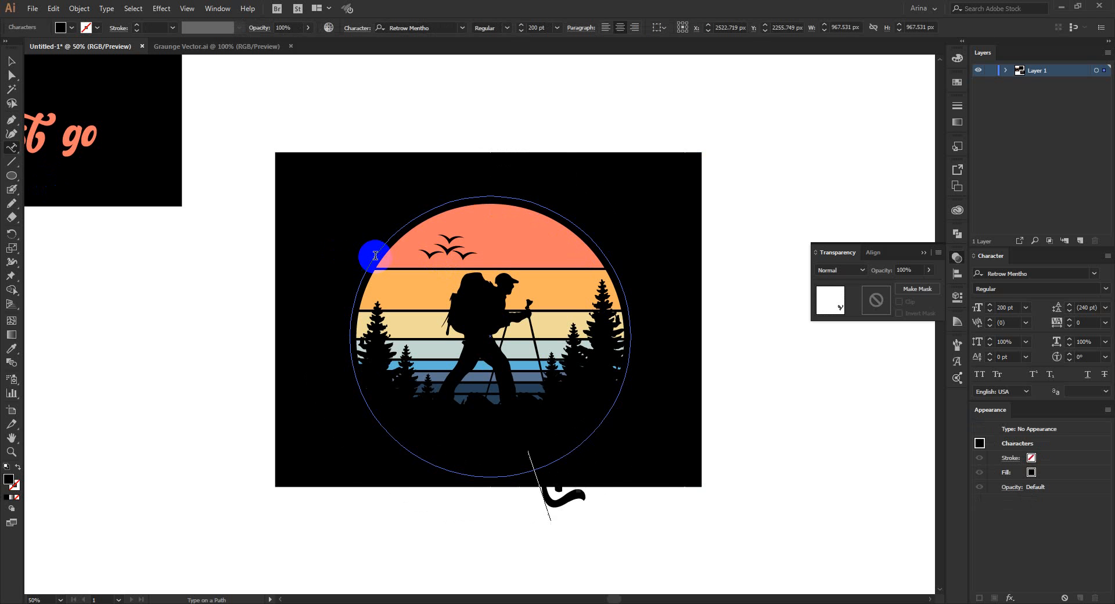
type("iking")
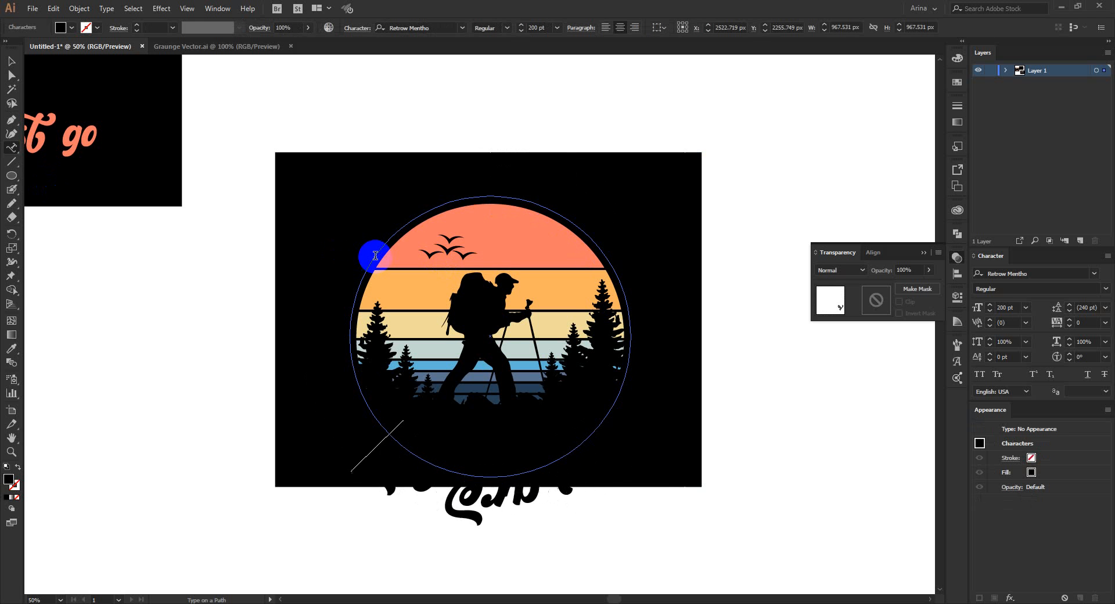
type("s are")
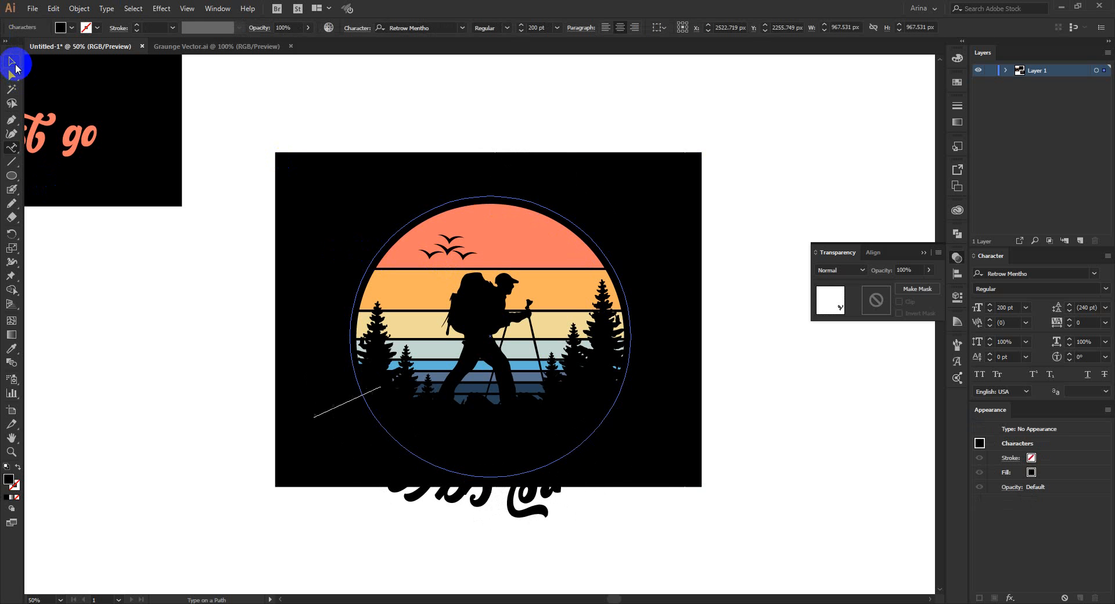
Step: Fill the curved text with white and set its font to Explorer Condensed Regular
left_click(16, 69)
left_click(60, 28)
left_click(23, 46)
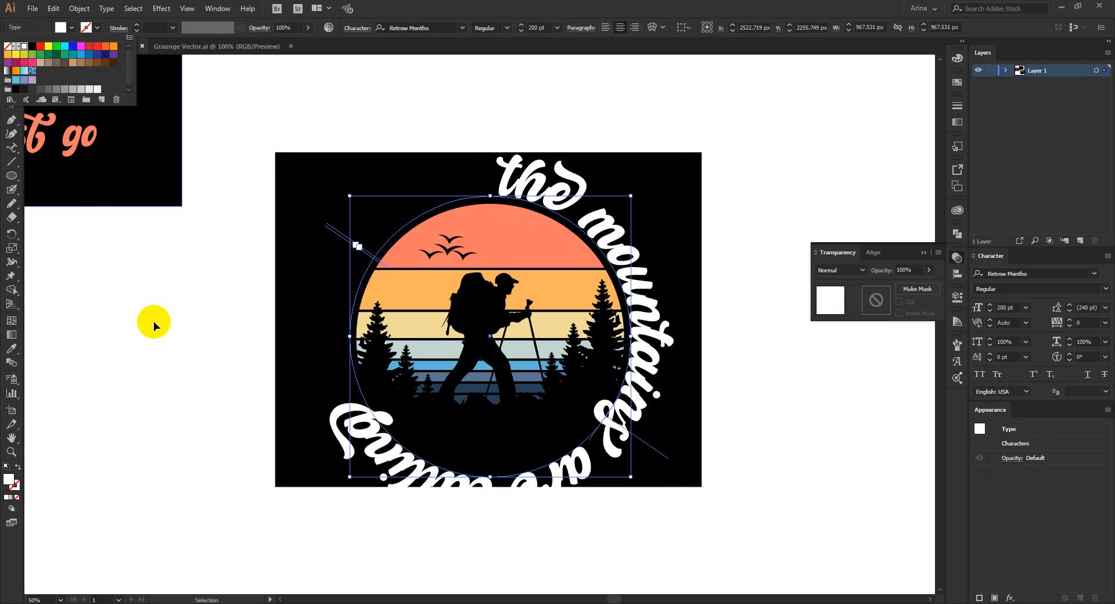
left_click(153, 322)
left_click(421, 27)
type("ex")
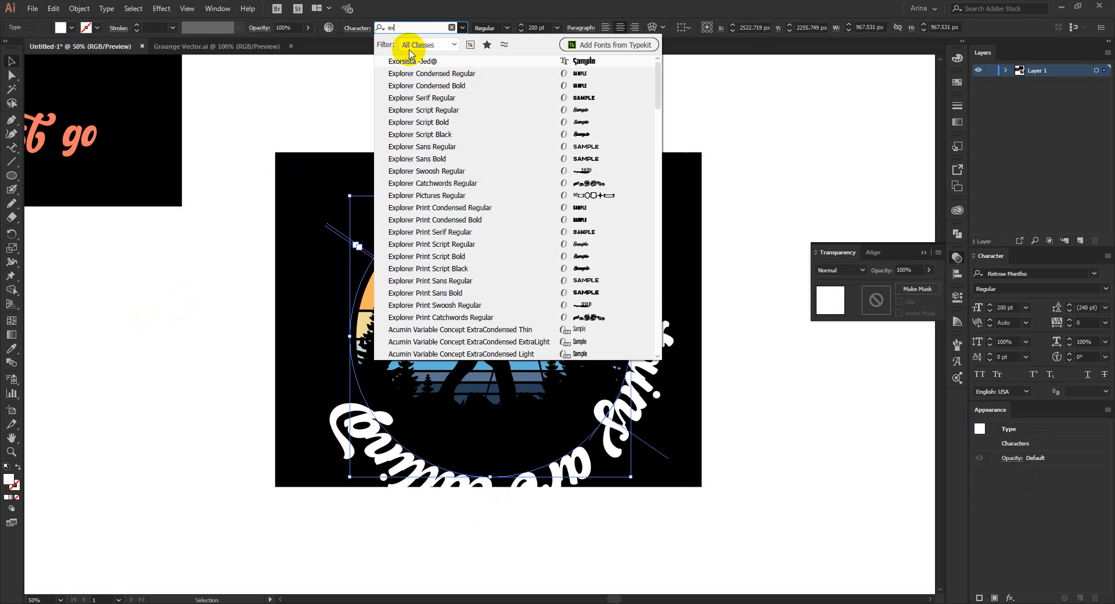
left_click(410, 73)
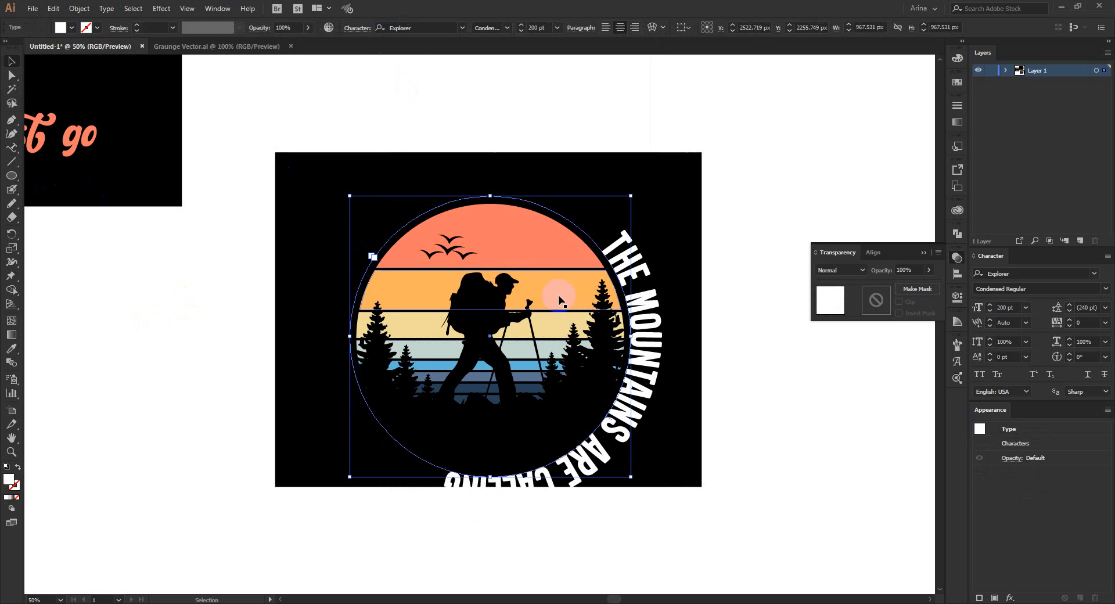
Step: Slide the curved text along its circle so it arches symmetrically over the top of the sun
left_click_drag(335, 239, 687, 334)
left_click_drag(371, 255, 300, 340)
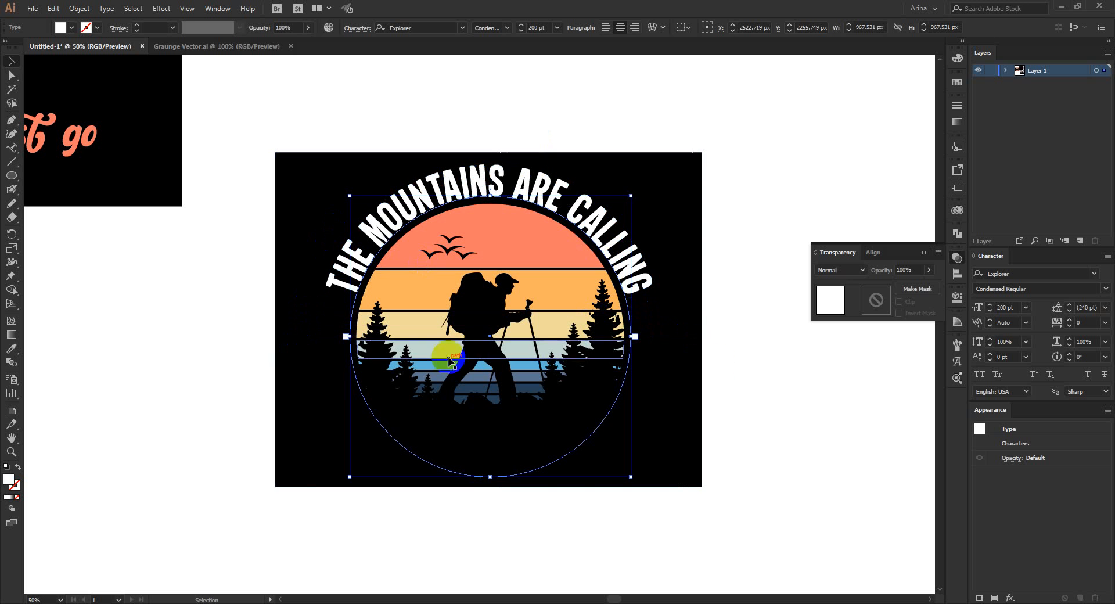
left_click(744, 365)
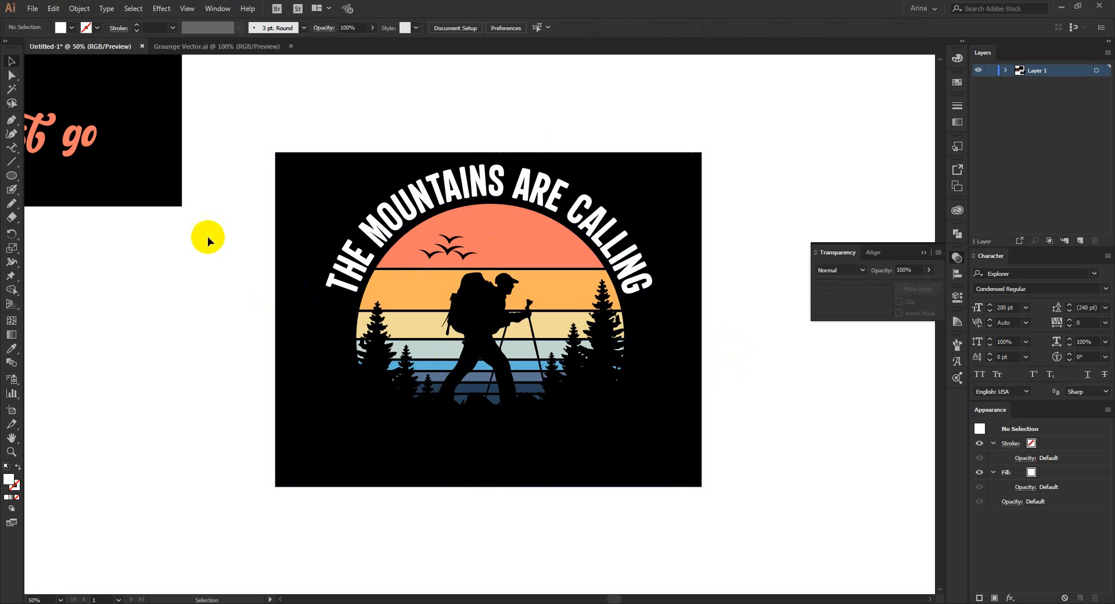
Step: Add a separate straight text line reading "AND I MUST GO" on the white area beside the black background
left_click(15, 153)
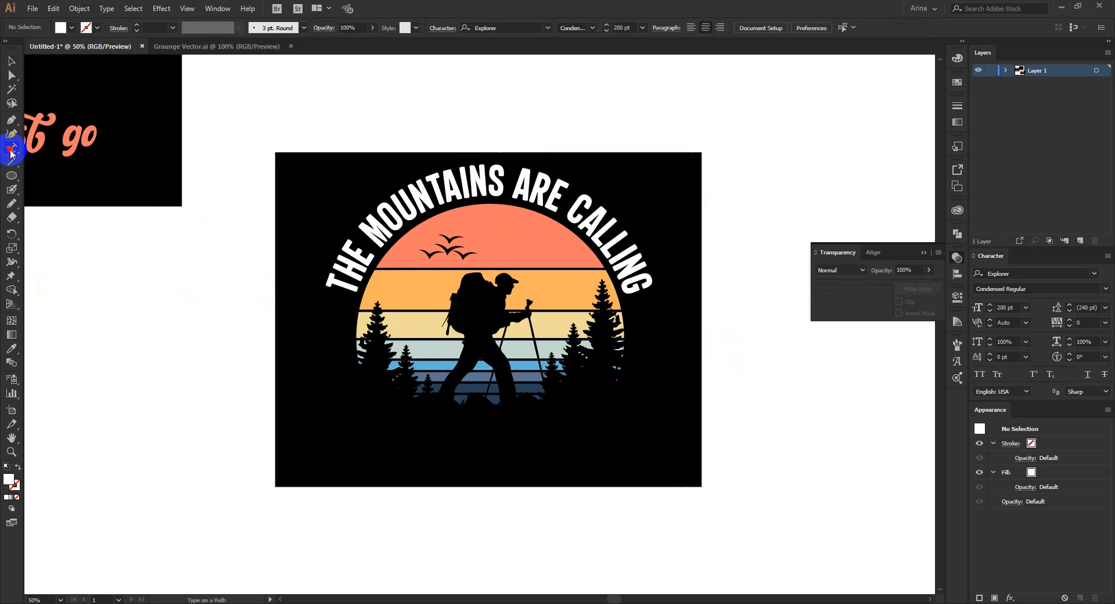
left_click_drag(14, 152, 50, 144)
left_click(156, 366)
type("I MUST GO")
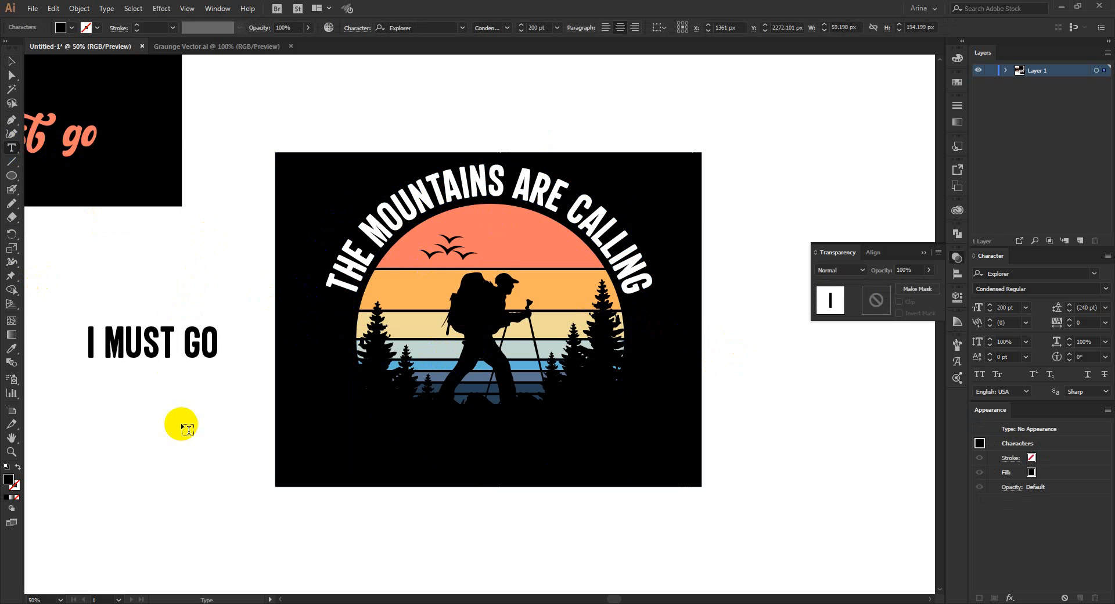
type("AND")
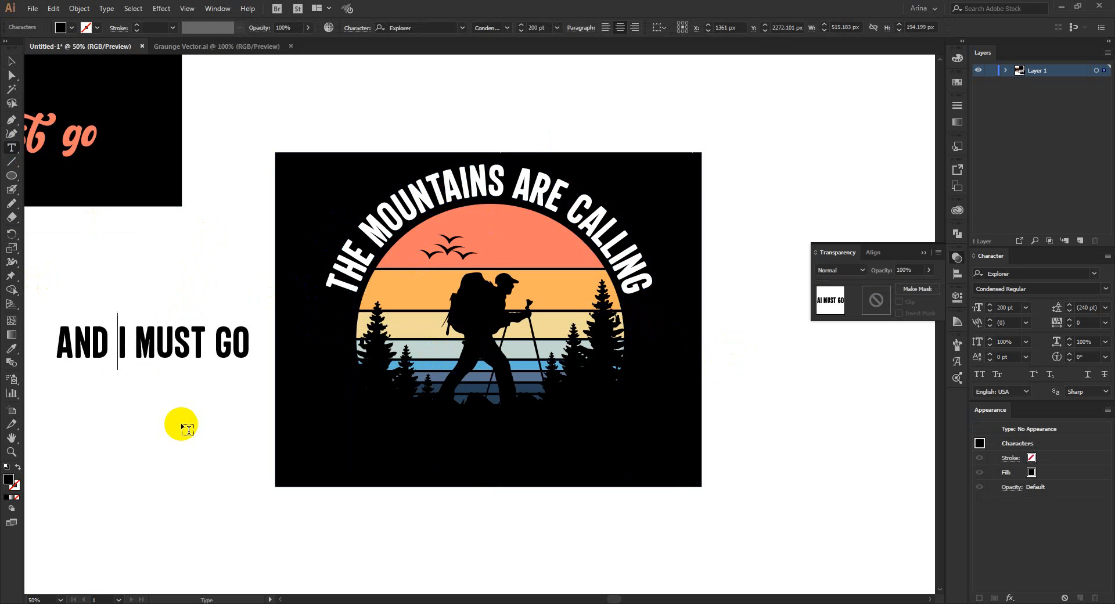
Step: Set the font of "AND I MUST GO" to Retrow Mentho and move the text below the black background
left_click(12, 61)
left_click(415, 25)
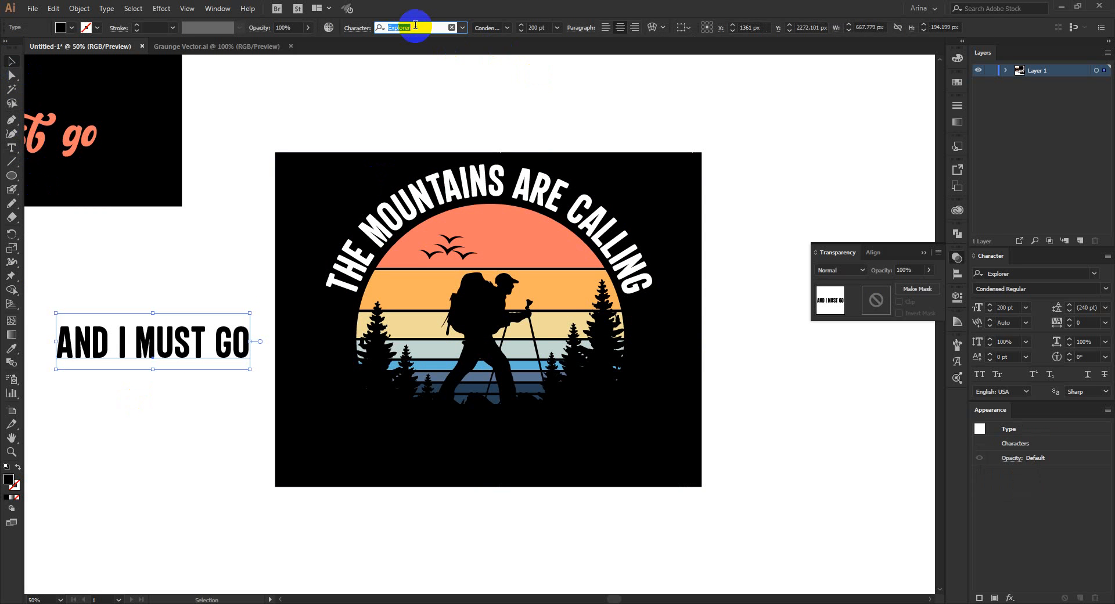
type("ret")
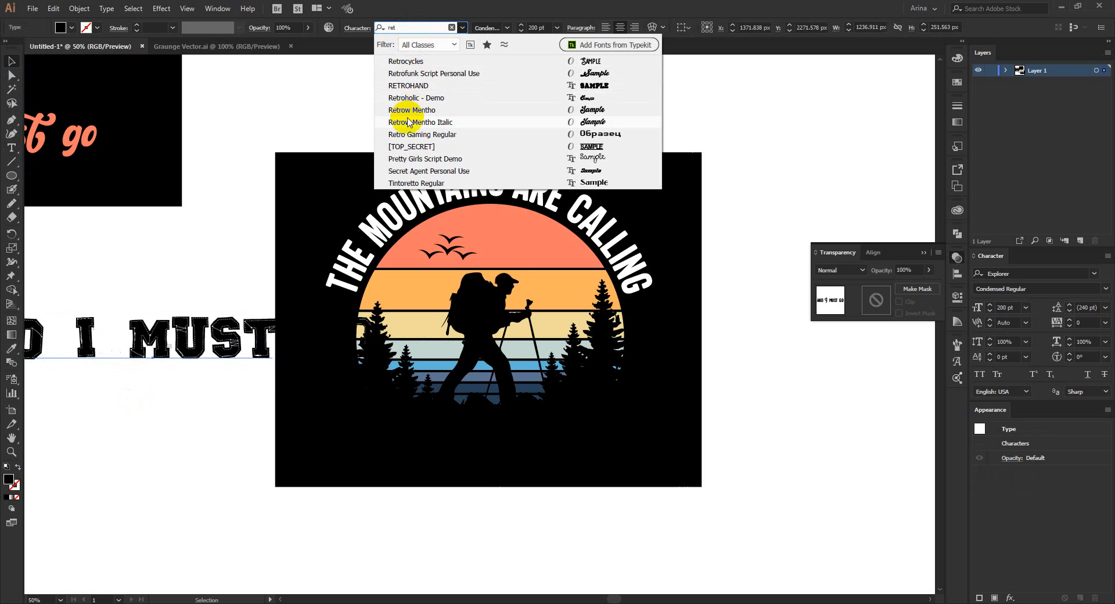
left_click(404, 116)
left_click_drag(200, 308, 516, 531)
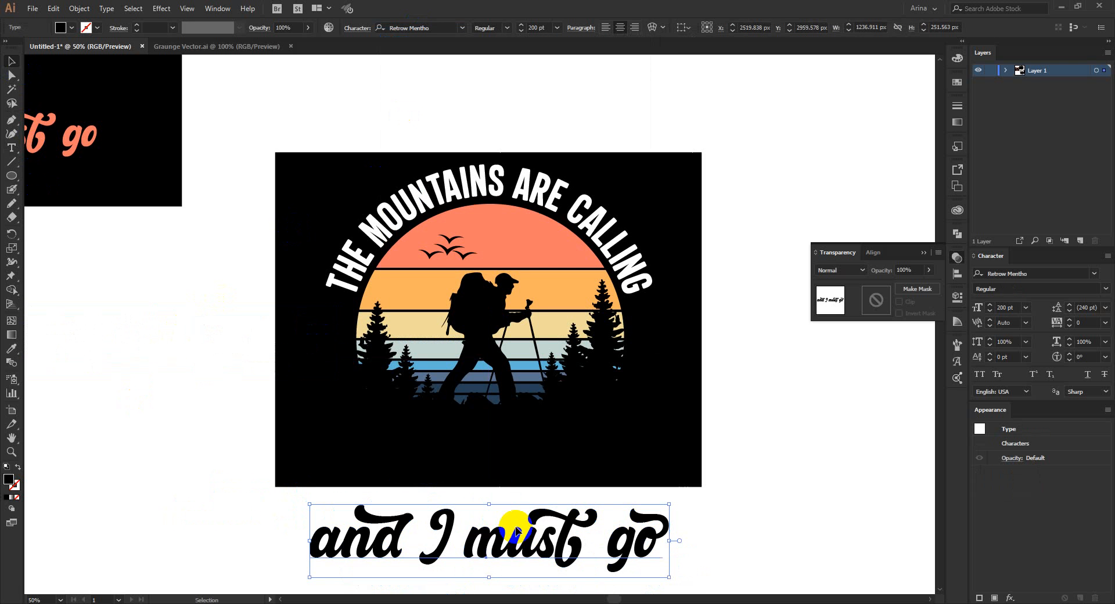
Step: Replace the lowercase "a" at the start of "and I must go" with a capital "A"
double_click(340, 540)
key("BackSpace")
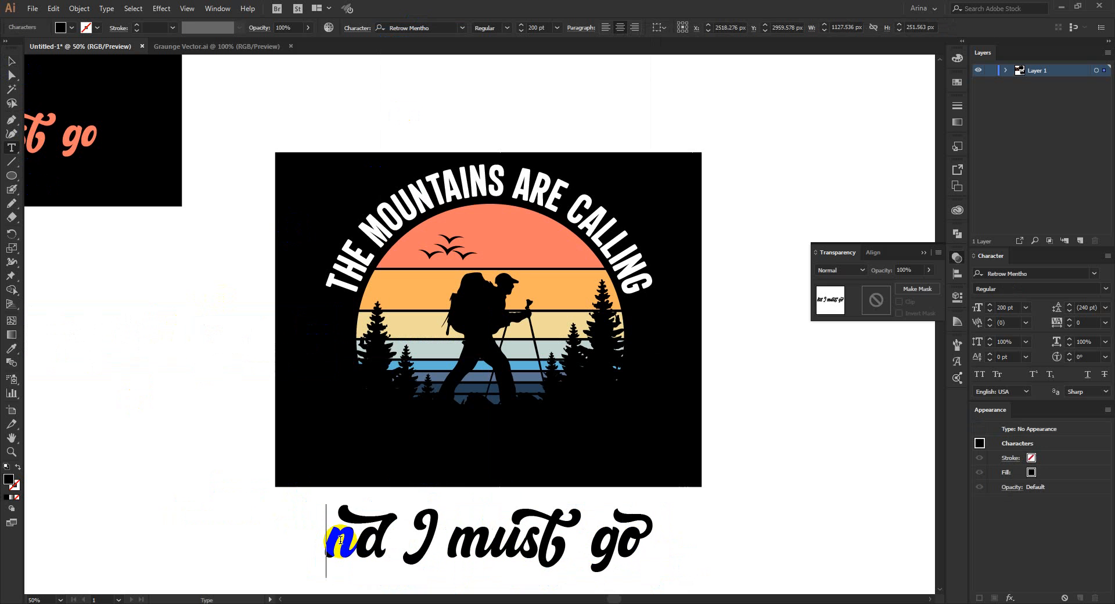
type("A")
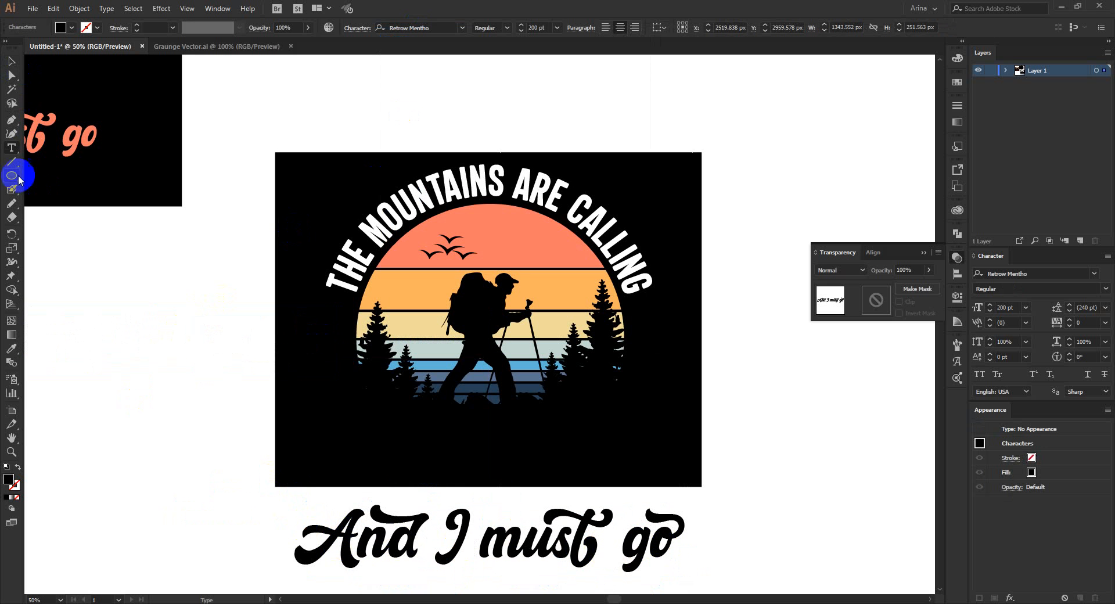
left_click(12, 61)
Step: Swap the swash "o" in "go" for the font's plain alternate glyph, using the Touch Type tool to pick the letter
scroll(172, 389, "down", 3)
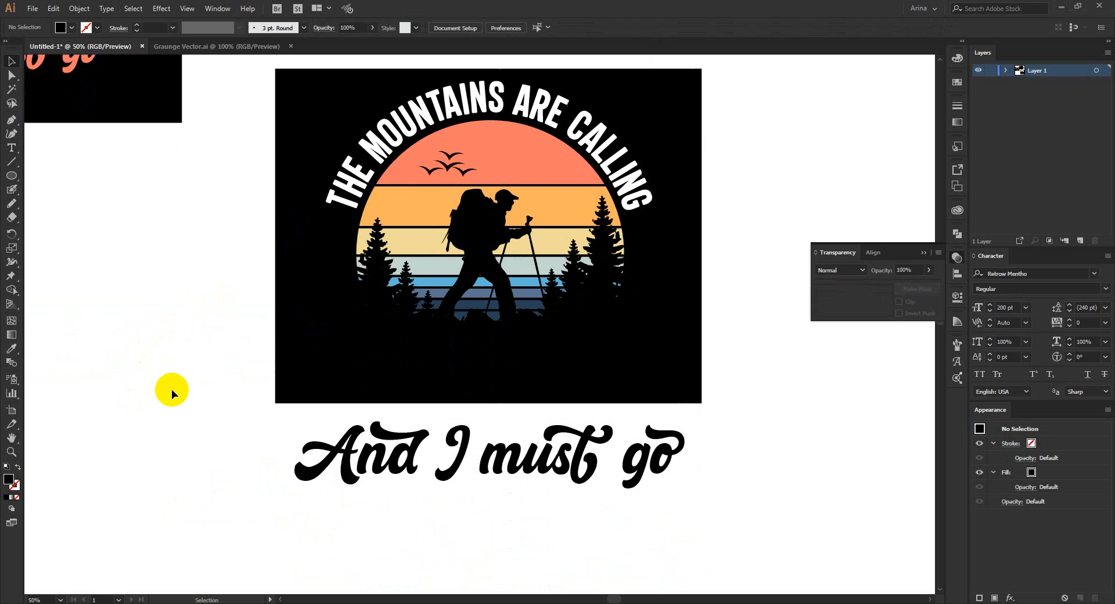
left_click(587, 459)
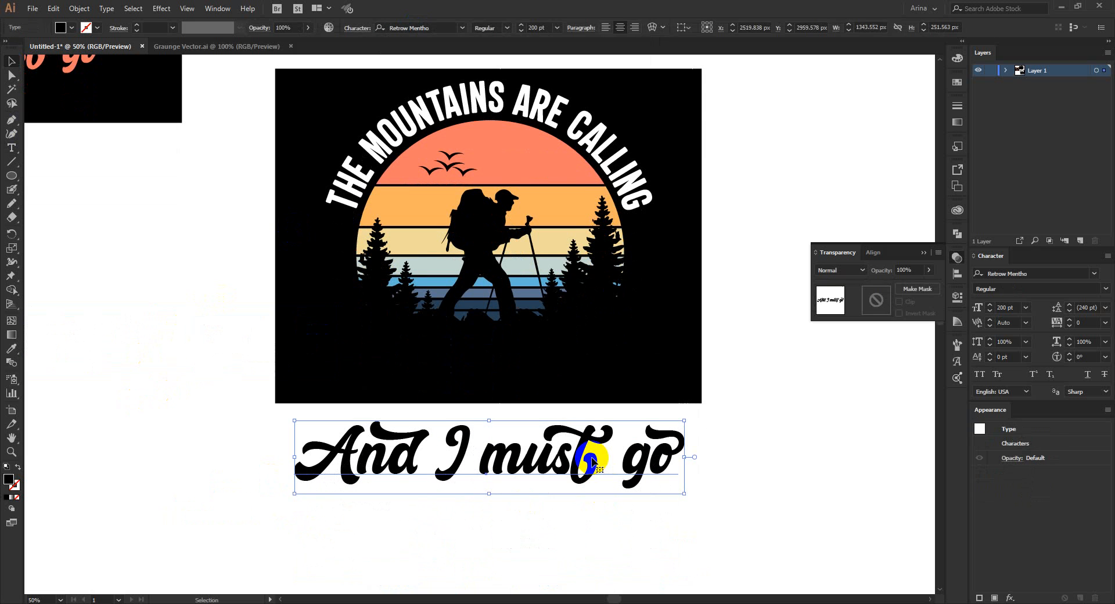
left_click(398, 537)
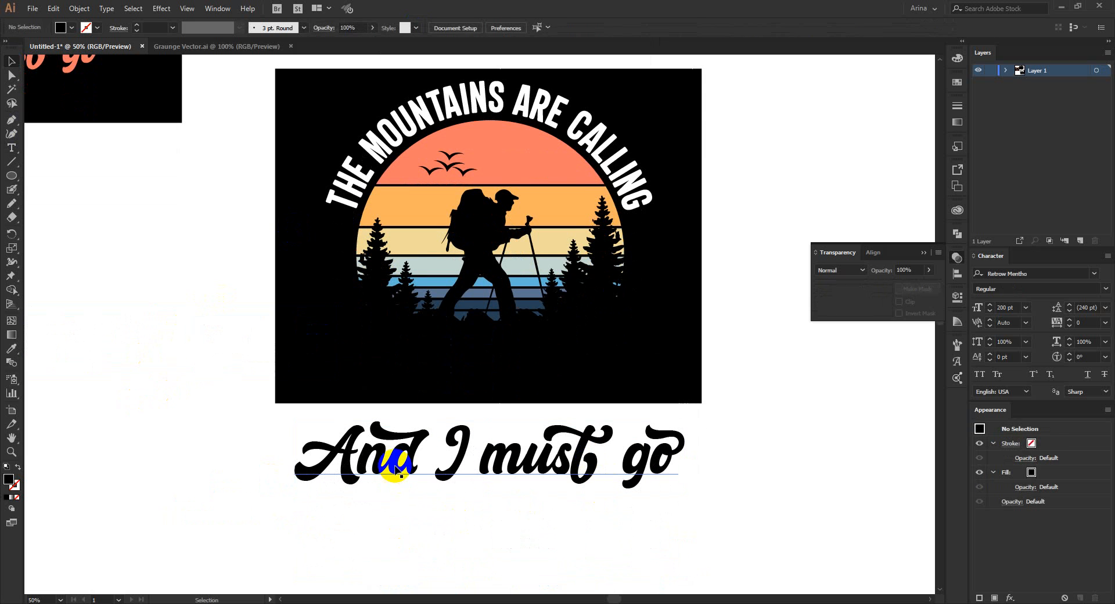
left_click(573, 470)
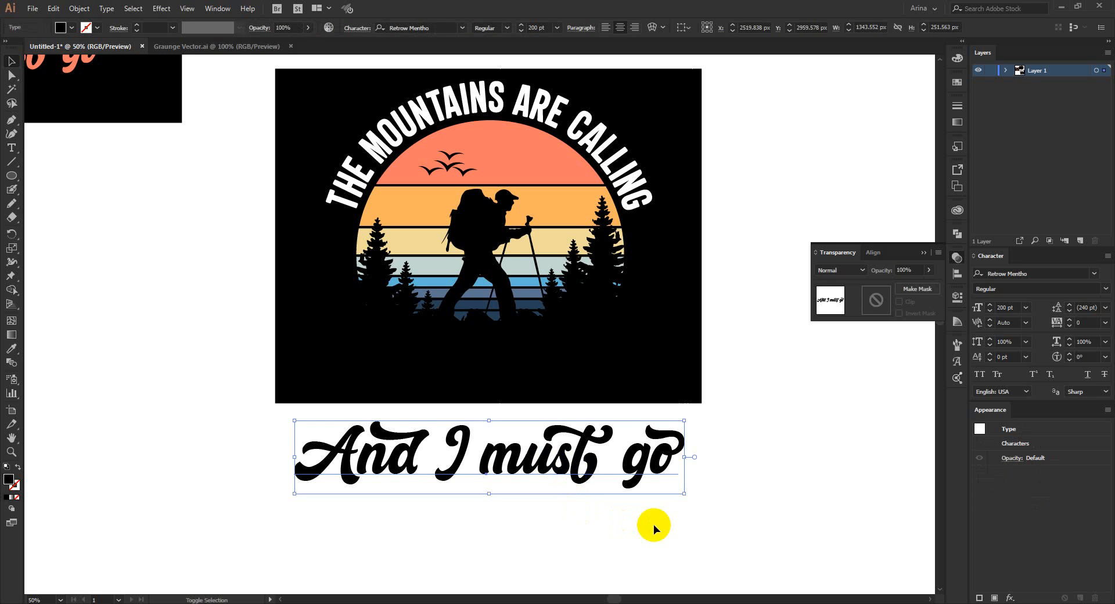
key("shift+t")
left_click(430, 449)
left_click(661, 459)
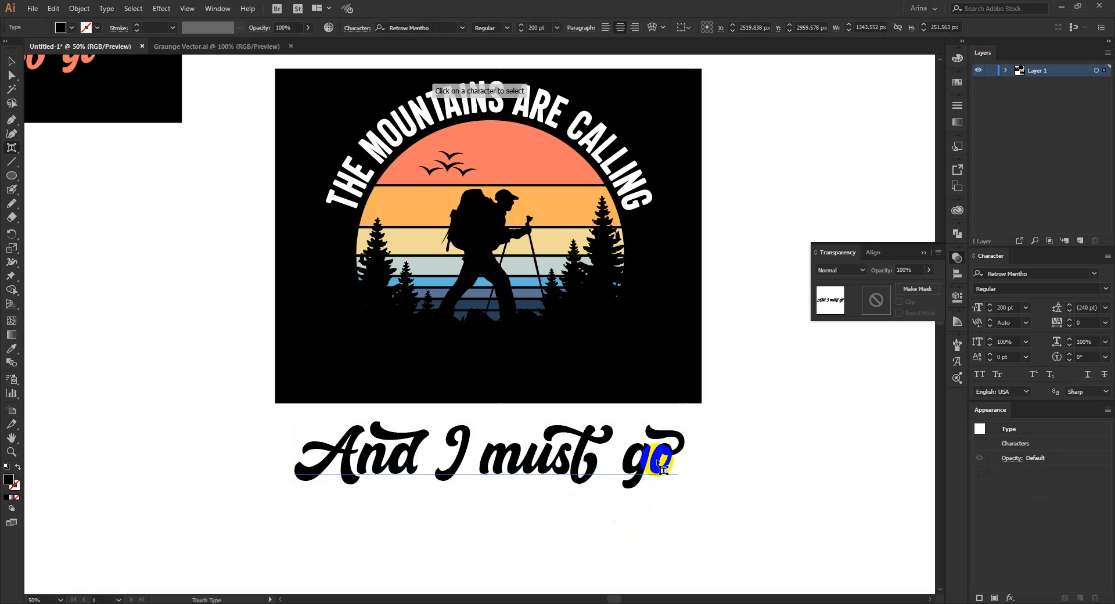
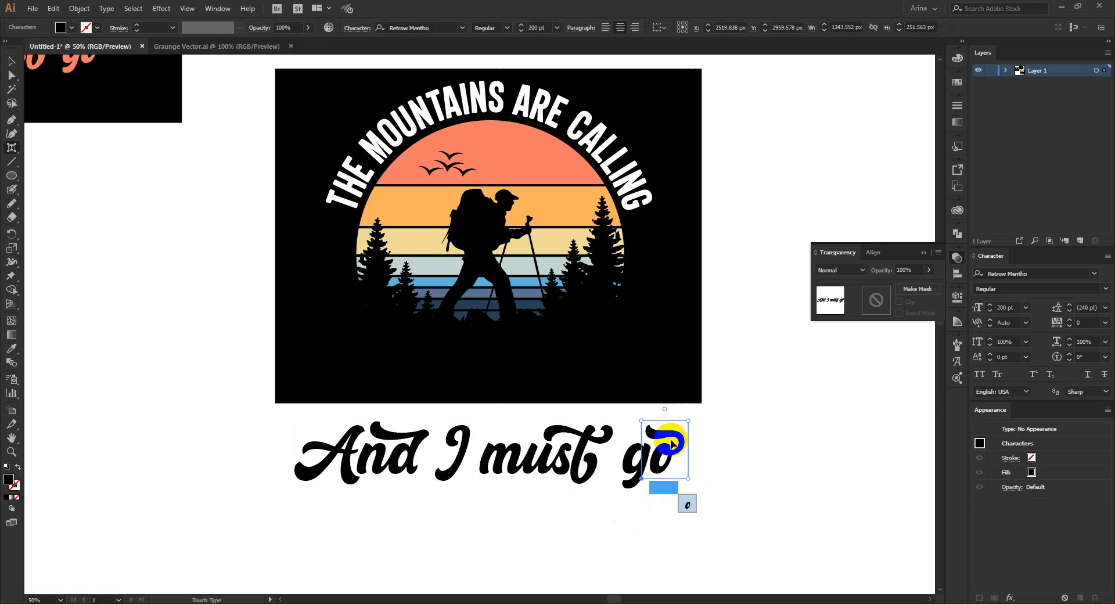
left_click(955, 362)
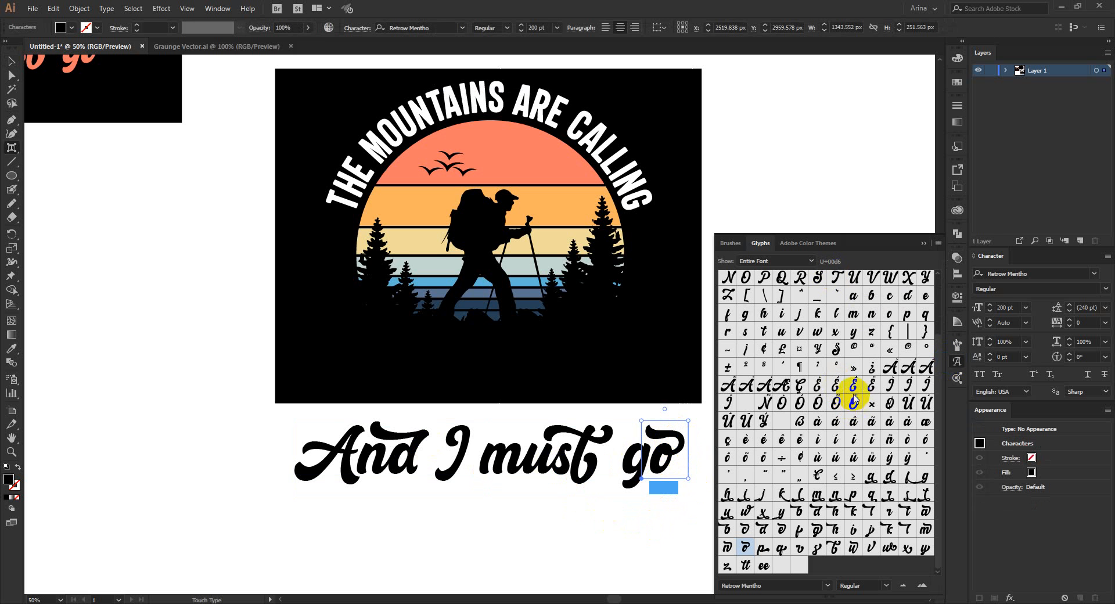
left_click(956, 363)
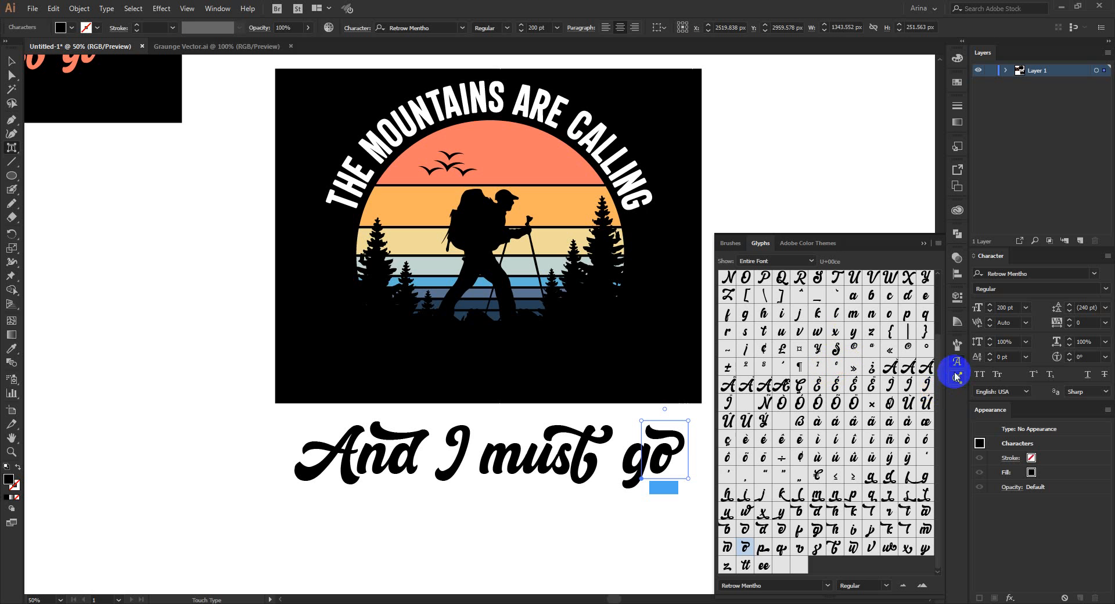
left_click(681, 506)
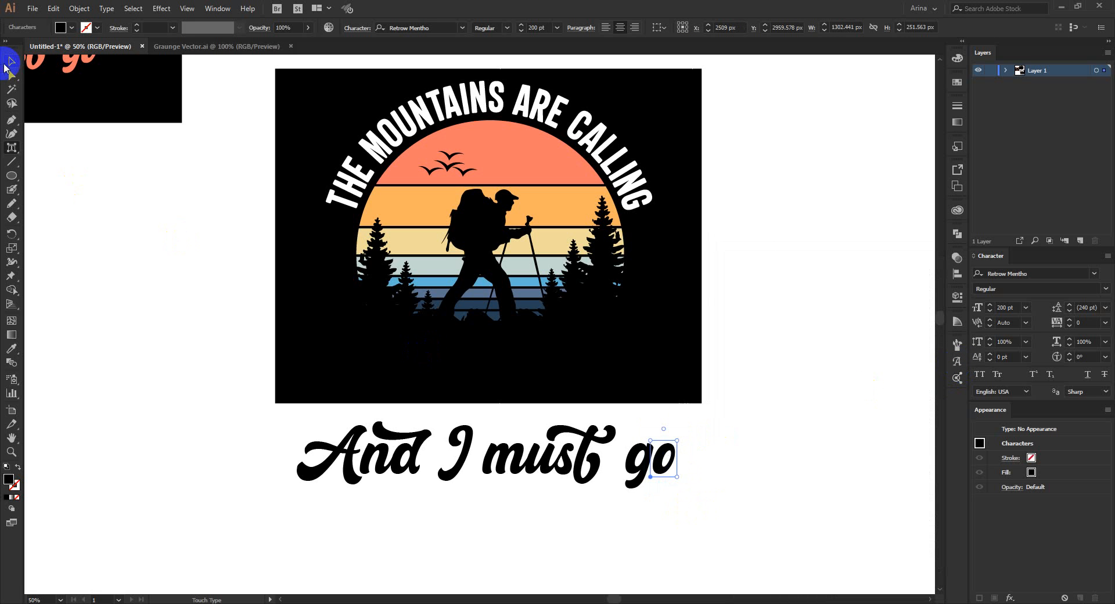
Step: Scale "And I must go" down to about 116 pt and move it onto the black background just beneath the sun
left_click(11, 60)
left_click_drag(674, 457, 597, 457)
left_click_drag(498, 463, 499, 344)
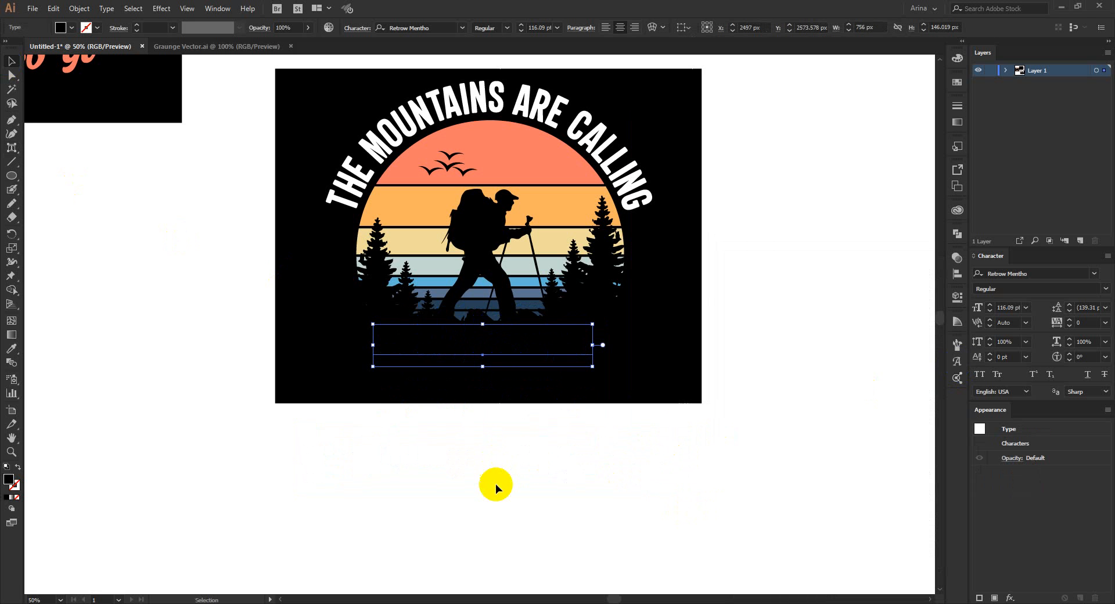
Step: Fill "And I must go" with white and set its font to Explorer Serif
left_click(62, 27)
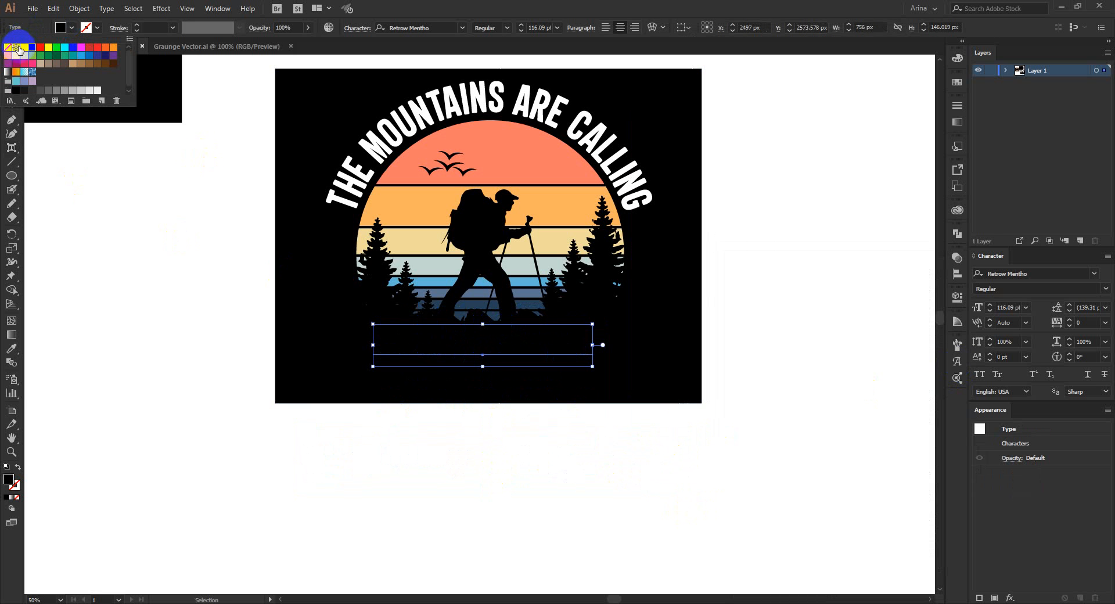
left_click(23, 49)
left_click(433, 27)
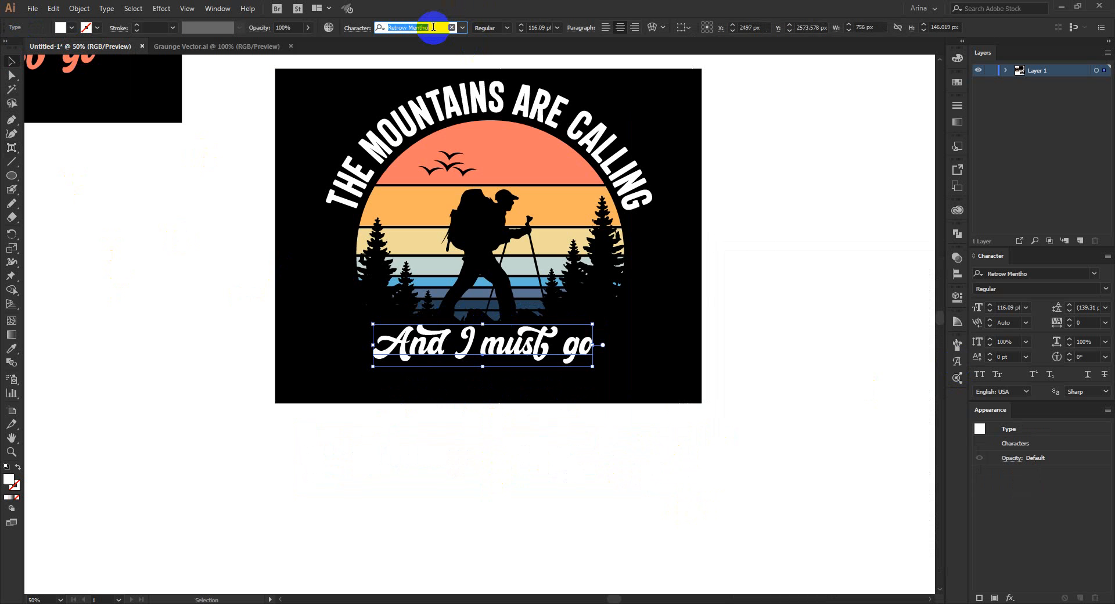
type("exp")
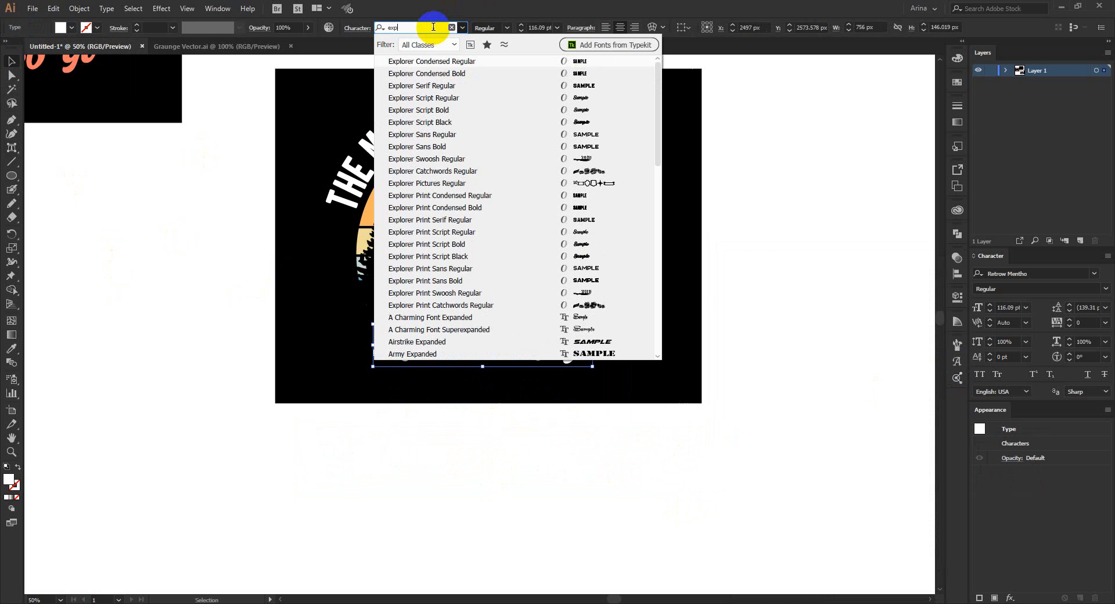
left_click(421, 85)
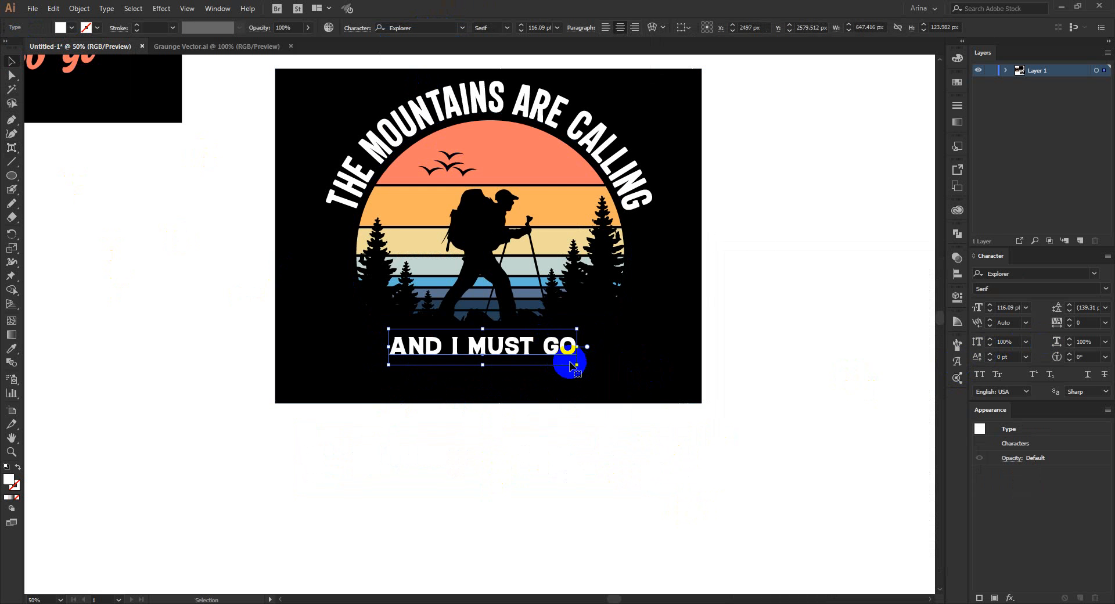
Step: Enlarge "AND I MUST GO" to roughly the width of the sun and centre it beneath the hiker scene
mouse_move(577, 346)
left_mouse_down()
mouse_move(617, 355)
mouse_move(624, 346)
mouse_move(565, 356)
left_mouse_up()
left_click(549, 452)
scroll(548, 452, "up", 2)
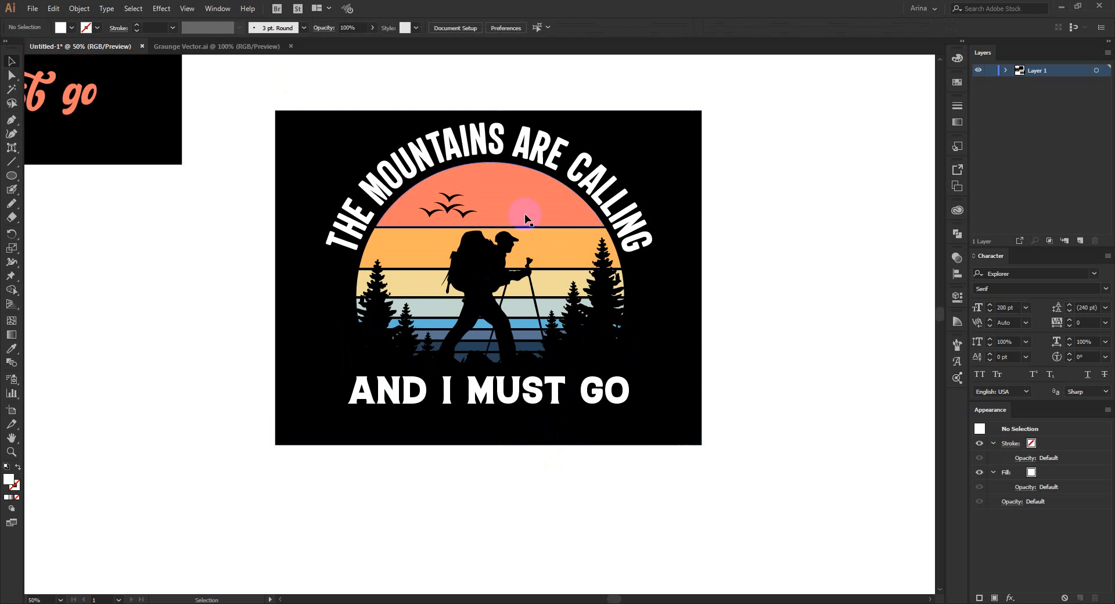
scroll(517, 194, "up", 1)
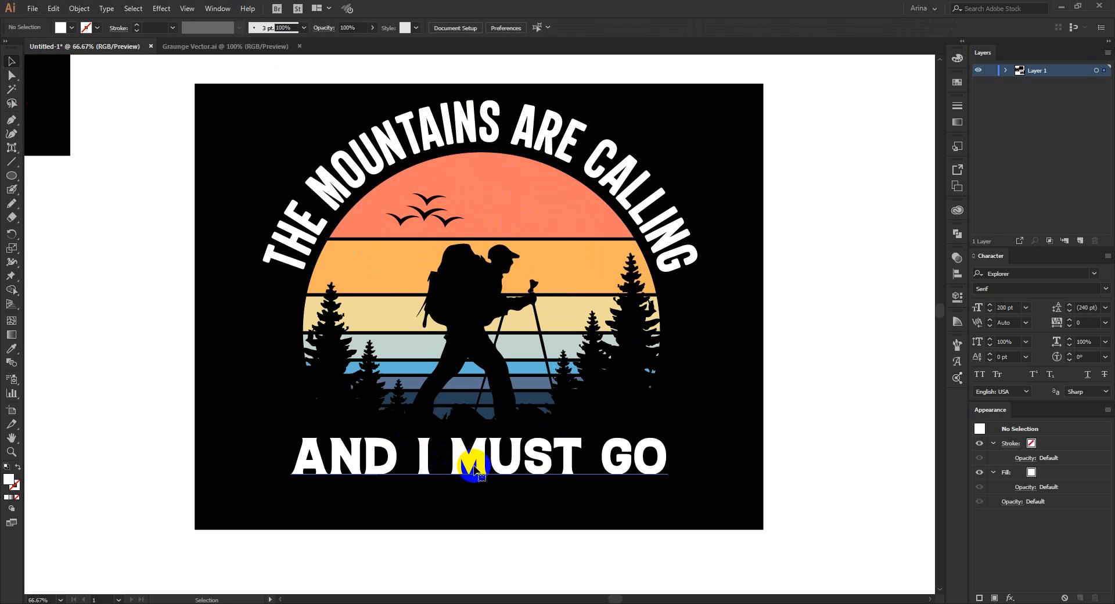
Step: Recolour "AND I MUST GO" with the coral sampled from the sun's uppermost stripe
left_click(473, 467)
key("i")
left_click(501, 203)
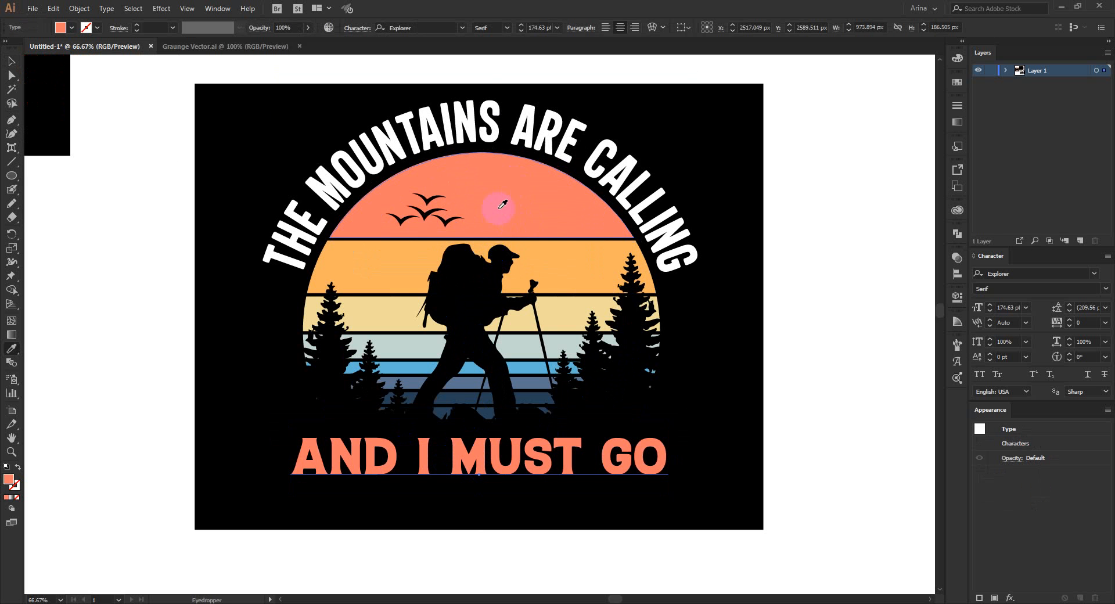
Step: Recolour the curved text "THE MOUNTAINS ARE CALLING" with the pale yellow sampled from the sun's third stripe
left_click(637, 140, "ctrl")
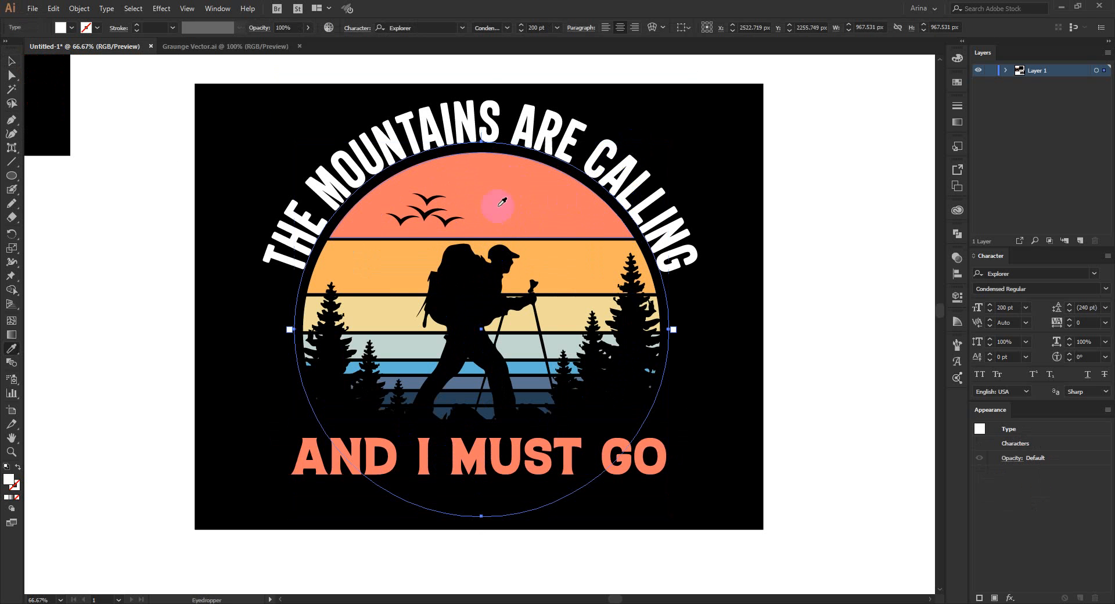
left_click(542, 266)
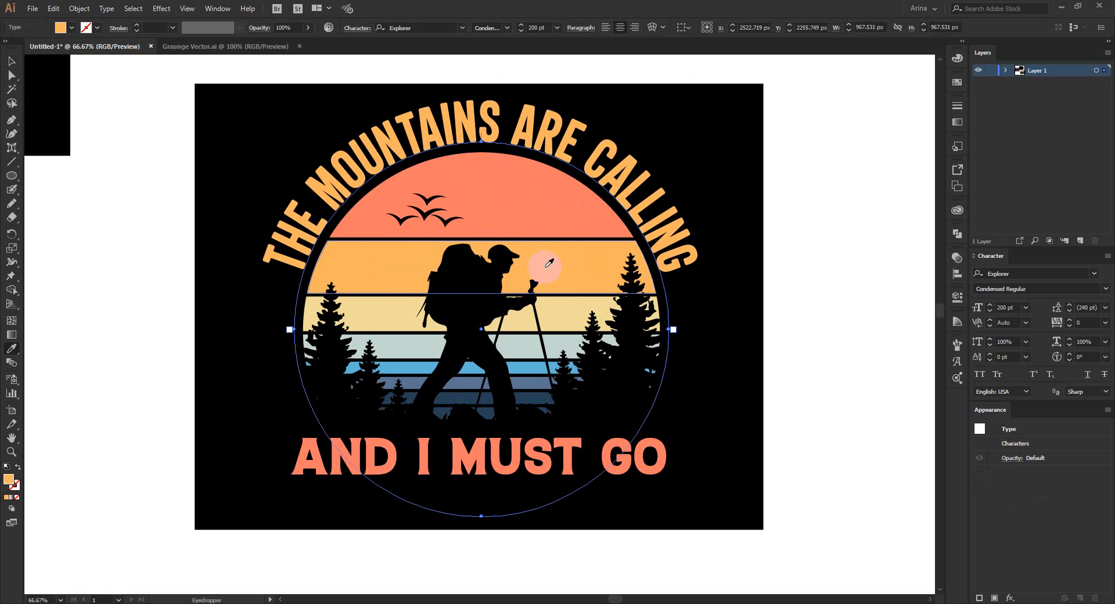
left_click(563, 317)
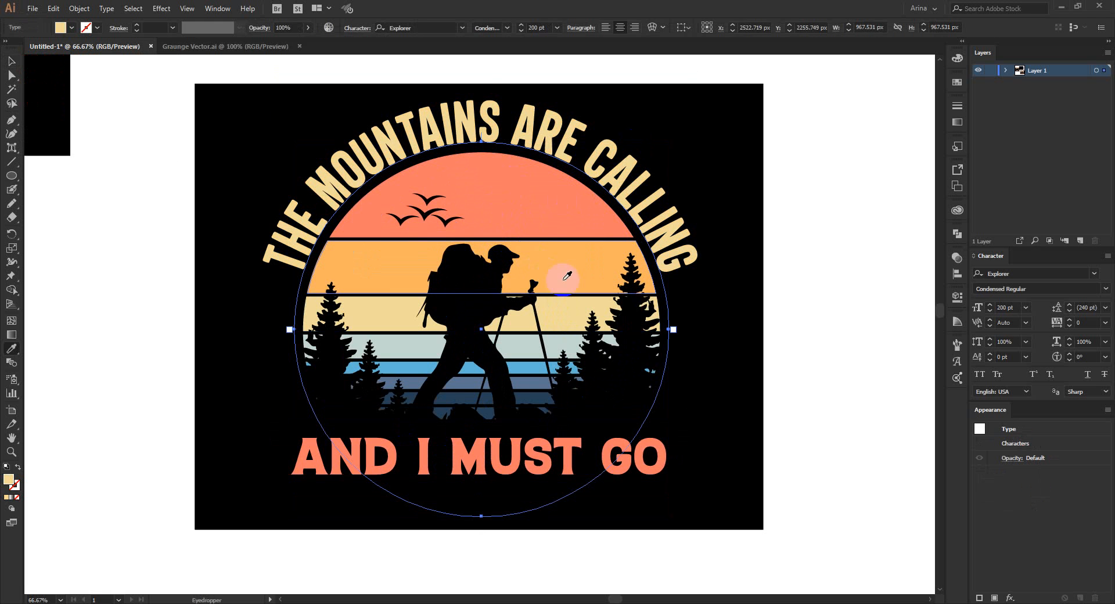
key("v")
left_click(807, 330)
scroll(471, 386, "down", 1)
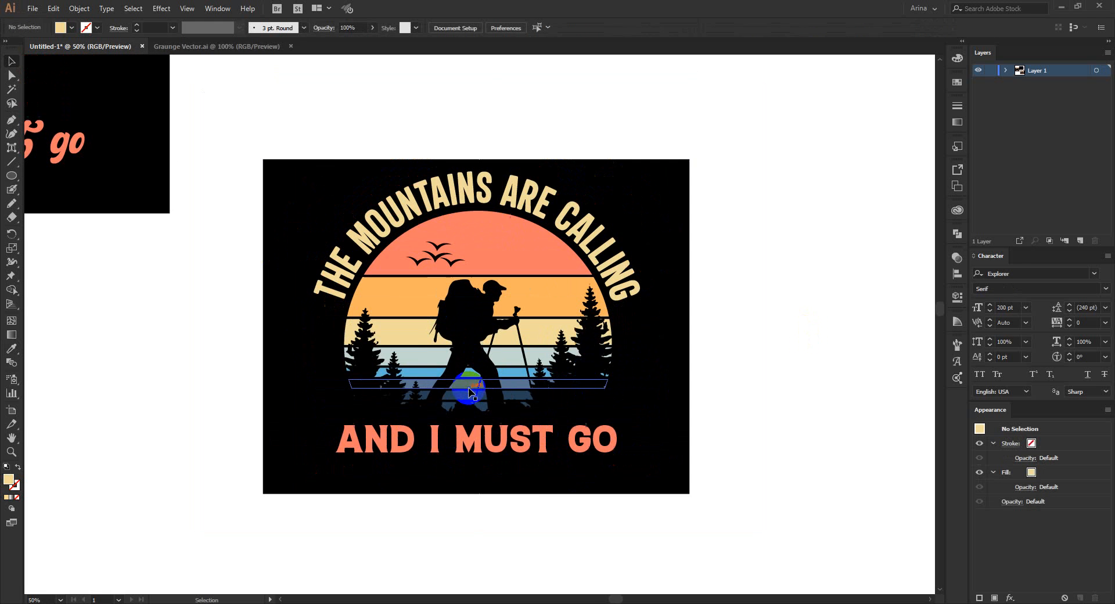
Step: Convert both "AND I MUST GO" and the curved "THE MOUNTAINS ARE CALLING" text to outlines
left_click(526, 444)
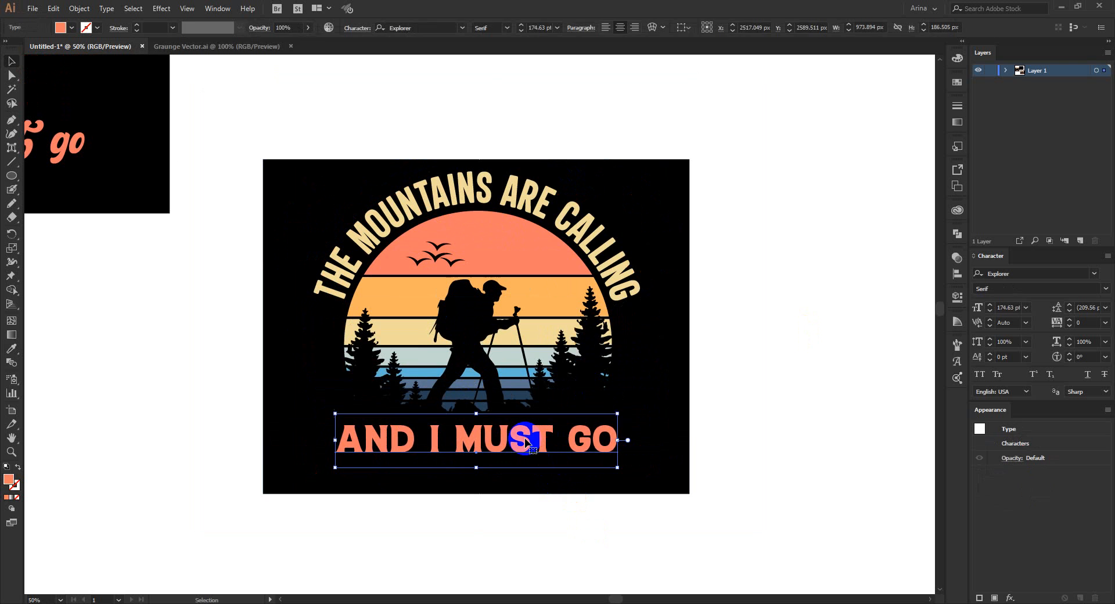
right_click(526, 444)
left_click(604, 299)
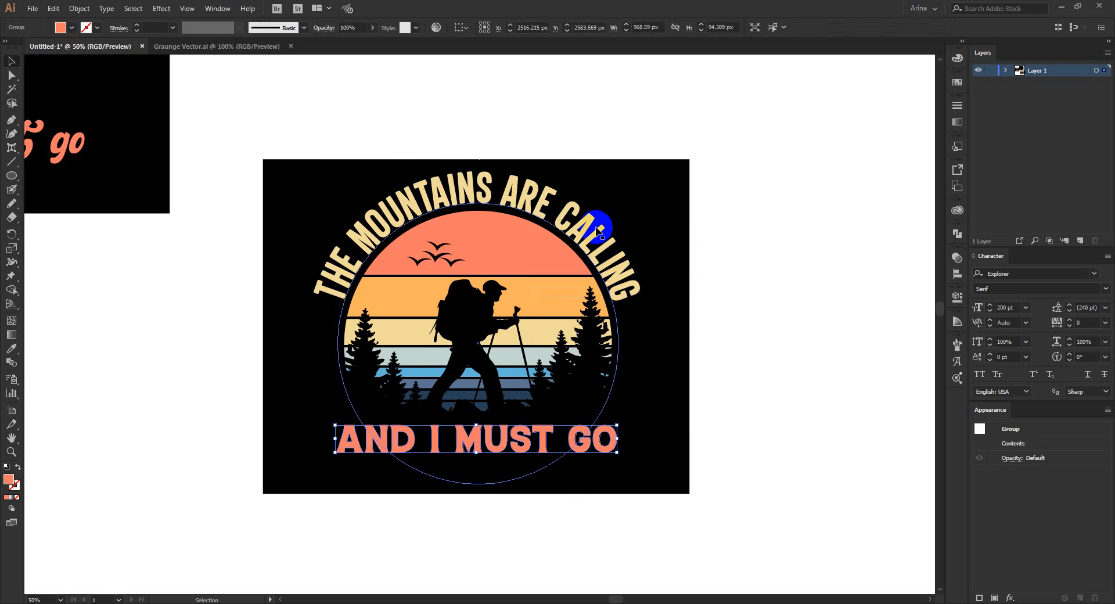
left_click(601, 221)
right_click(597, 228)
left_click(611, 307)
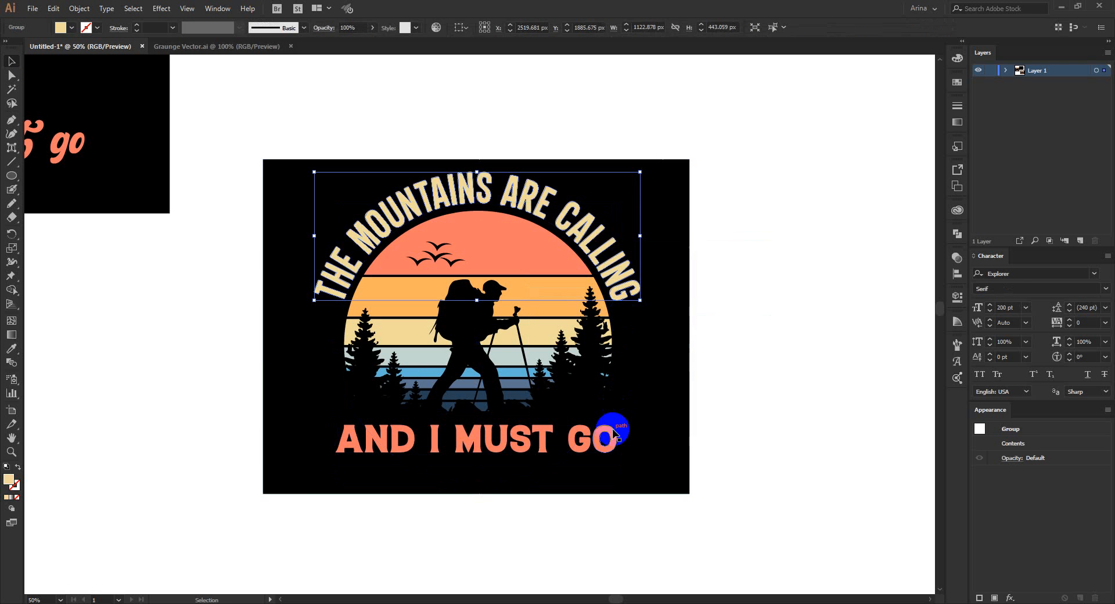
Step: Resize the outlined "AND I MUST GO" proportionally to about 949 px wide, centred under the sun, and nudge it slightly up
left_click(615, 438)
left_click_drag(616, 440, 640, 440)
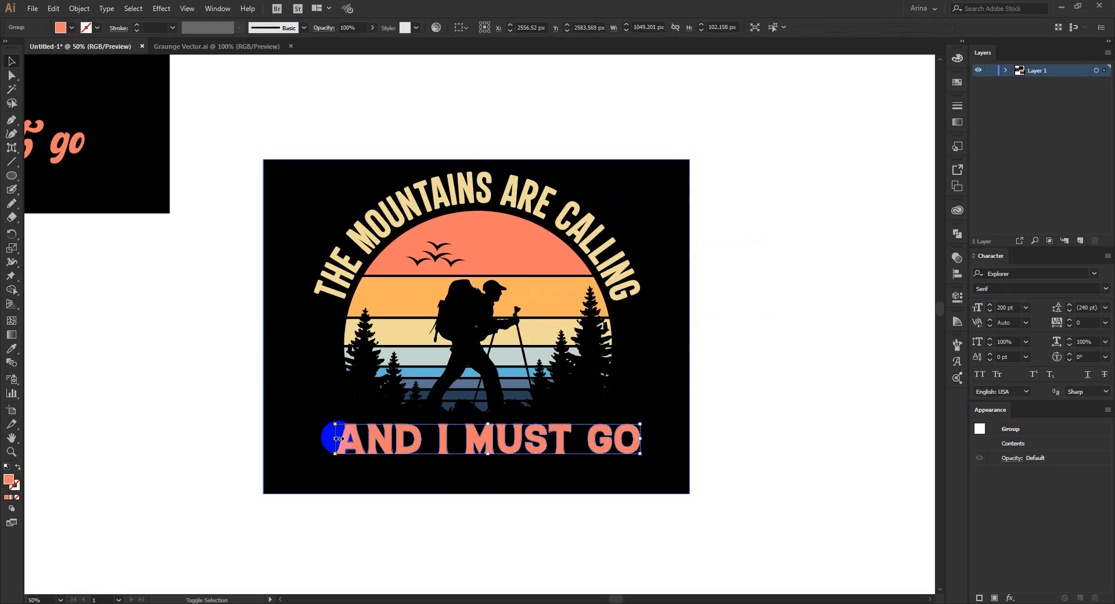
mouse_move(335, 439)
left_mouse_down()
mouse_move(311, 439)
mouse_move(340, 438)
left_mouse_up()
key("Up")
key("Up")
key("Up")
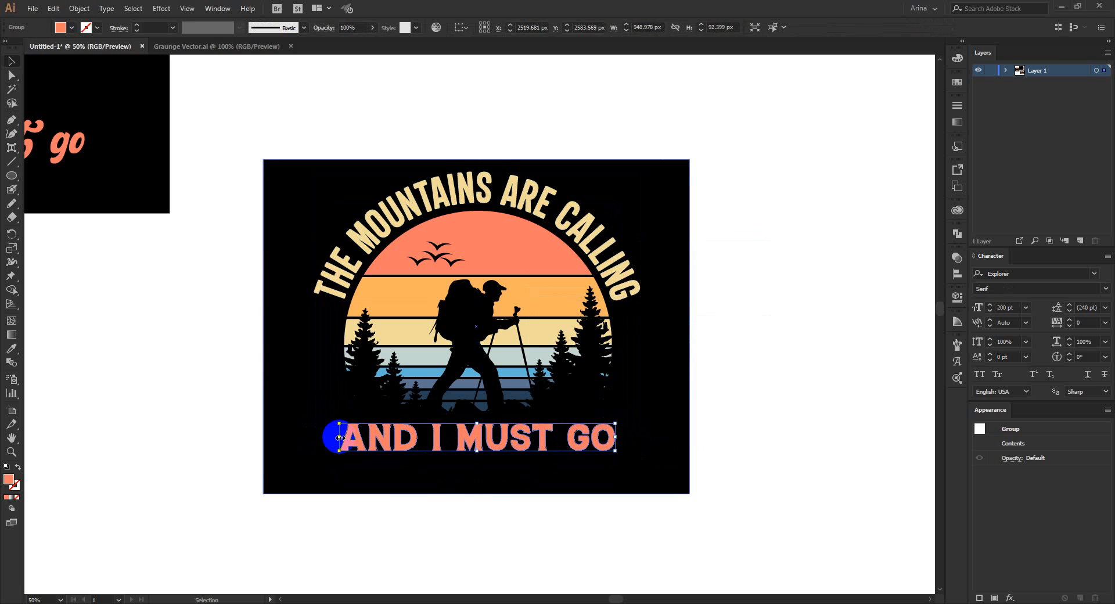
left_click(450, 520)
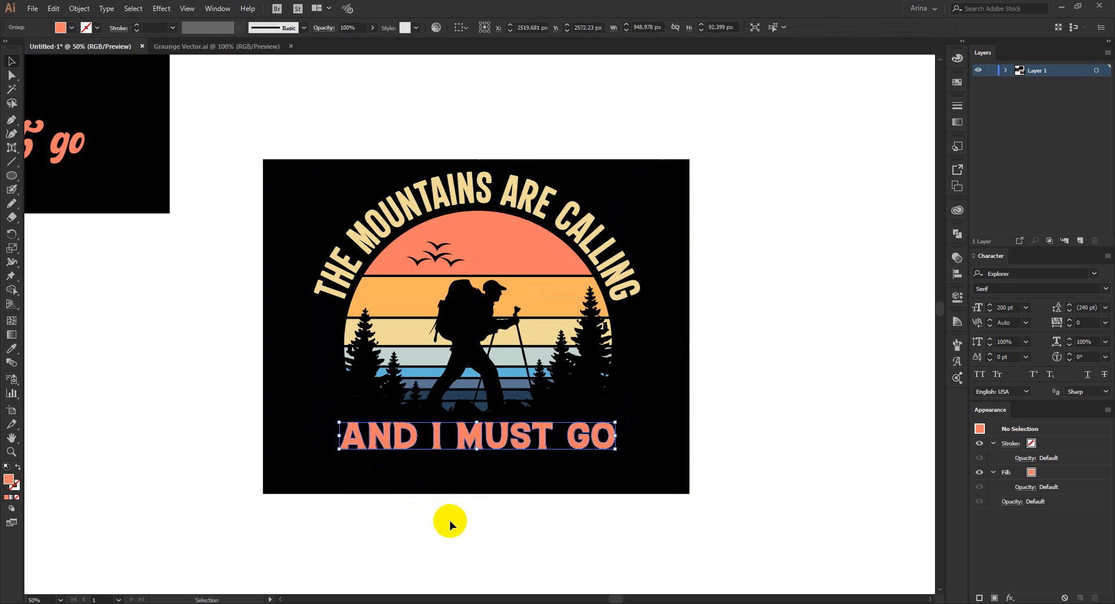
Step: Inspect the whole composition up close and from afar, including its texts, sun stripes and silhouettes
scroll(569, 315, "up", 1)
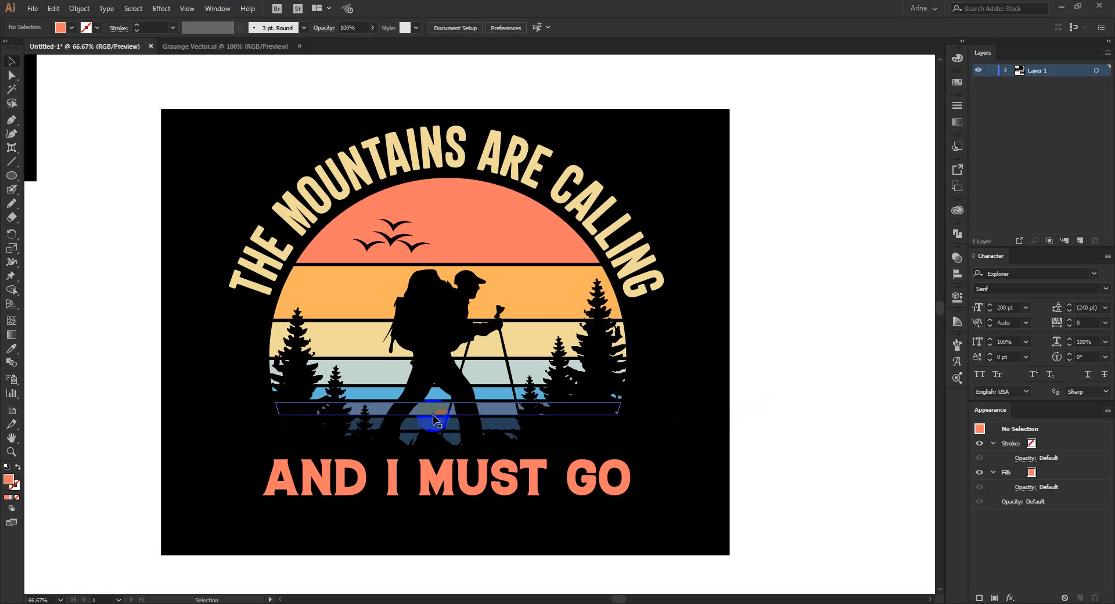
scroll(483, 268, "down", 1)
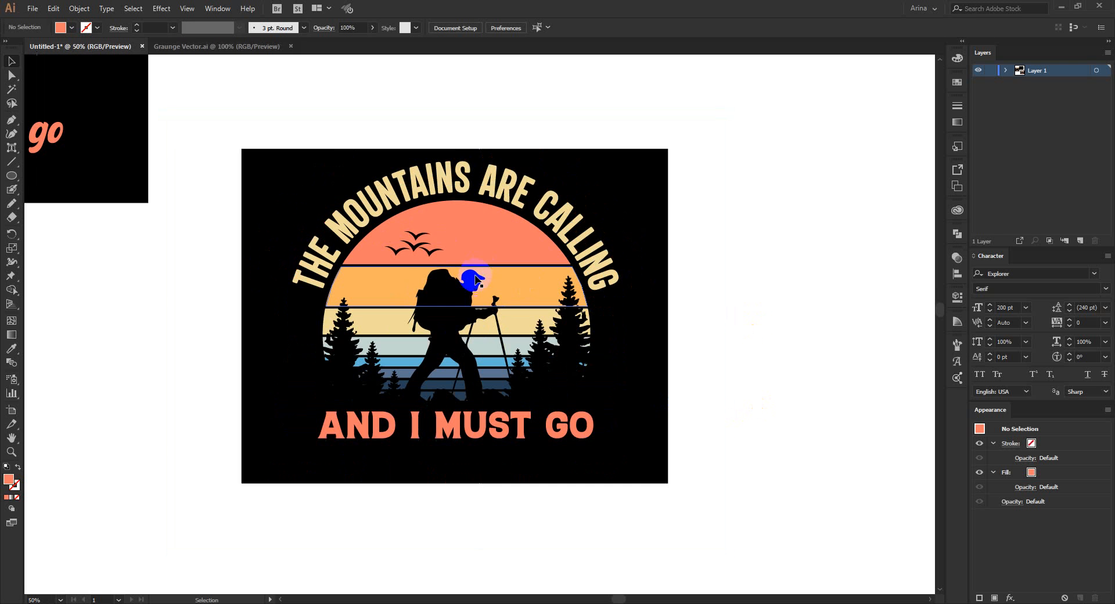
scroll(540, 378, "up", 1)
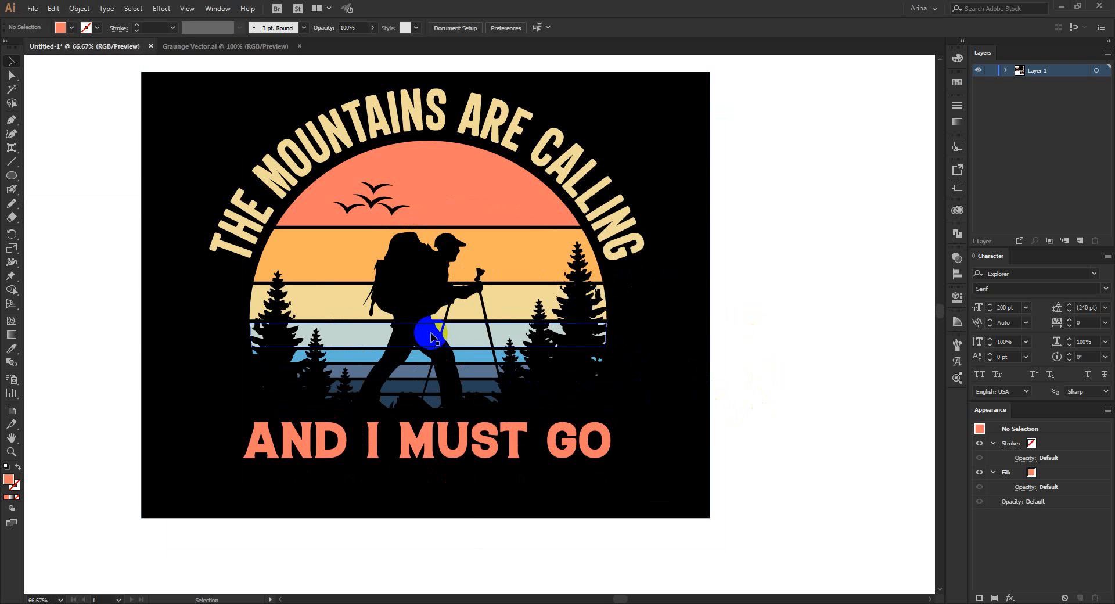
scroll(429, 332, "up", 2)
scroll(404, 271, "down", 1)
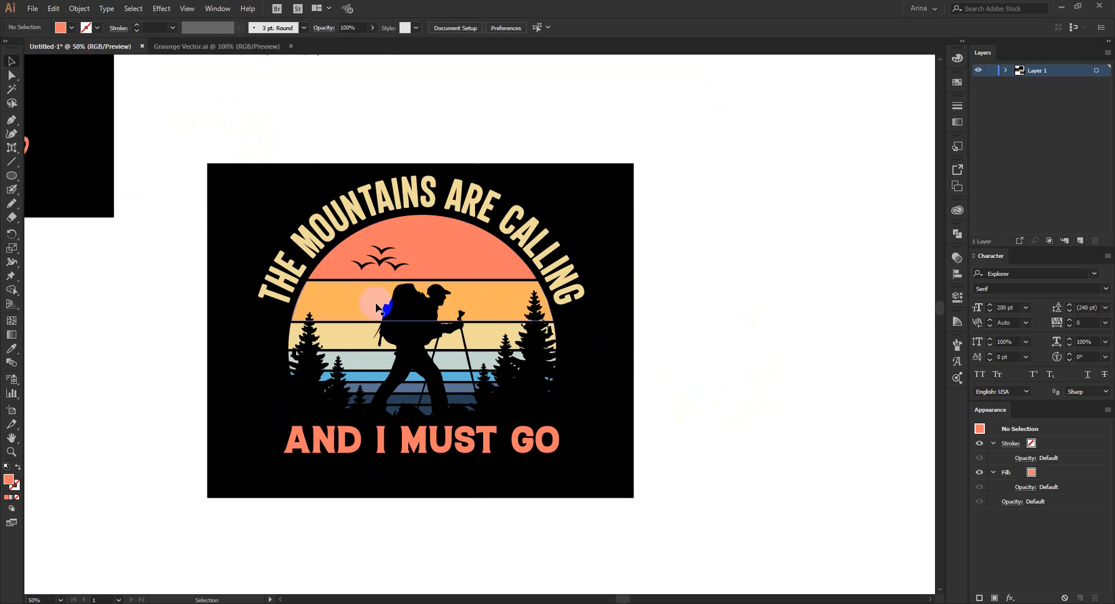
scroll(423, 290, "down", 1)
scroll(272, 244, "up", 1)
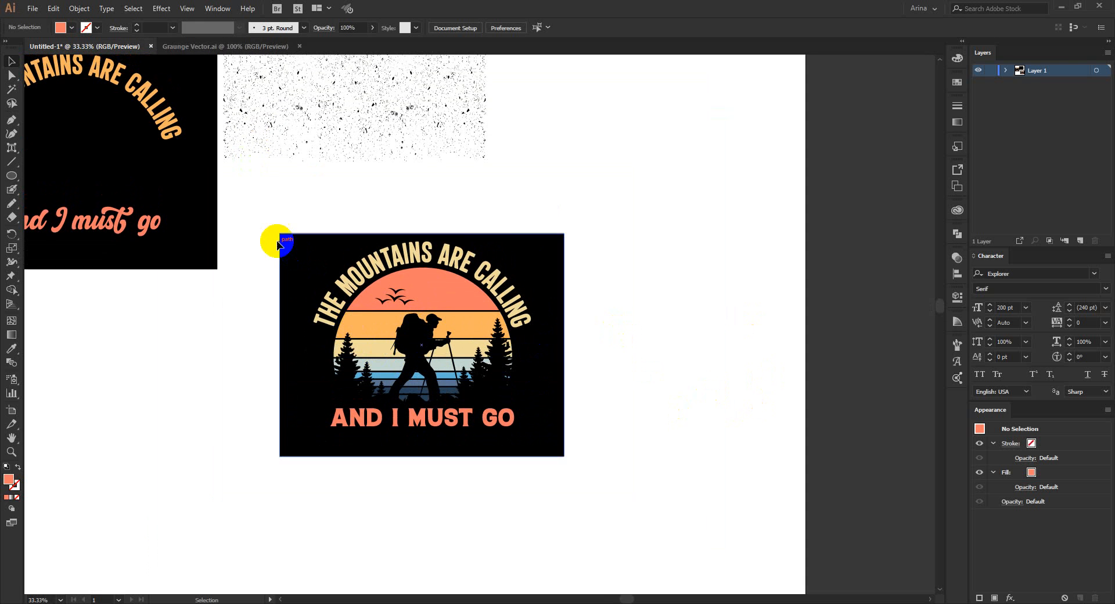
left_click_drag(257, 211, 646, 499)
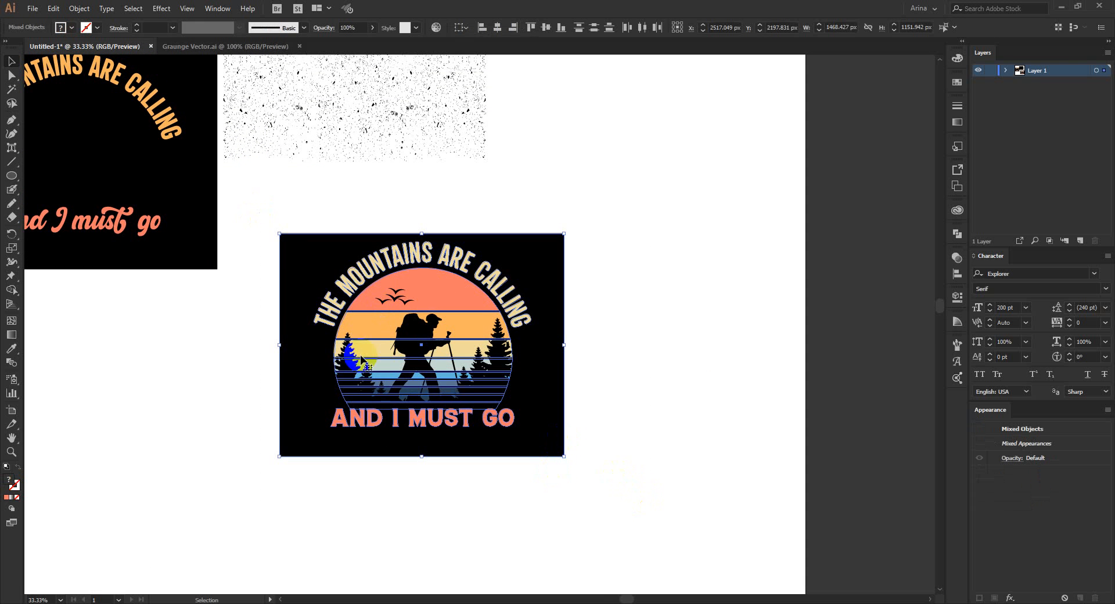
scroll(607, 430, "up", 1)
left_click(586, 417)
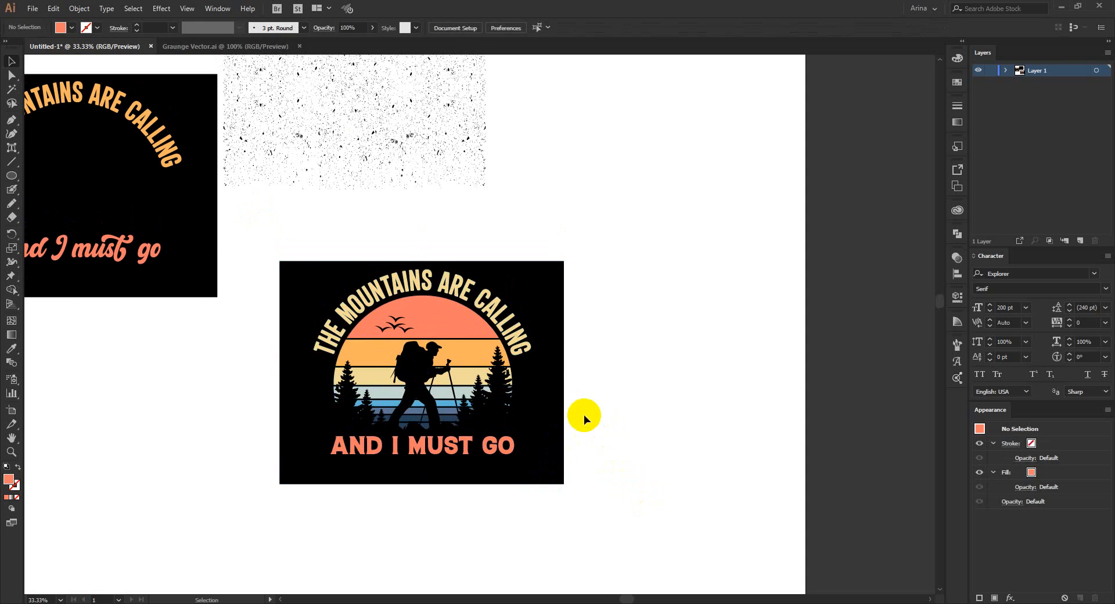
scroll(434, 353, "up", 1)
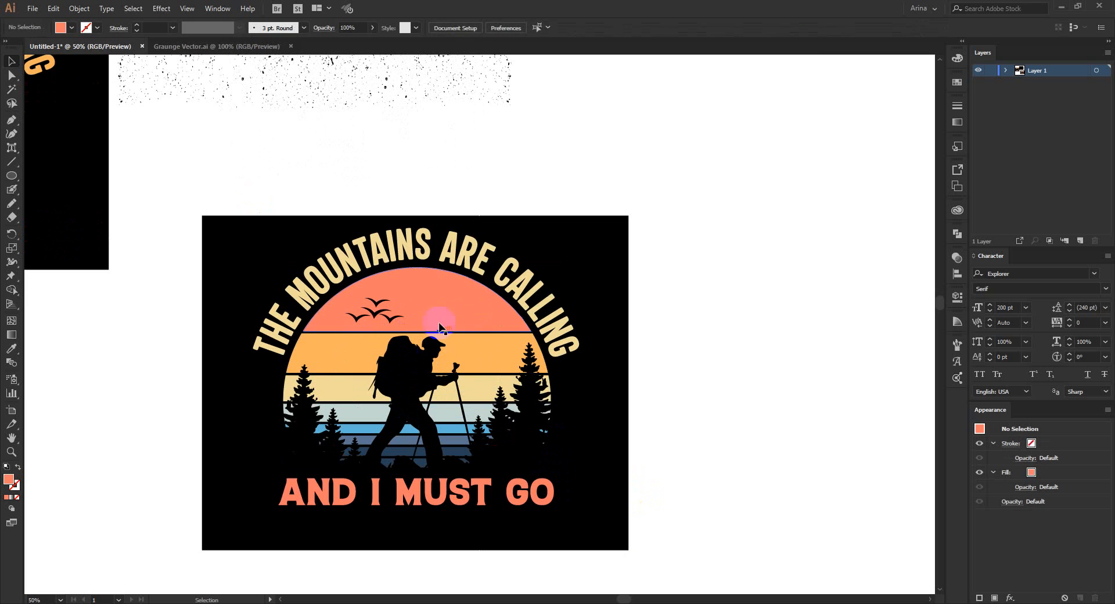
Step: Open the Transparency settings and check the curved text and "AND I MUST GO" in them
left_click(469, 259)
left_click(956, 258)
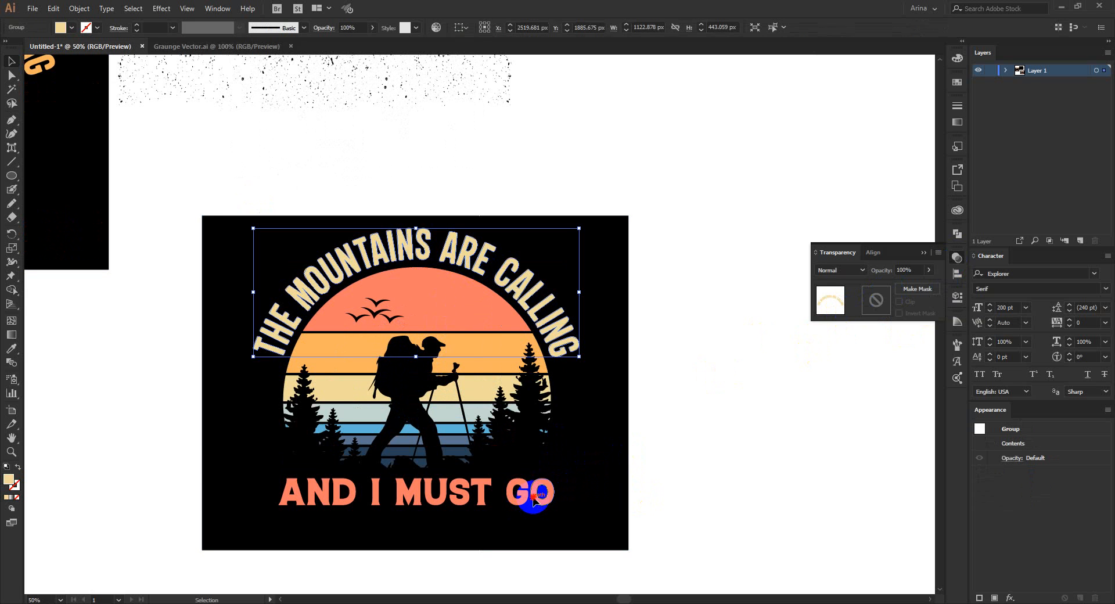
left_click(533, 498)
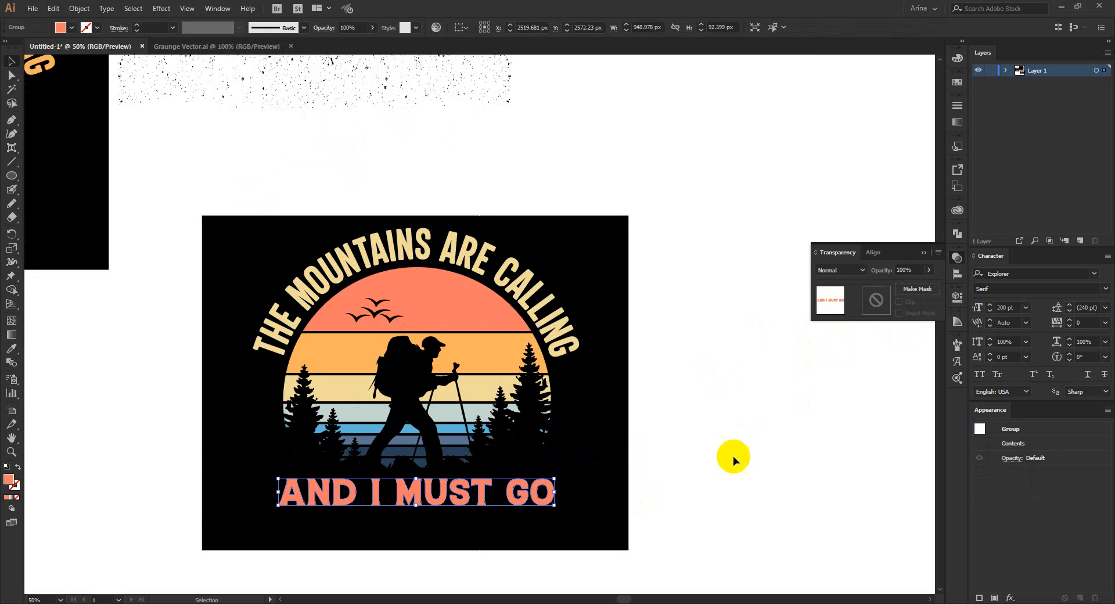
left_click(667, 530)
Step: Group the two texts and all the sun and hiker artwork into one object, leaving out the black background
left_click_drag(706, 559, 216, 227)
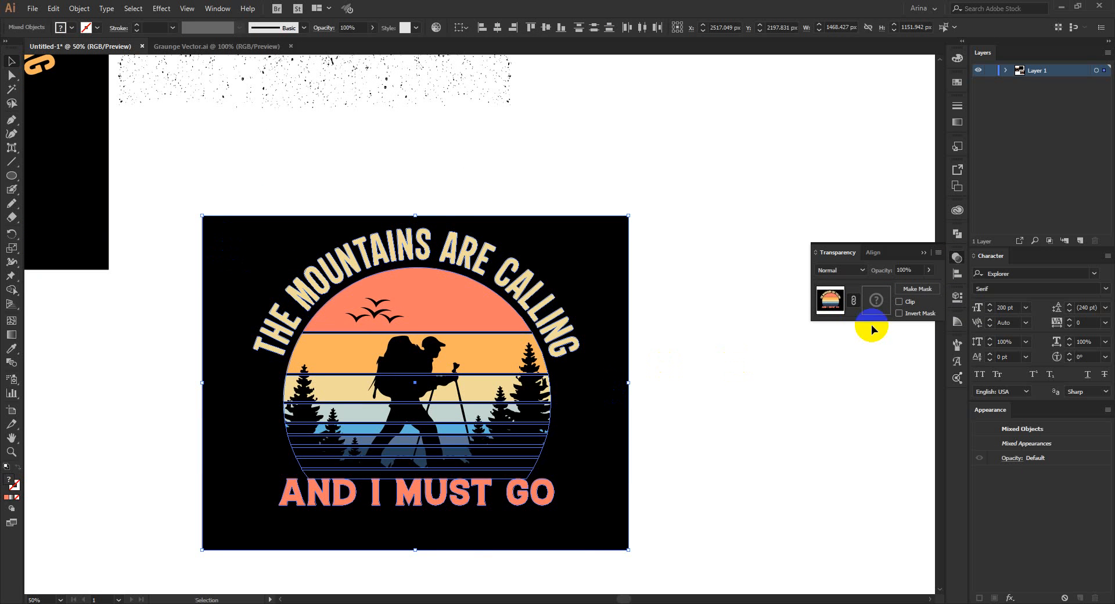
left_click(874, 299)
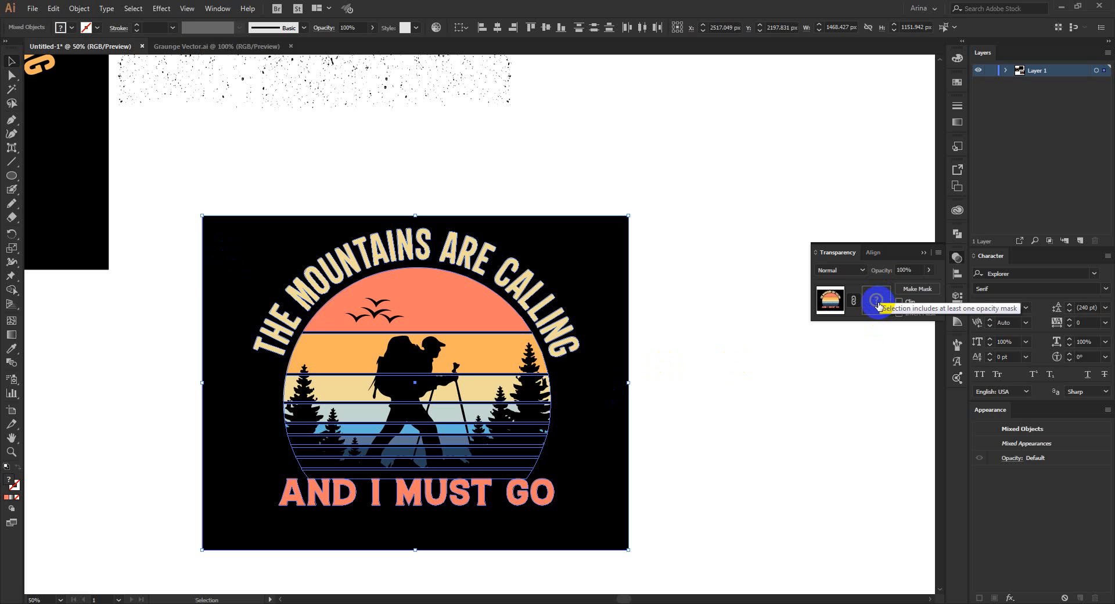
left_click(463, 309)
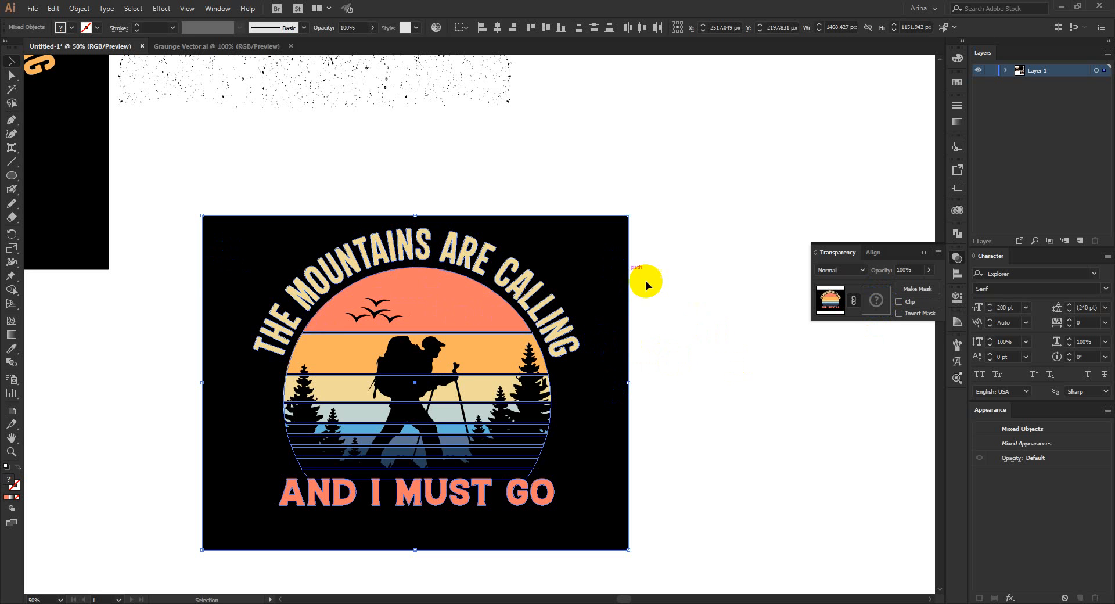
left_click(605, 269, "shift")
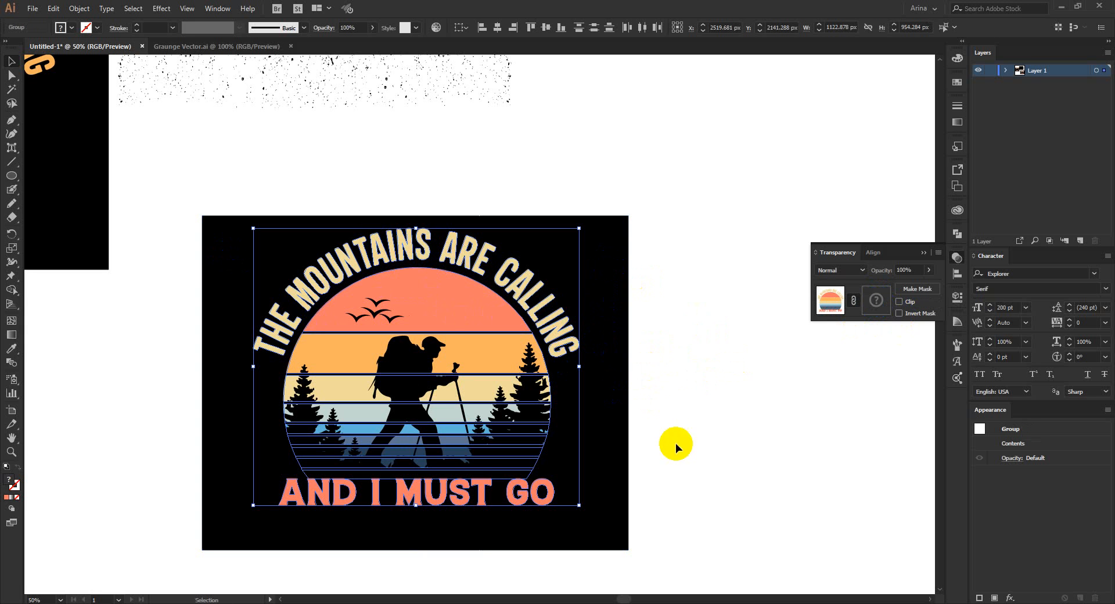
left_click(403, 275)
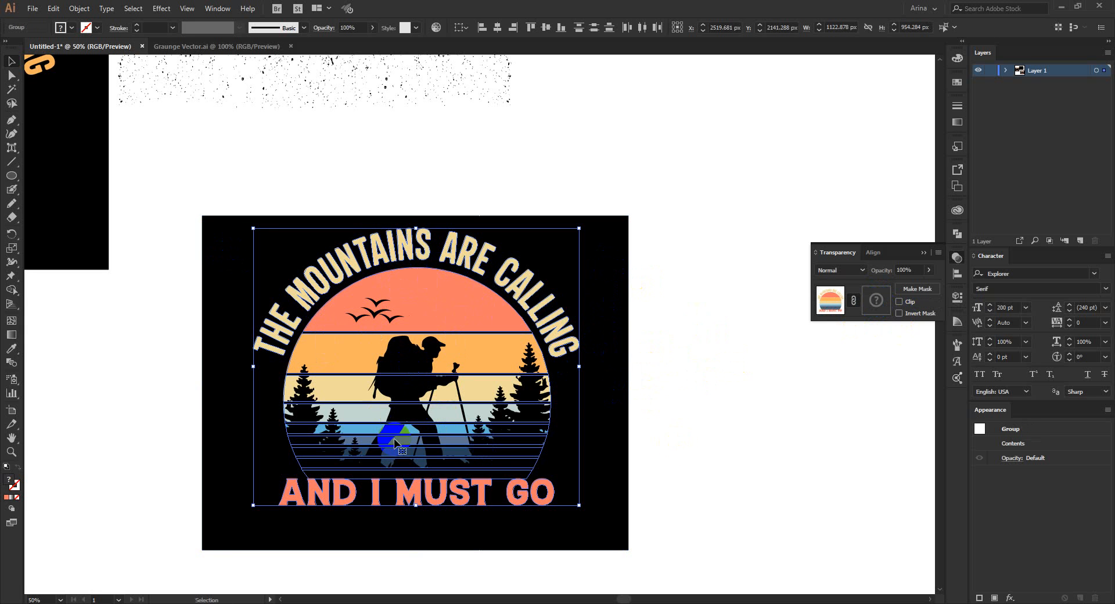
right_click(422, 305)
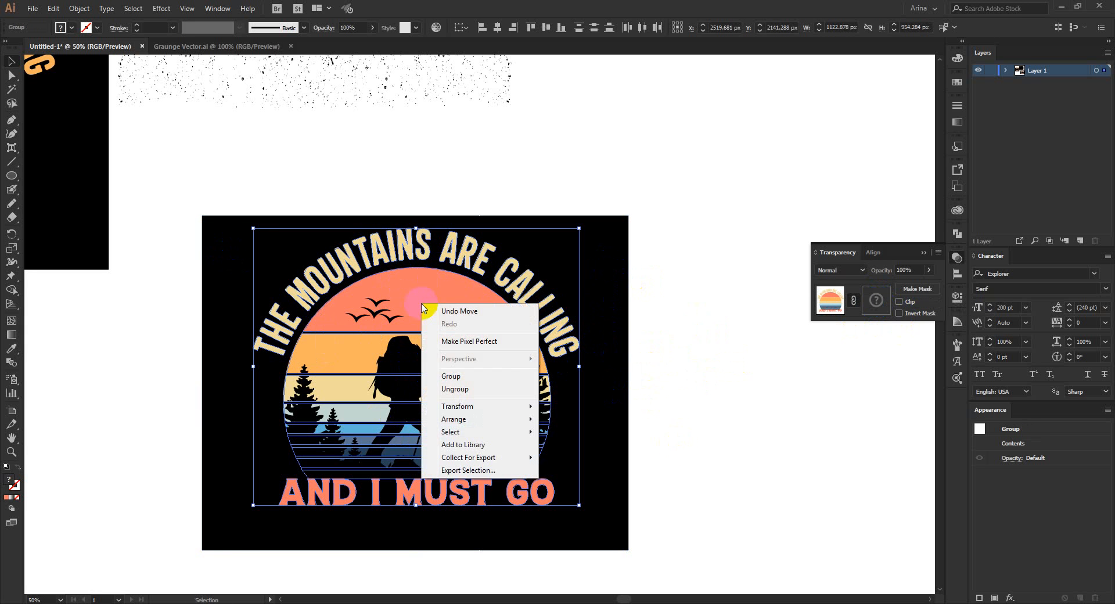
left_click(448, 376)
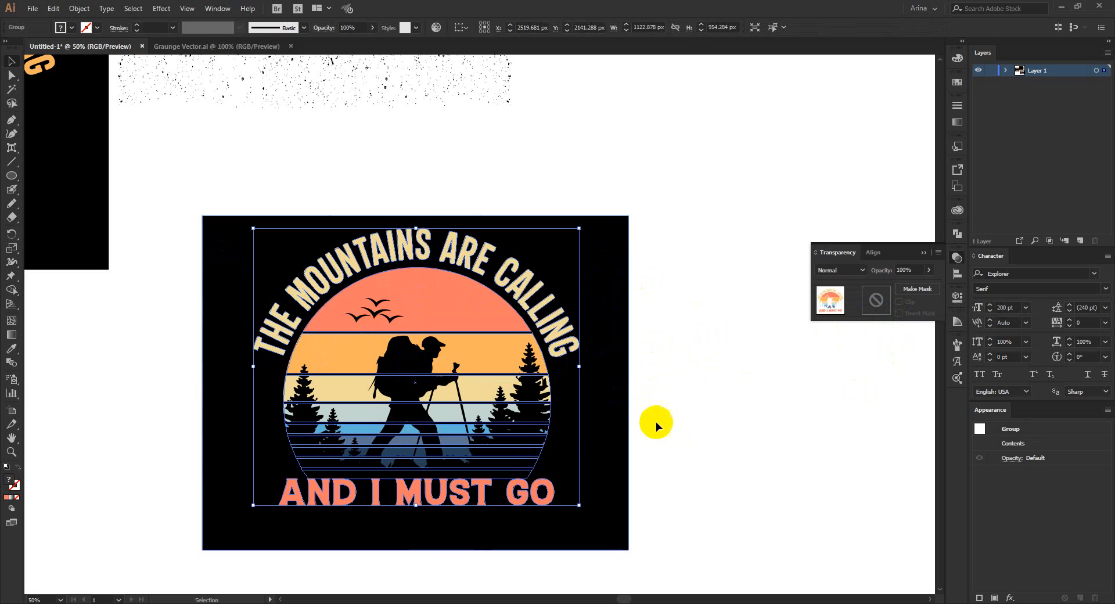
Step: Check that the texts and sun artwork select together as a single group, and view its opacity mask state
left_click(615, 443)
left_click(497, 365)
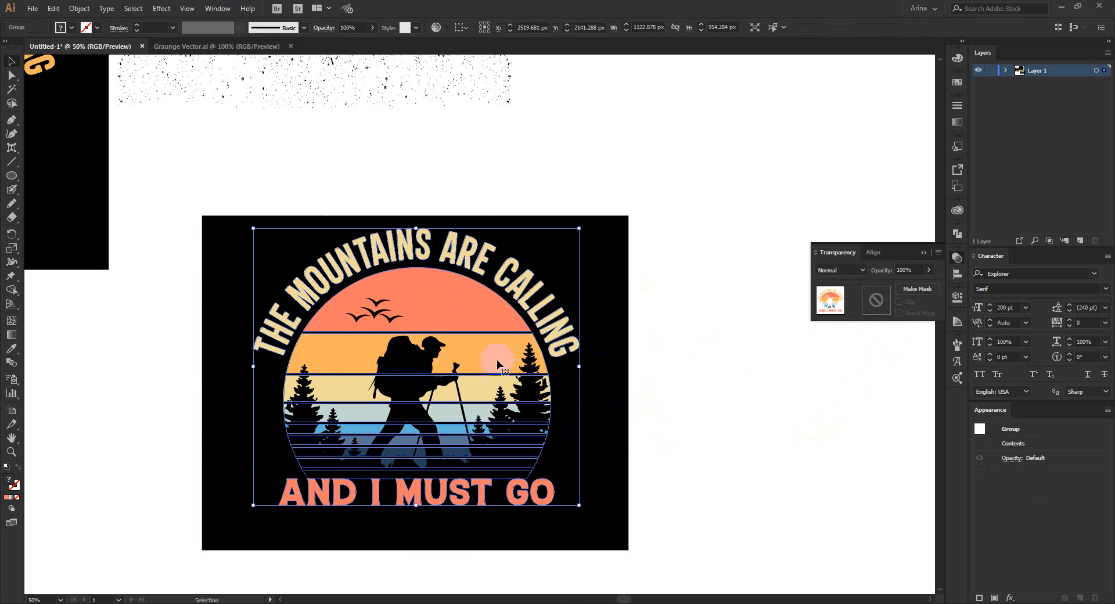
scroll(307, 361, "up", 1)
scroll(597, 349, "down", 1)
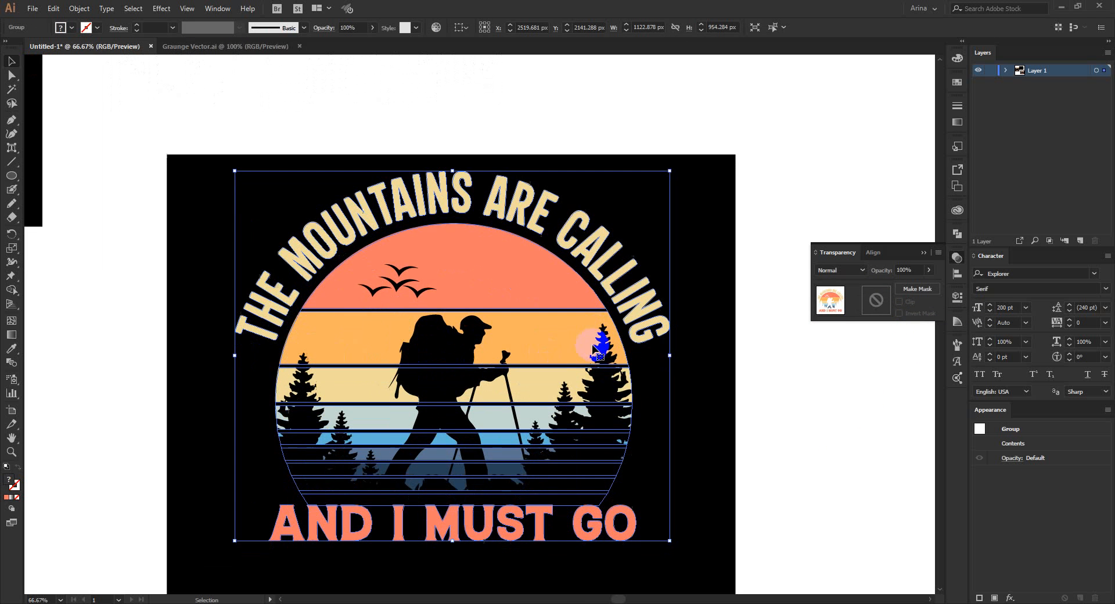
left_click(812, 444)
scroll(434, 366, "down", 1)
left_click(497, 365)
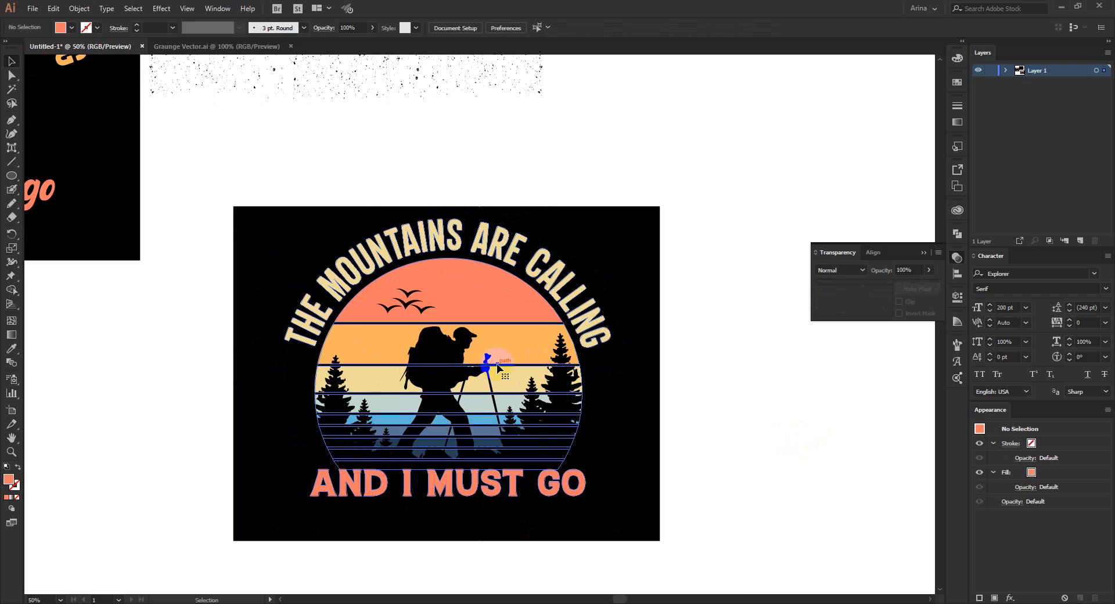
left_click(722, 471)
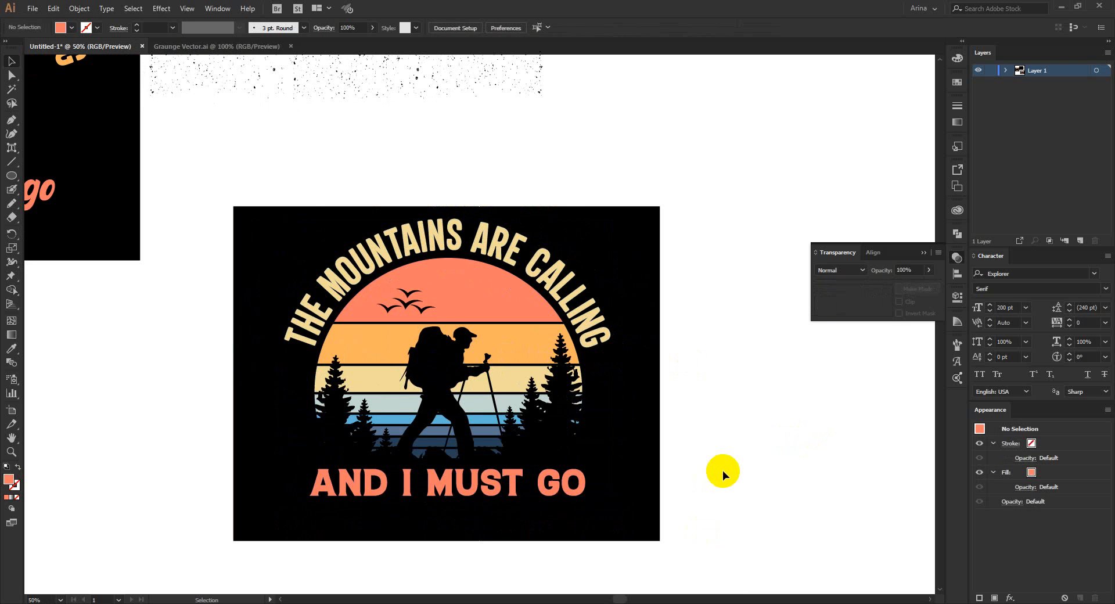
left_click(426, 459)
left_click(877, 299)
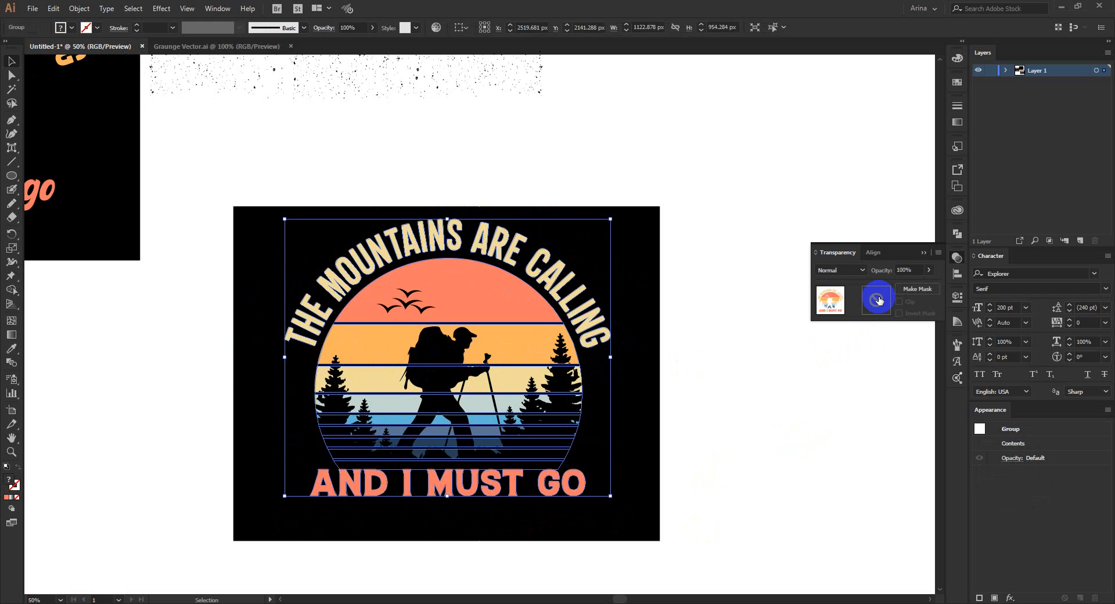
Step: Check that the speckled grunge texture above the design selects as one group, leaving nothing selected
left_click(451, 158)
scroll(448, 266, "up", 5)
left_click_drag(388, 161, 497, 242)
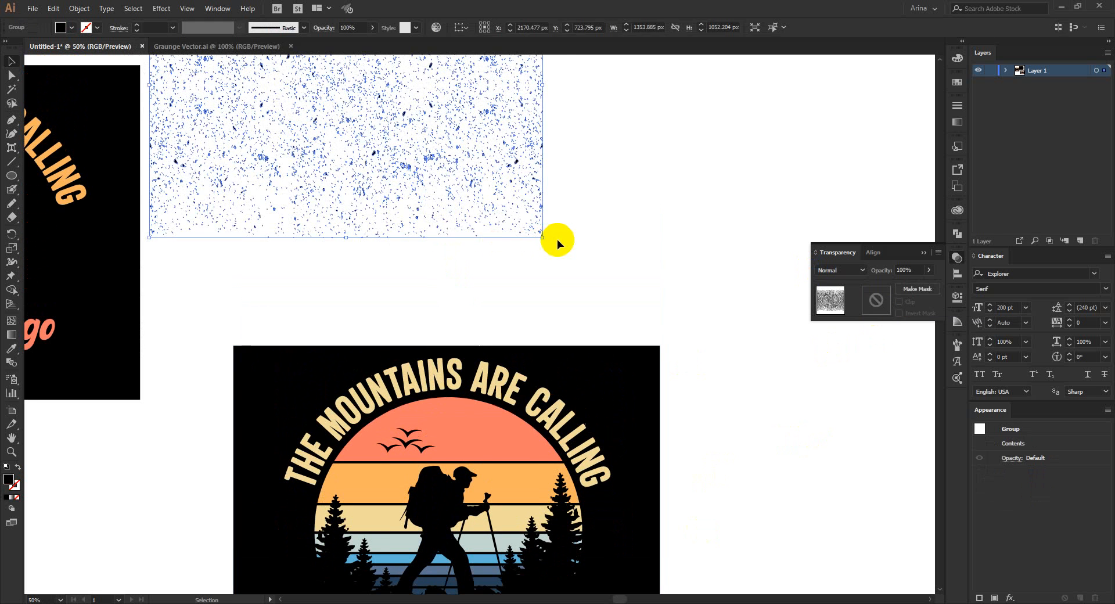
left_click(590, 245)
scroll(541, 238, "down", 5)
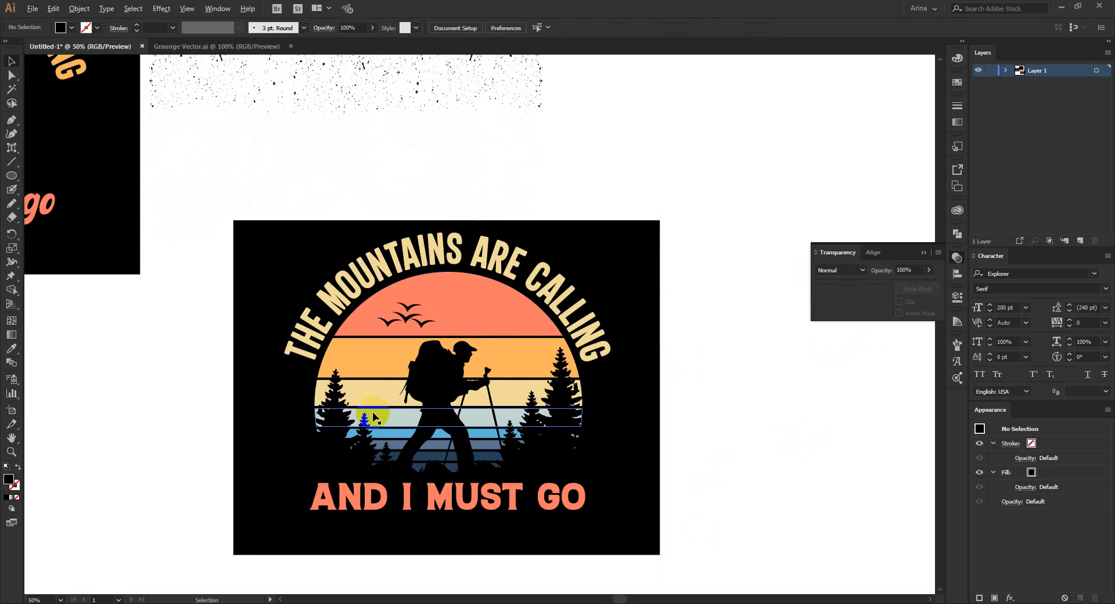
Step: Add an opacity mask to the grouped text and sun artwork with clipping turned off
scroll(375, 417, "up", 1)
scroll(478, 293, "down", 1)
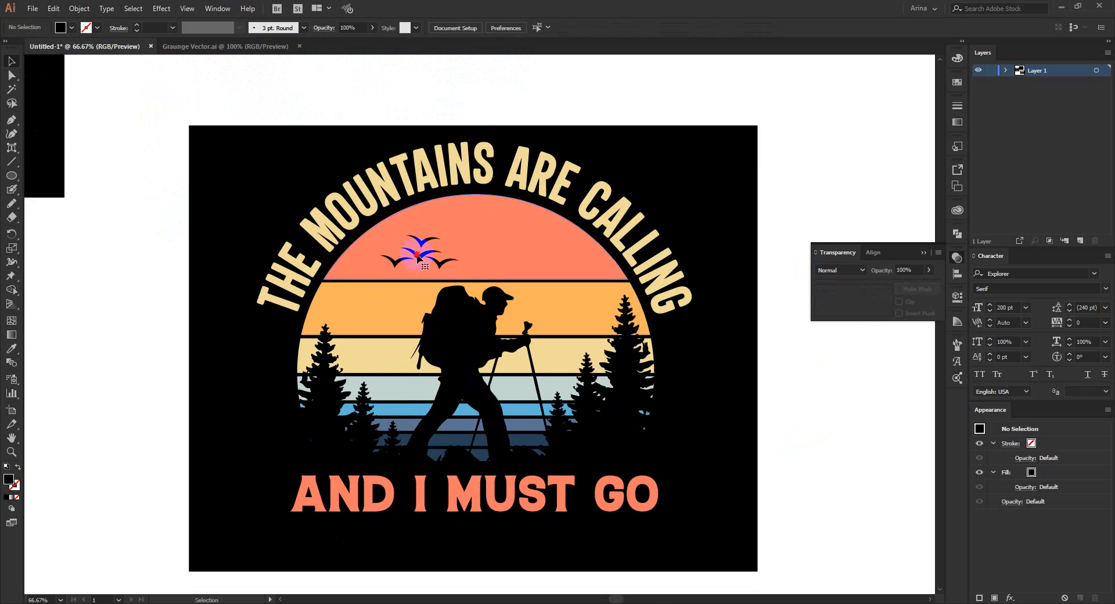
left_click(419, 257)
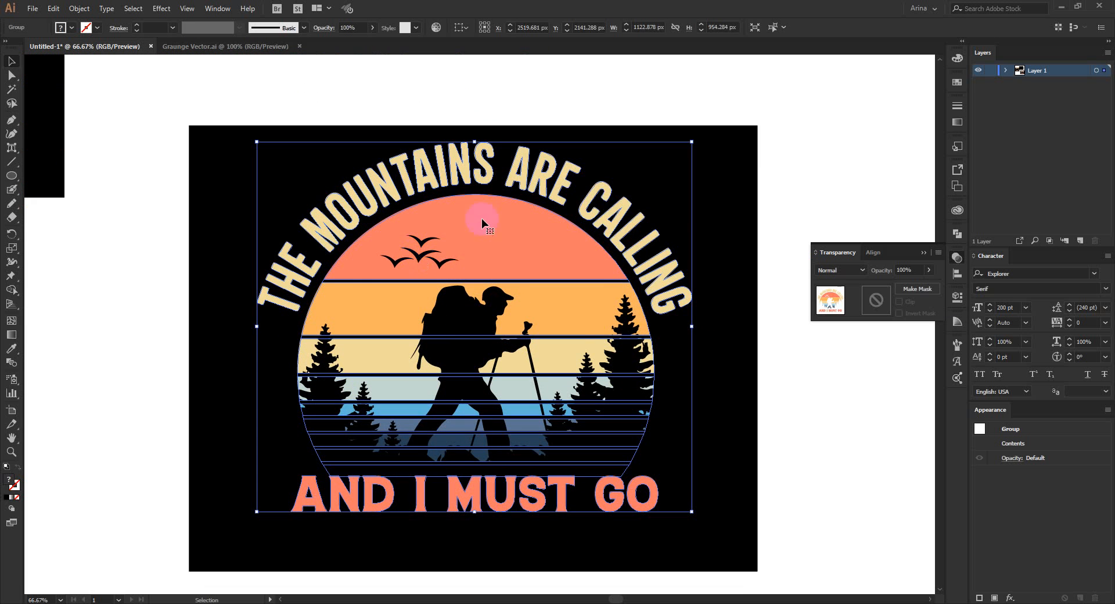
left_click(878, 303)
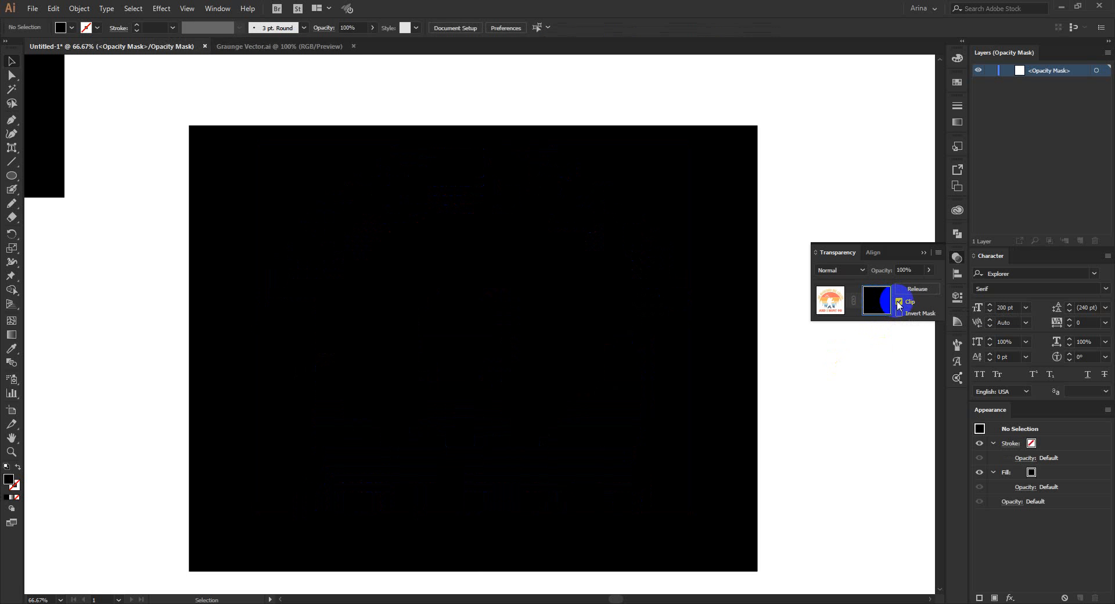
left_click(898, 302)
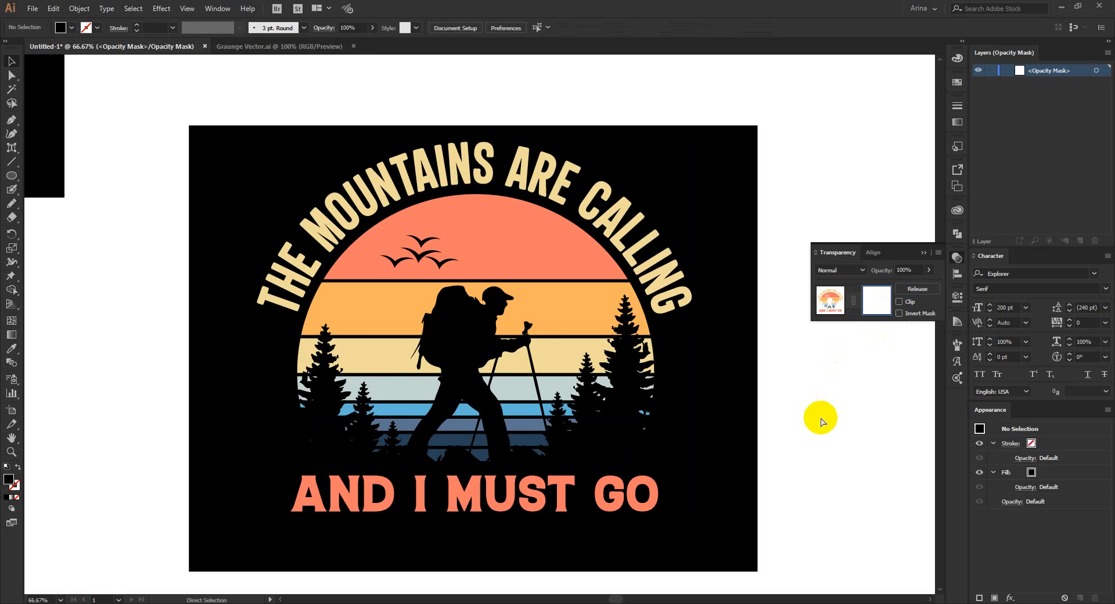
Step: Paste the speckled grunge texture into the opacity mask and center it over the design, leaving nothing selected
key("ctrl+v")
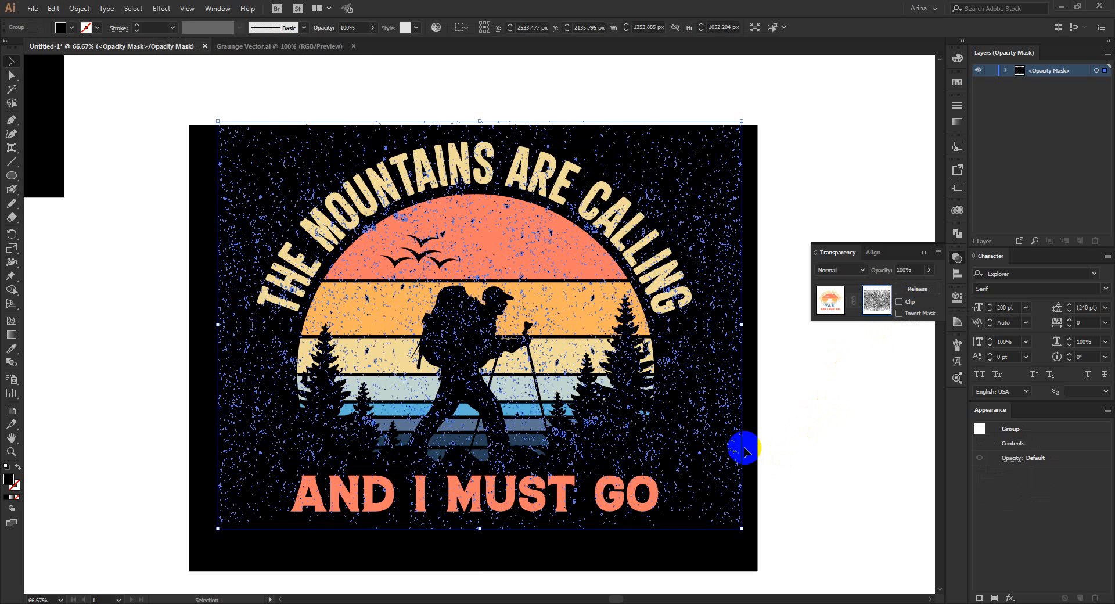
left_click_drag(703, 401, 701, 404)
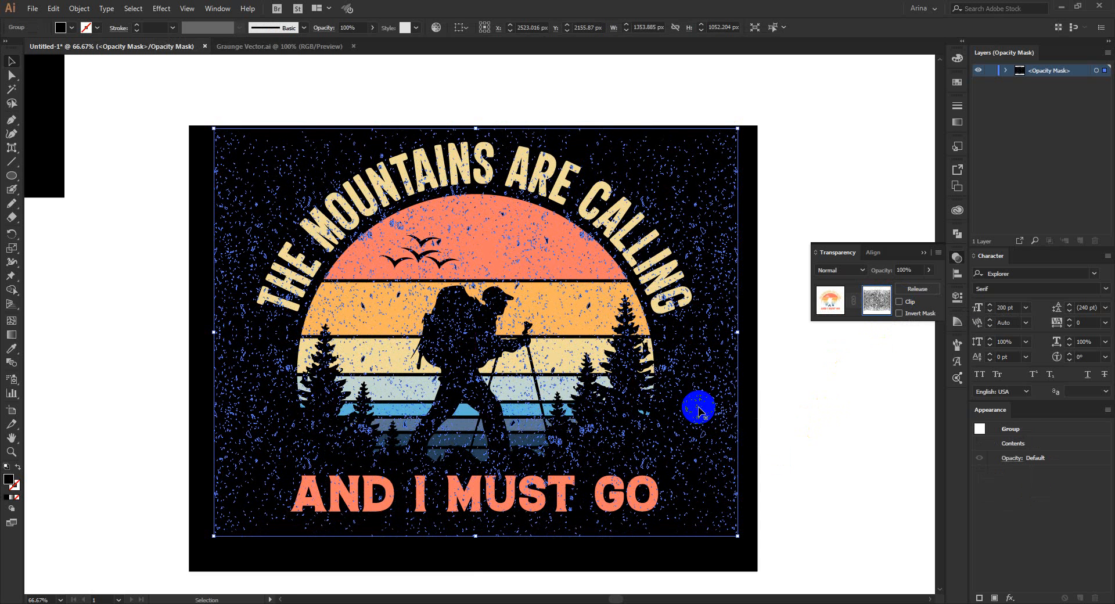
left_click(796, 458)
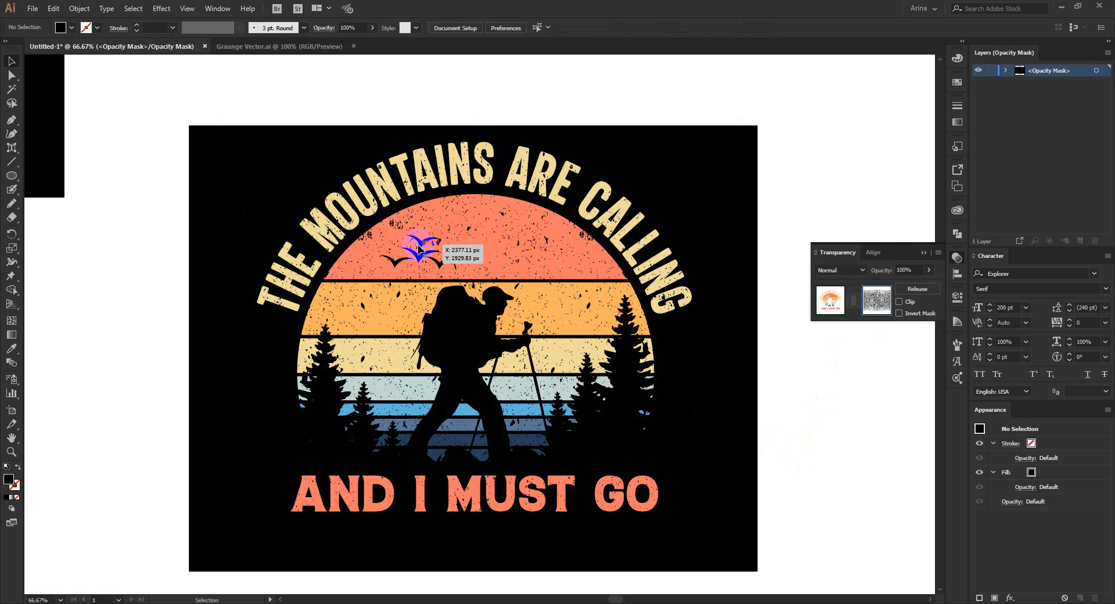
Step: Erase the grunge specks touching the uppermost bird in the opacity mask
scroll(427, 238, "up", 2)
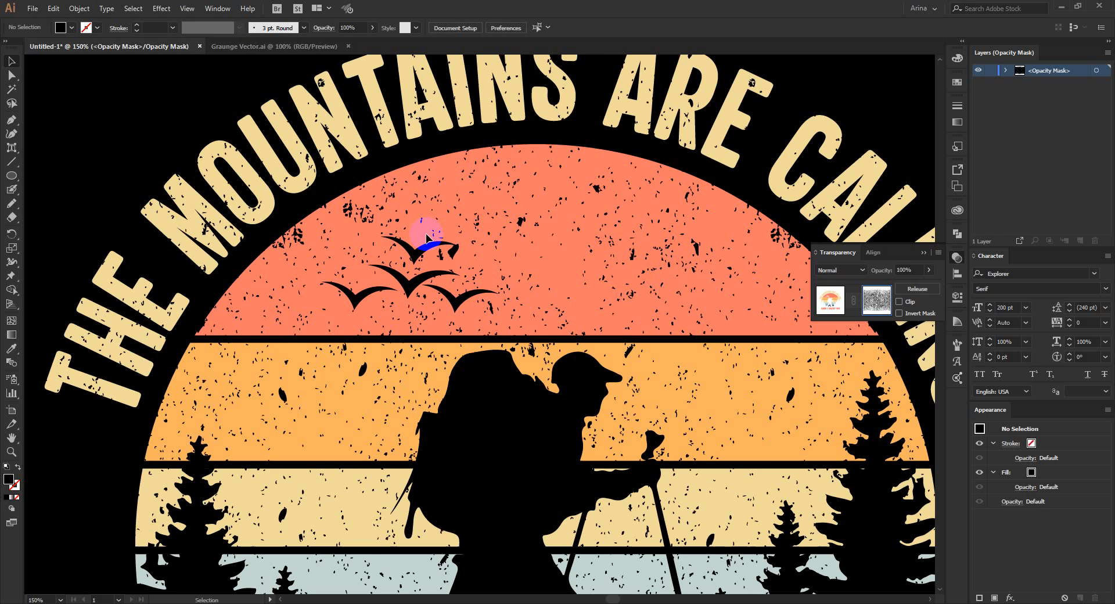
scroll(427, 238, "up", 2)
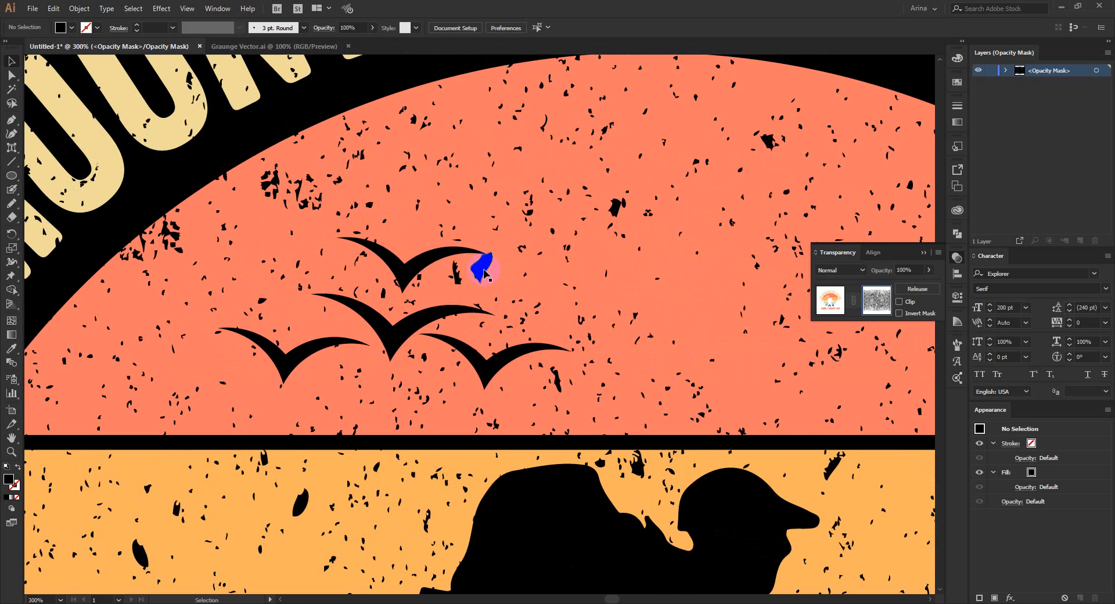
left_click_drag(484, 272, 436, 283)
scroll(398, 264, "up", 1)
left_click(481, 268)
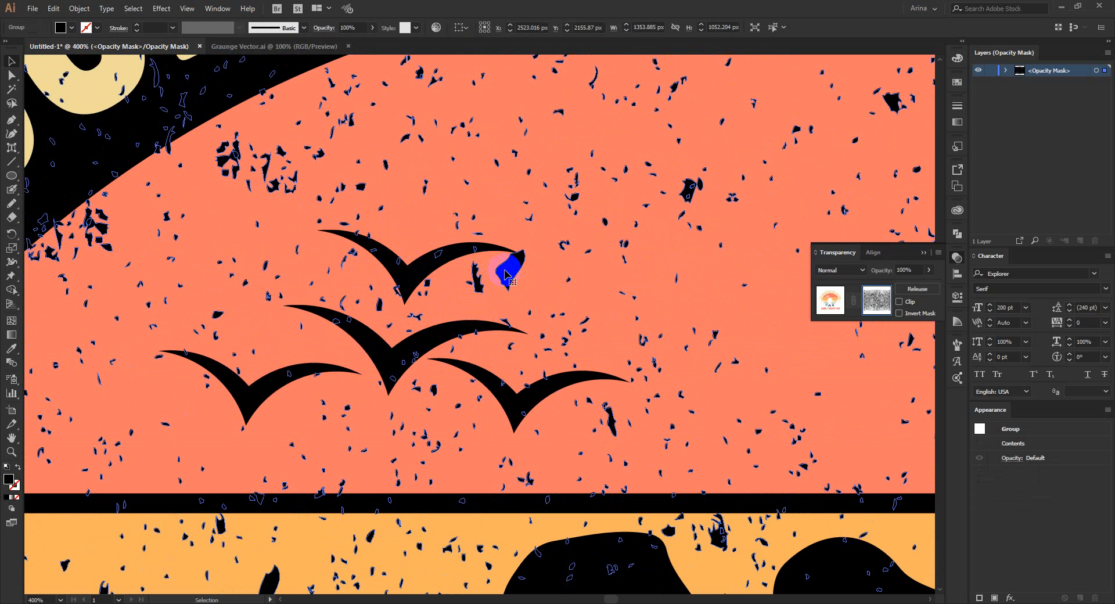
key("shift+e")
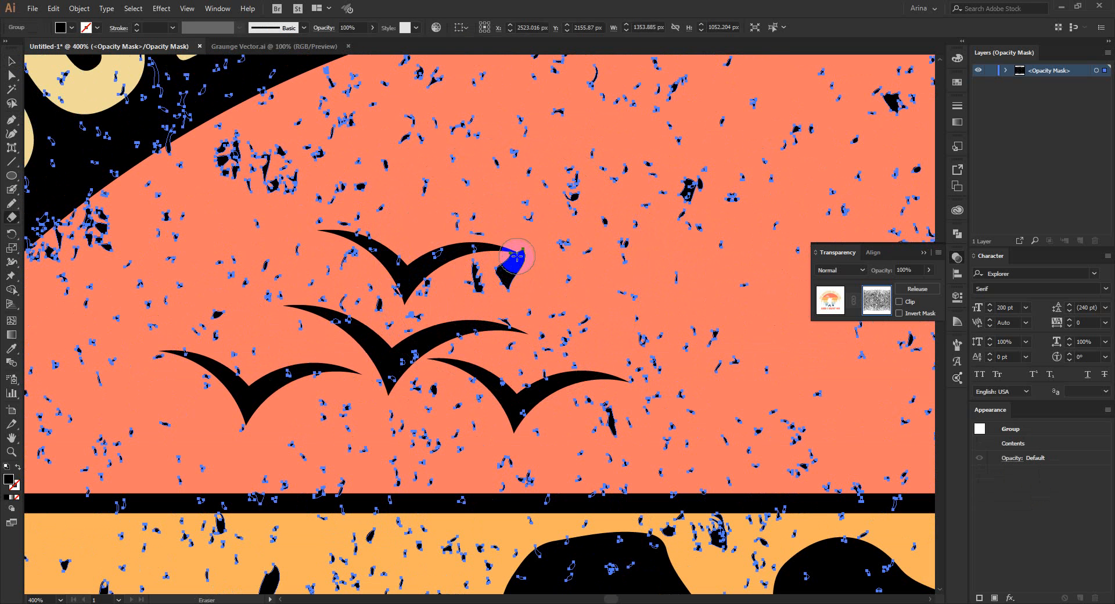
mouse_move(517, 256)
left_mouse_down()
mouse_move(507, 269)
mouse_move(411, 288)
mouse_move(326, 234)
mouse_move(395, 266)
mouse_move(486, 254)
mouse_move(433, 259)
left_mouse_up()
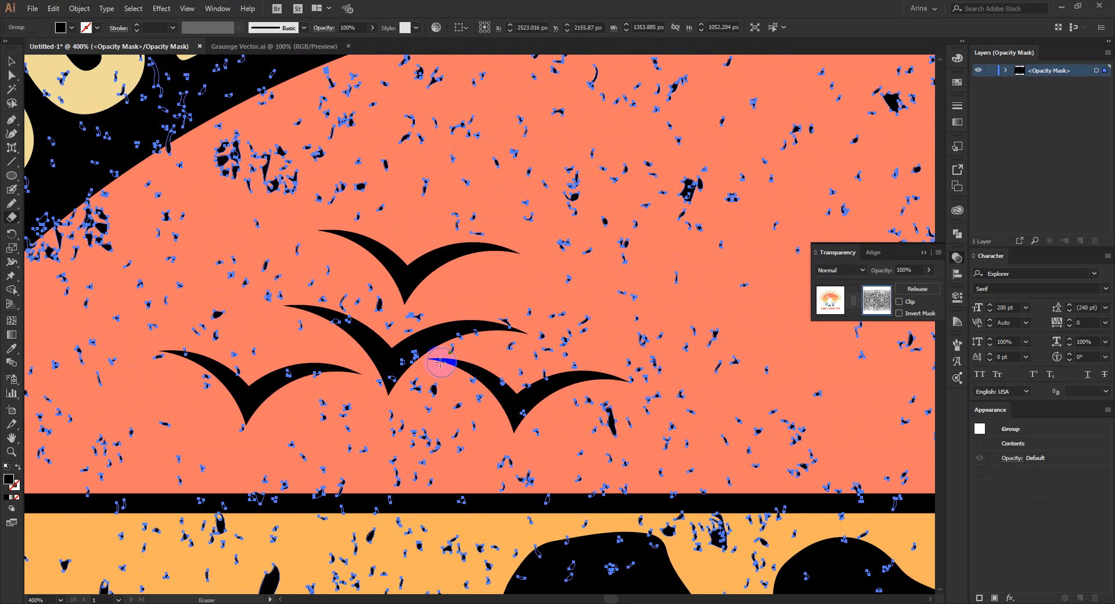
Step: Erase the grunge specks around the three lower birds in the opacity mask, leaving nothing selected
mouse_move(434, 362)
left_mouse_down()
mouse_move(472, 372)
mouse_move(521, 418)
mouse_move(517, 397)
mouse_move(540, 388)
mouse_move(614, 379)
mouse_move(517, 389)
left_mouse_up()
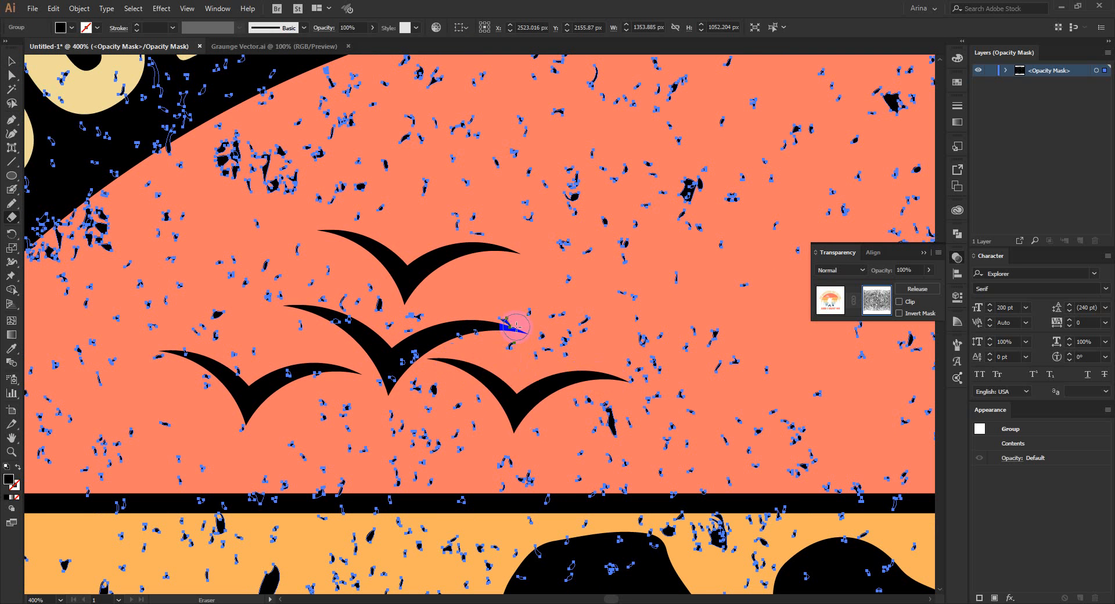
mouse_move(520, 325)
left_mouse_down()
mouse_move(434, 324)
mouse_move(381, 381)
mouse_move(356, 318)
mouse_move(283, 308)
mouse_move(373, 360)
mouse_move(322, 306)
mouse_move(383, 329)
left_mouse_up()
mouse_move(340, 370)
left_mouse_down()
mouse_move(315, 370)
mouse_move(250, 410)
mouse_move(246, 391)
mouse_move(184, 354)
mouse_move(238, 395)
left_mouse_up()
key("ctrl+minus")
key("v")
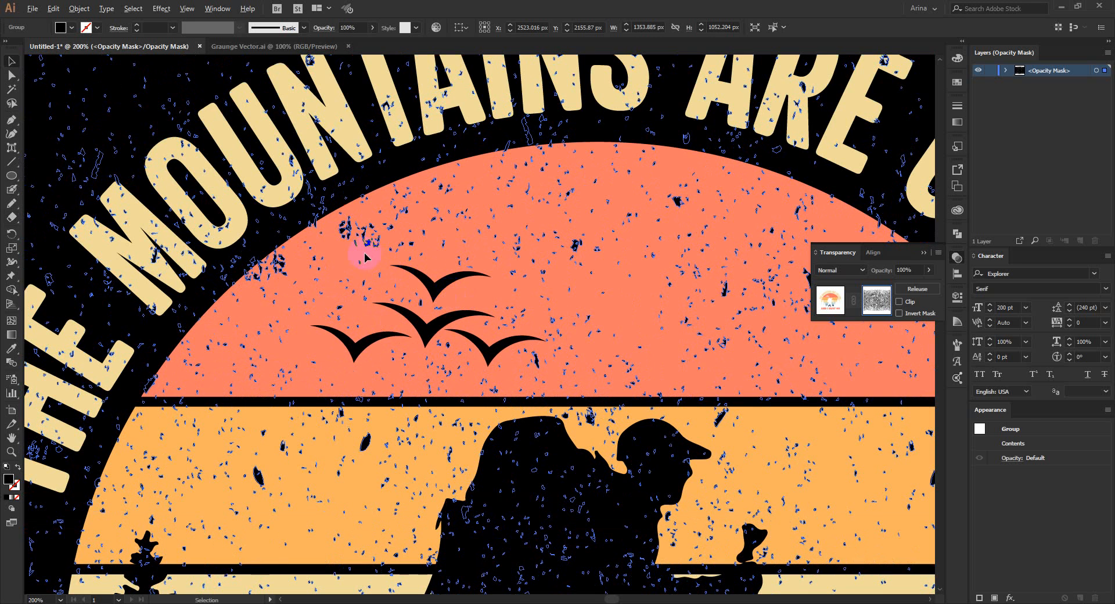
scroll(372, 256, "down", 3)
left_click(808, 453)
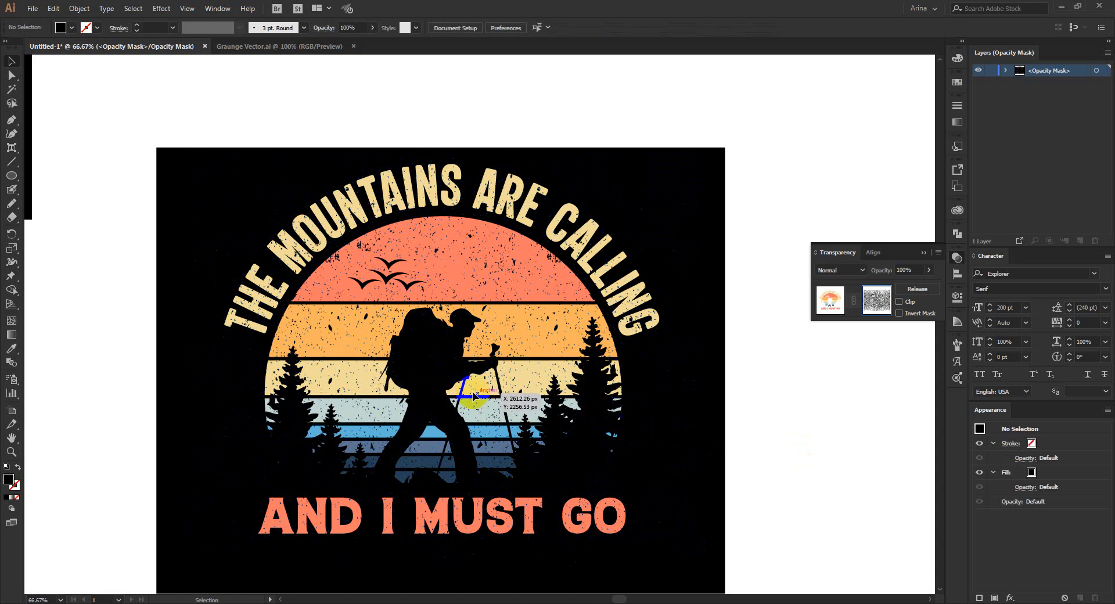
Step: Stop editing the opacity mask, return to the artwork and clear the selection
scroll(439, 378, "up", 1)
scroll(468, 324, "down", 1)
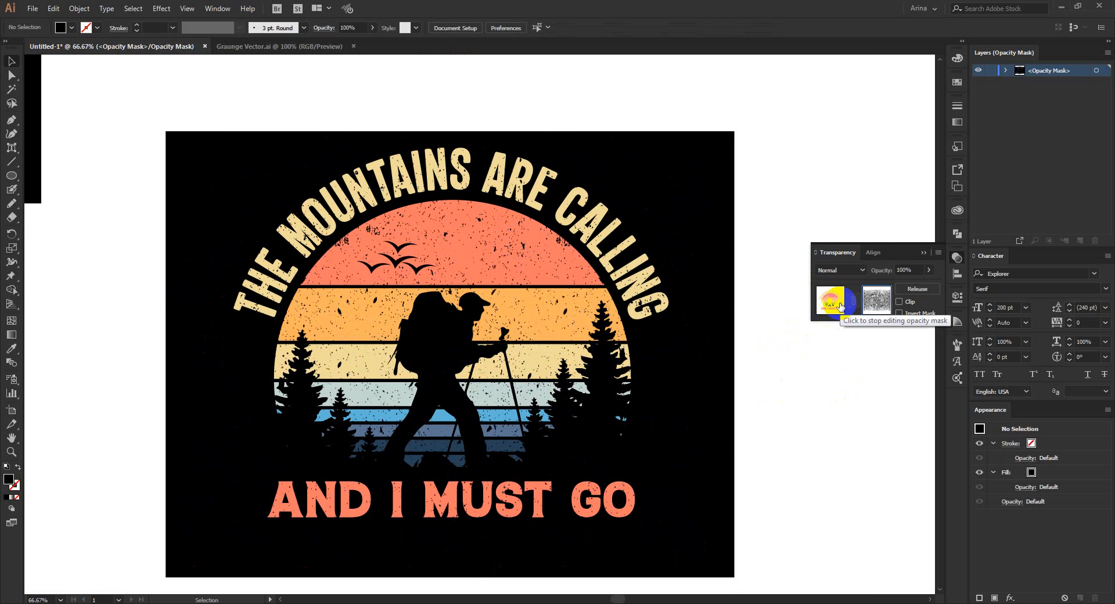
left_click(840, 306)
left_click(775, 433)
Step: Examine the textured hiking design up close, with the Transparency settings closed
scroll(396, 414, "up", 1)
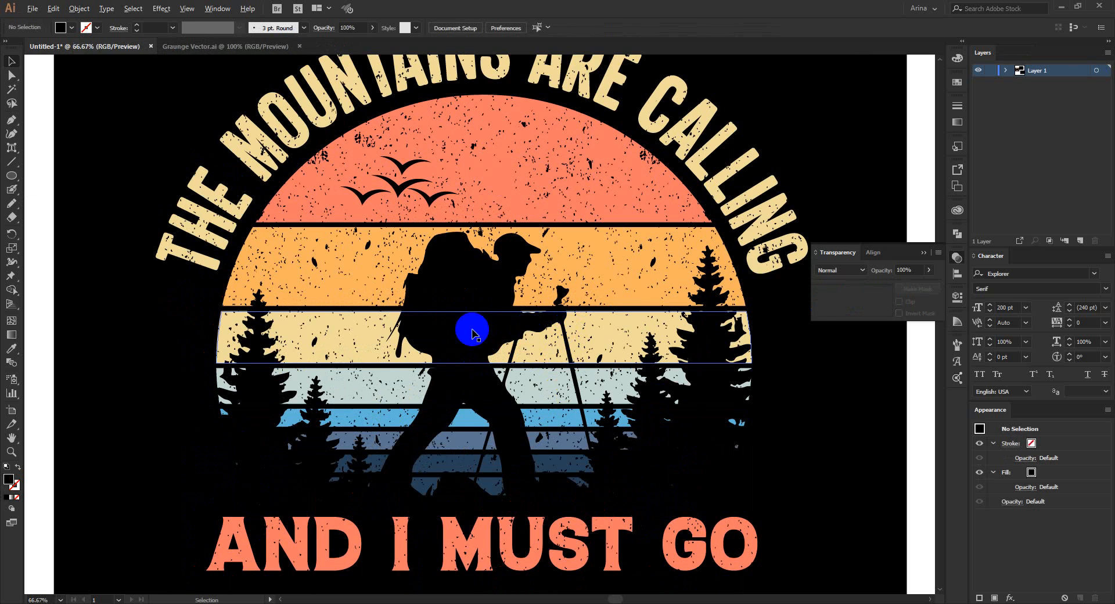
scroll(467, 327, "down", 1)
left_click(11, 451)
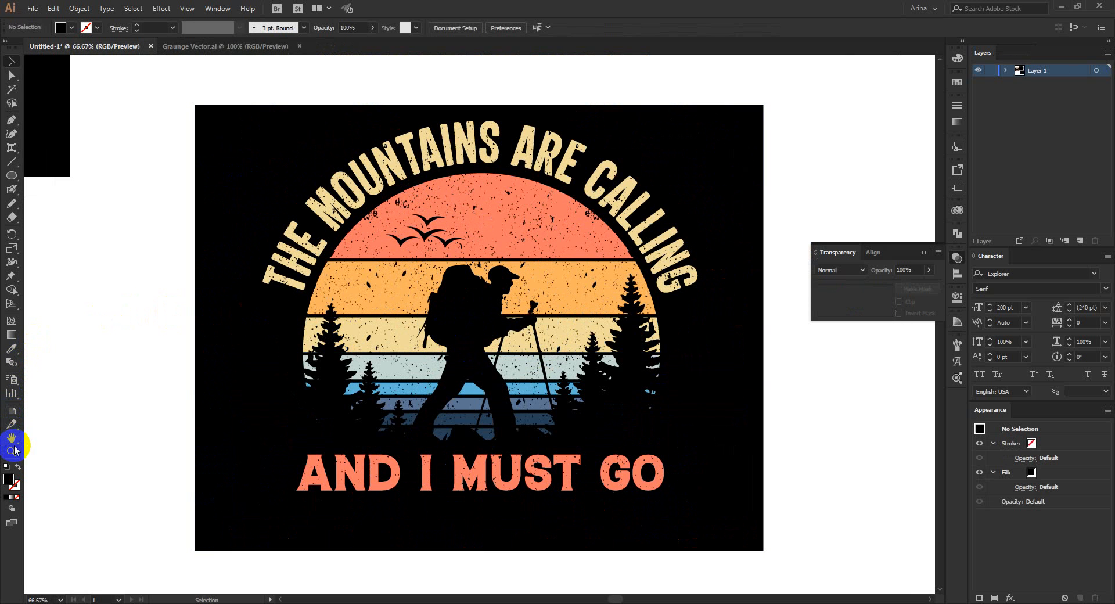
left_click_drag(241, 122, 709, 515)
left_click_drag(602, 319, 700, 327)
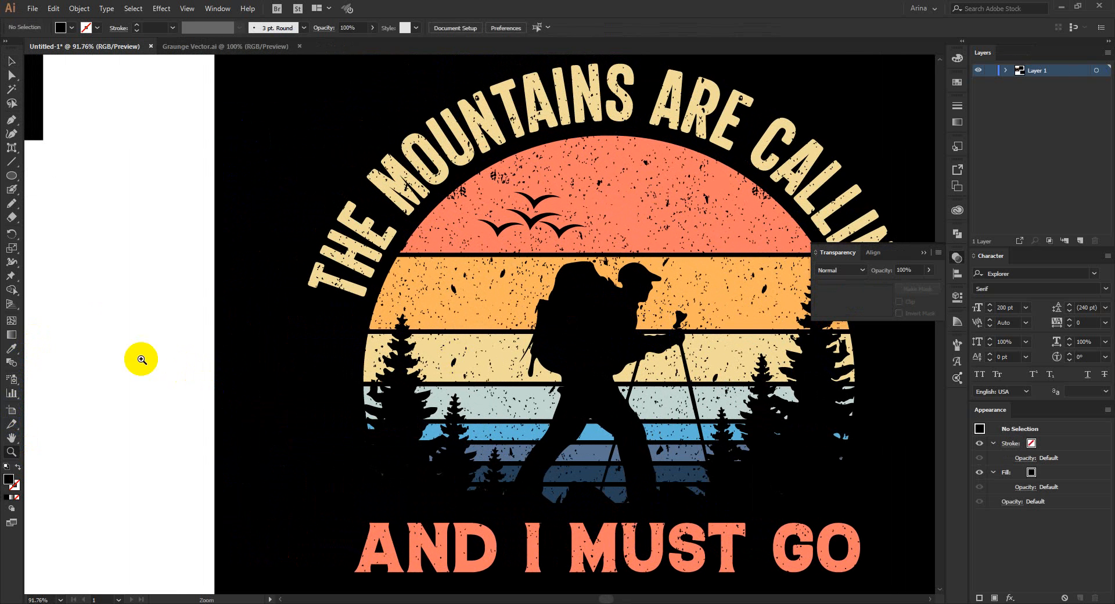
key("v")
left_click(955, 260)
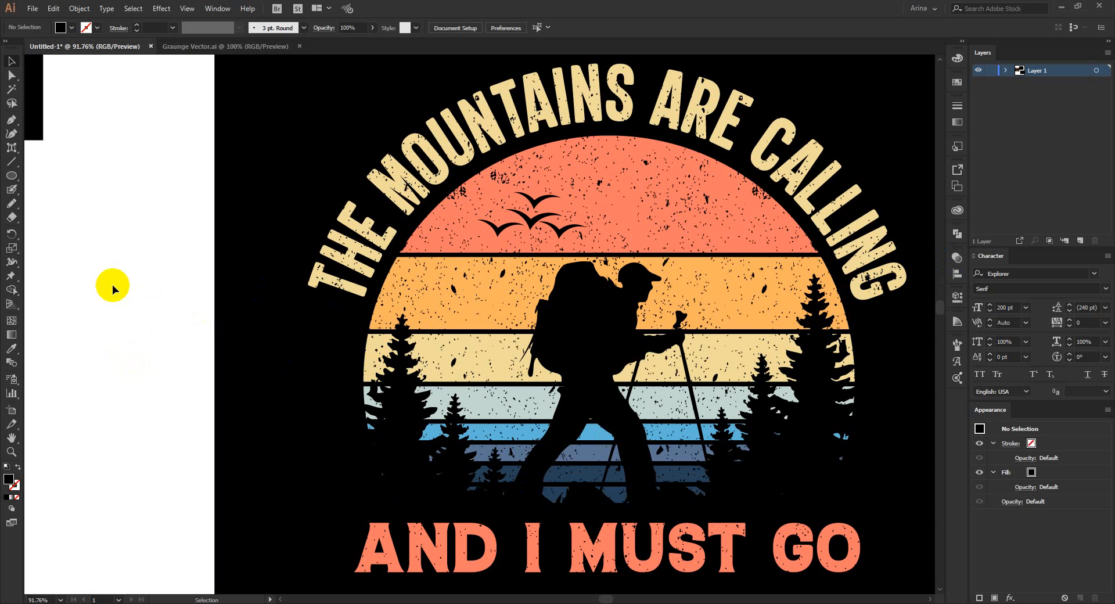
Step: Isolate the sunset group and try its hiker, tree and bird mask at several positions over the stripes
left_click(617, 324)
double_click(721, 288)
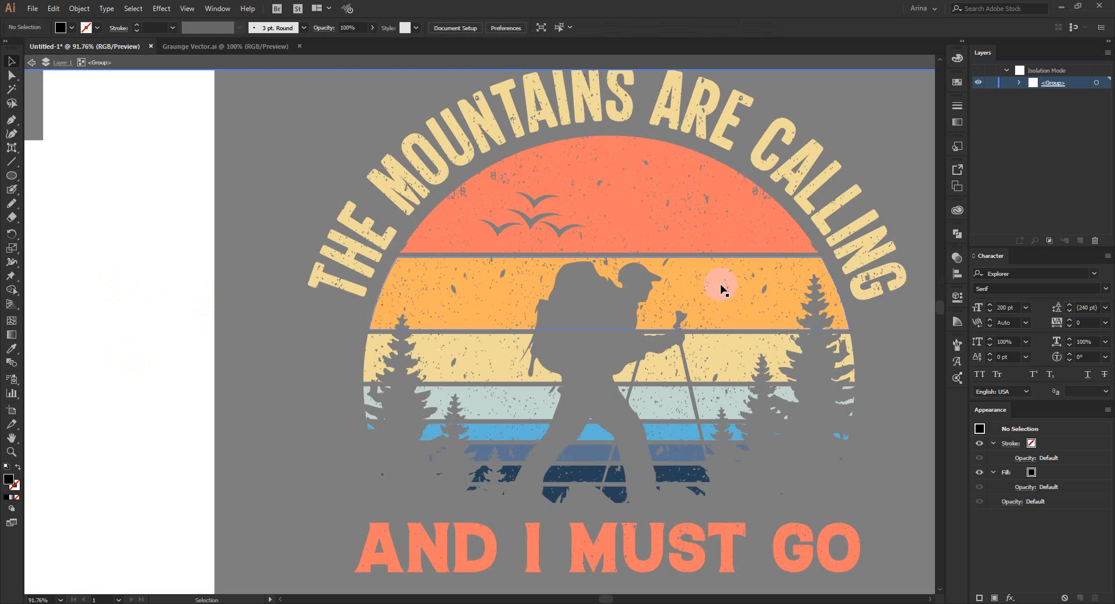
left_click(957, 257)
left_click_drag(594, 331, 690, 395)
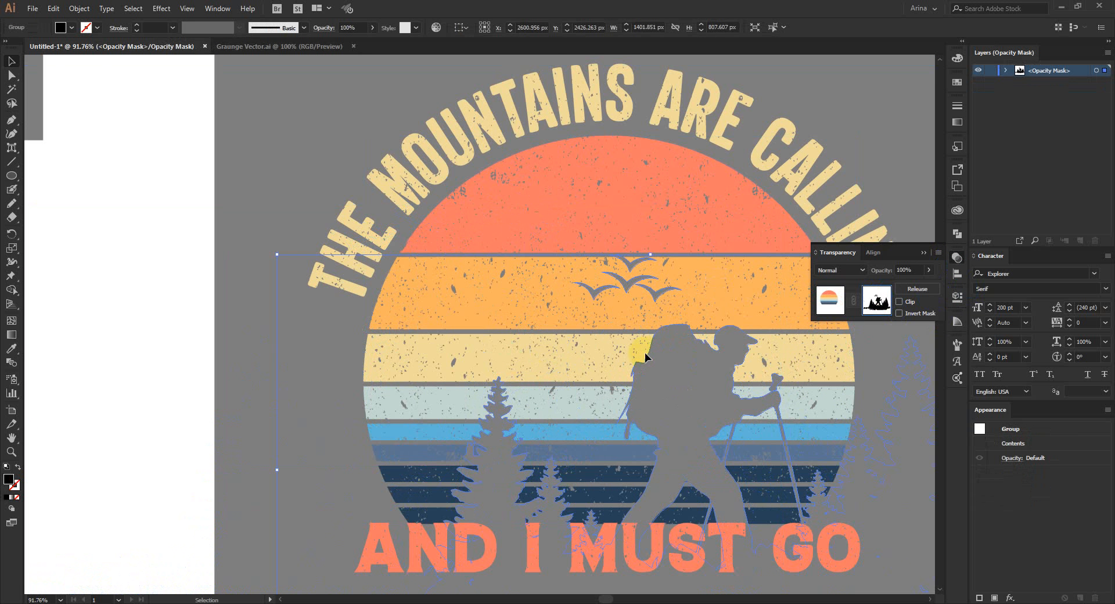
scroll(691, 395, "down", 3)
left_click_drag(667, 331, 204, 372)
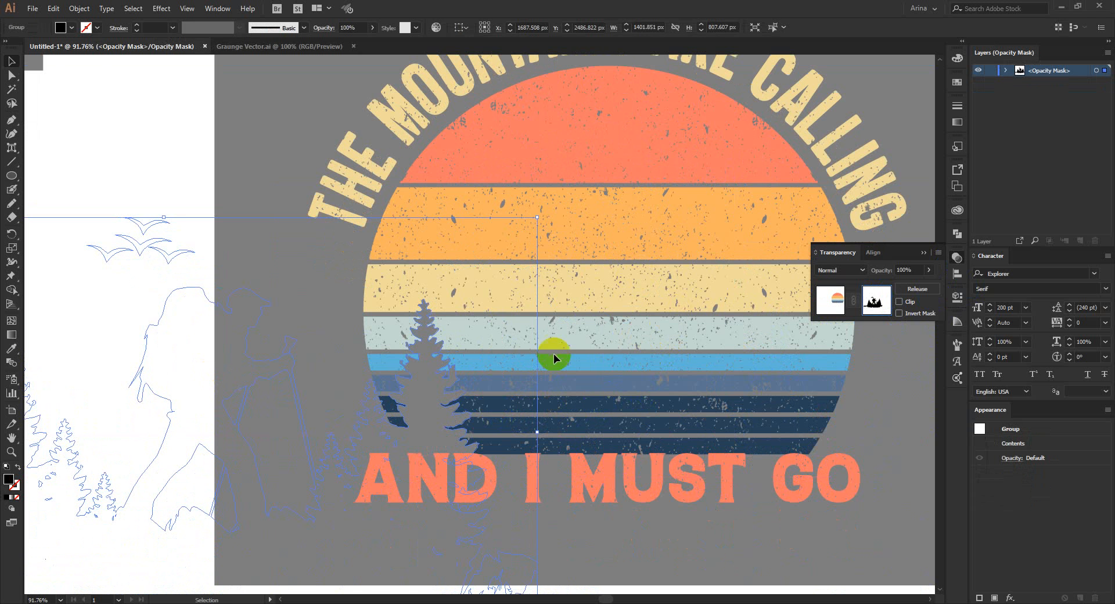
left_click_drag(418, 398, 731, 363)
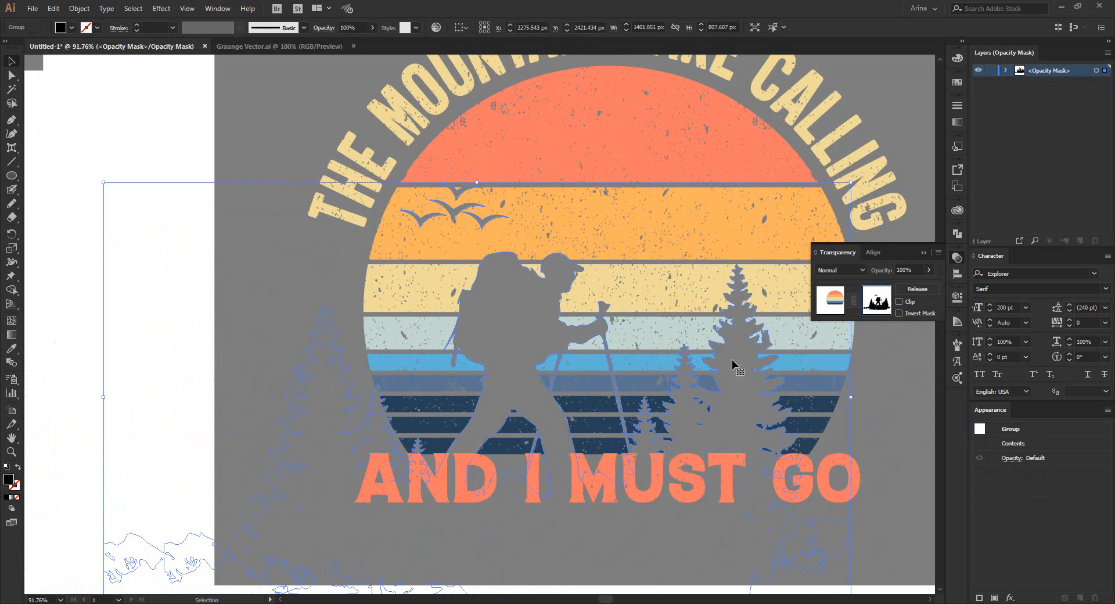
key("a")
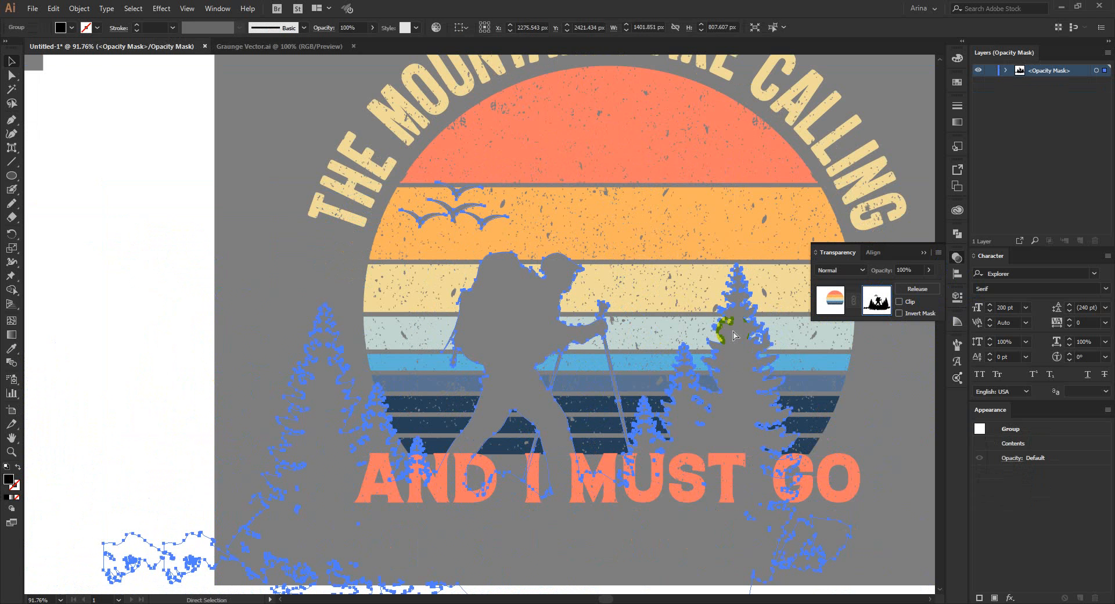
Step: Undo the silhouette mask moves and the isolation of the sunset group
key("ctrl+z")
key("ctrl+z")
key("ctrl+z")
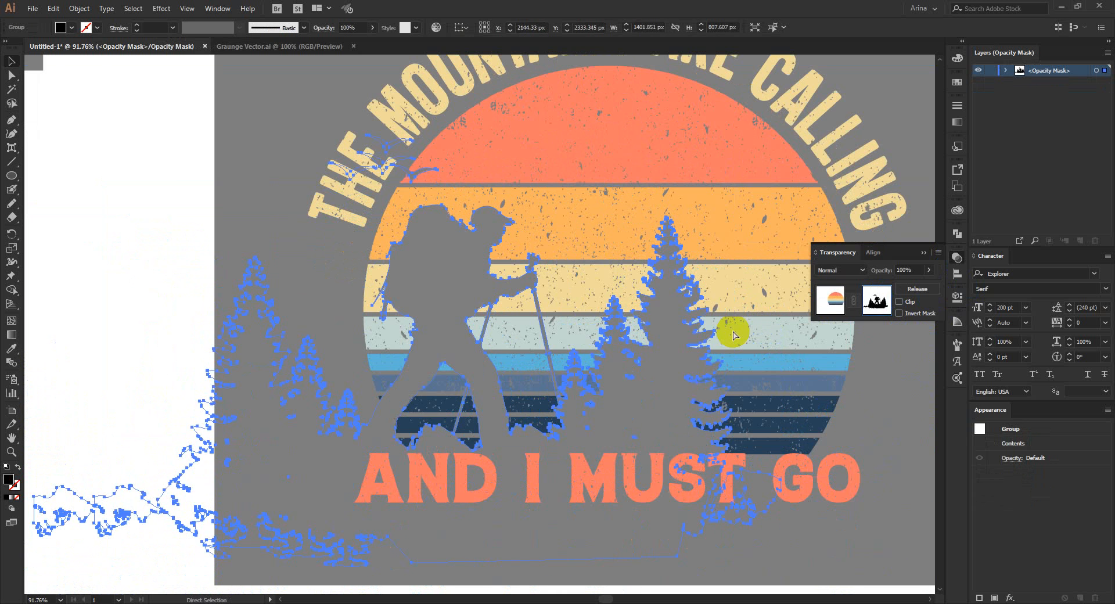
key("ctrl+z")
key("ctrl+z")
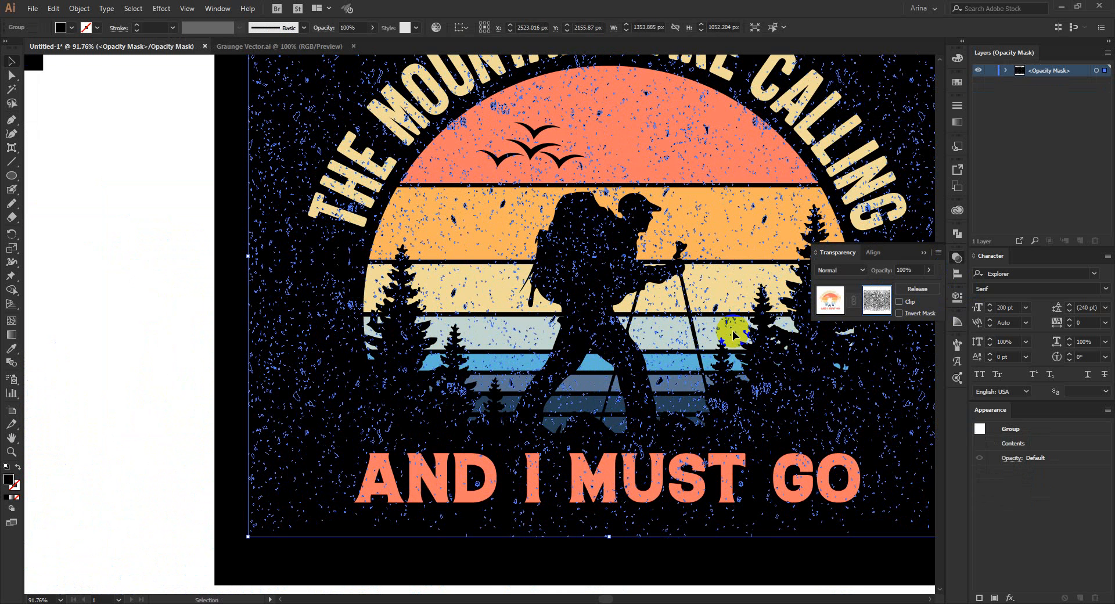
Step: Leave opacity mask editing, clear the selection and close the Transparency settings with the design in view
left_click(832, 305)
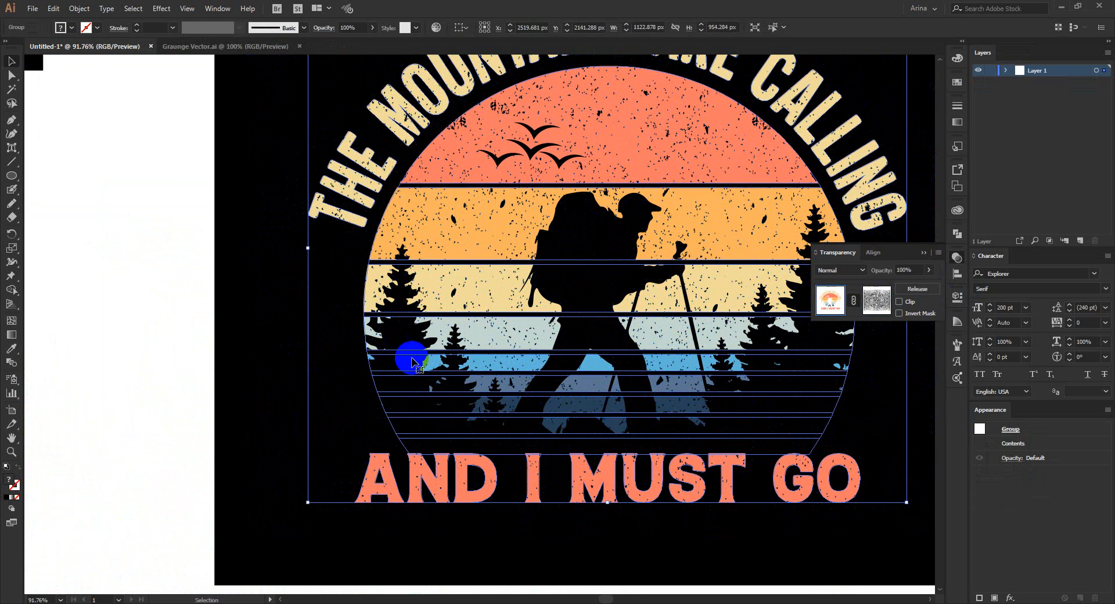
left_click(154, 353)
scroll(157, 355, "up", 3)
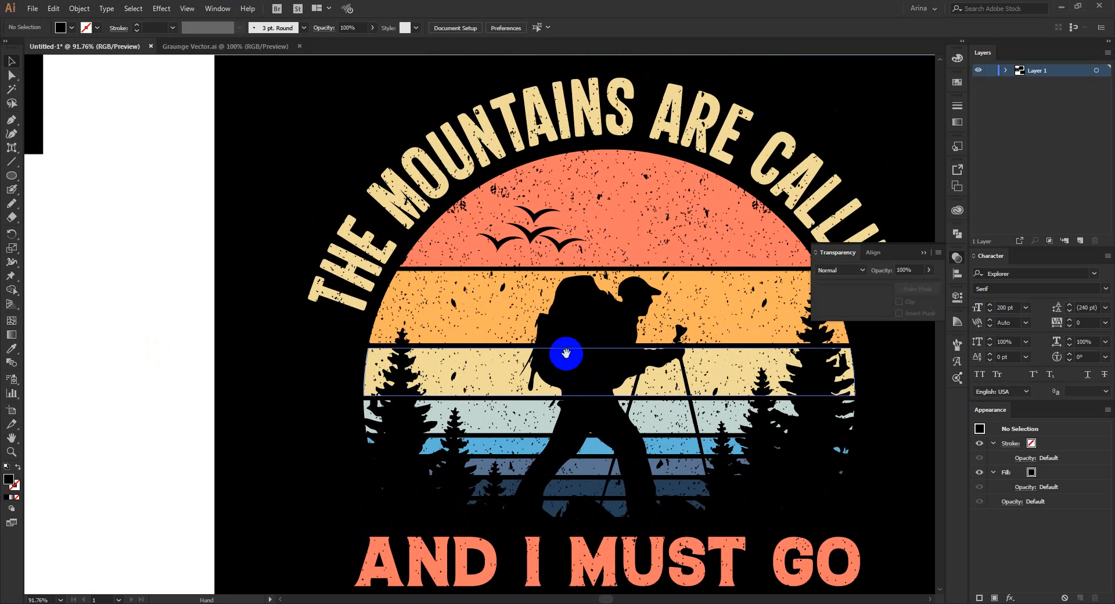
left_click_drag(566, 353, 566, 343)
left_click(955, 255)
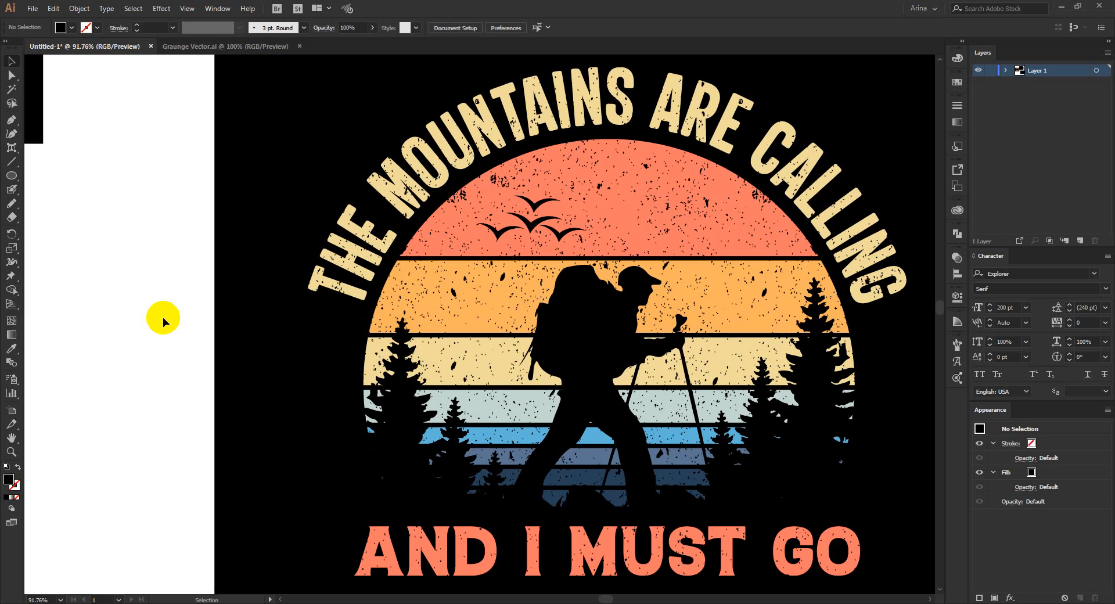
key("a")
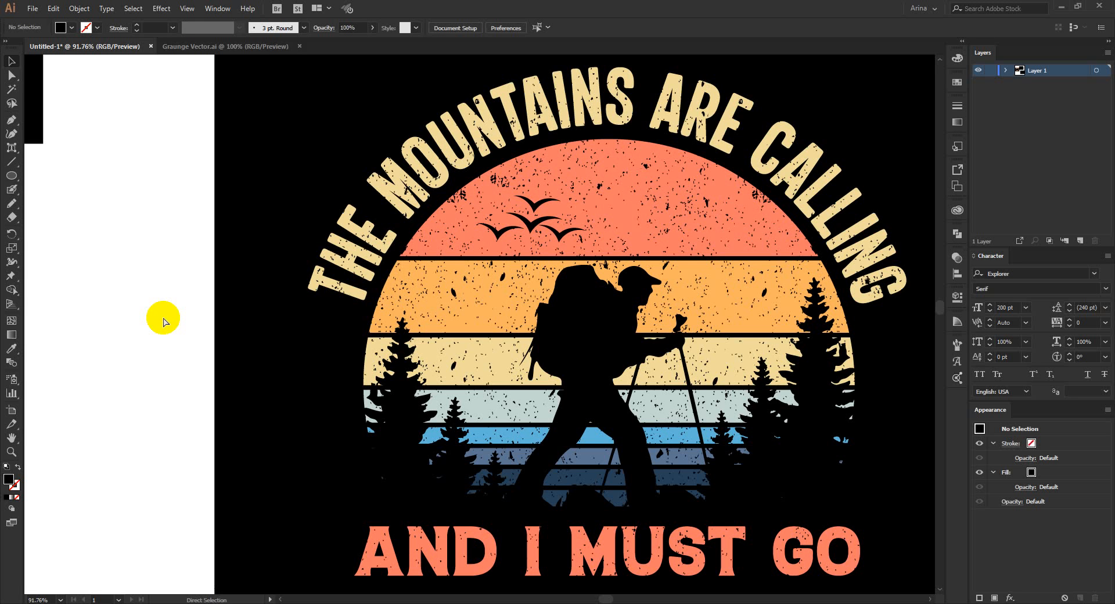